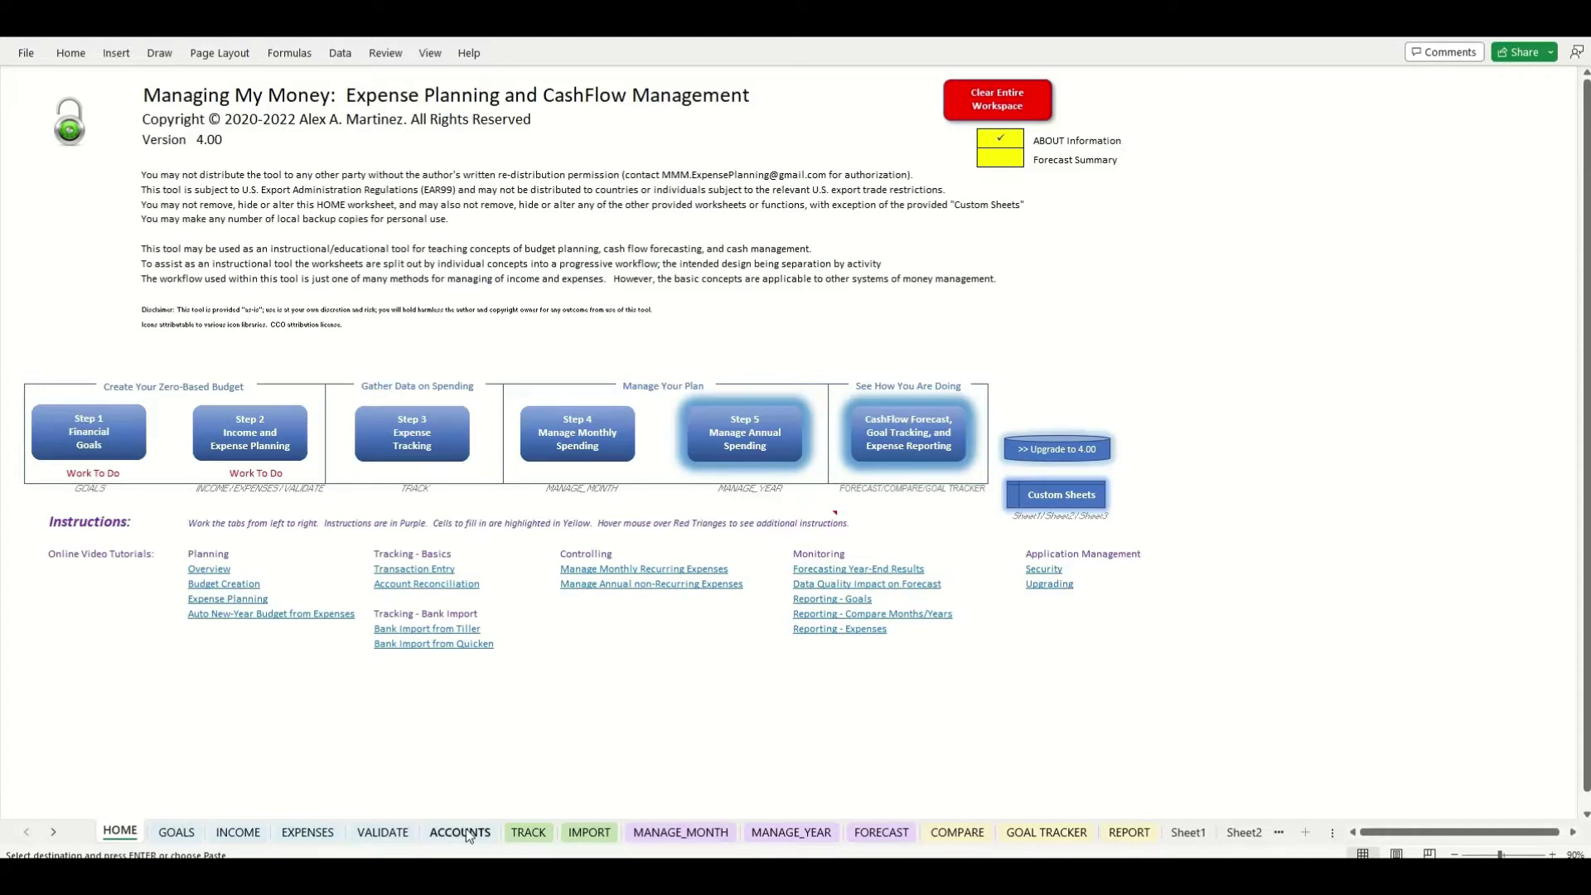
On the ACCOUNTS sheet, set the manual-entry or CSV-import method of entering transactions to YES
{"action": "left_click", "coordinate": [460, 831]}
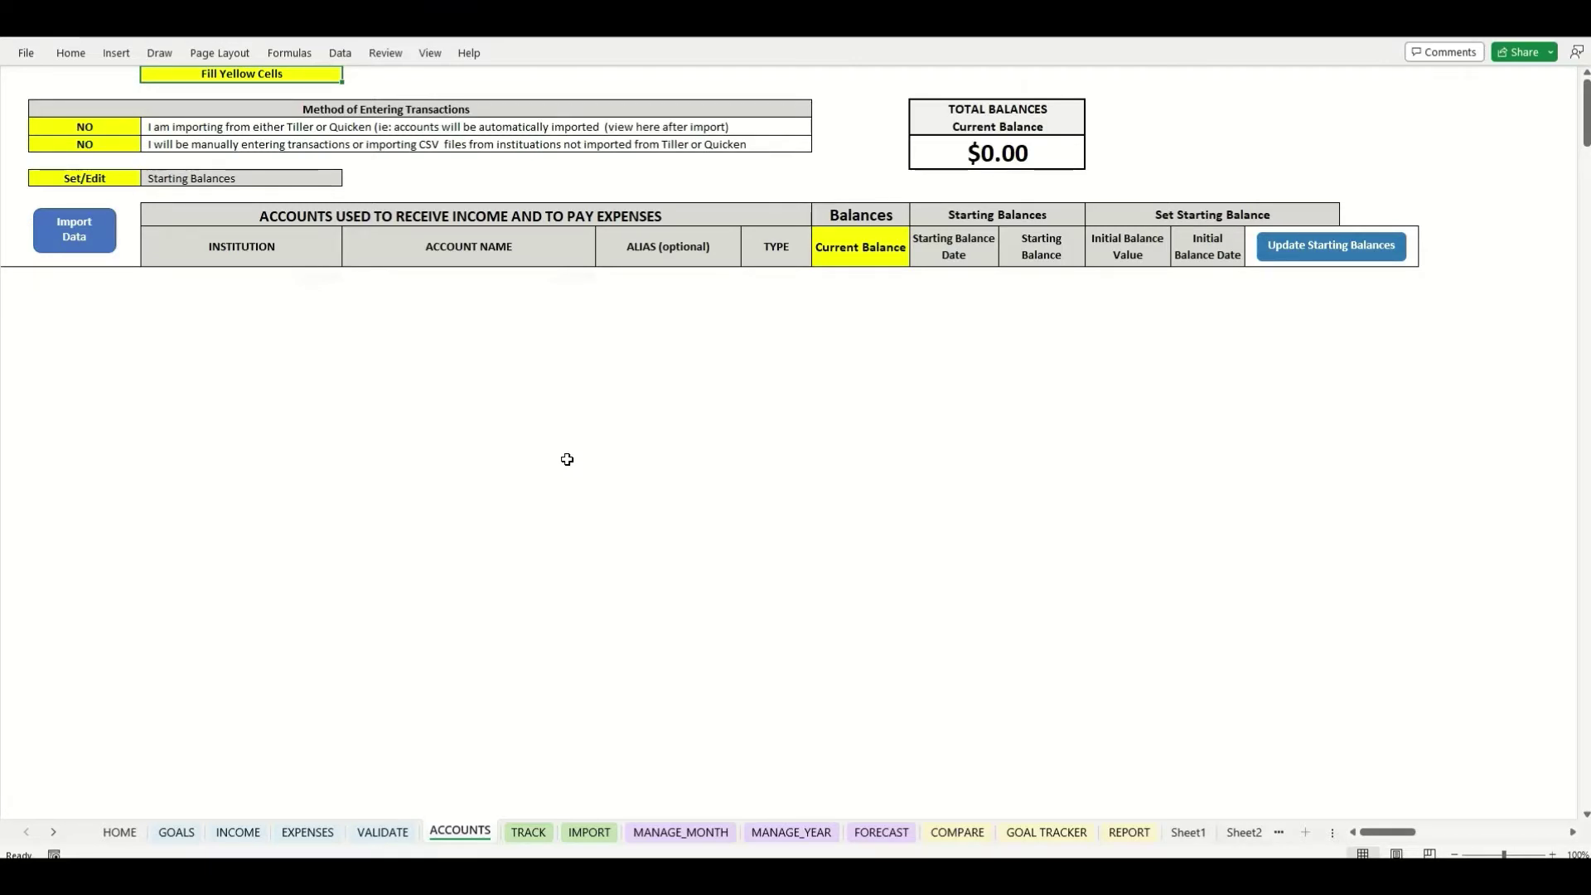
{"action": "left_click", "coordinate": [157, 147]}
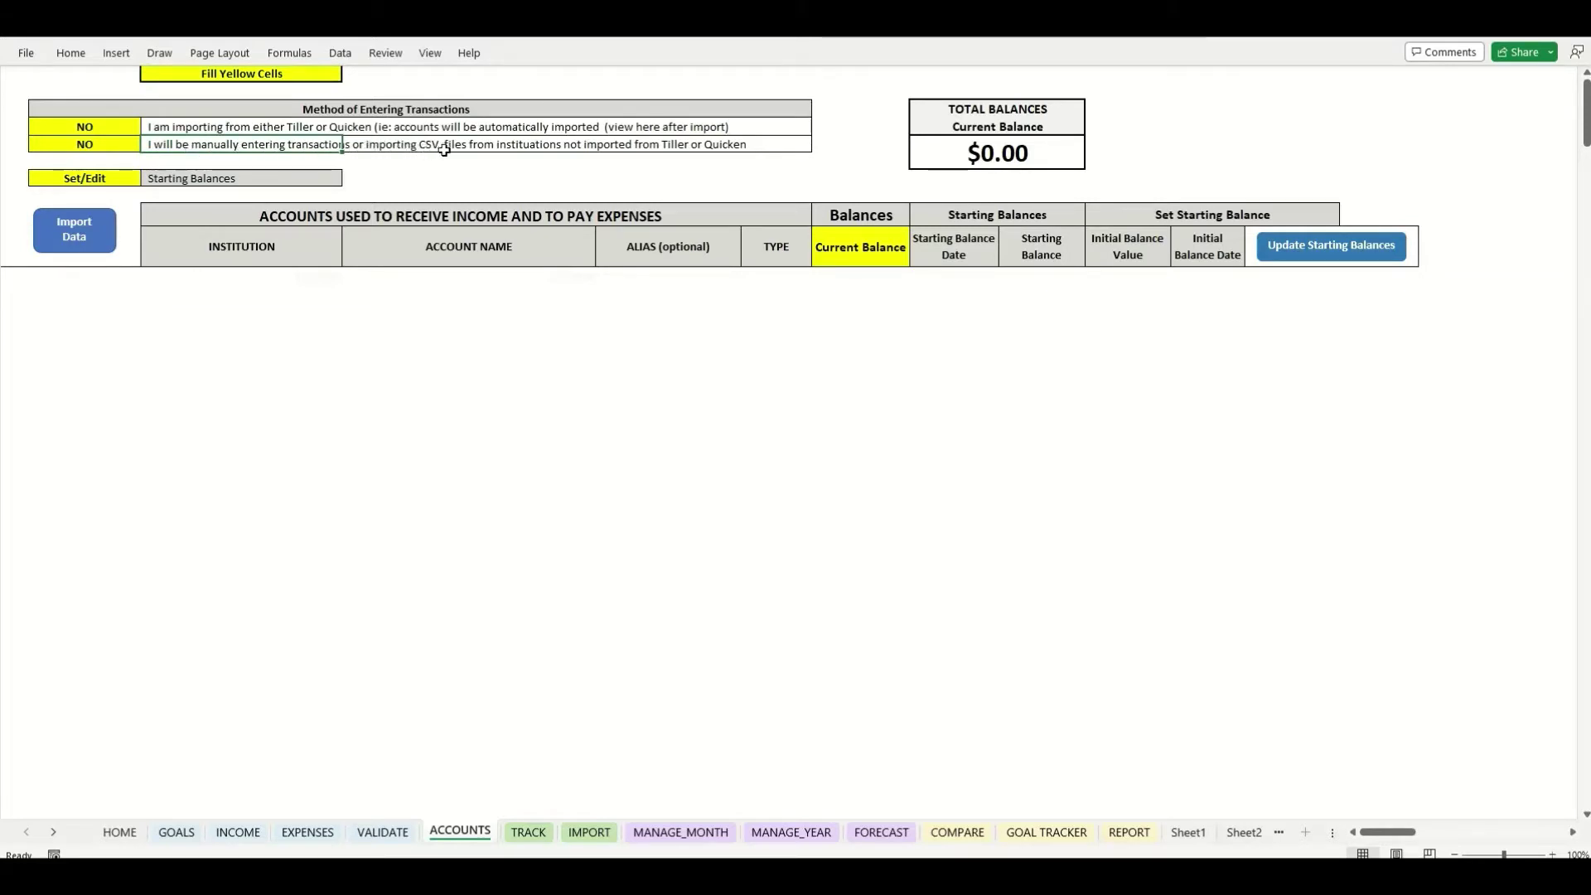
{"action": "left_click", "coordinate": [124, 145]}
{"action": "left_click", "coordinate": [148, 144]}
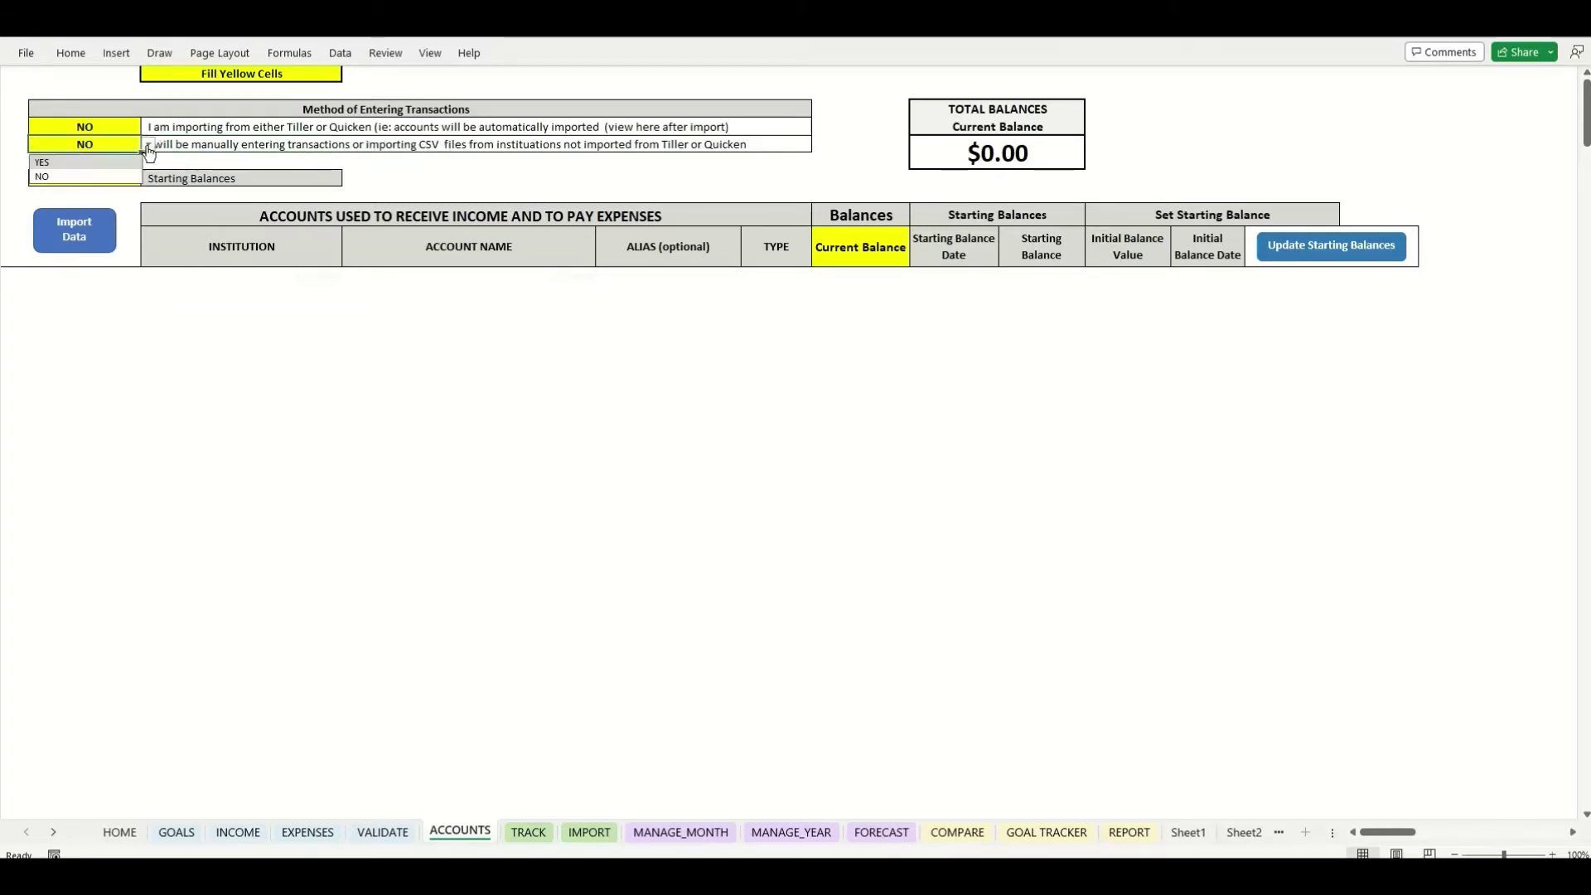
{"action": "left_click", "coordinate": [117, 163]}
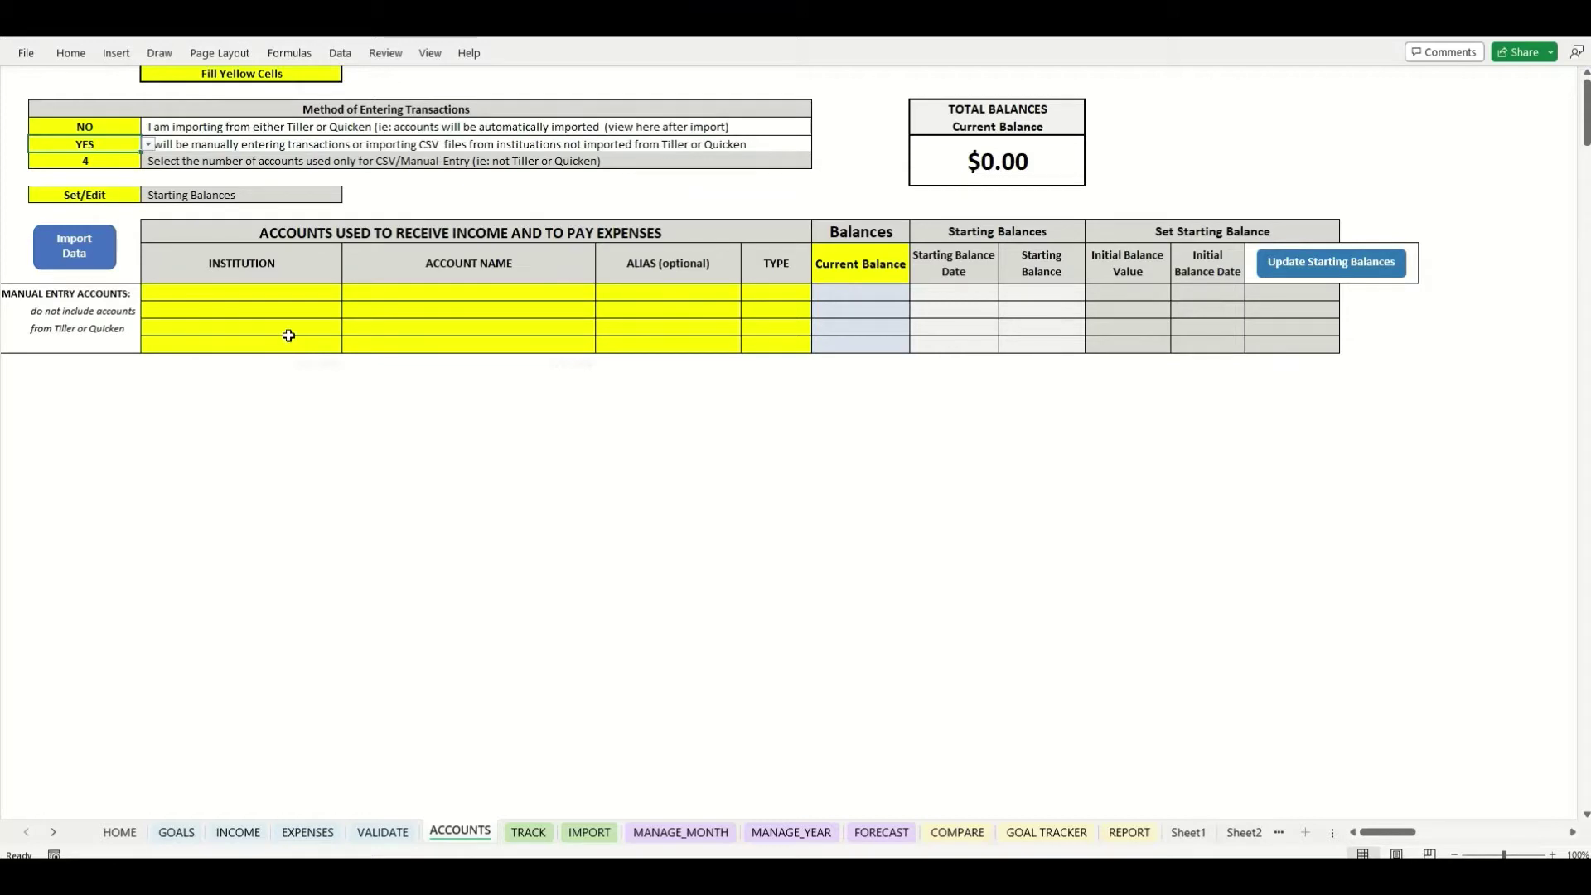
Fill the first manual-entry account row with institution Fort Knox, account name Fort Knox Secure Checking and type Checking
{"action": "left_click", "coordinate": [223, 293]}
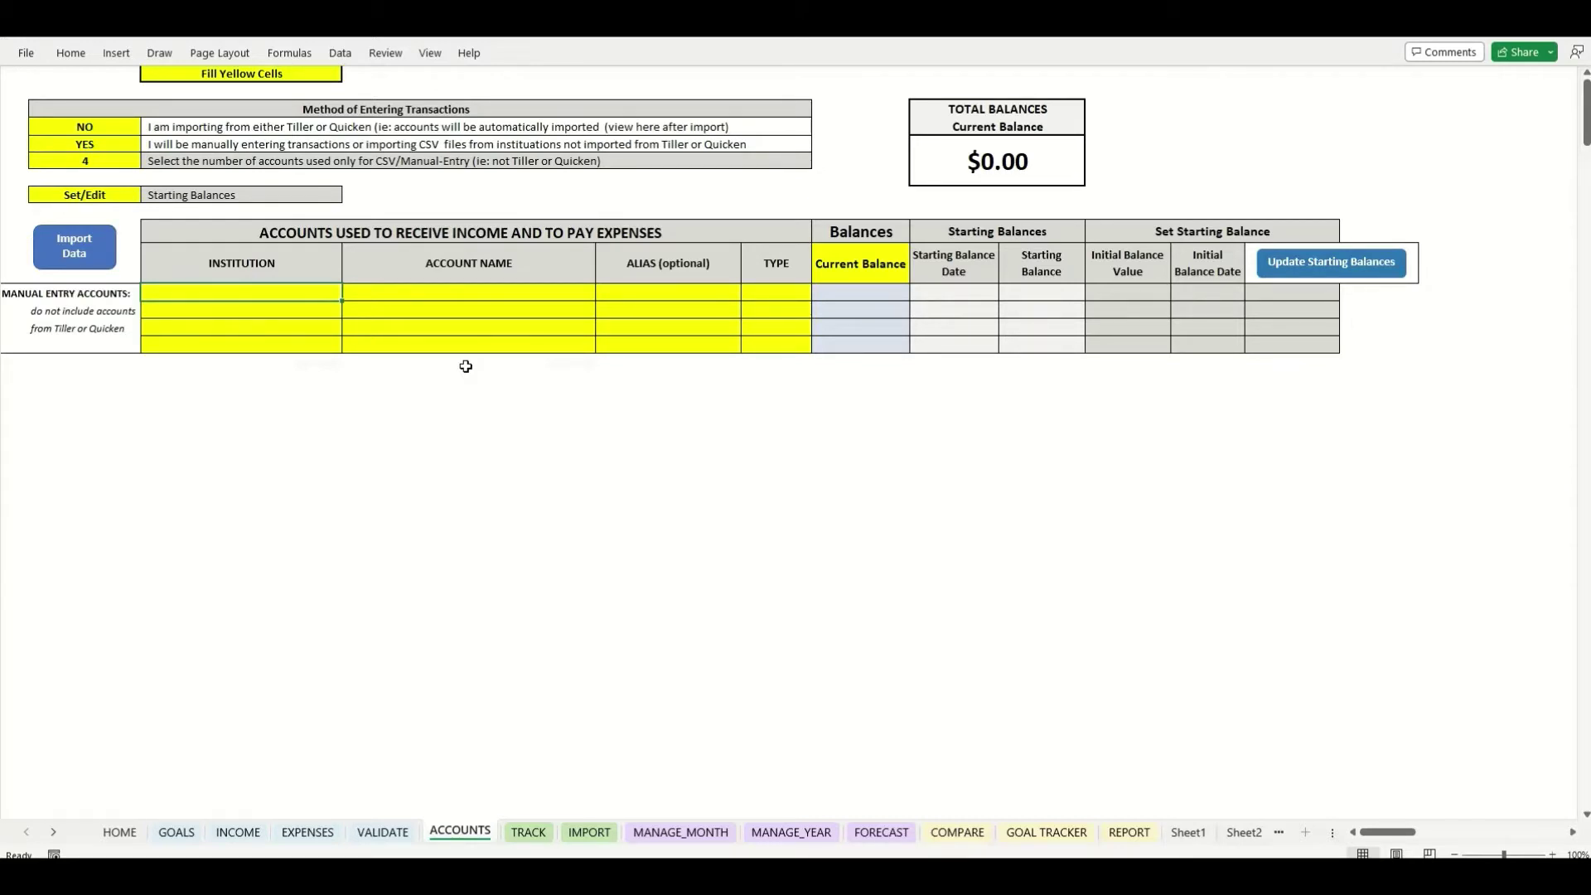
{"action": "type", "text": "Fort Know"}
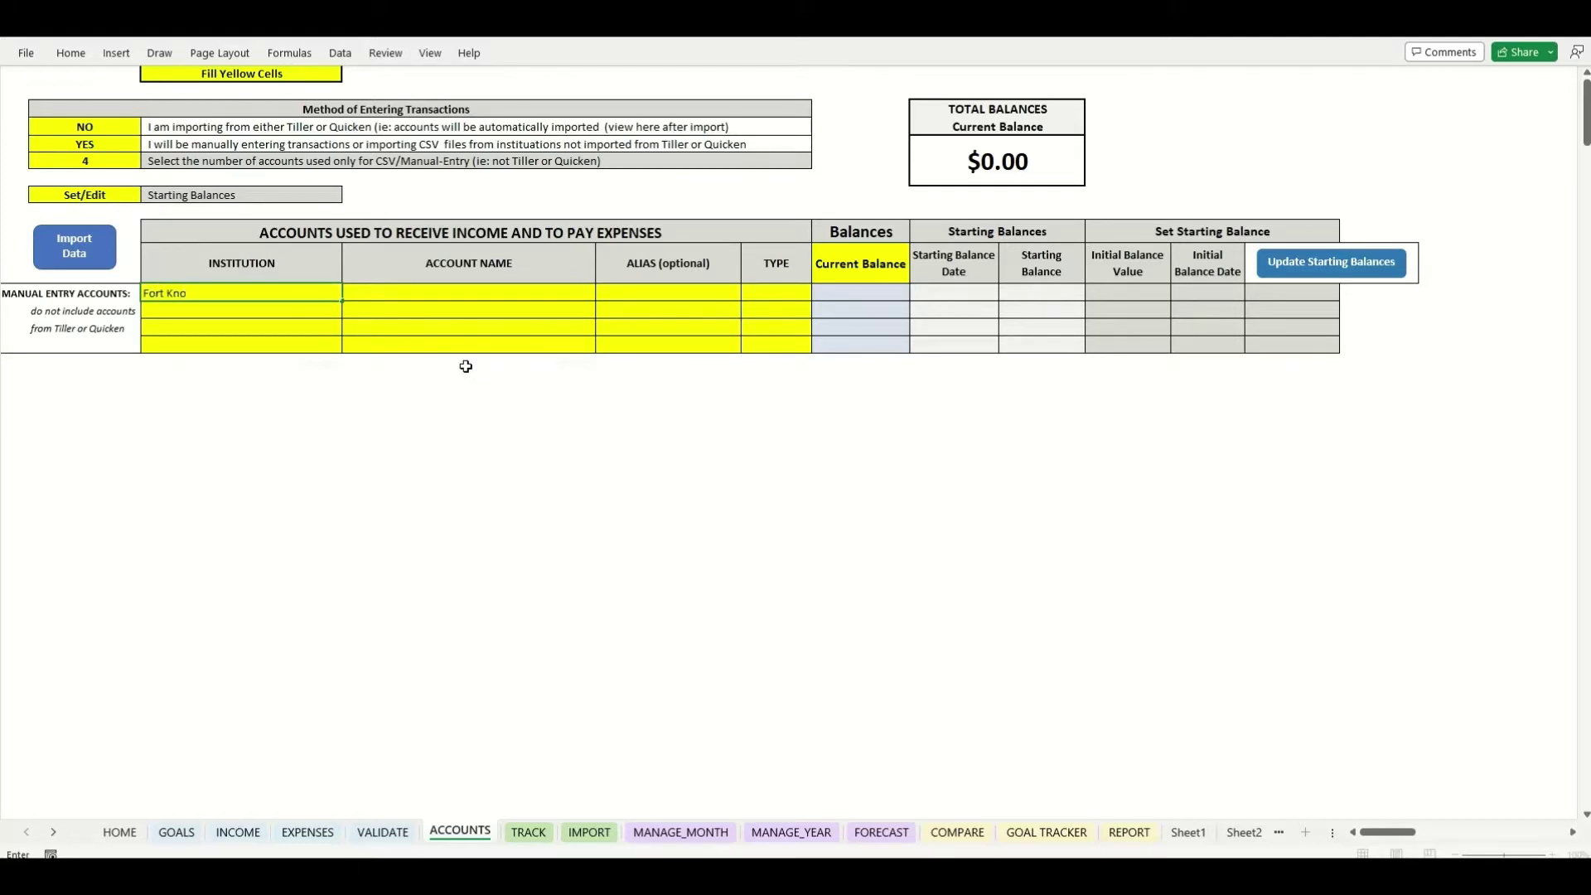
{"action": "key", "text": "Tab"}
{"action": "type", "text": "Fort Kn"}
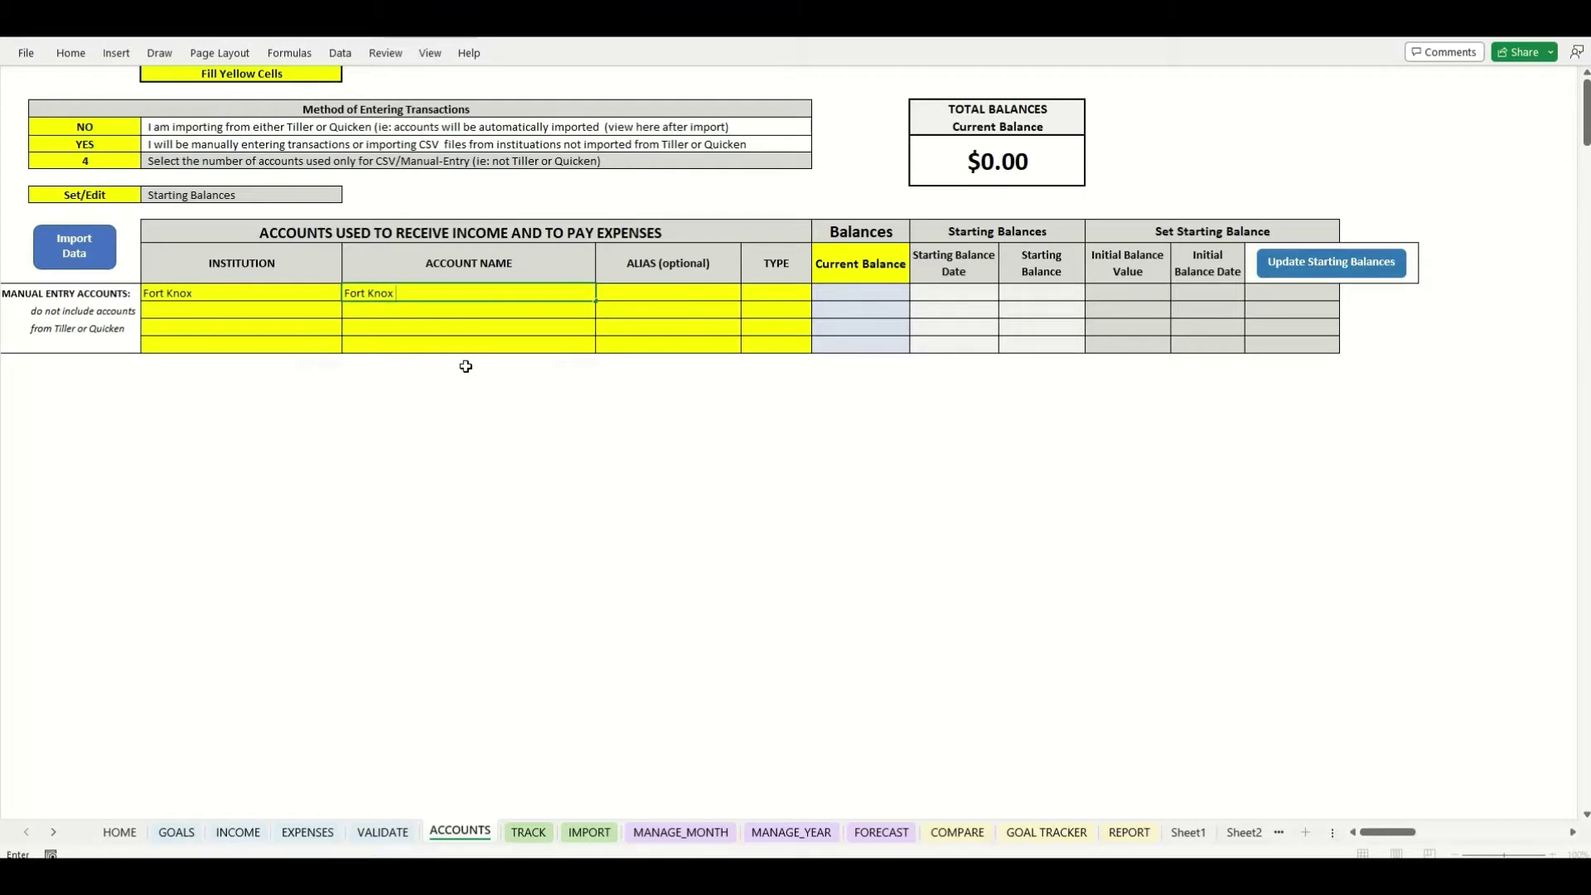
{"action": "type", "text": "ox Secure Ch"}
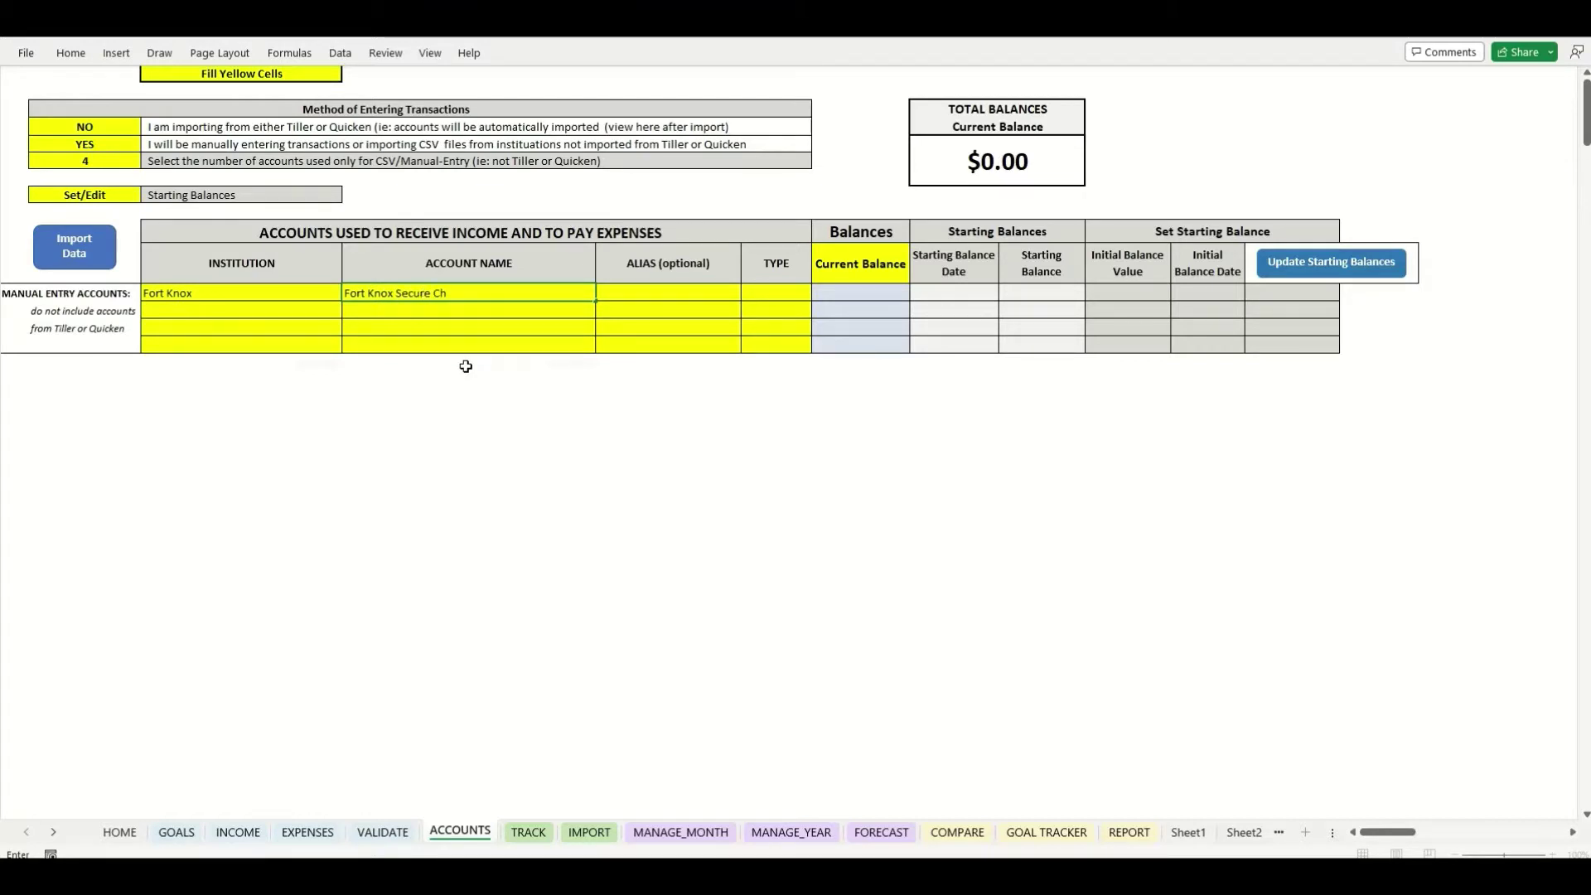
{"action": "type", "text": "ecking"}
{"action": "key", "text": "Tab"}
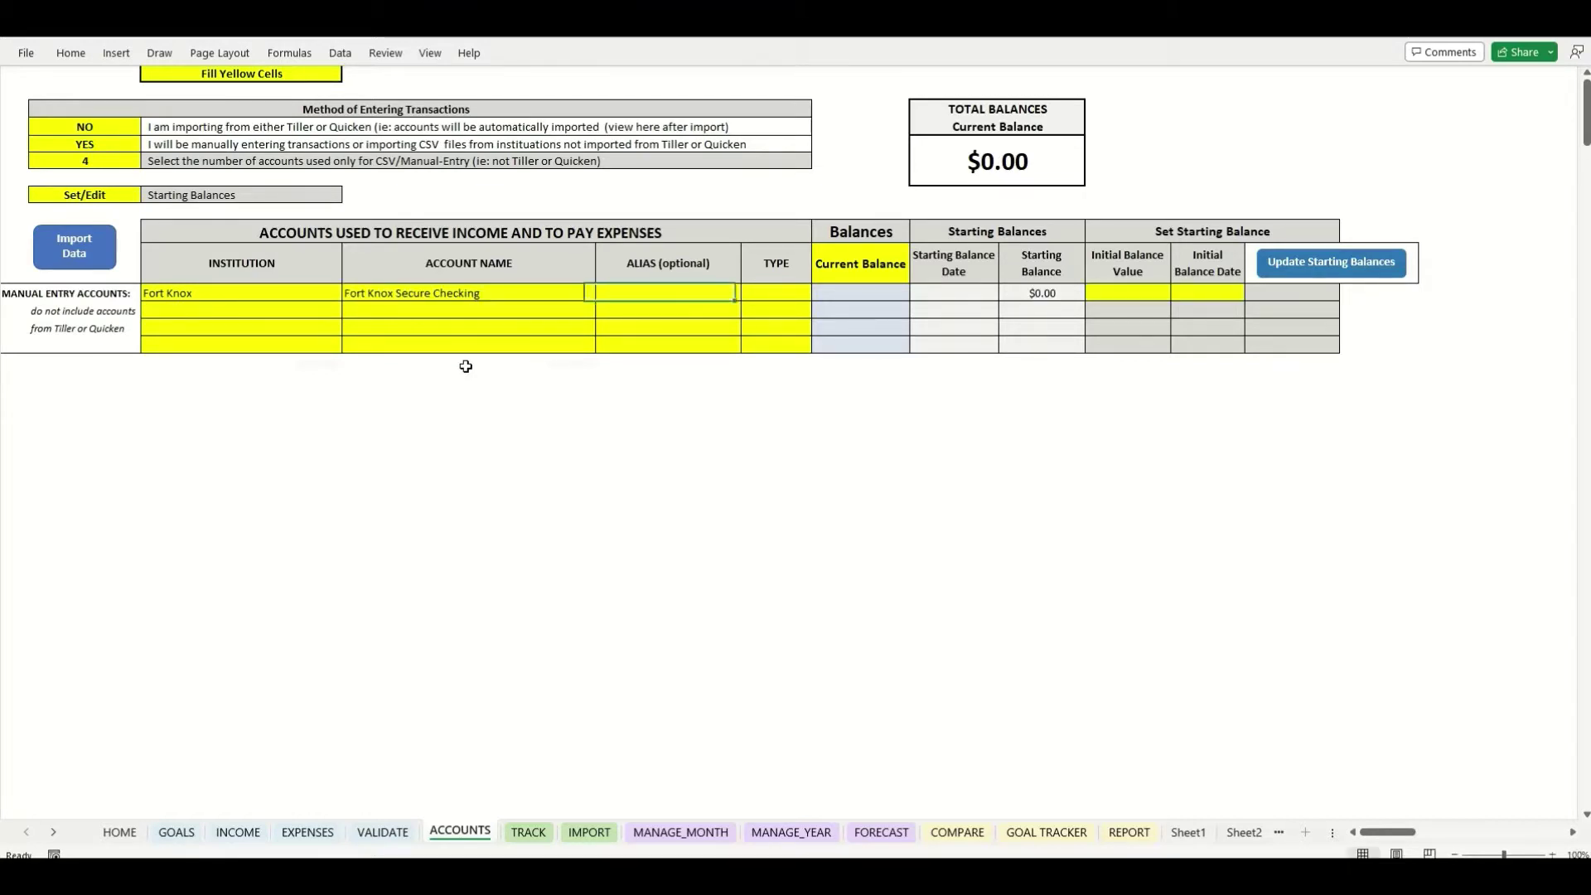
{"action": "key", "text": "Tab"}
{"action": "left_click", "coordinate": [819, 294]}
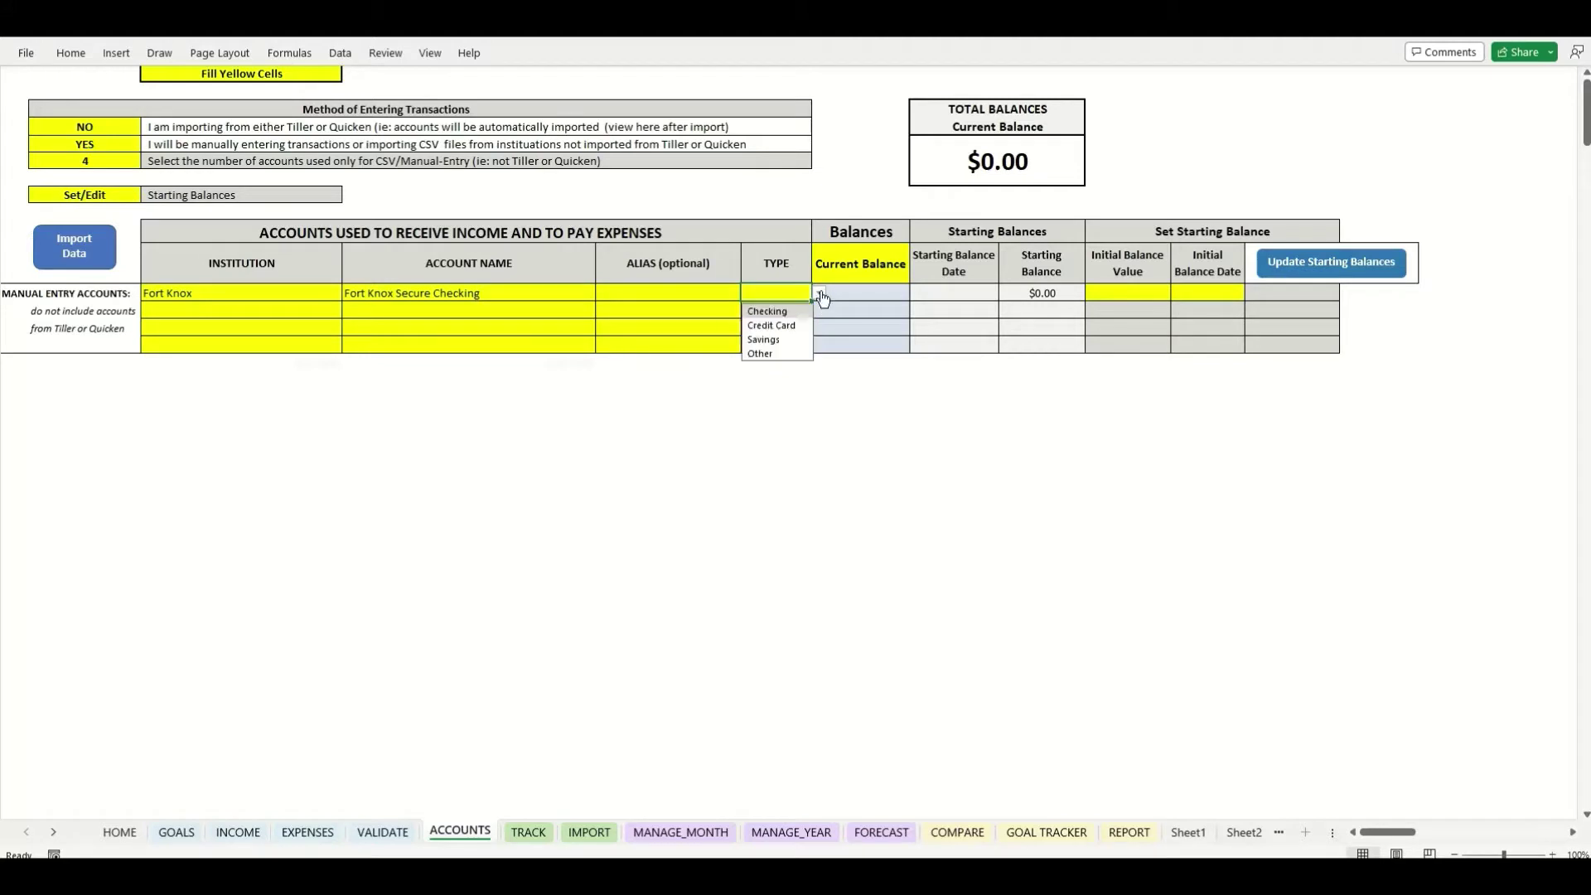
{"action": "left_click", "coordinate": [780, 313]}
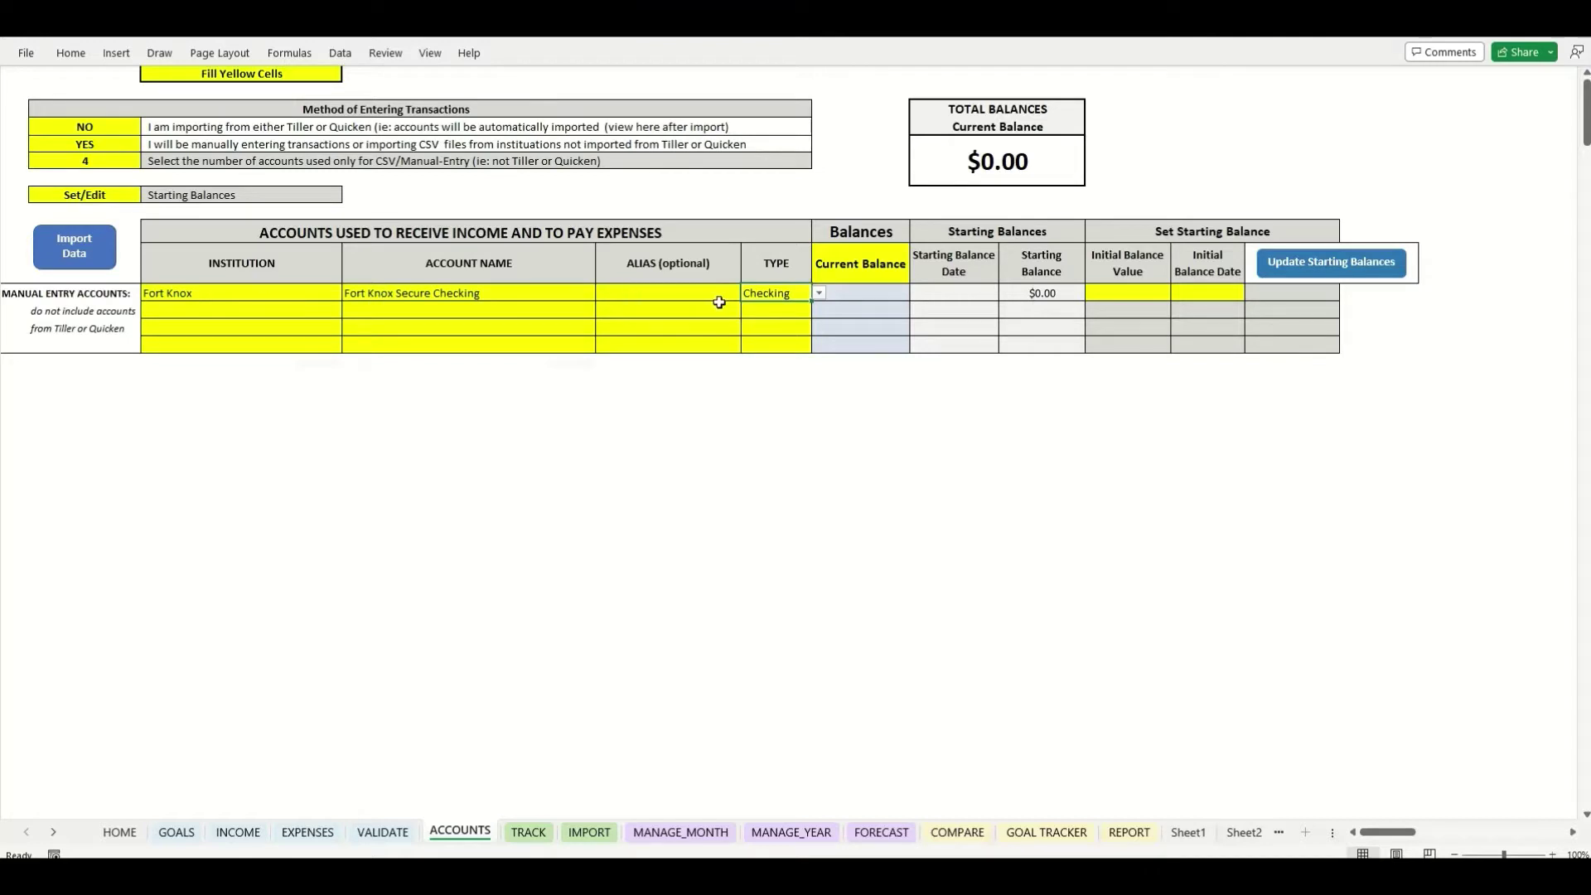
Give the Fort Knox checking account an initial balance of 3000 dated 20 Aug 2022 and update the starting balances
{"action": "left_click", "coordinate": [1124, 296]}
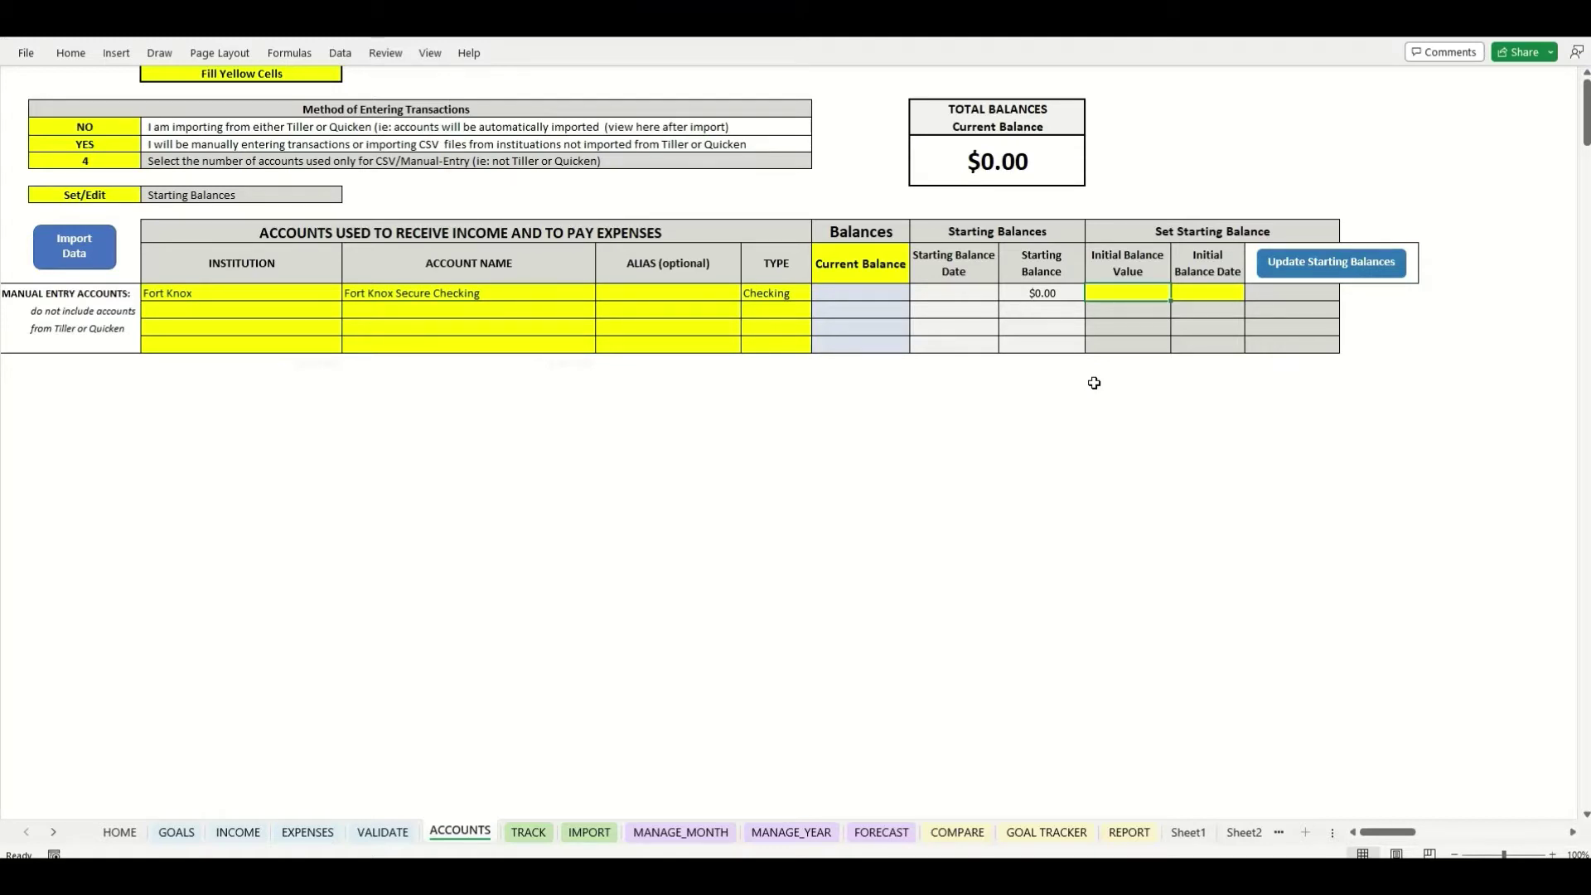
{"action": "type", "text": "3000"}
{"action": "key", "text": "Tab"}
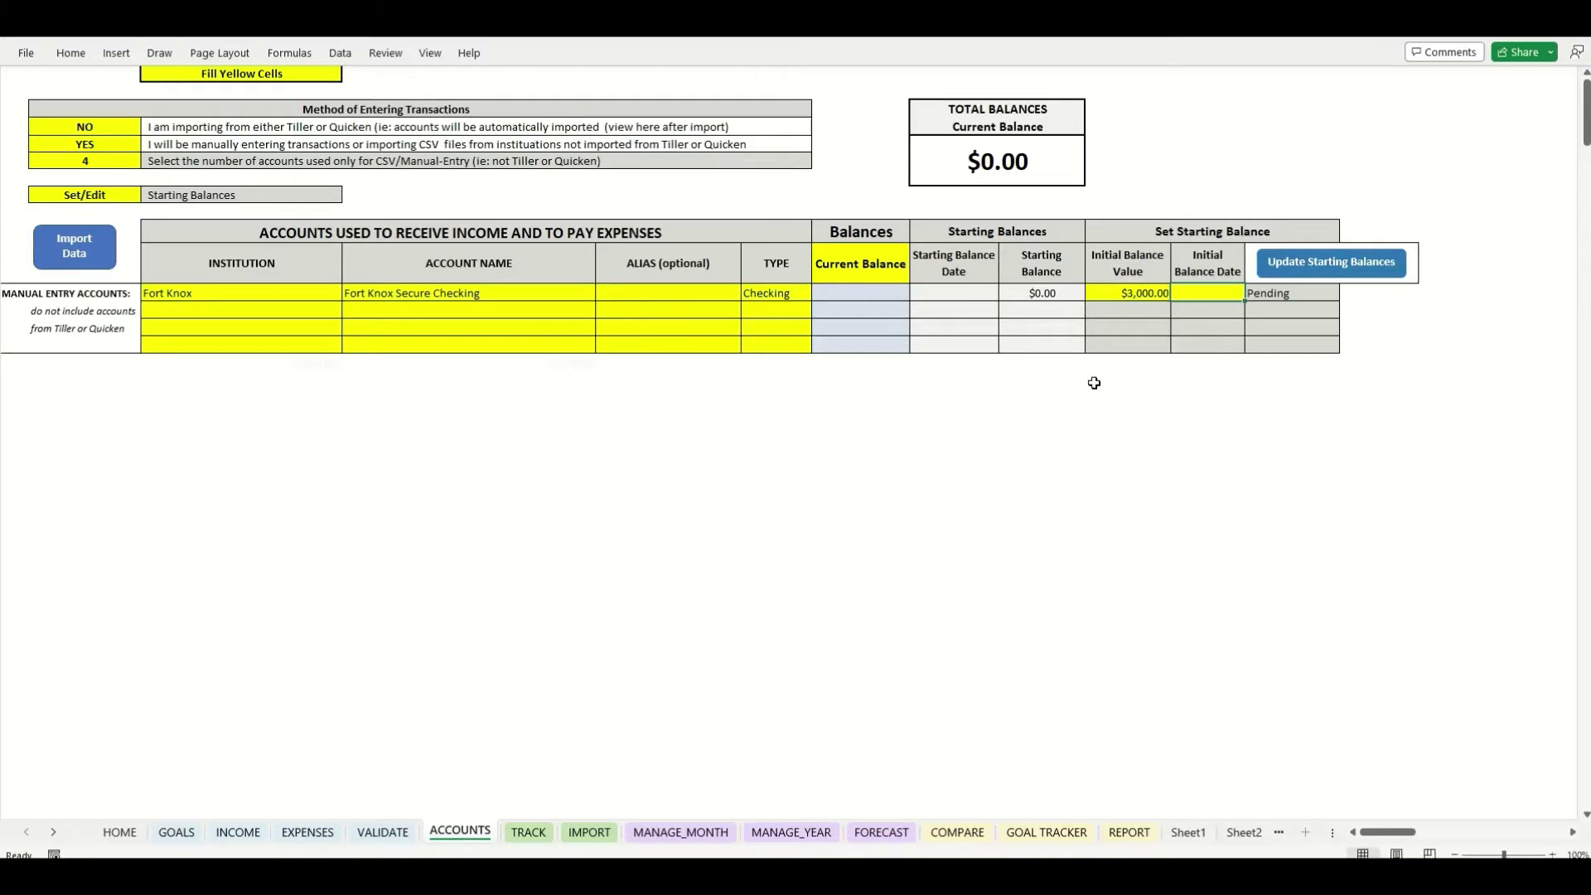
{"action": "type", "text": "20 Aug 2022"}
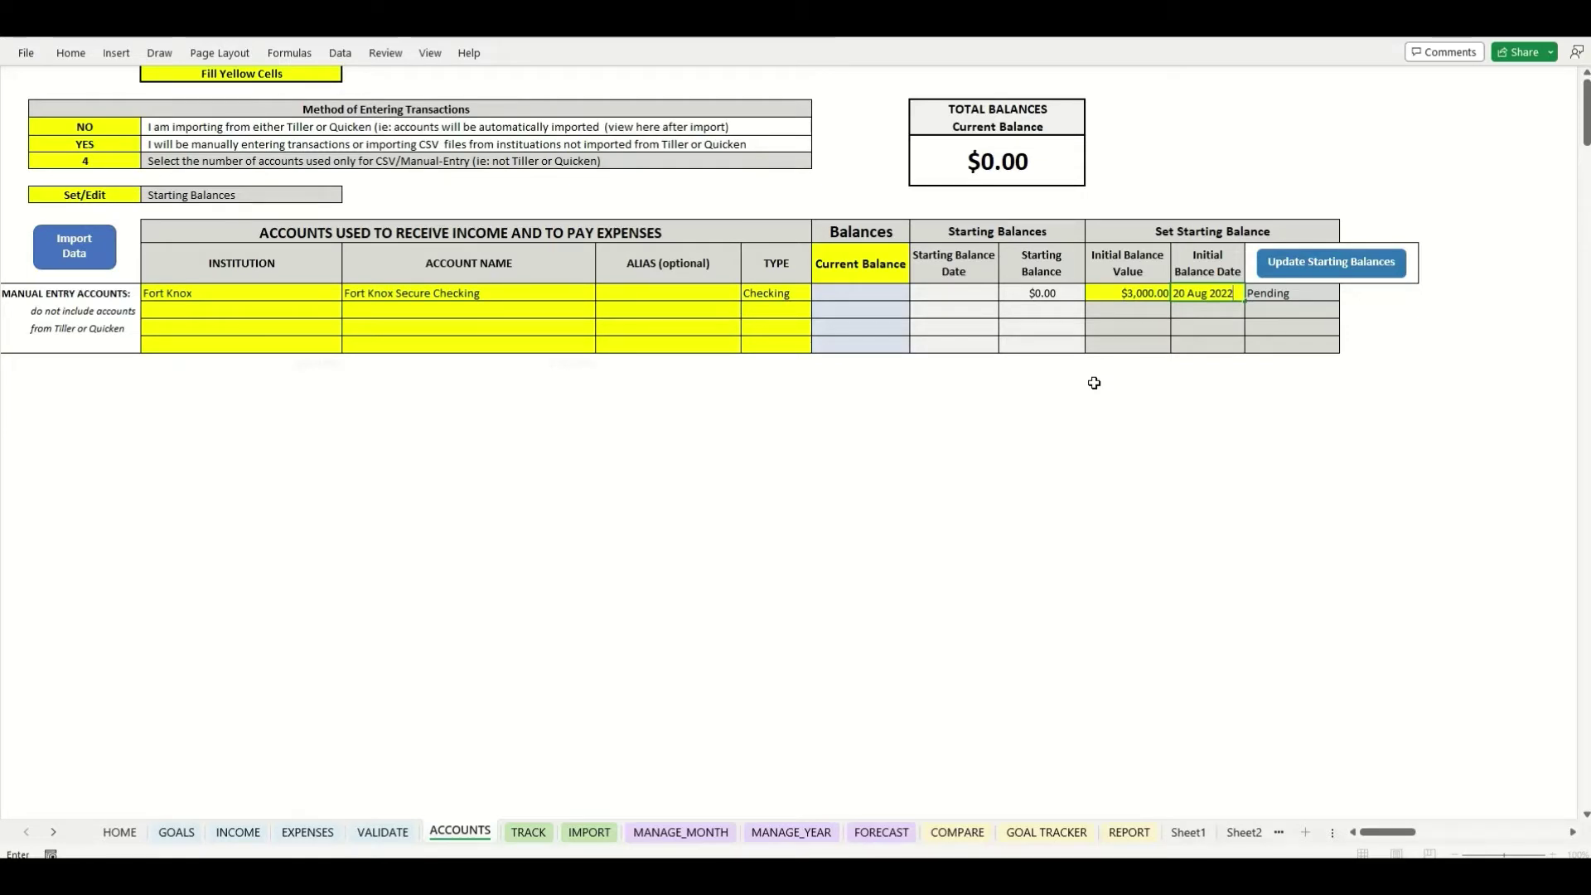
{"action": "left_click", "coordinate": [1282, 262]}
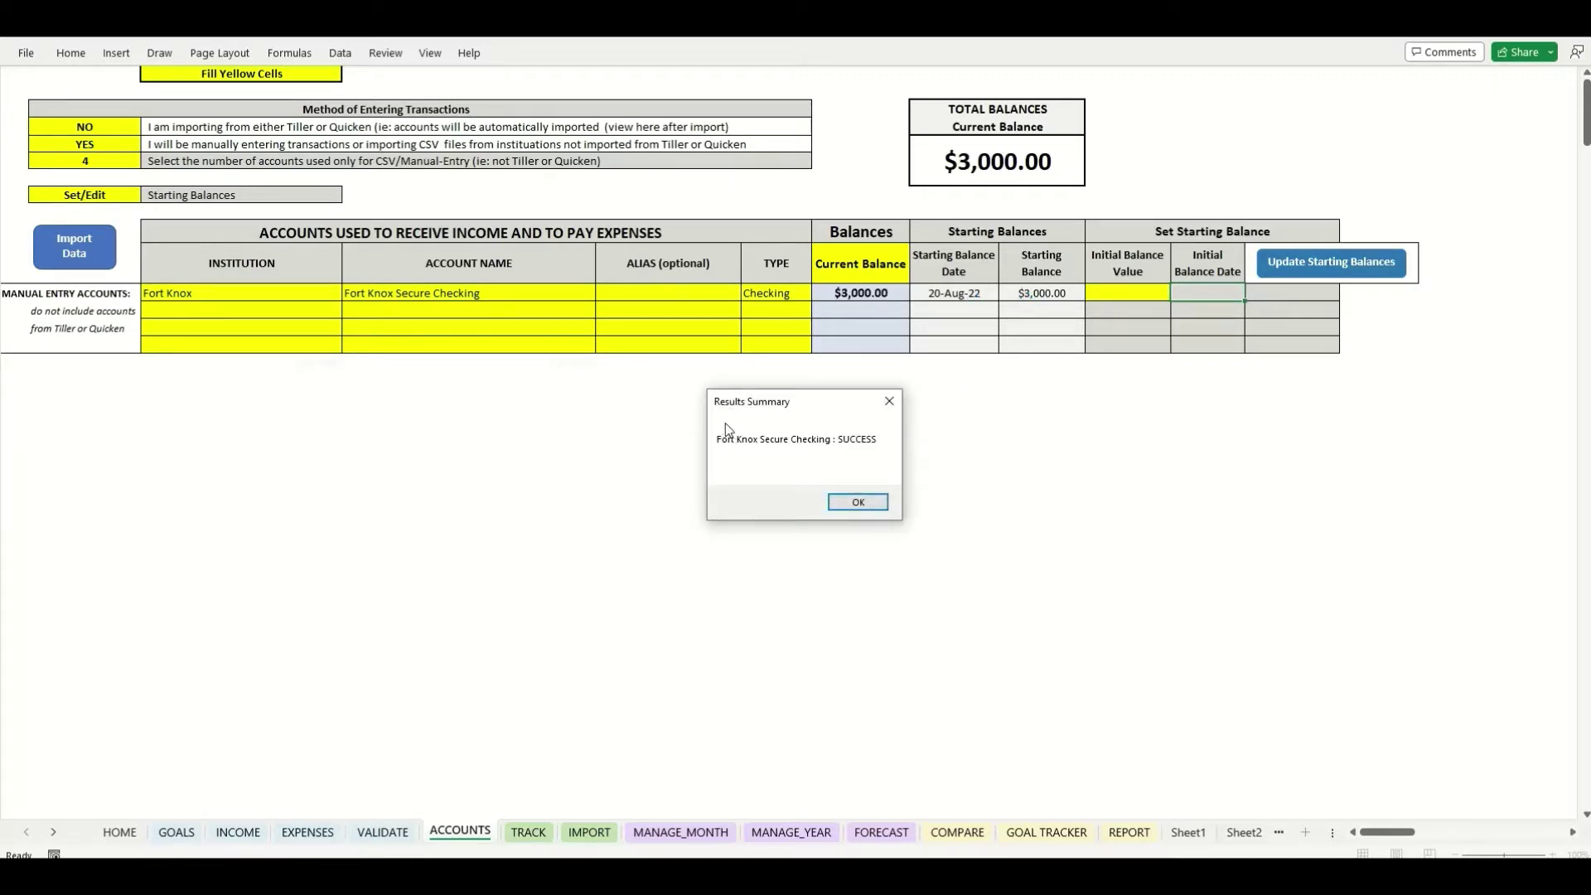
{"action": "left_click", "coordinate": [858, 503]}
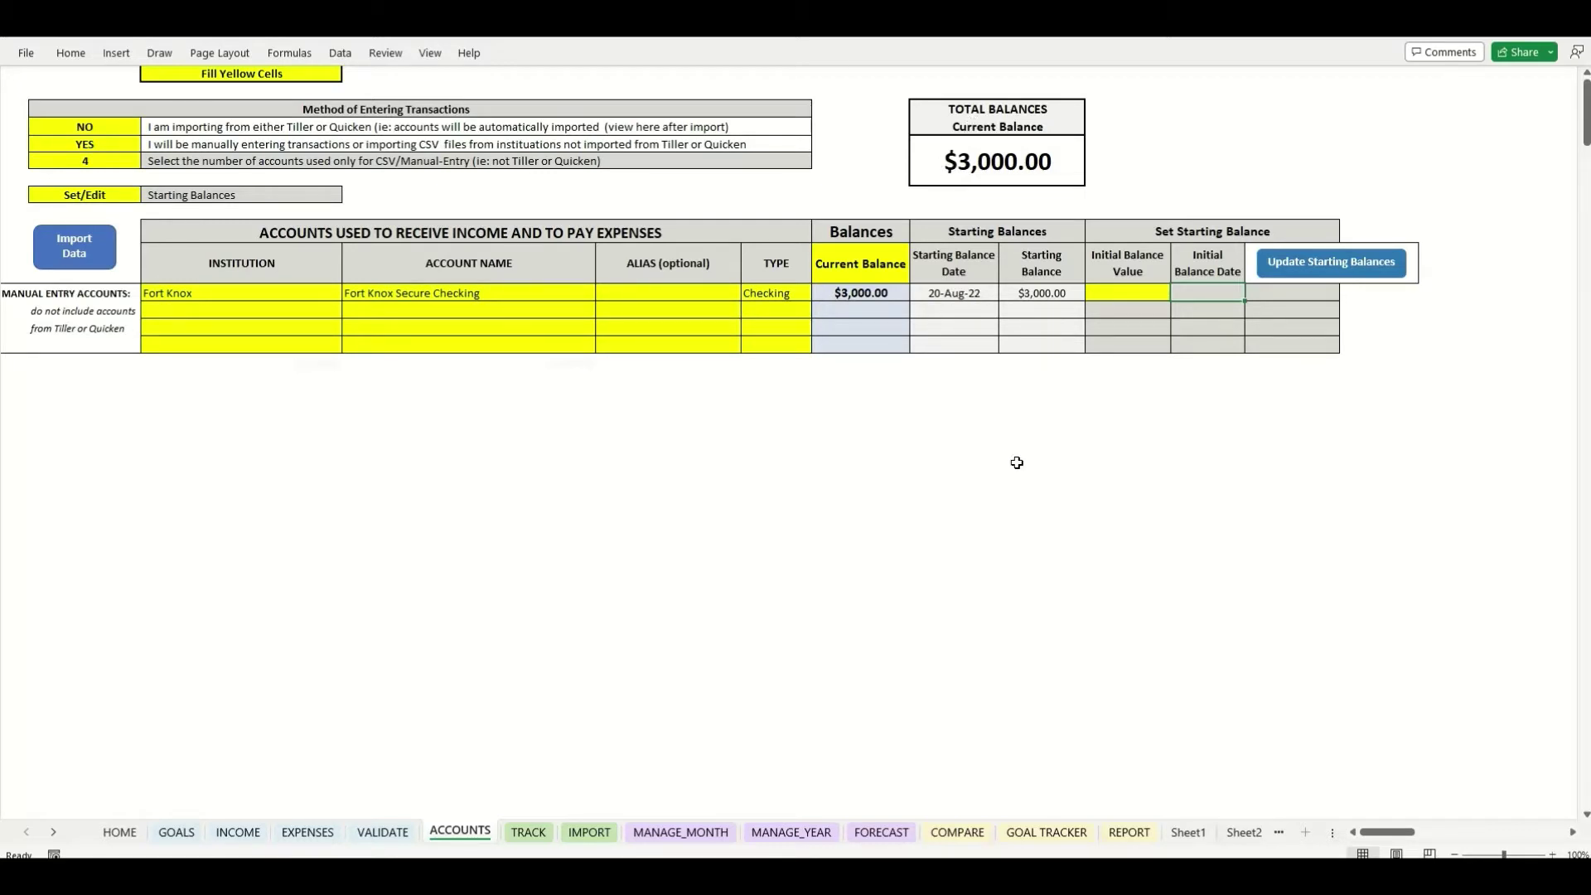
Open the data import sheet from ACCOUNTS and choose CSV (user defined) as the import source
{"action": "left_click", "coordinate": [86, 251]}
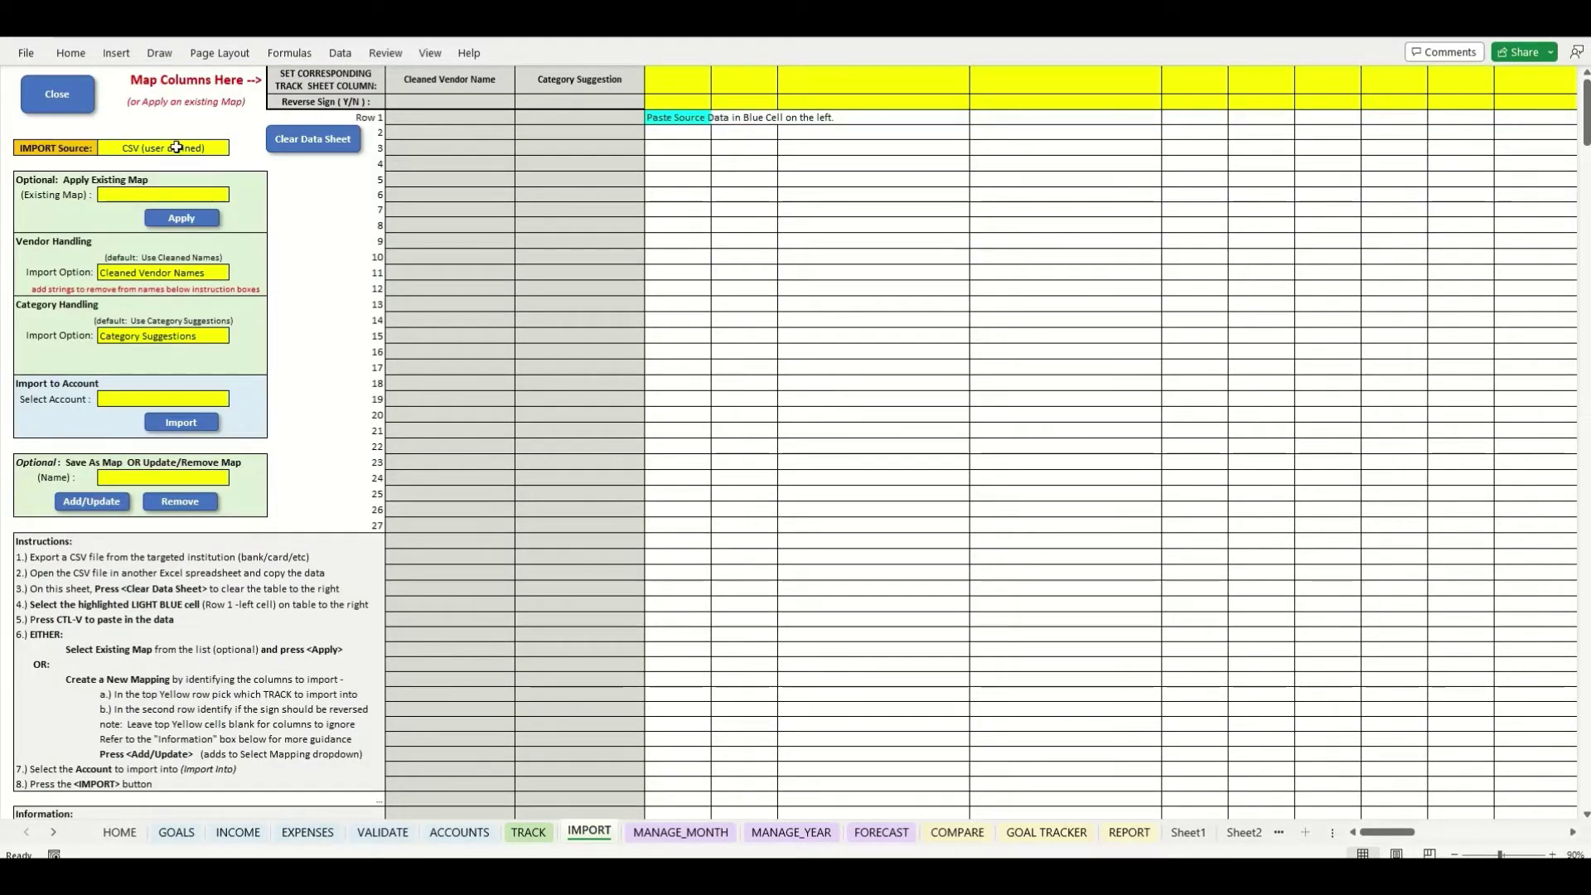
{"action": "left_click", "coordinate": [206, 151]}
{"action": "left_click", "coordinate": [236, 147]}
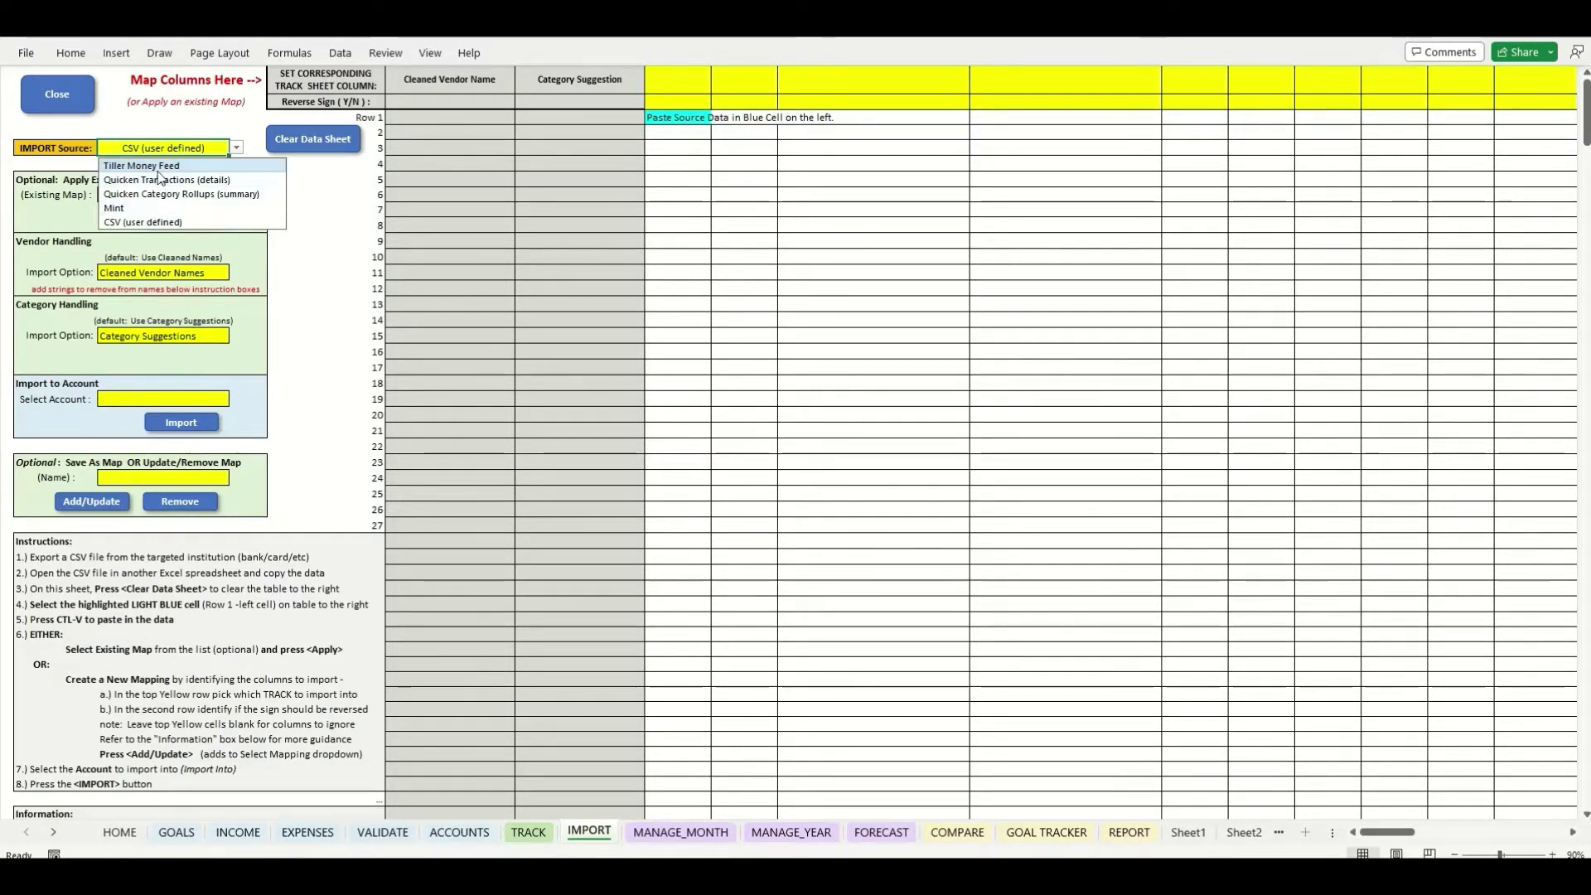
{"action": "left_click", "coordinate": [195, 221]}
{"action": "left_click", "coordinate": [719, 219]}
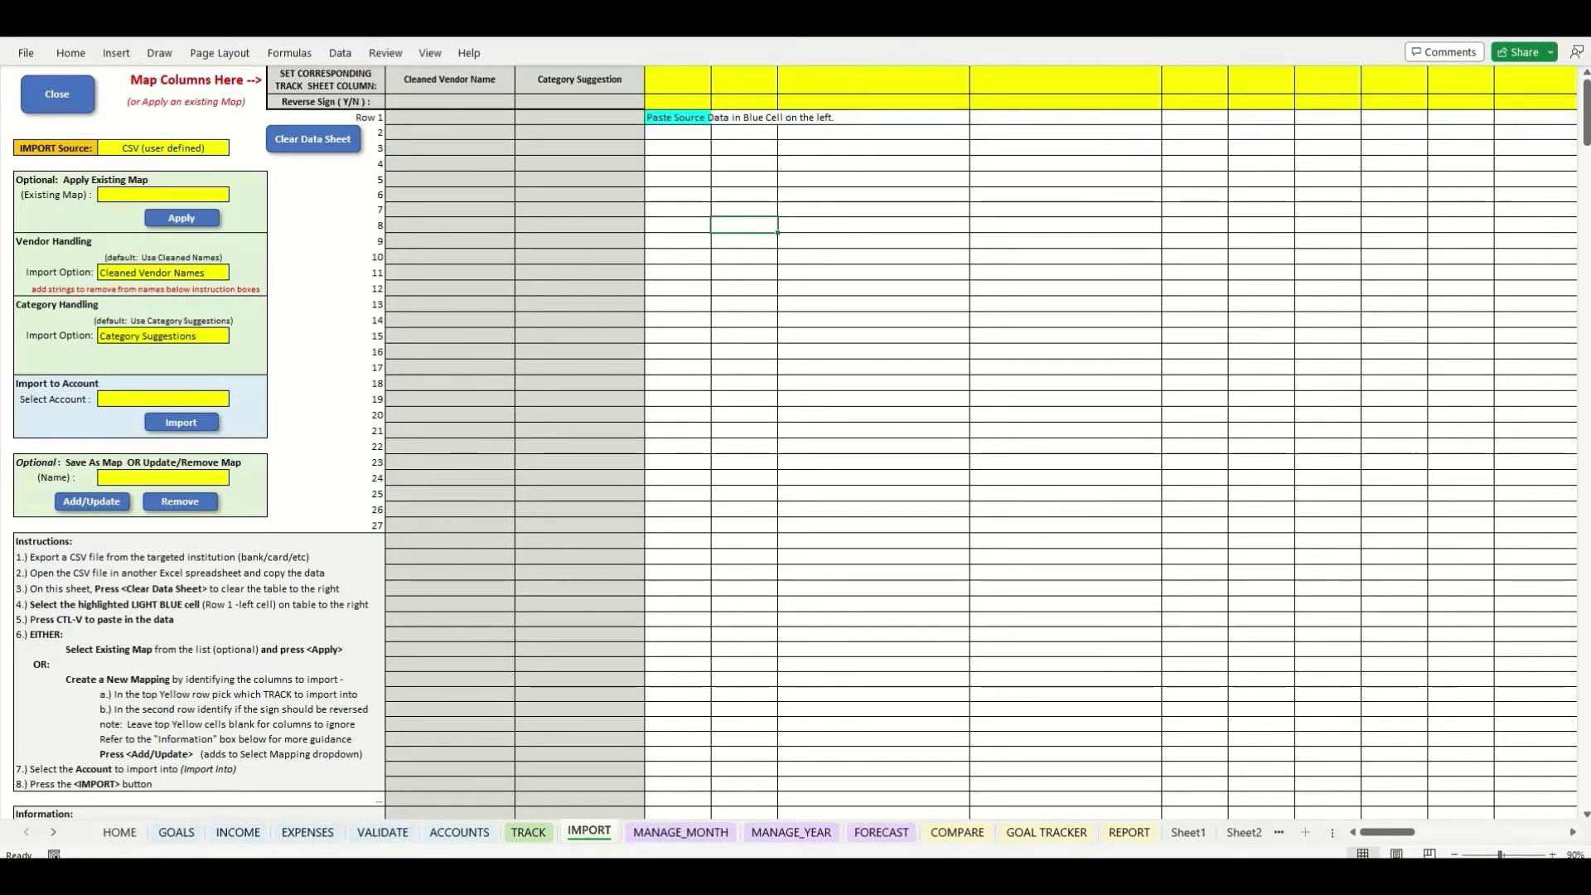
Copy the bank's CSV transactions and paste them into the import sheet starting at the blue source-data cell
{"action": "left_click", "coordinate": [671, 118]}
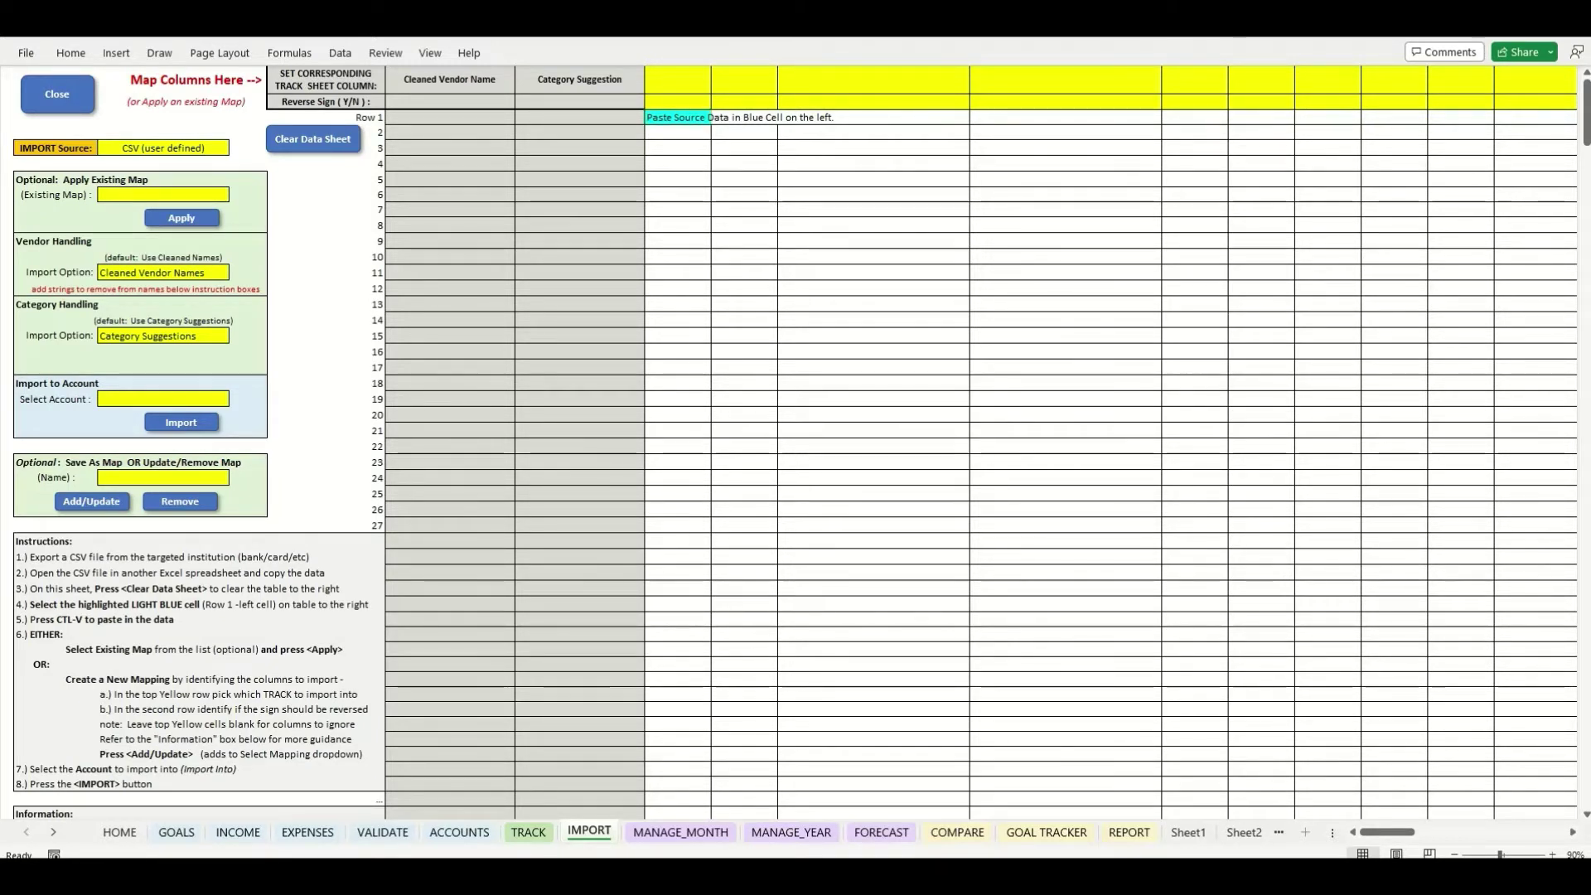
{"action": "key", "text": "ctrl+c"}
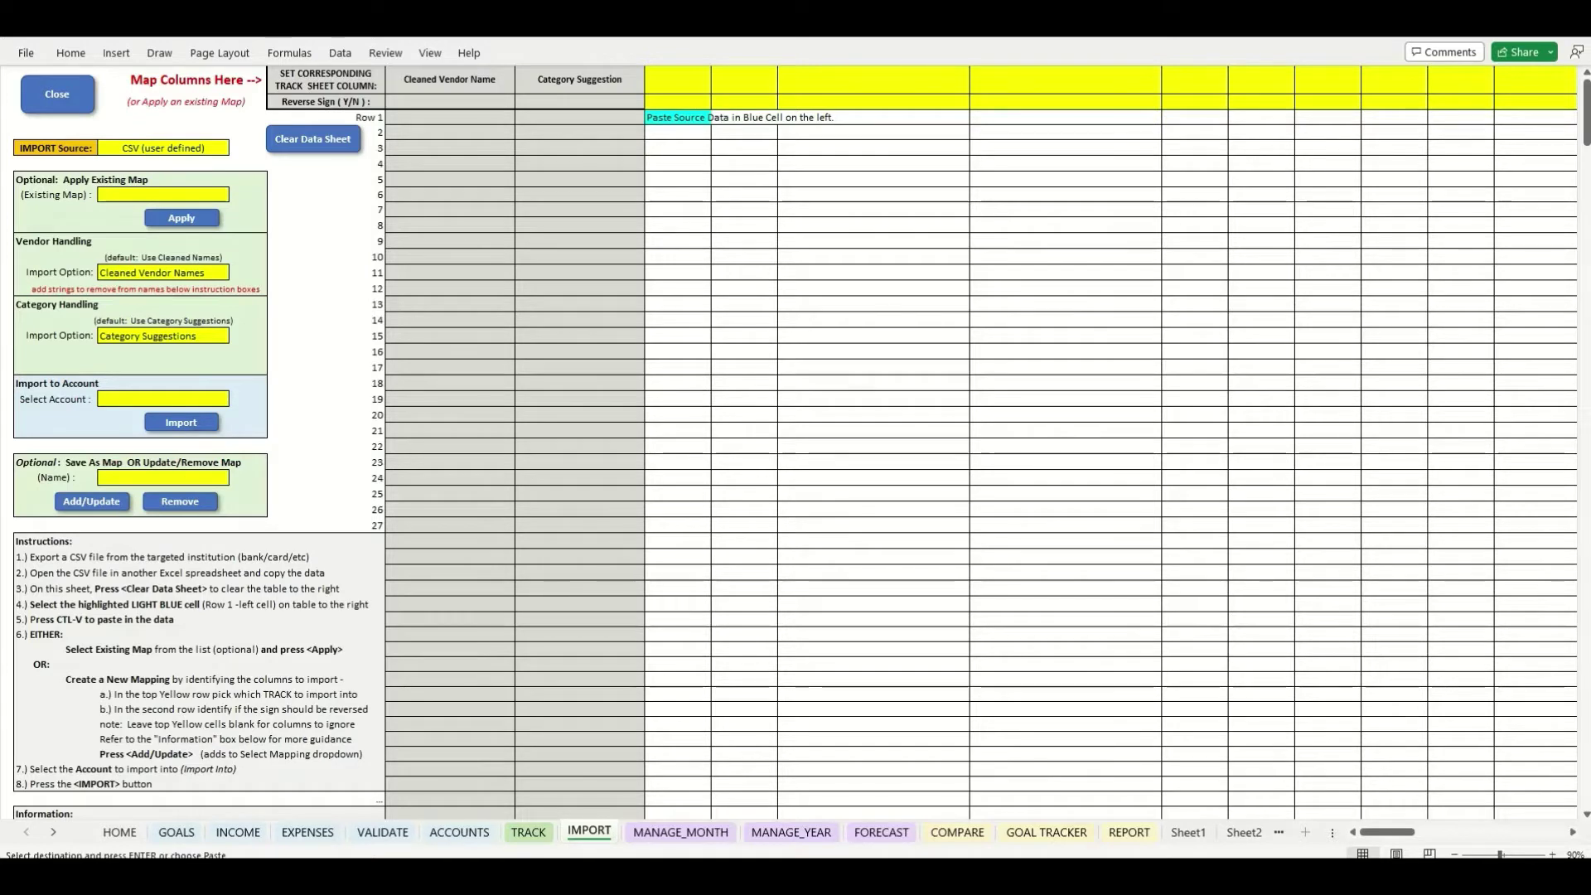
{"action": "left_click", "coordinate": [672, 115]}
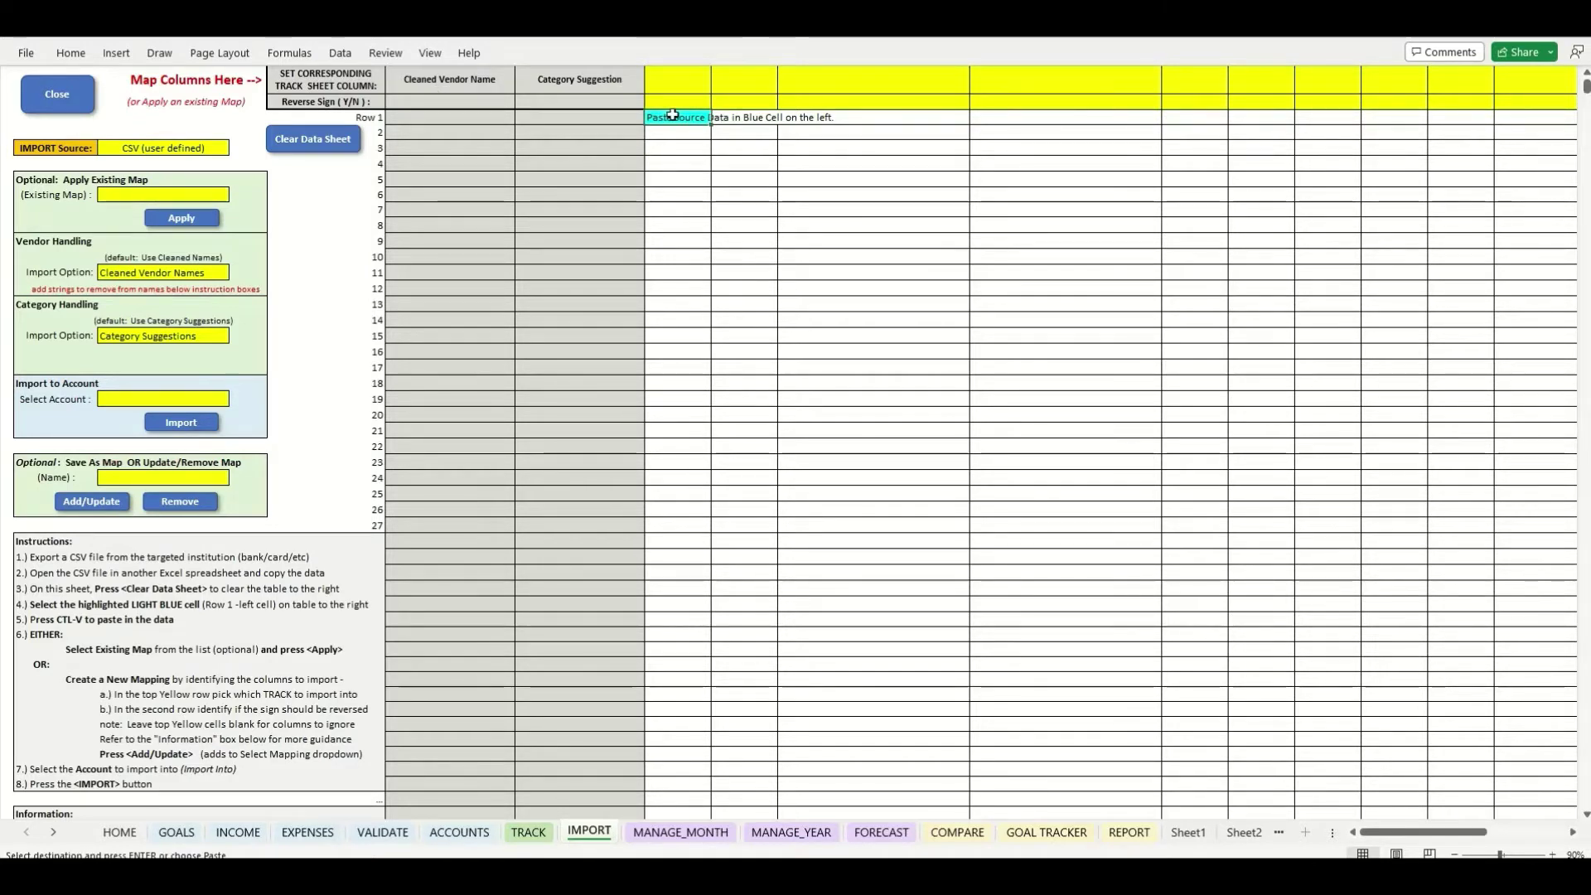
{"action": "key", "text": "ctrl+v"}
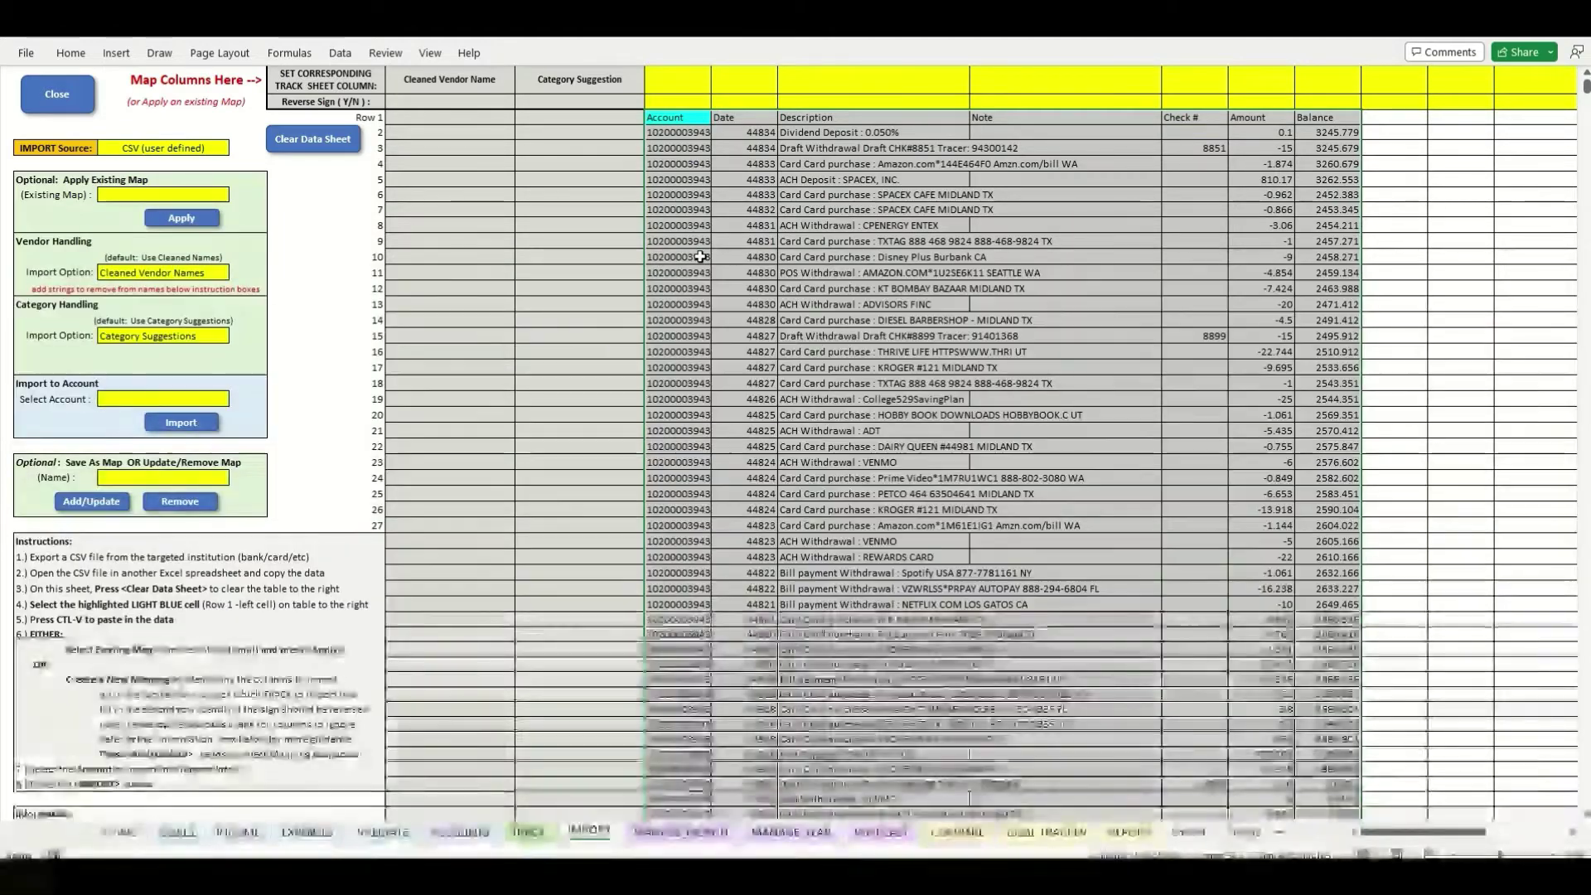
{"action": "left_click", "coordinate": [724, 228]}
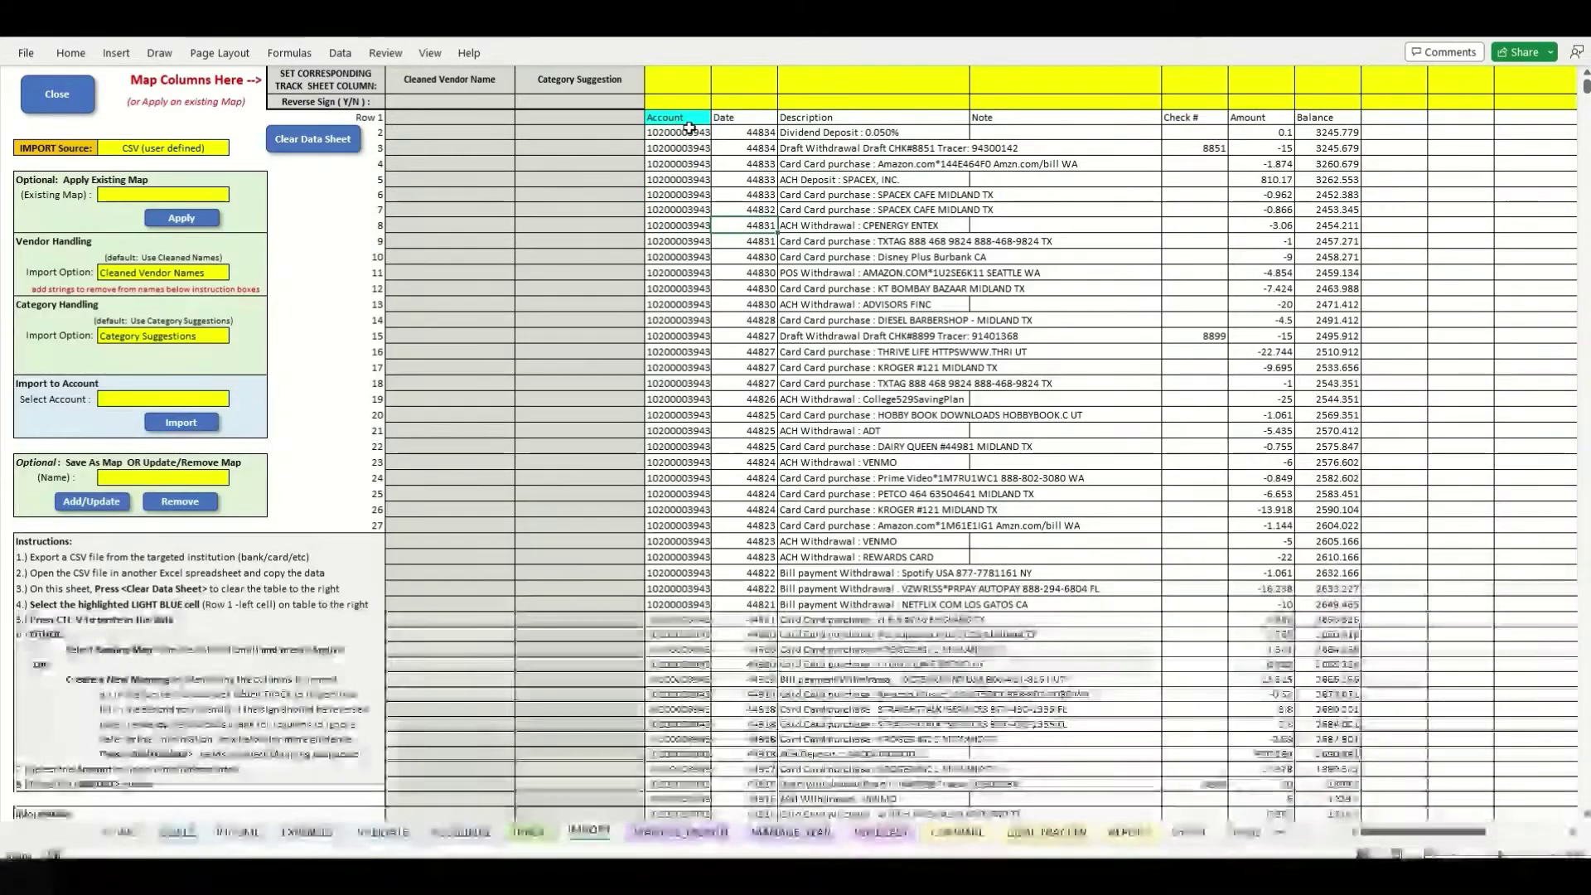
Examine the header row of the pasted data from Account through Balance
{"action": "left_click", "coordinate": [676, 118]}
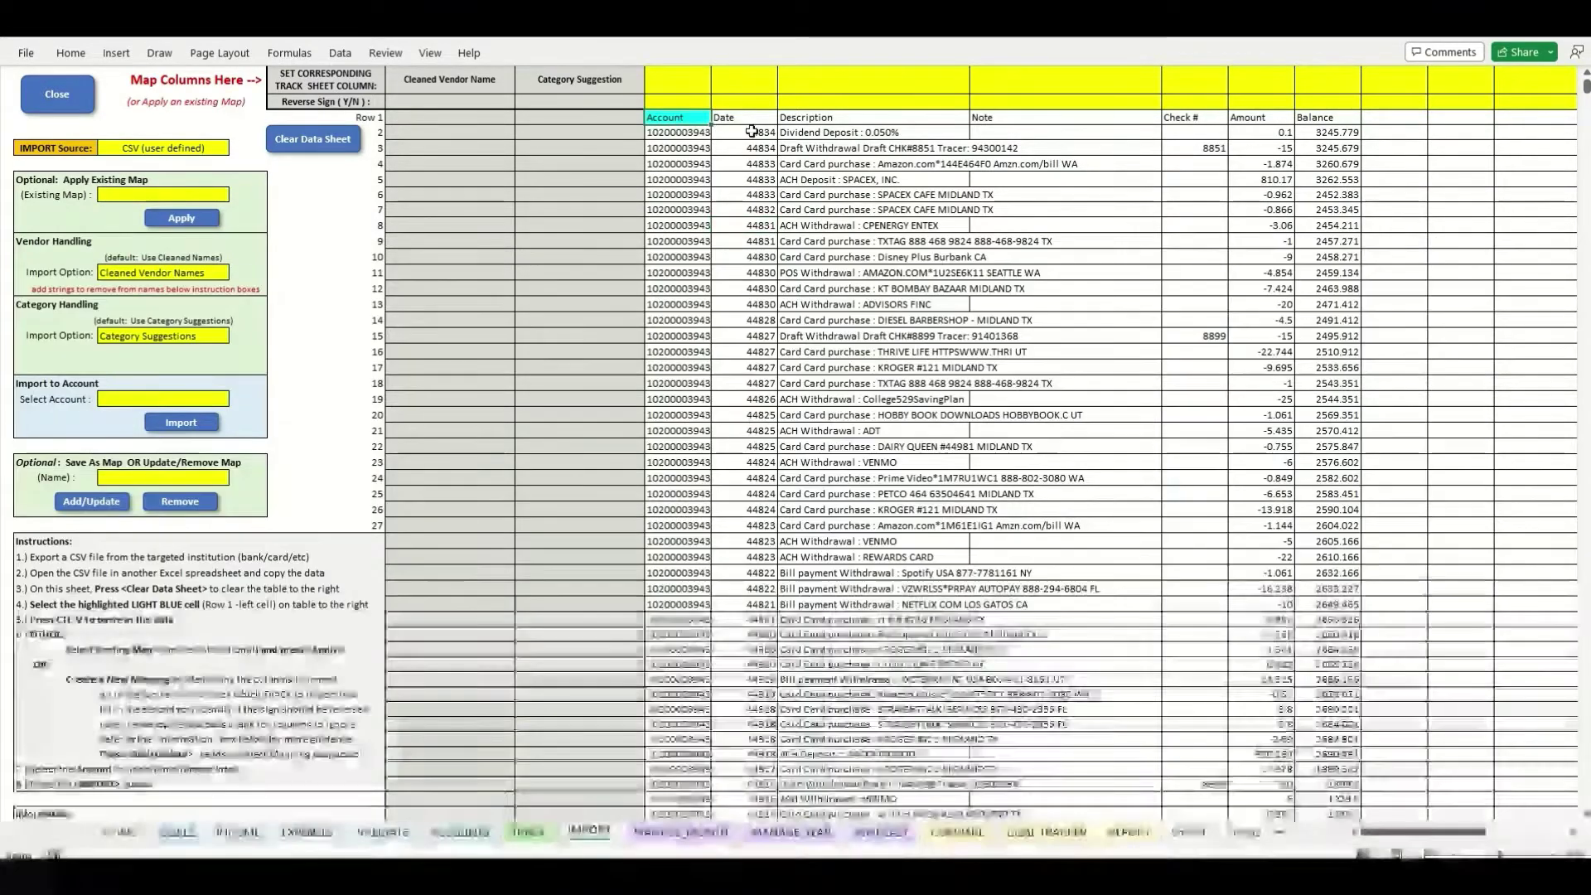
{"action": "left_click", "coordinate": [746, 118]}
{"action": "left_click", "coordinate": [866, 120]}
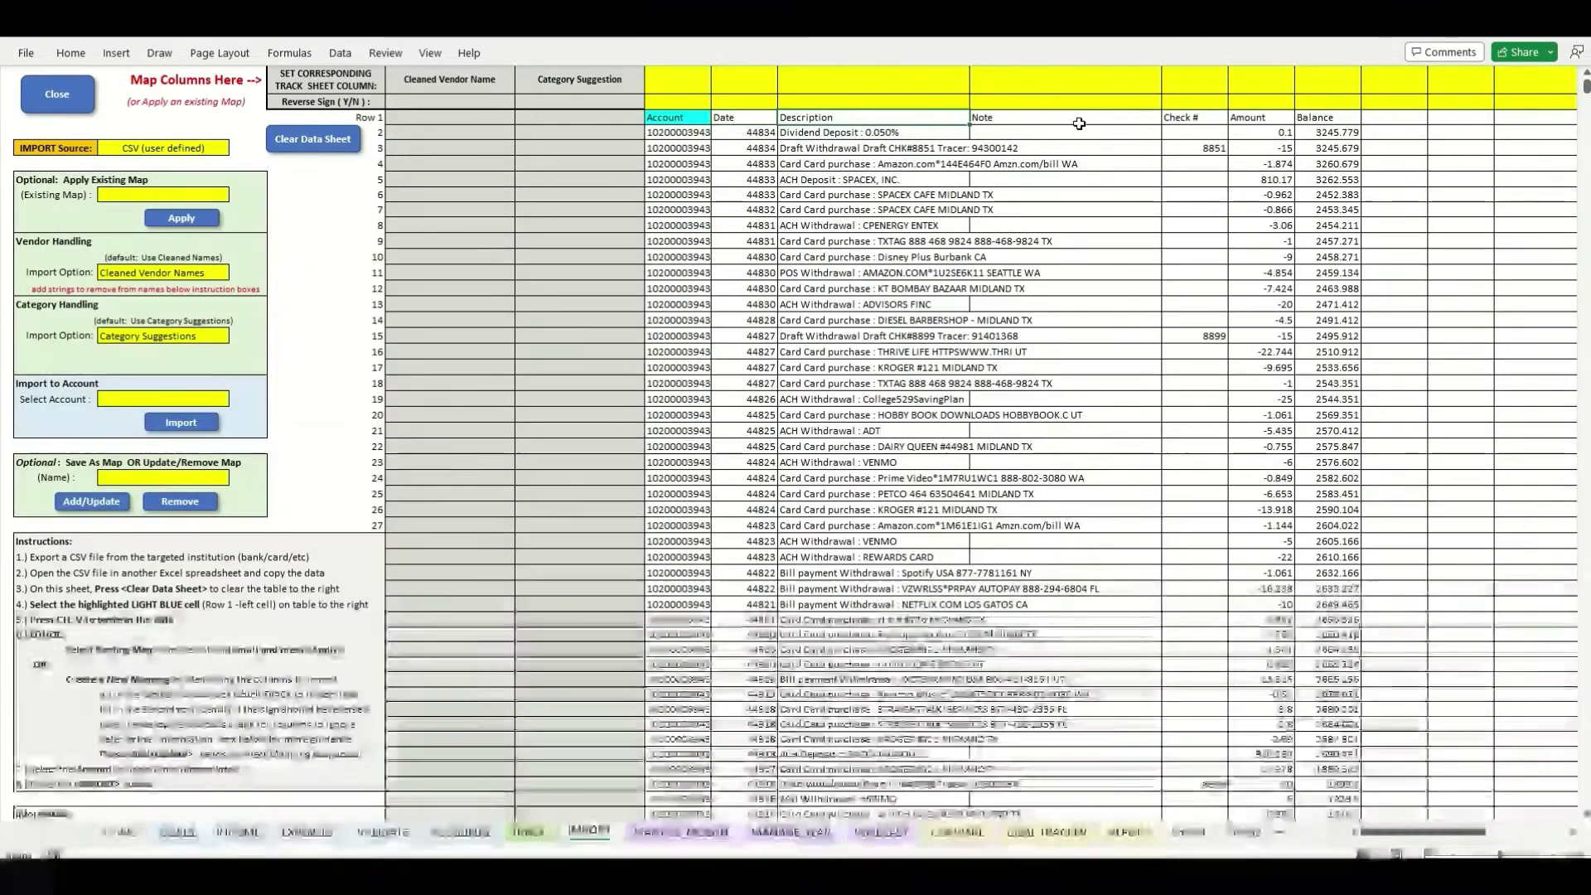
{"action": "left_click", "coordinate": [1175, 129]}
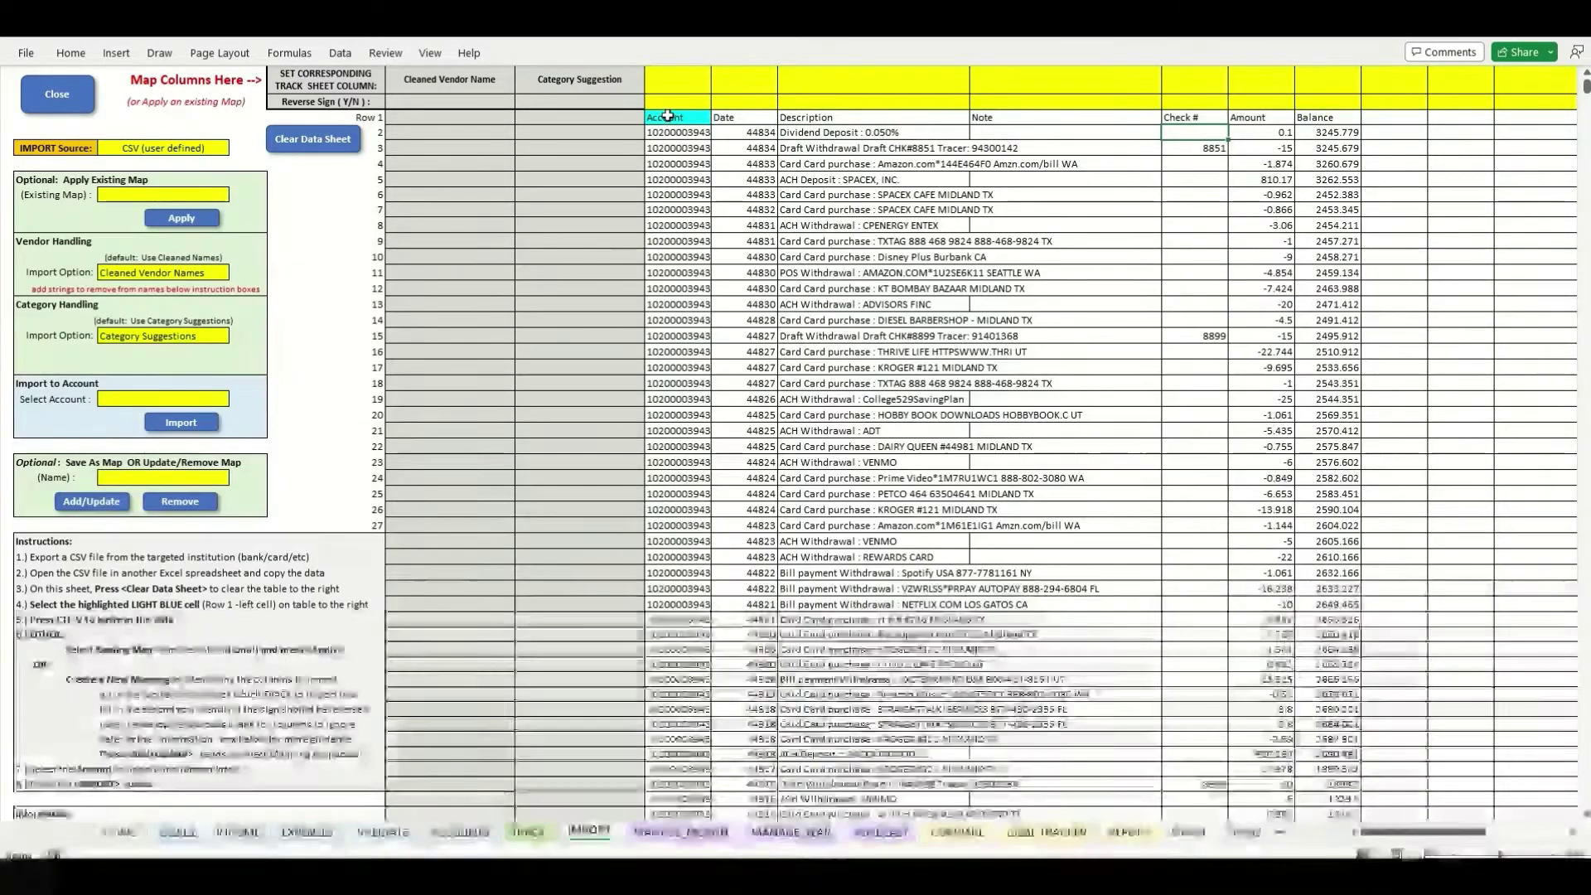
{"action": "left_click_drag", "start_coordinate": [667, 117], "coordinate": [1326, 118]}
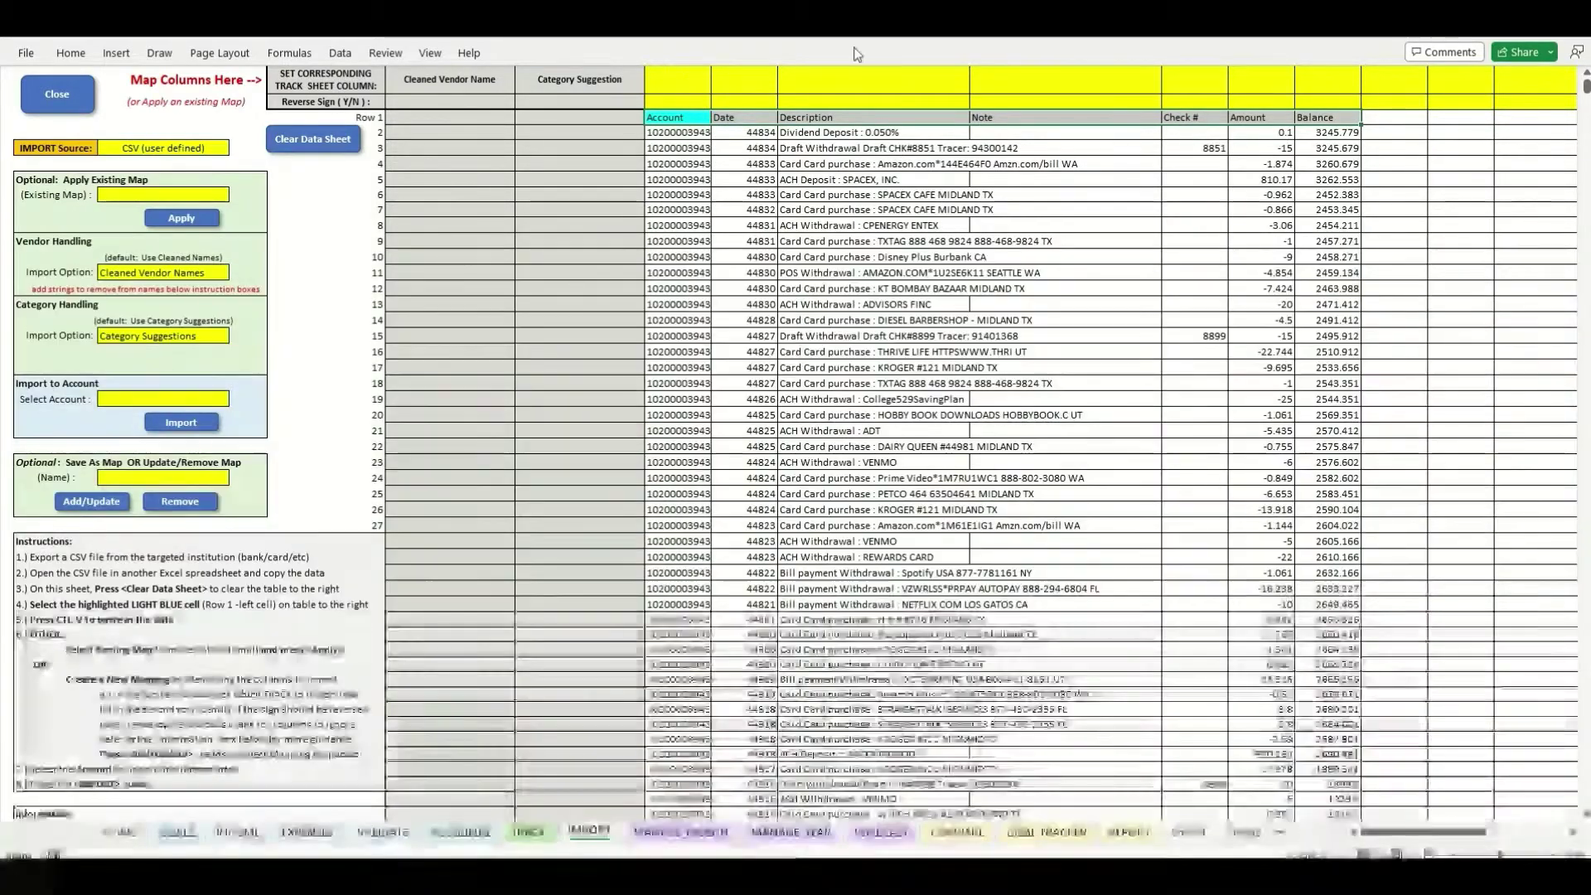
Review the available TRACK column mappings for the Account column without assigning one
{"action": "left_click", "coordinate": [679, 80]}
{"action": "left_click", "coordinate": [719, 89]}
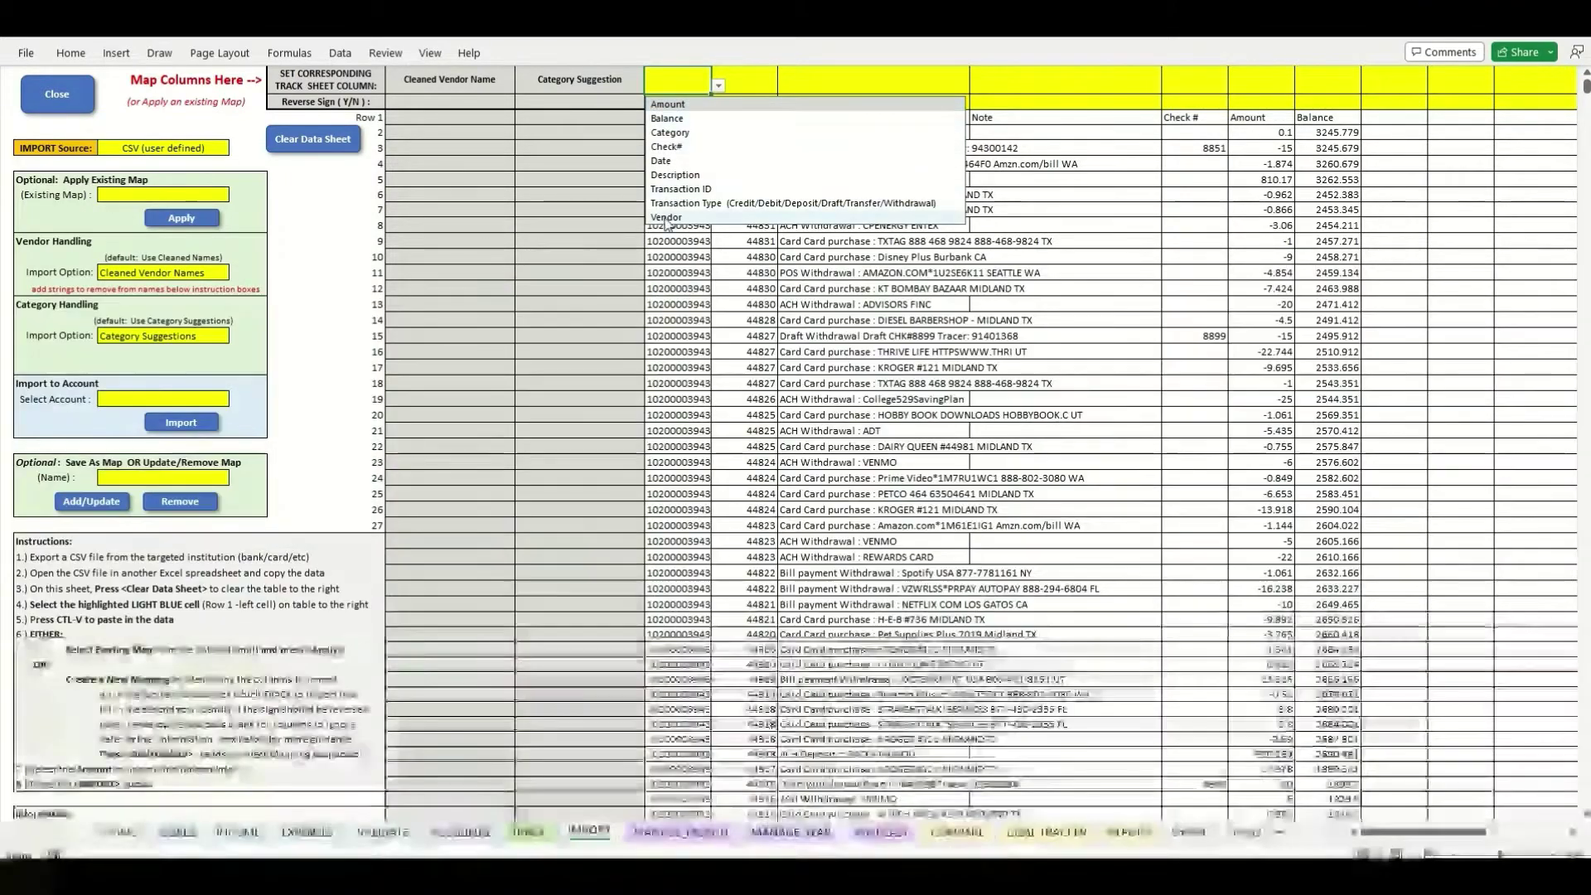
{"action": "left_click", "coordinate": [674, 83]}
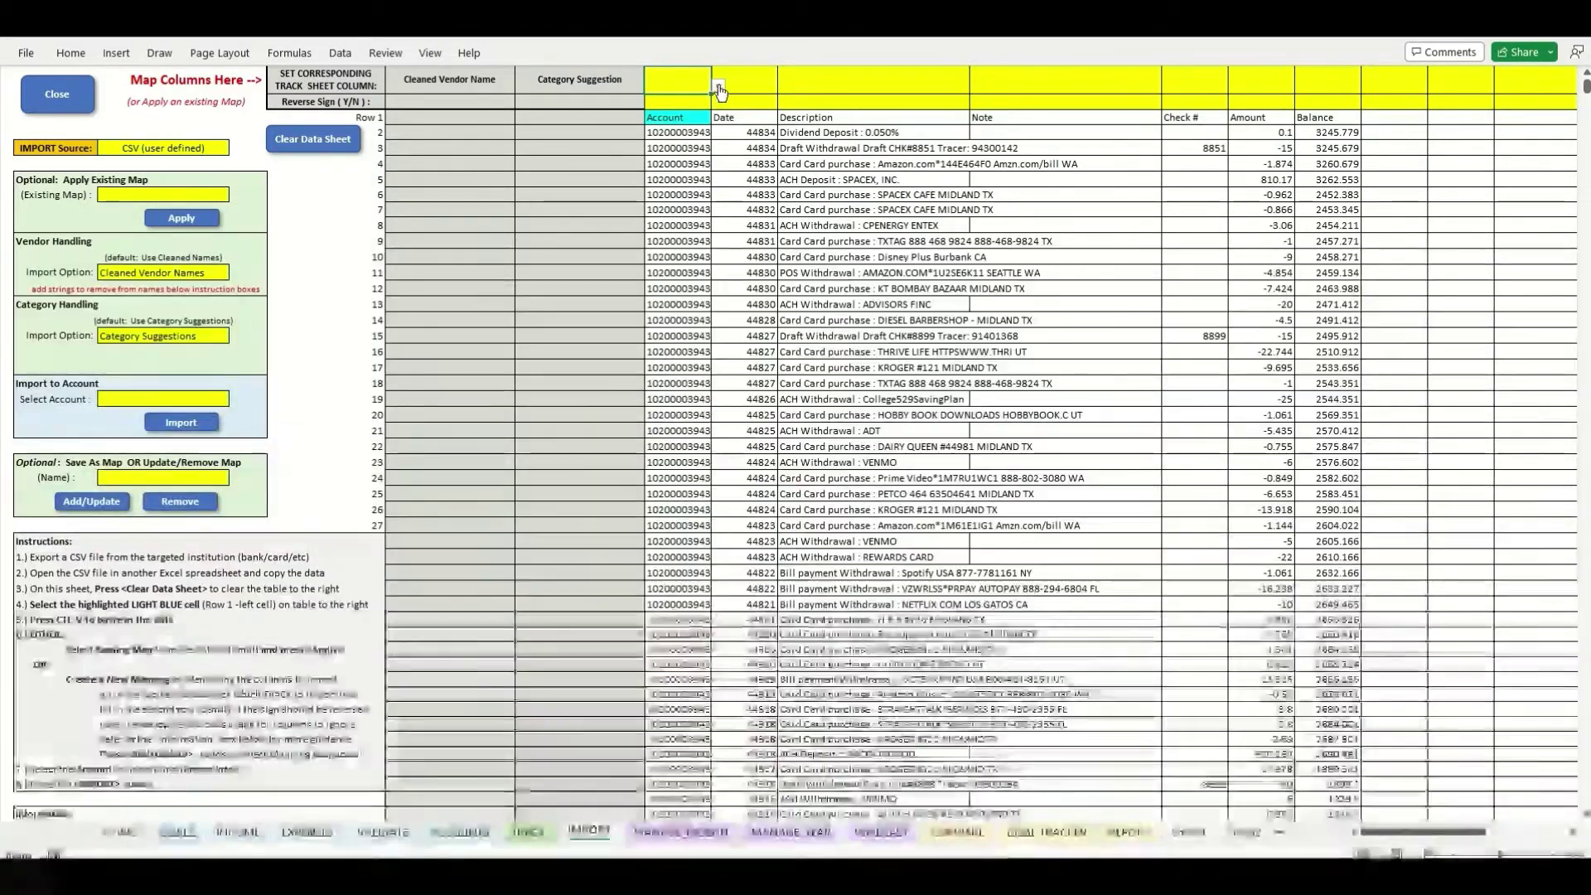
{"action": "left_click", "coordinate": [718, 86]}
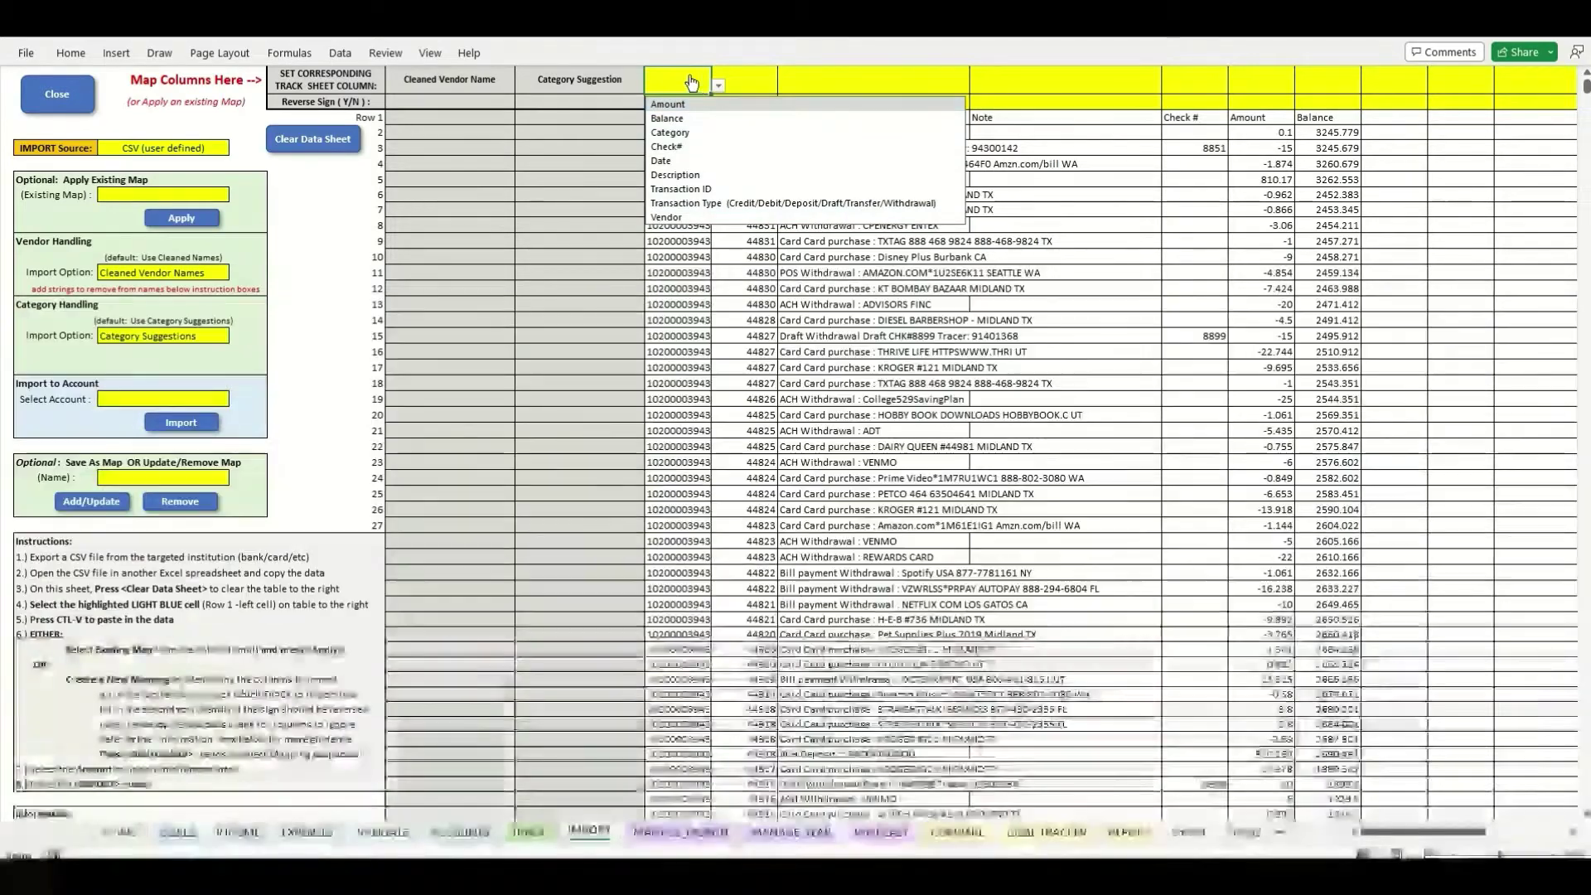
{"action": "left_click", "coordinate": [692, 81]}
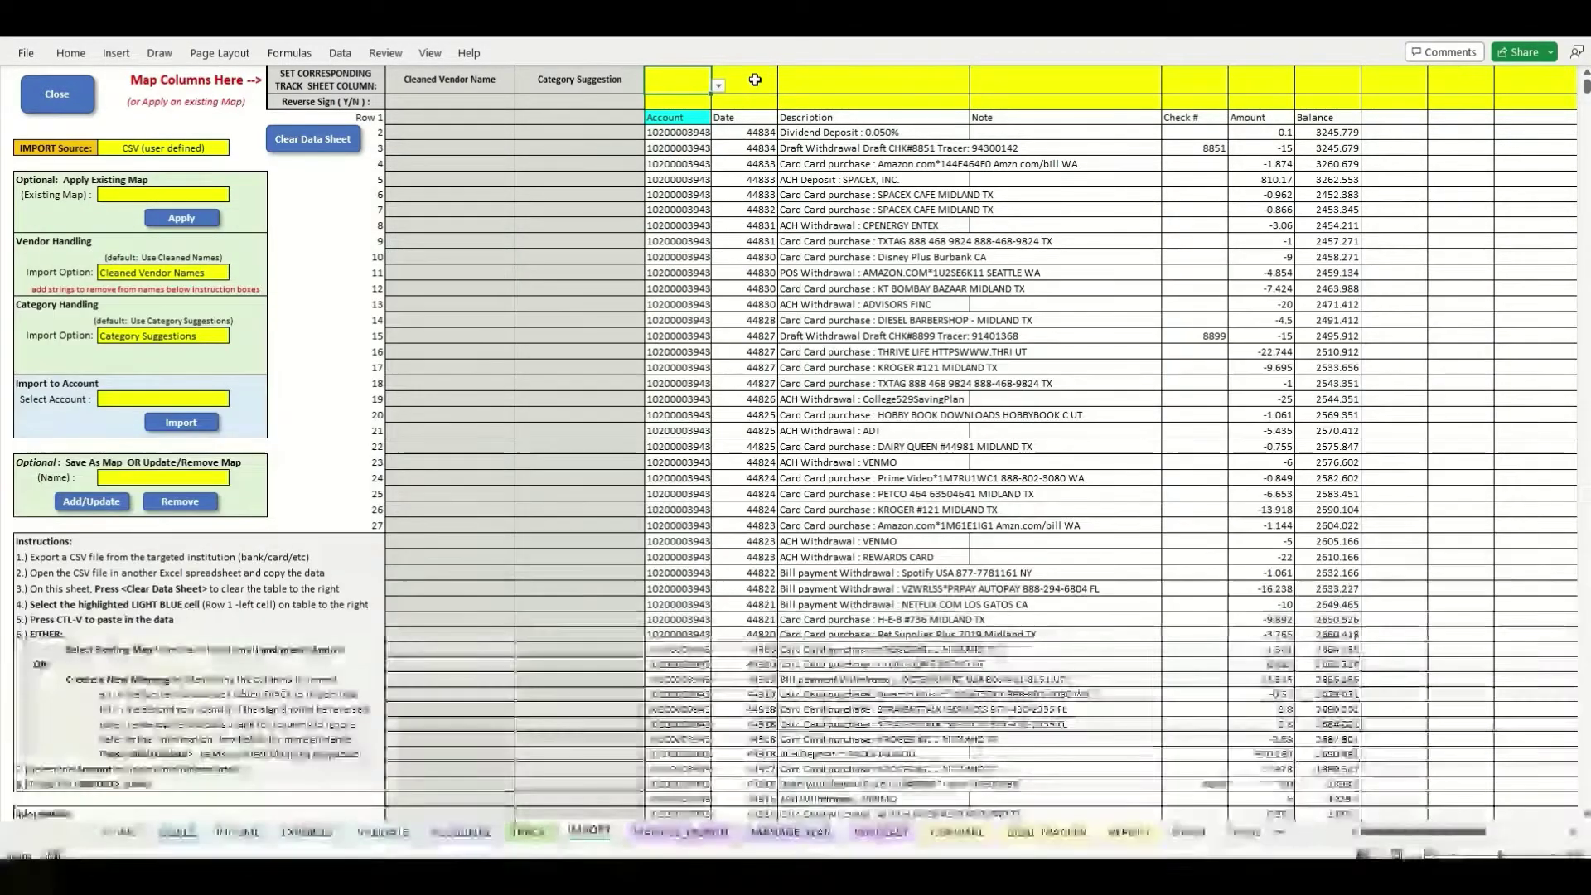
Map the imported Date column to the TRACK sheet's Date field
{"action": "left_click", "coordinate": [745, 81]}
{"action": "left_click", "coordinate": [785, 86]}
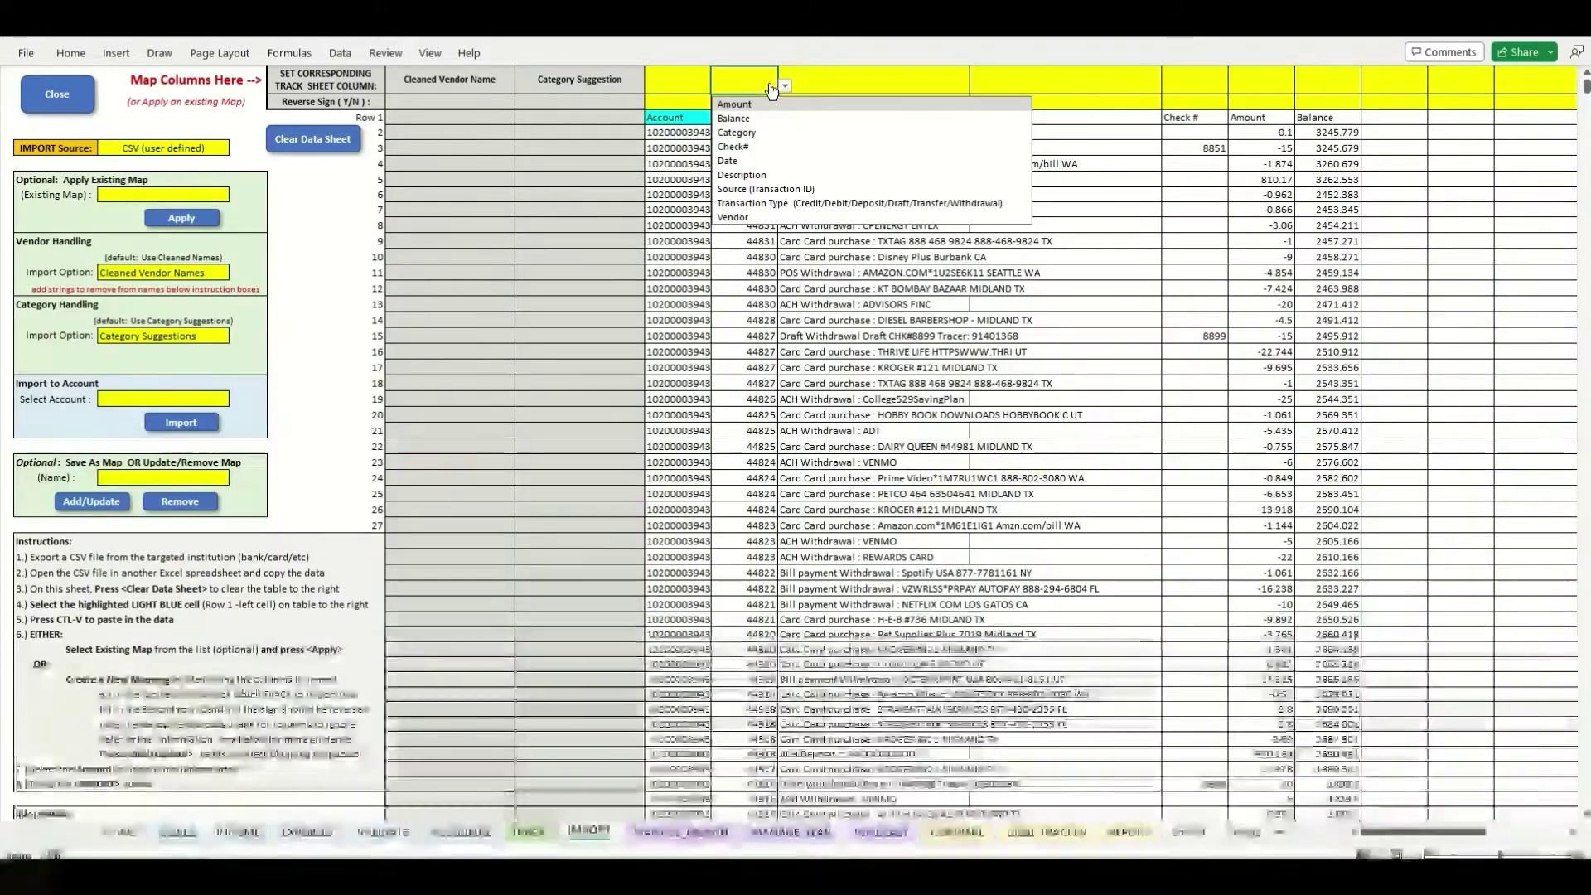
{"action": "left_click", "coordinate": [736, 162]}
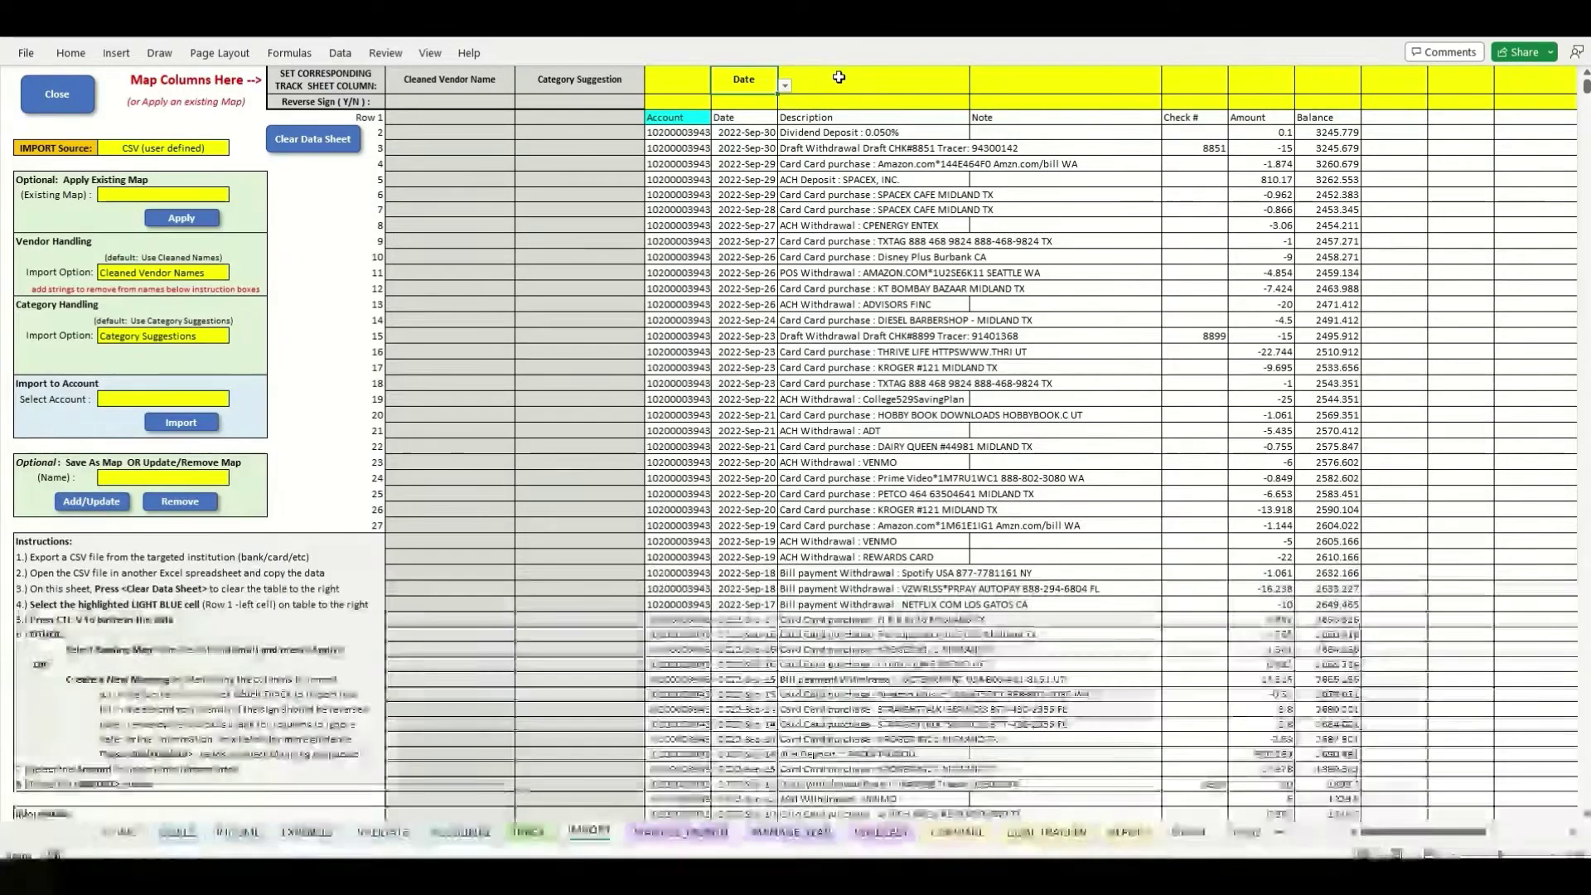
Map the imported Description and Note columns both to the TRACK sheet's Description field
{"action": "left_click", "coordinate": [842, 76]}
{"action": "left_click", "coordinate": [977, 87]}
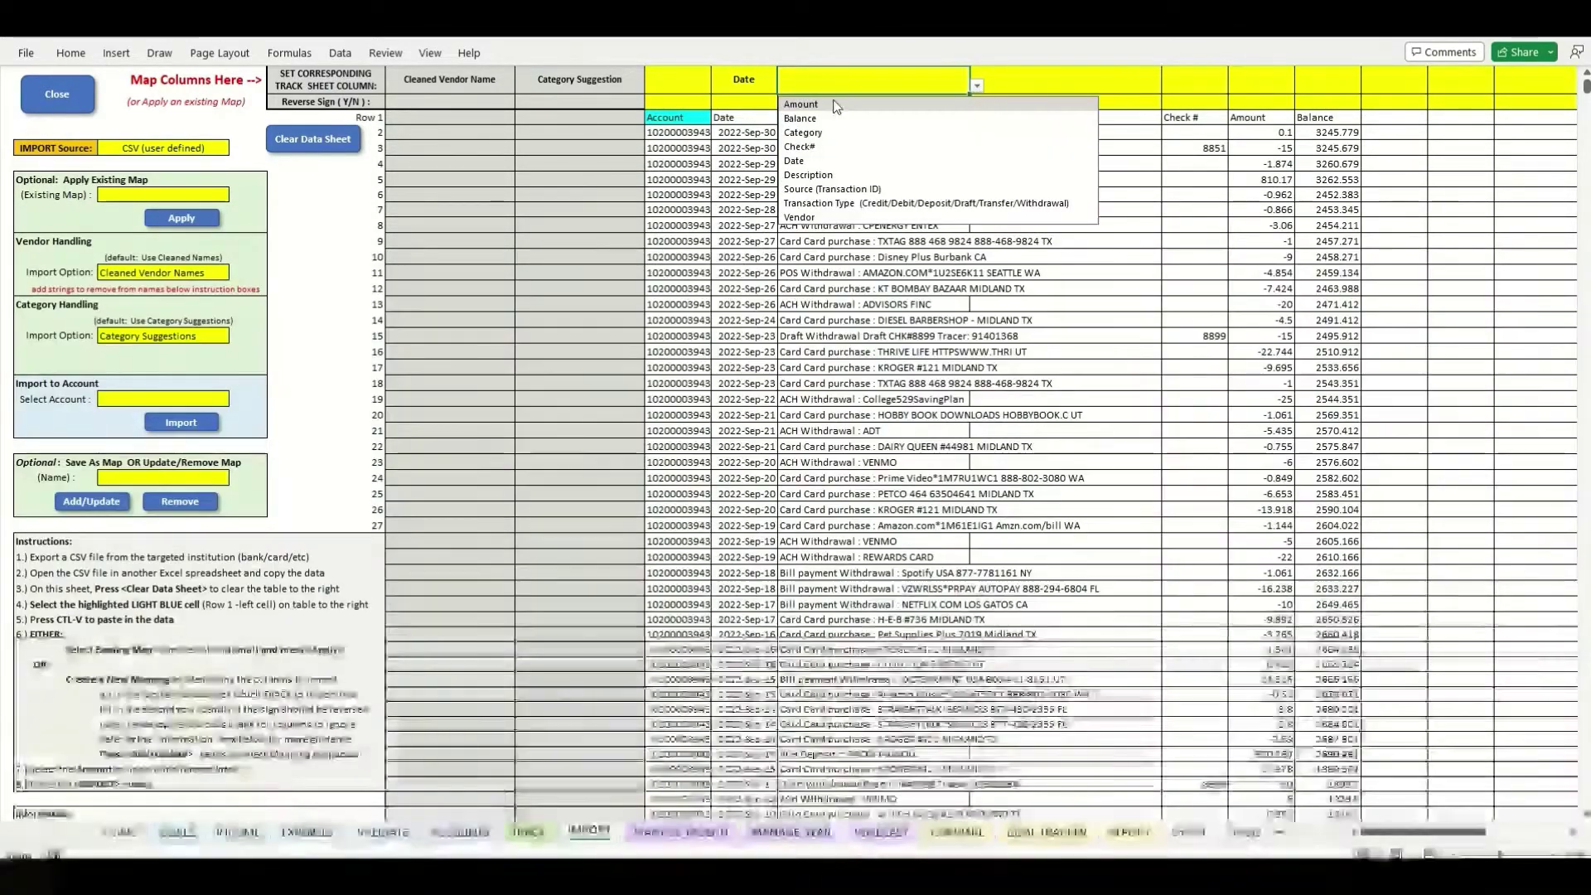
{"action": "left_click", "coordinate": [809, 175]}
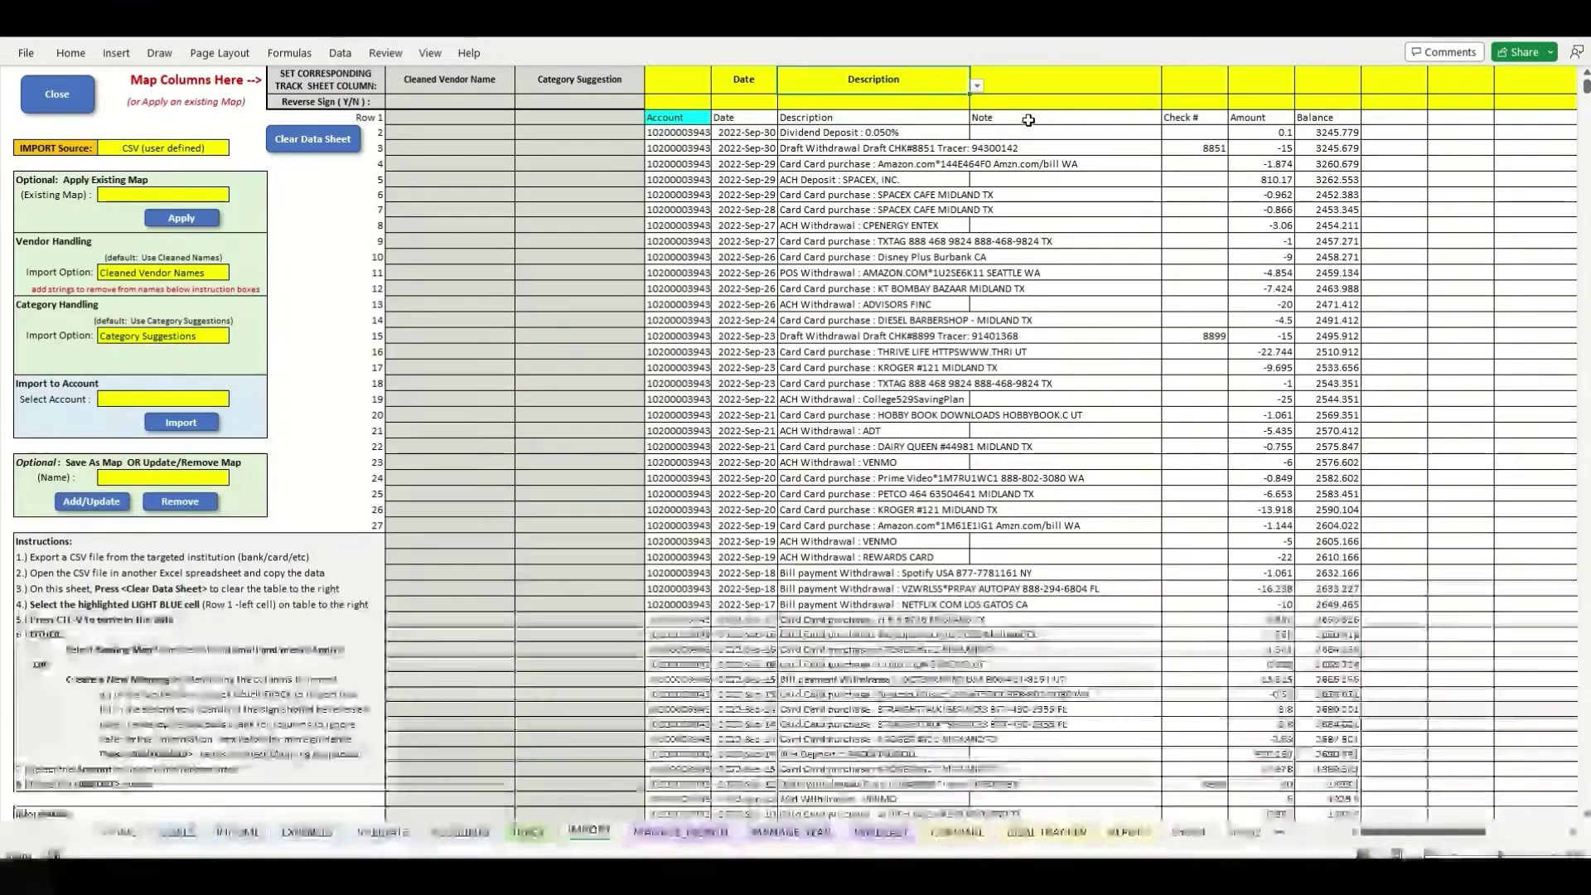
{"action": "left_click", "coordinate": [1048, 80]}
{"action": "left_click", "coordinate": [1168, 86]}
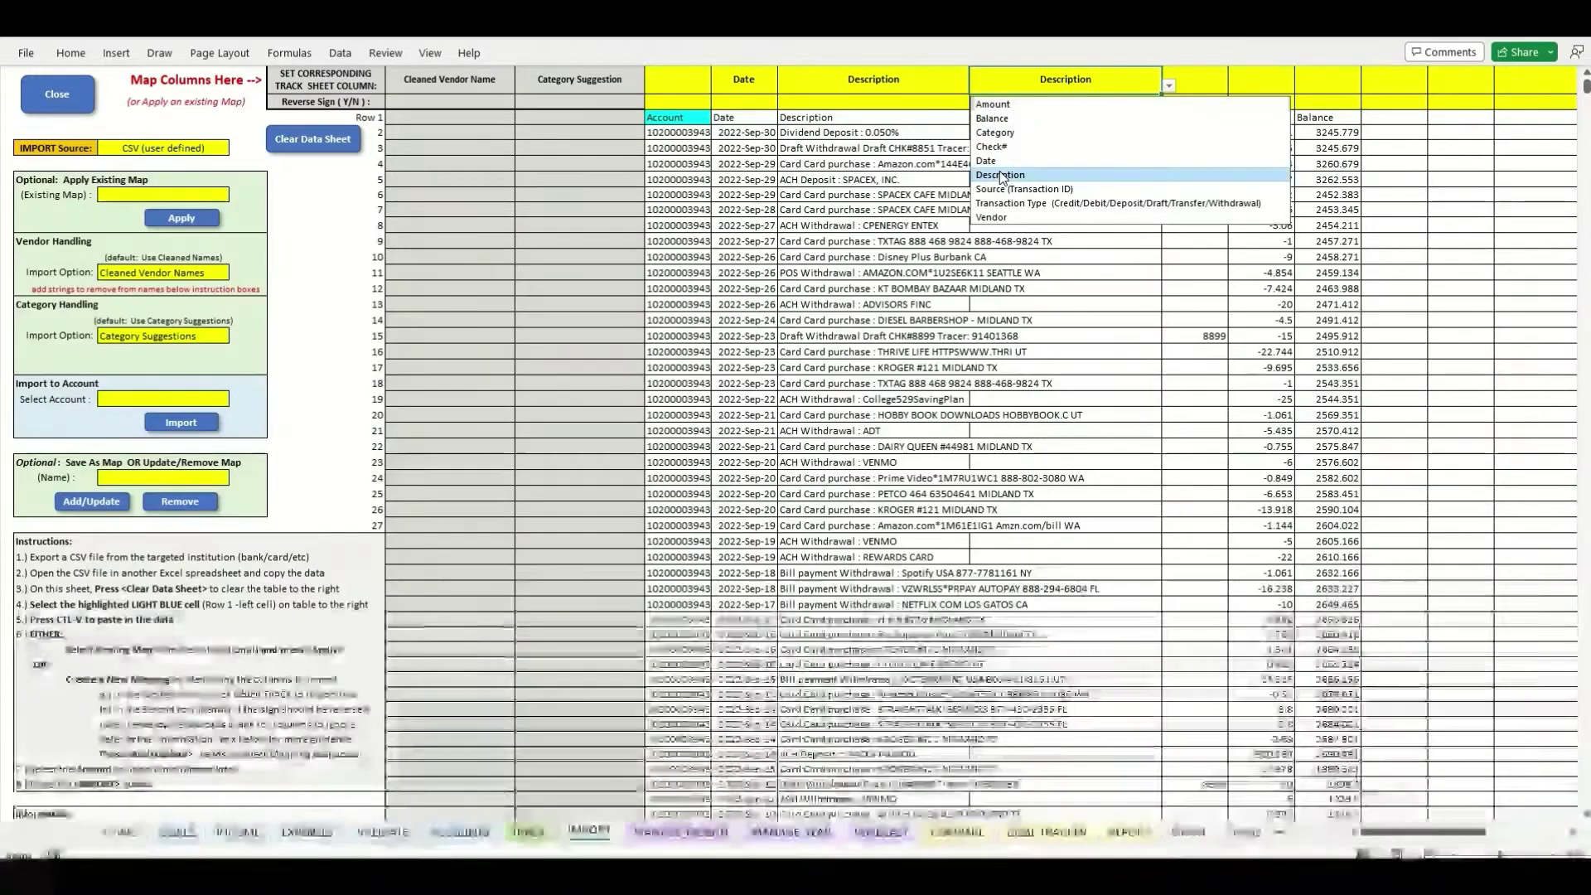
{"action": "left_click", "coordinate": [1000, 175]}
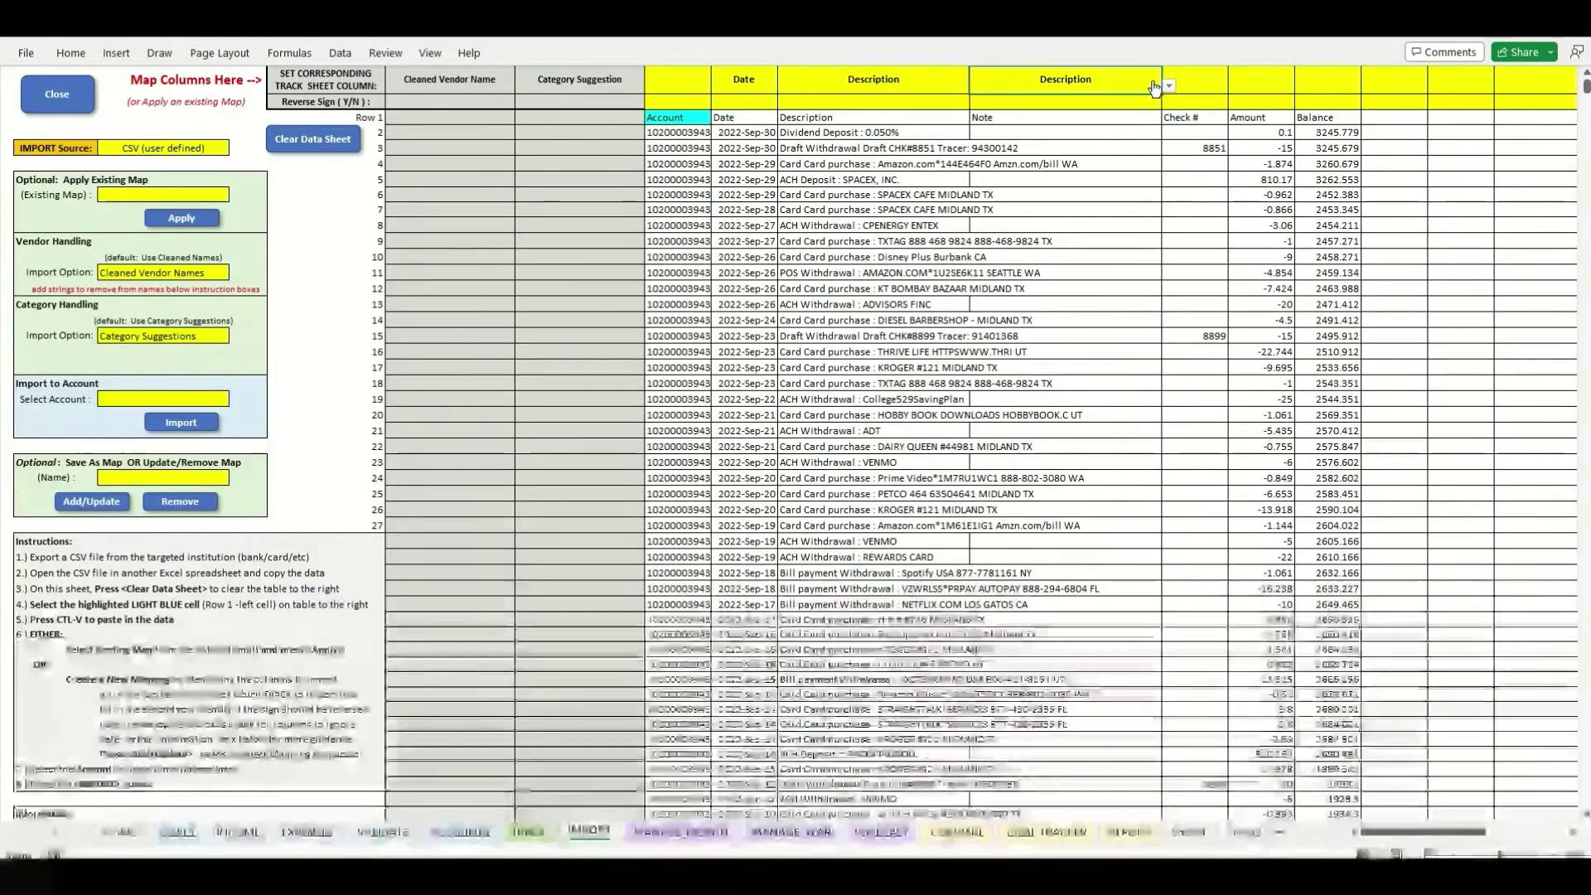
Map the imported Check # column to the Check# field and the Amount column to the Amount field
{"action": "left_click", "coordinate": [1207, 87]}
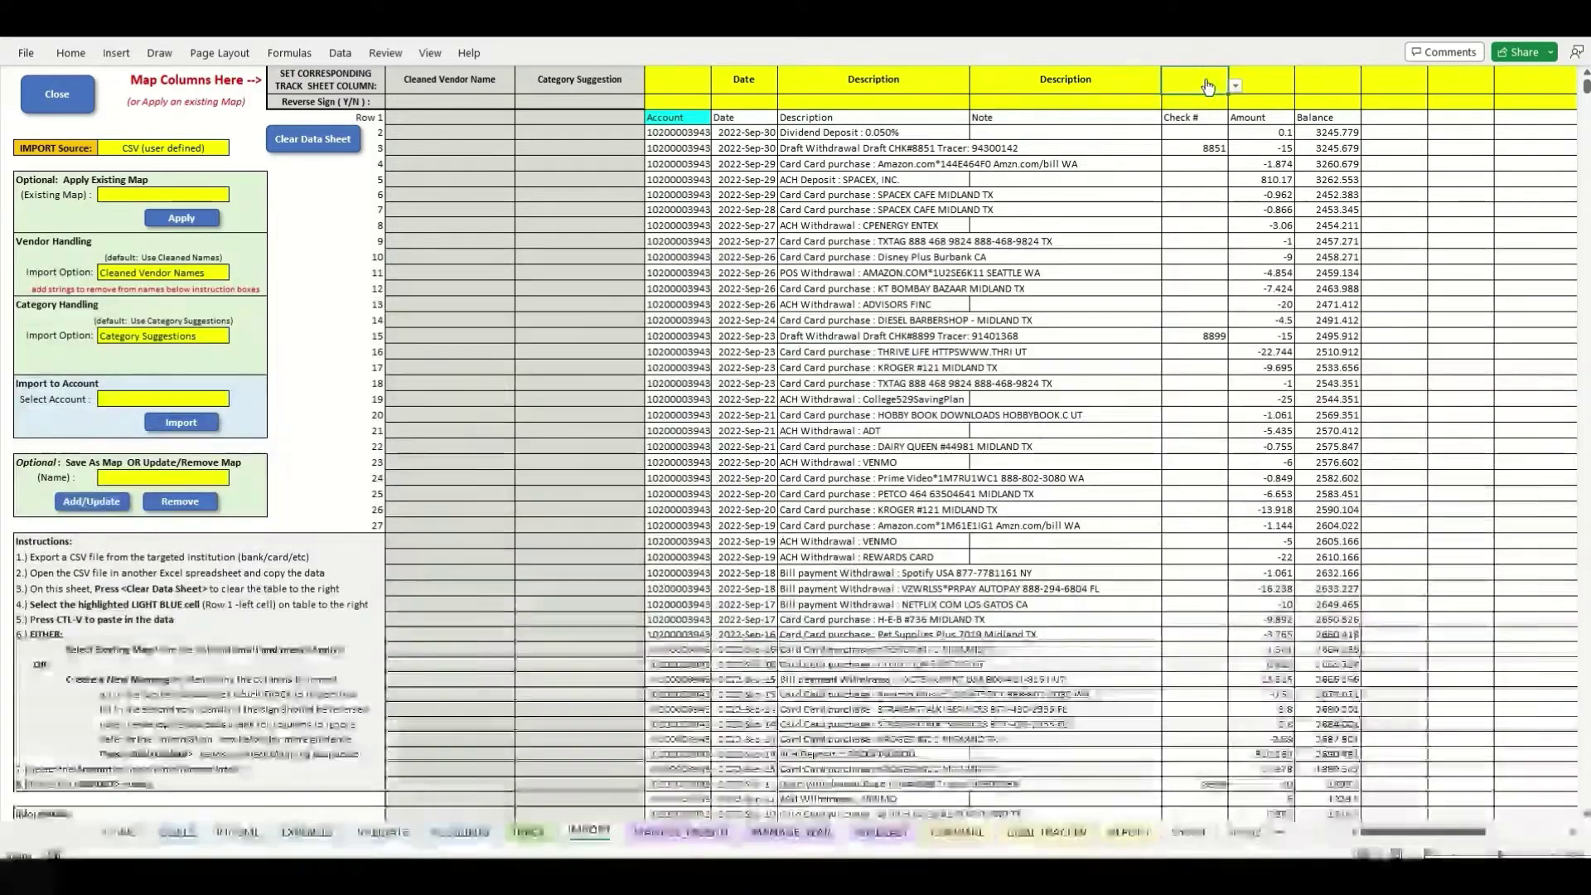
{"action": "left_click", "coordinate": [1234, 86]}
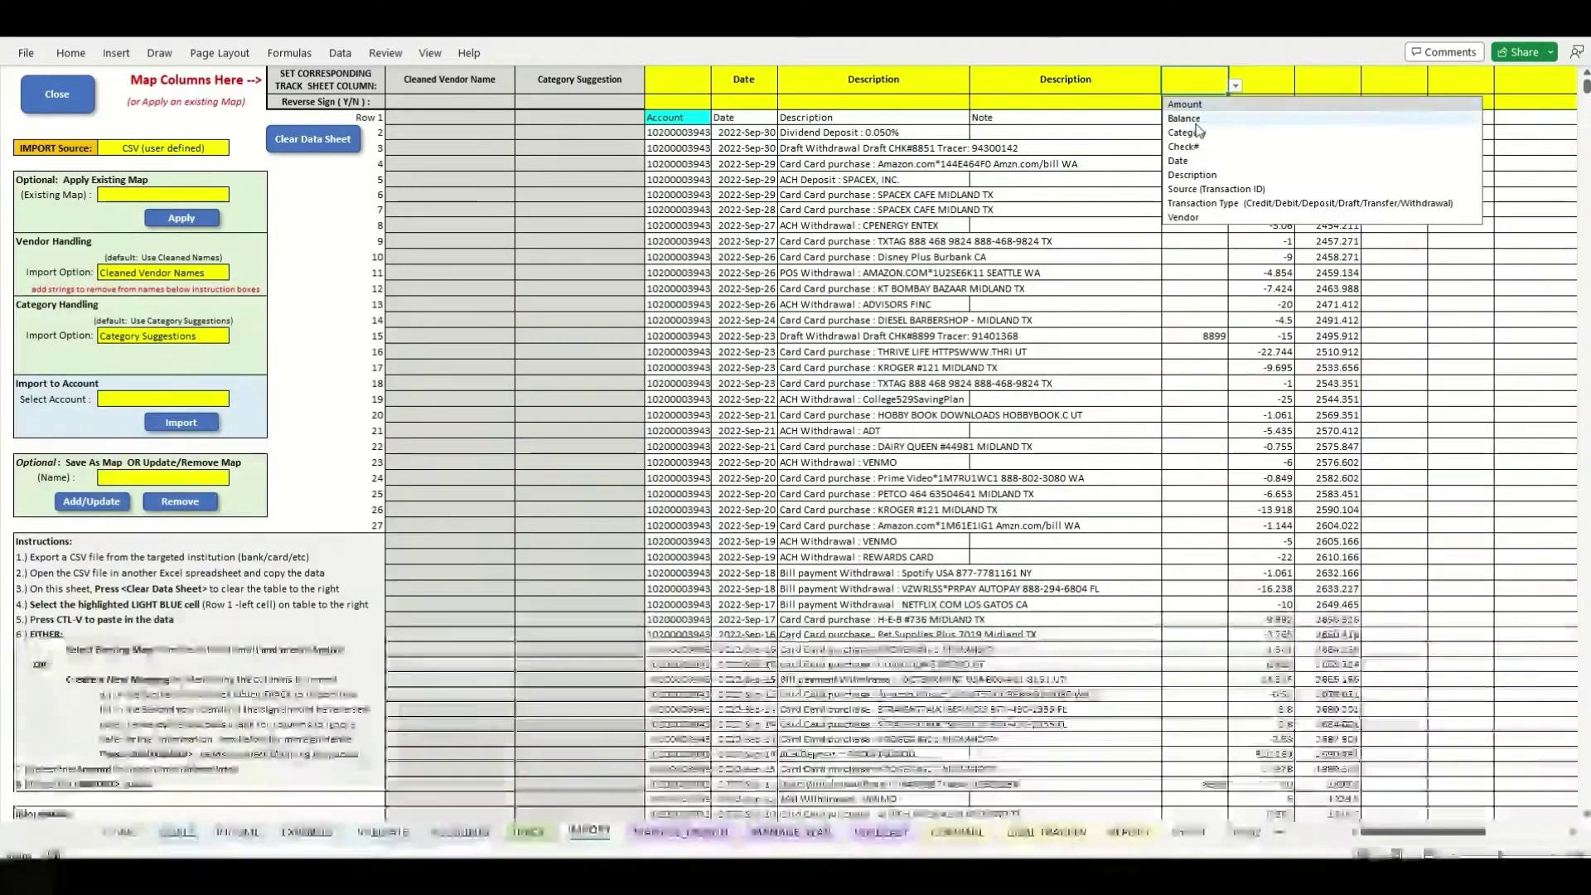
{"action": "left_click", "coordinate": [1183, 146]}
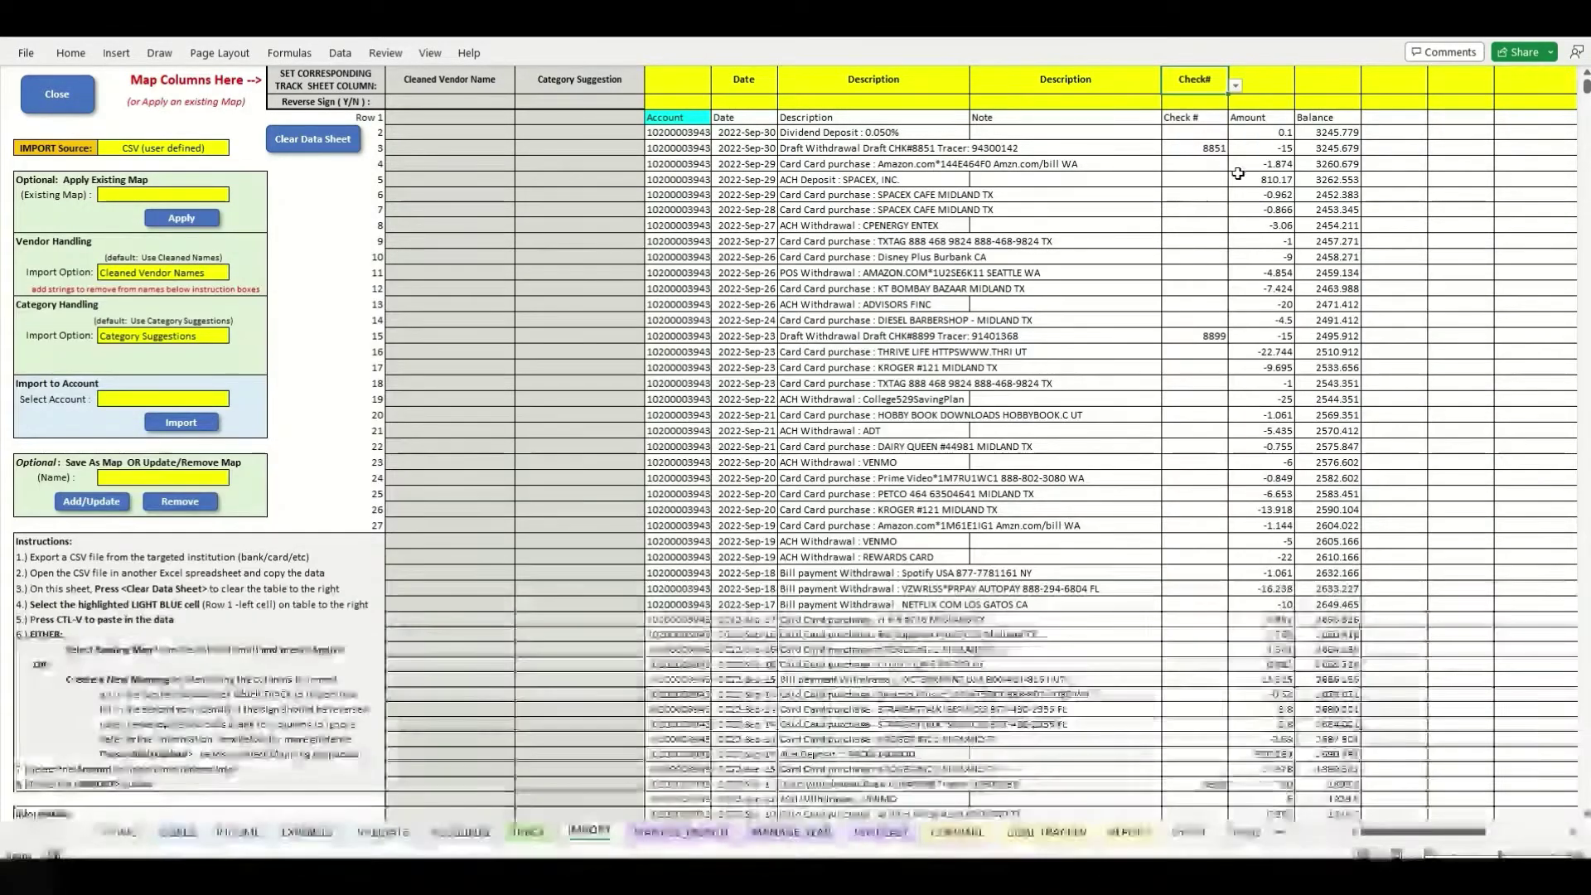
{"action": "left_click", "coordinate": [1276, 85]}
{"action": "left_click", "coordinate": [1298, 86]}
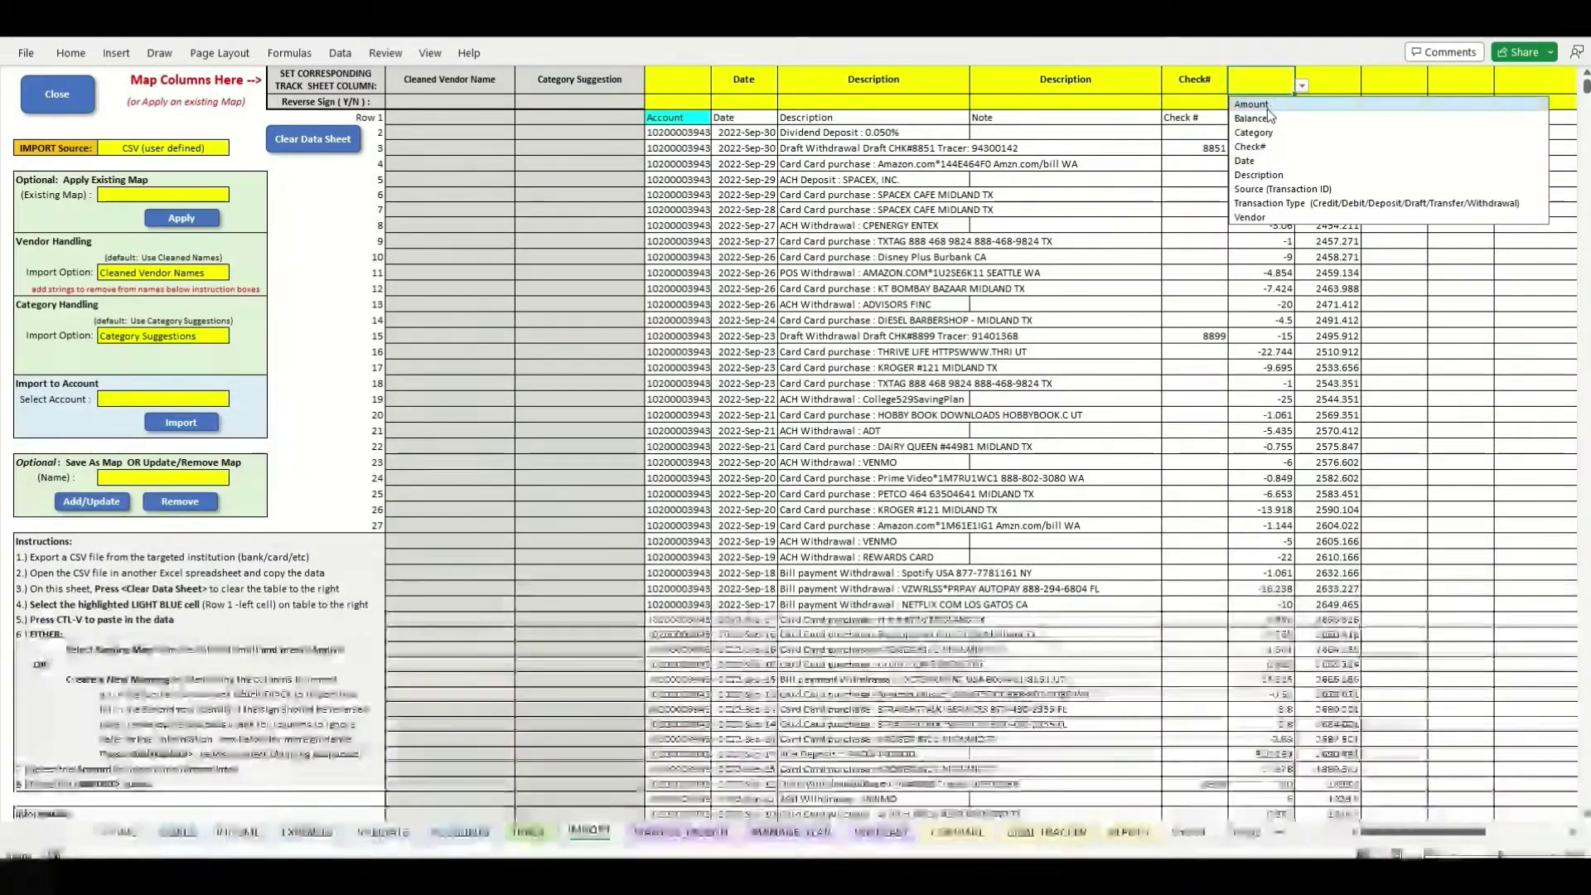
{"action": "left_click", "coordinate": [1249, 108]}
Map the imported Balance column to the TRACK sheet's Balance field
{"action": "left_click", "coordinate": [1326, 84]}
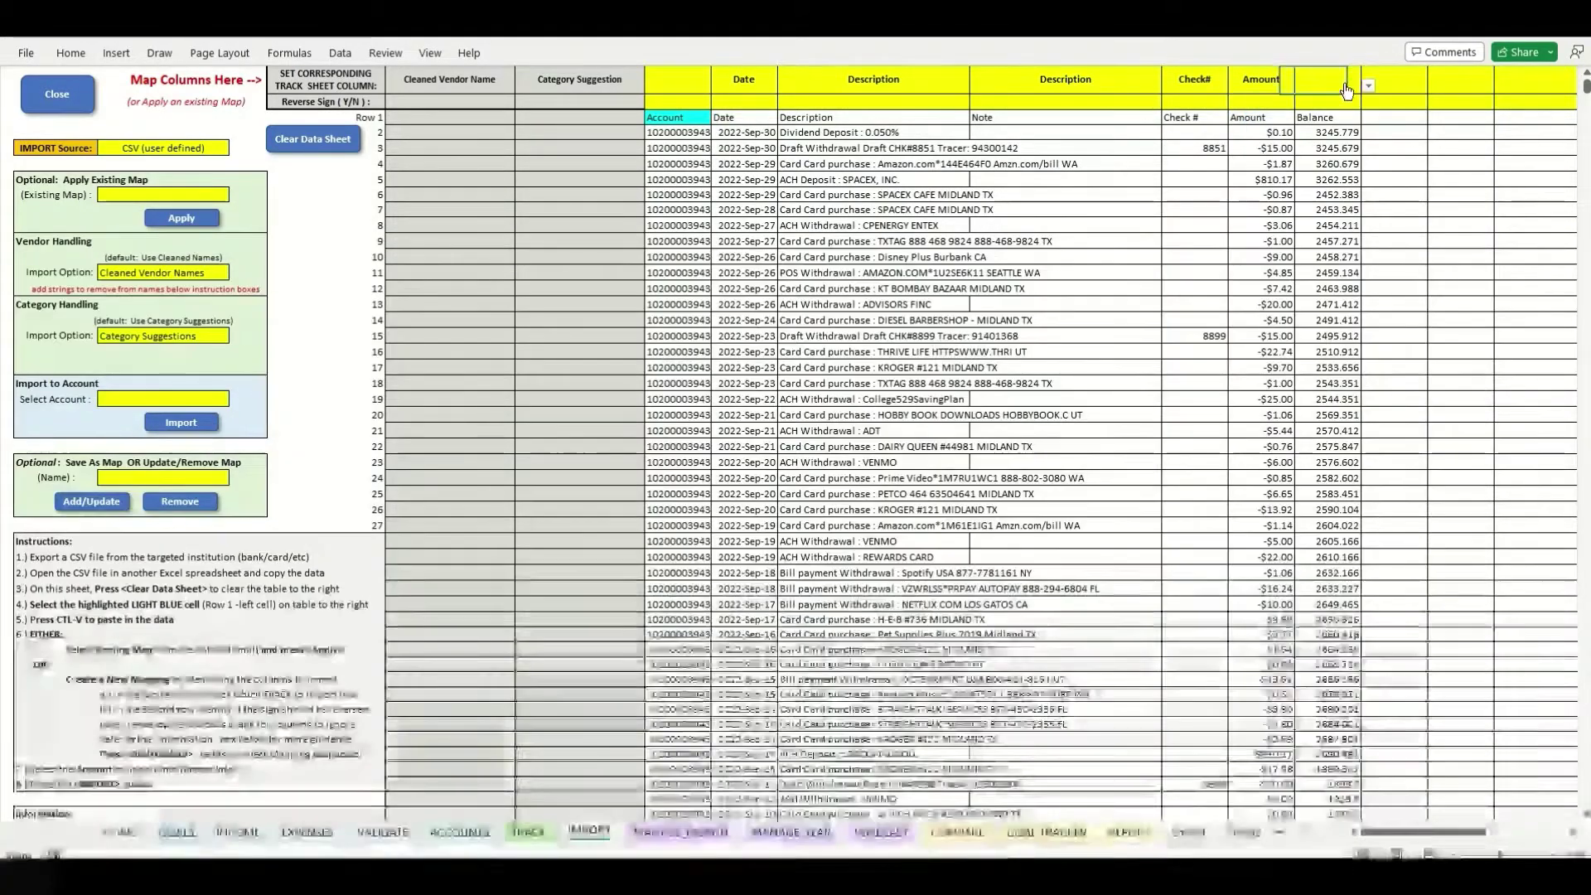
{"action": "left_click", "coordinate": [1367, 86]}
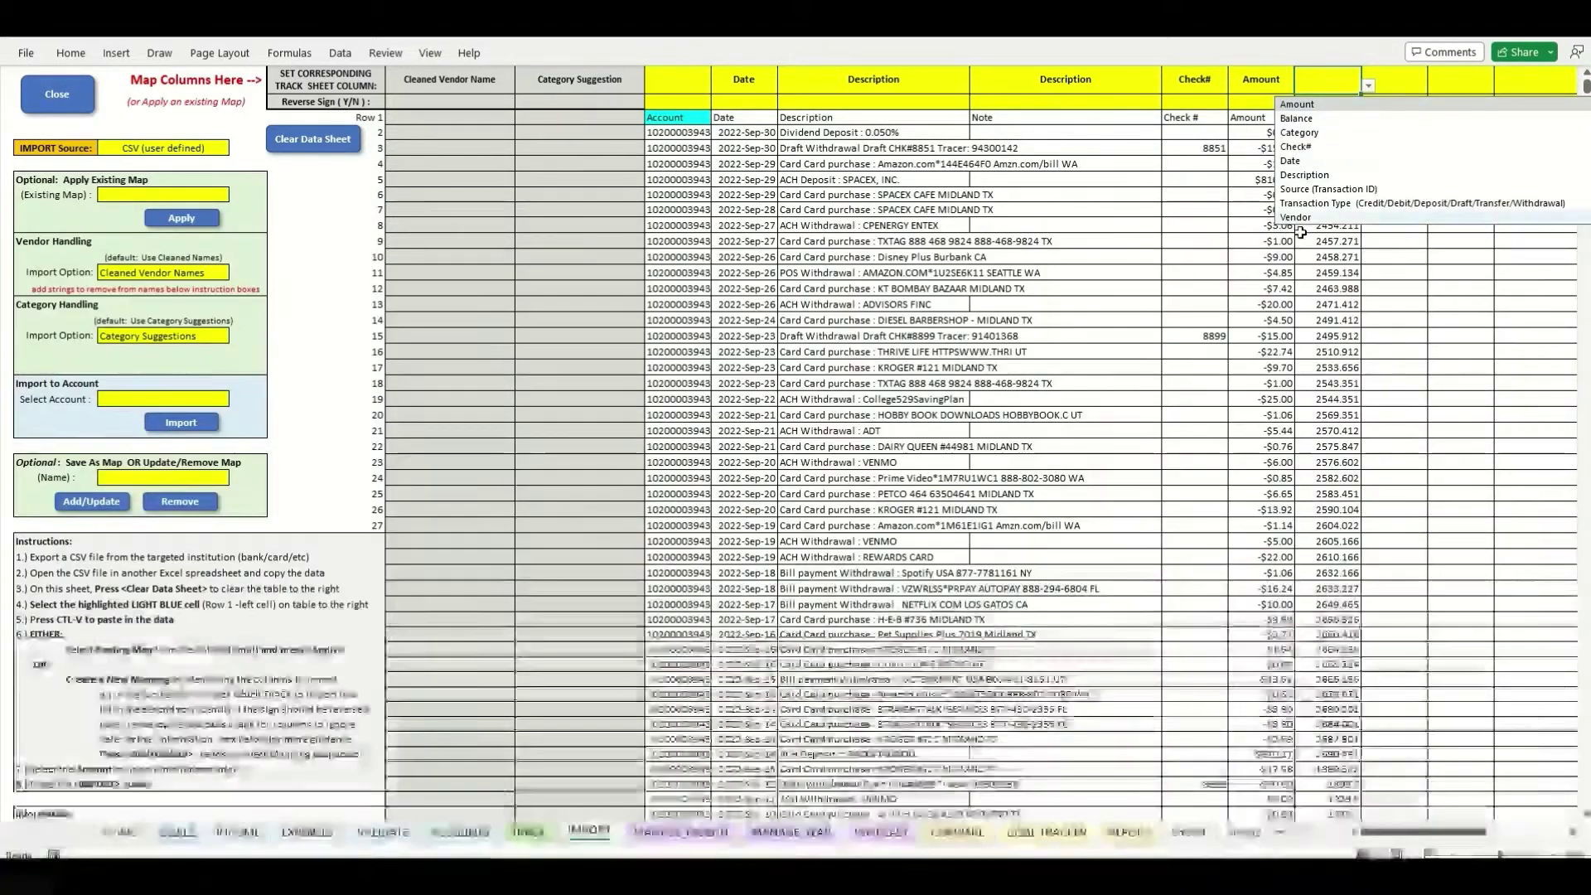
{"action": "left_click", "coordinate": [1296, 119]}
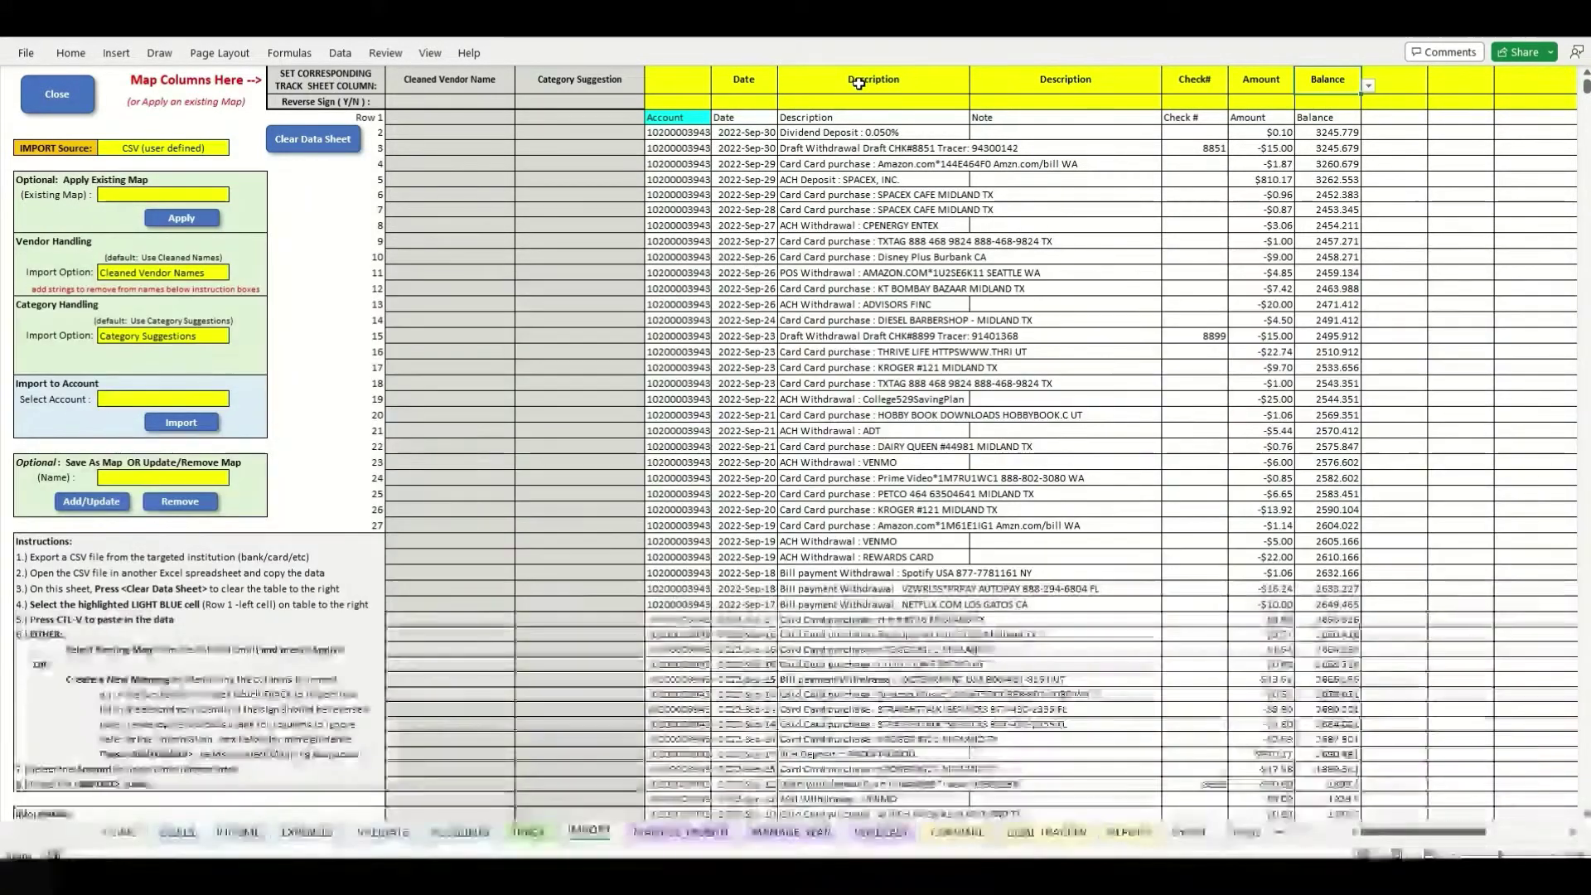
{"action": "left_click", "coordinate": [858, 82]}
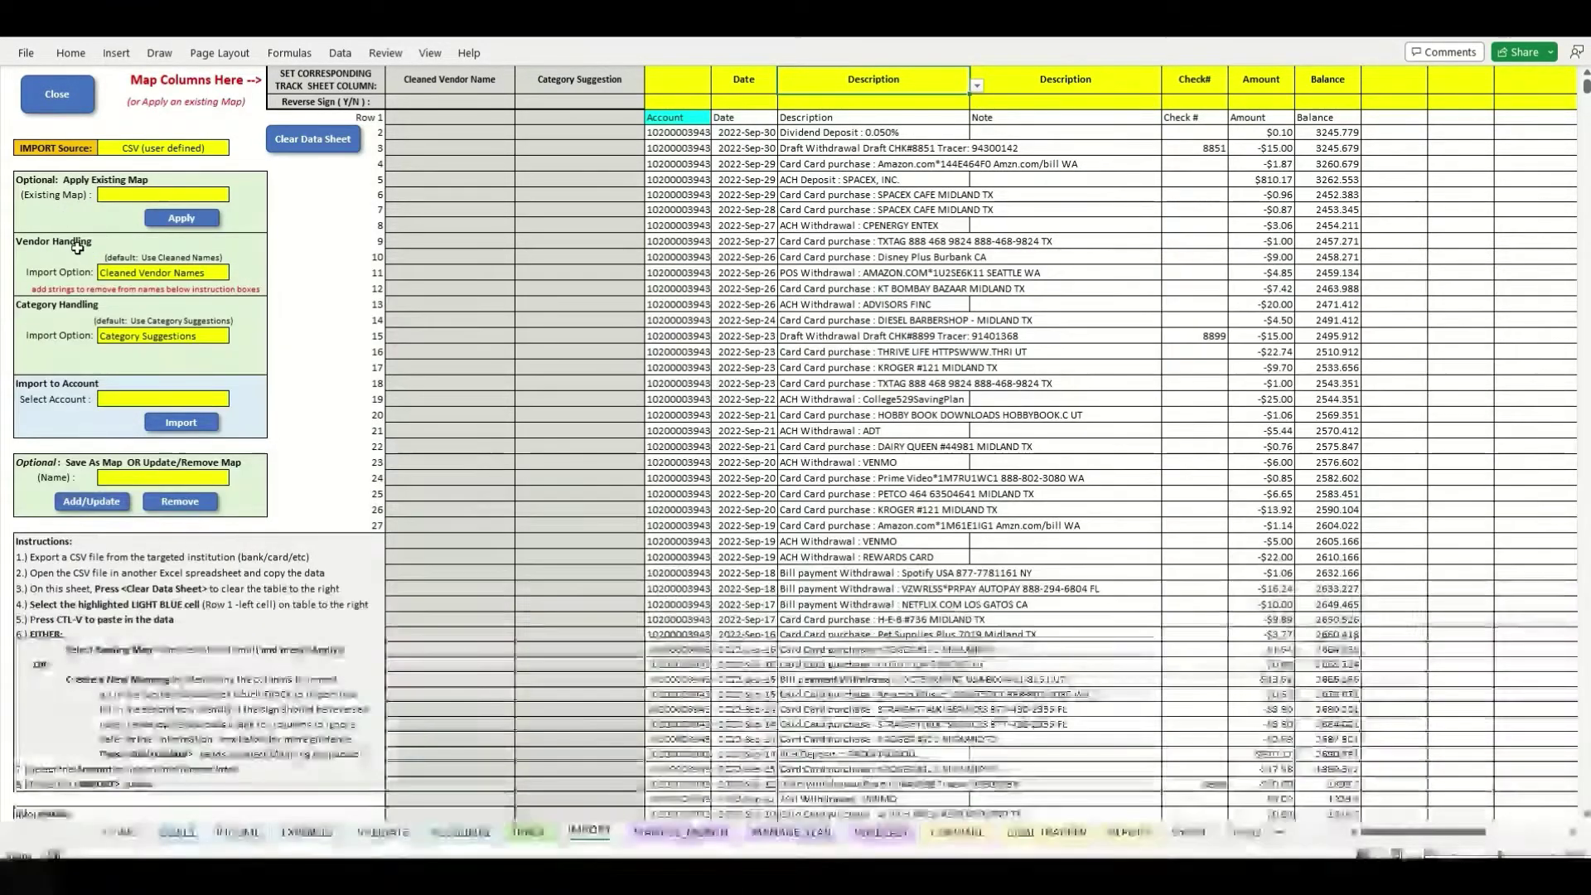
Review the Vendor Handling import options and choose Cleaned Vendor Names
{"action": "left_click", "coordinate": [143, 270]}
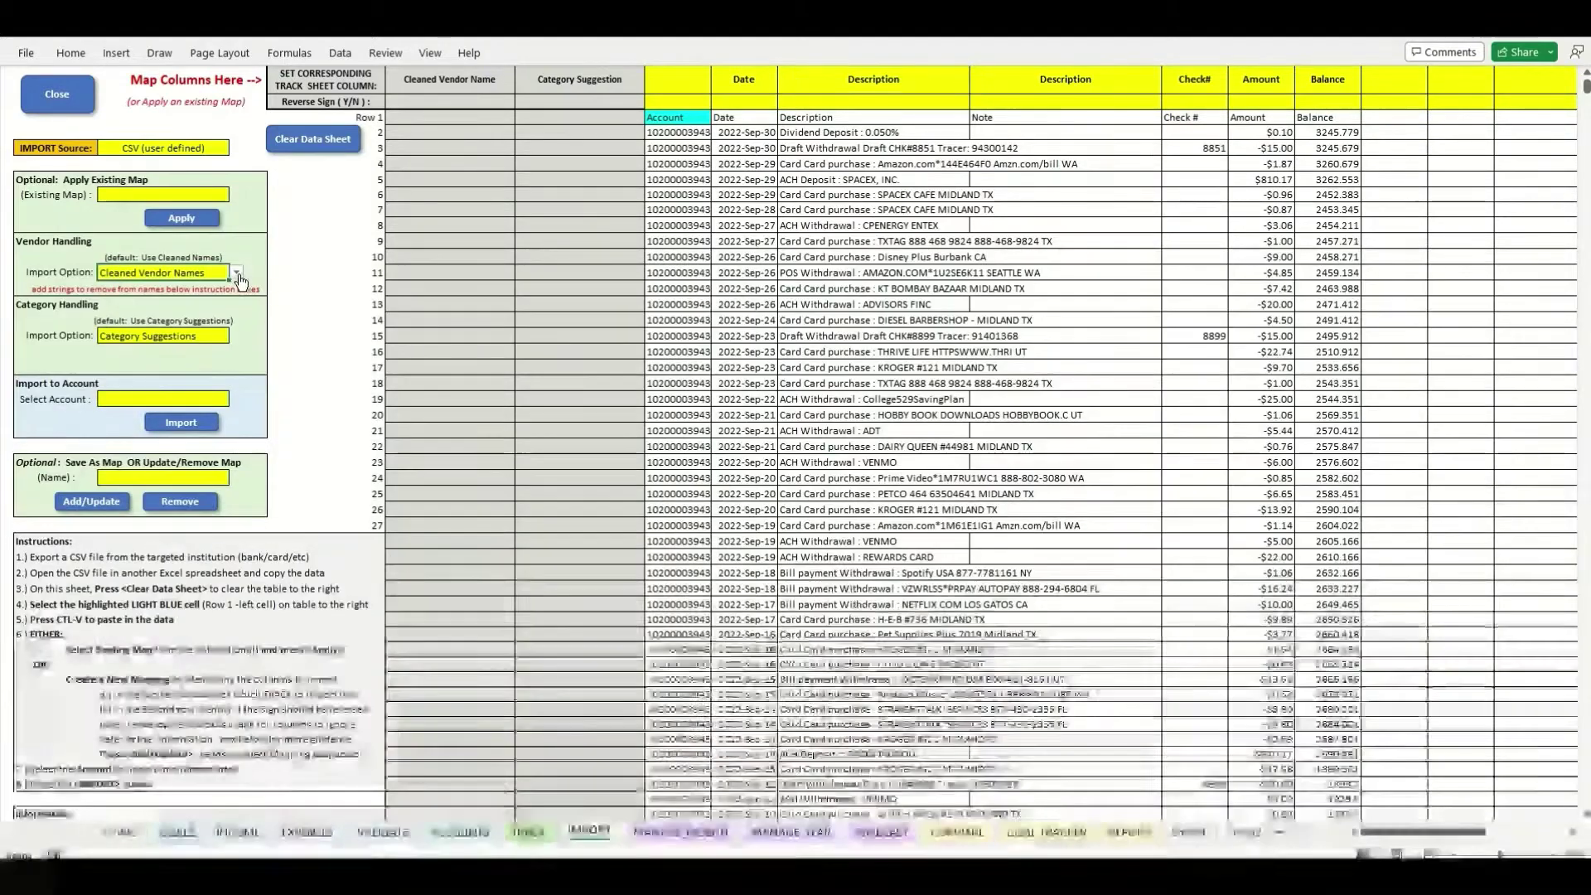
{"action": "left_click", "coordinate": [237, 273]}
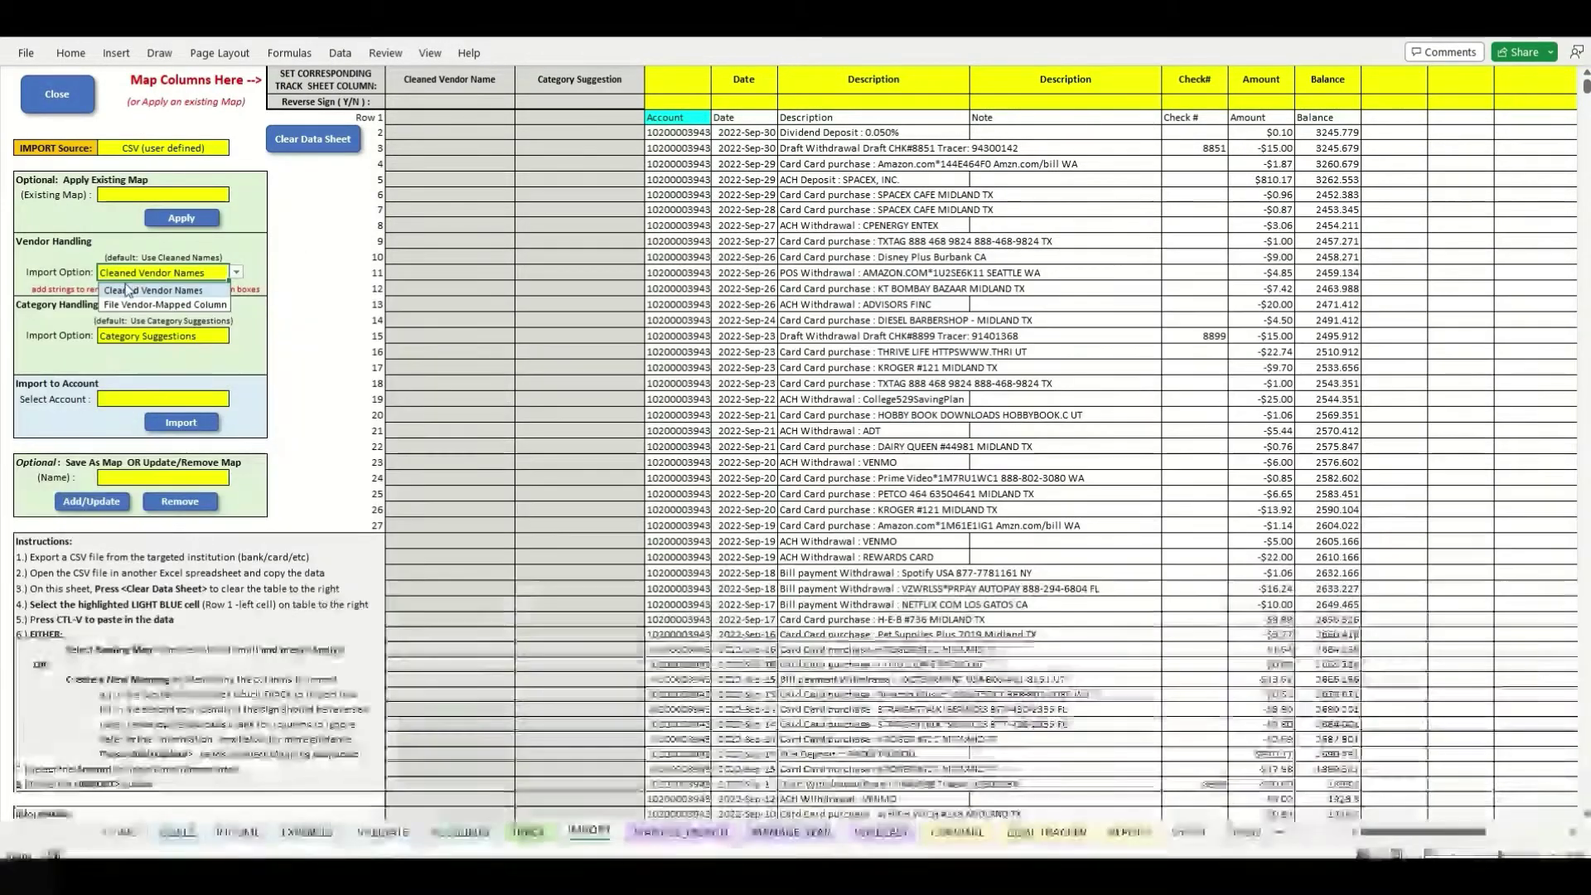
{"action": "left_click", "coordinate": [320, 256]}
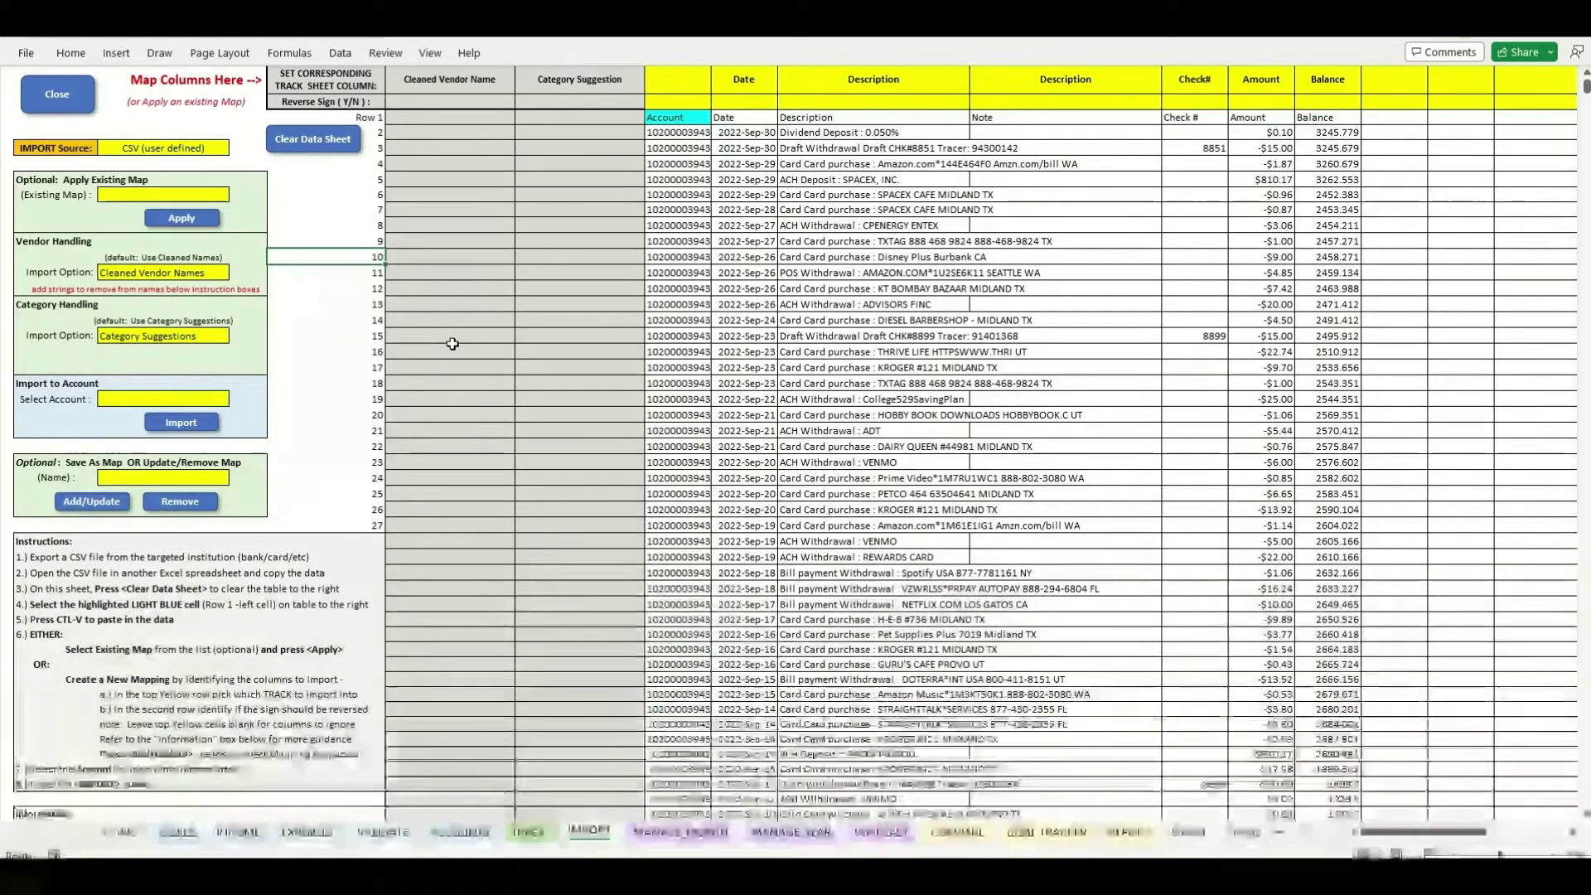
{"action": "left_click", "coordinate": [184, 274]}
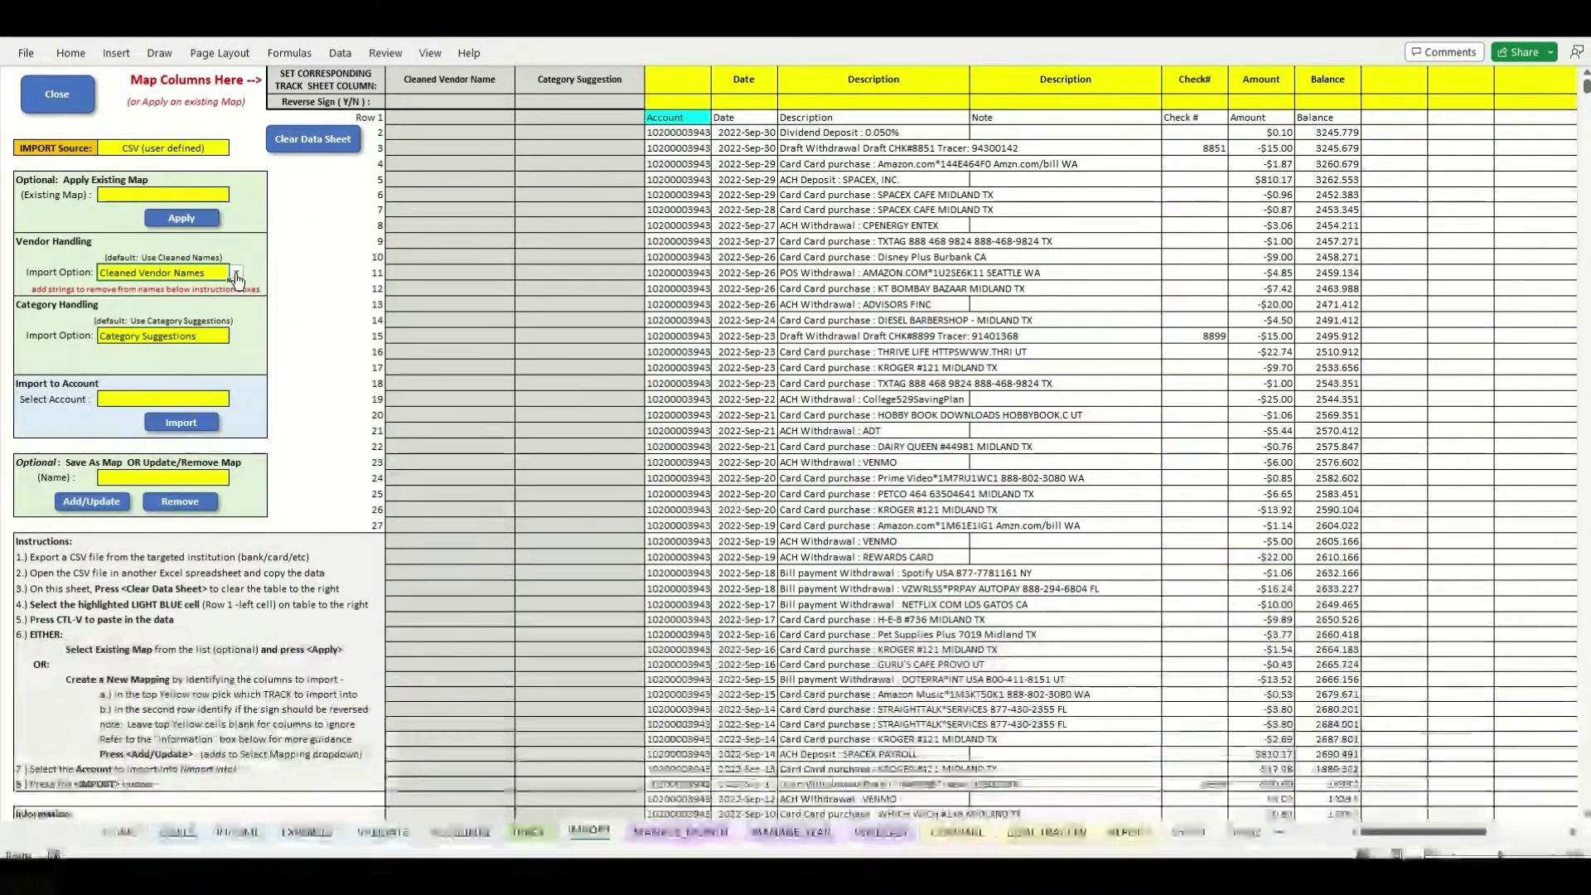
{"action": "left_click", "coordinate": [236, 275]}
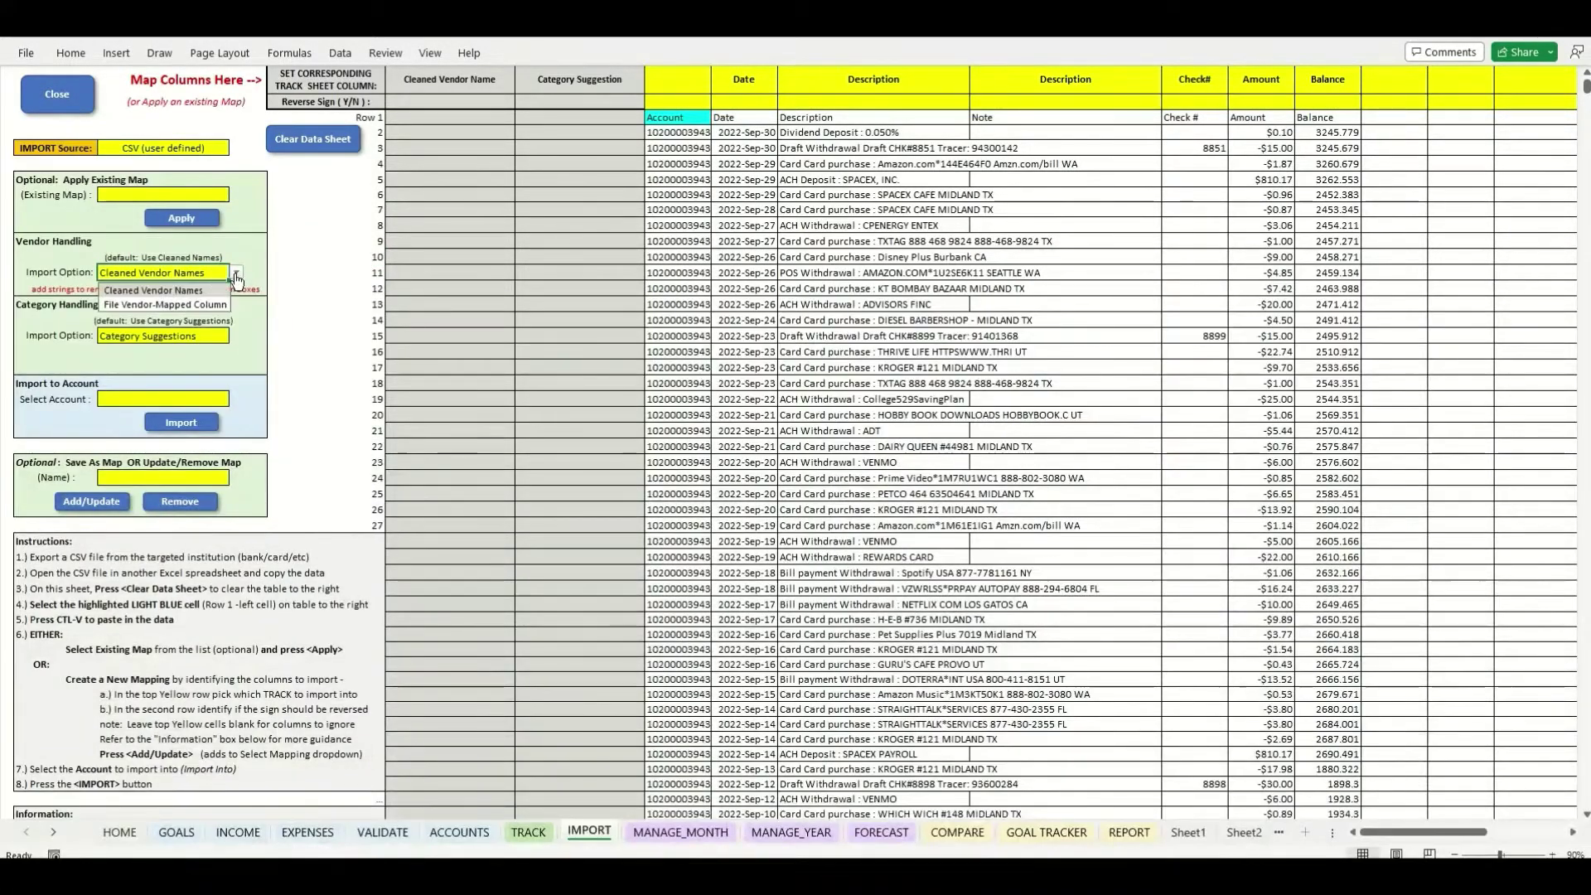
{"action": "left_click", "coordinate": [180, 290]}
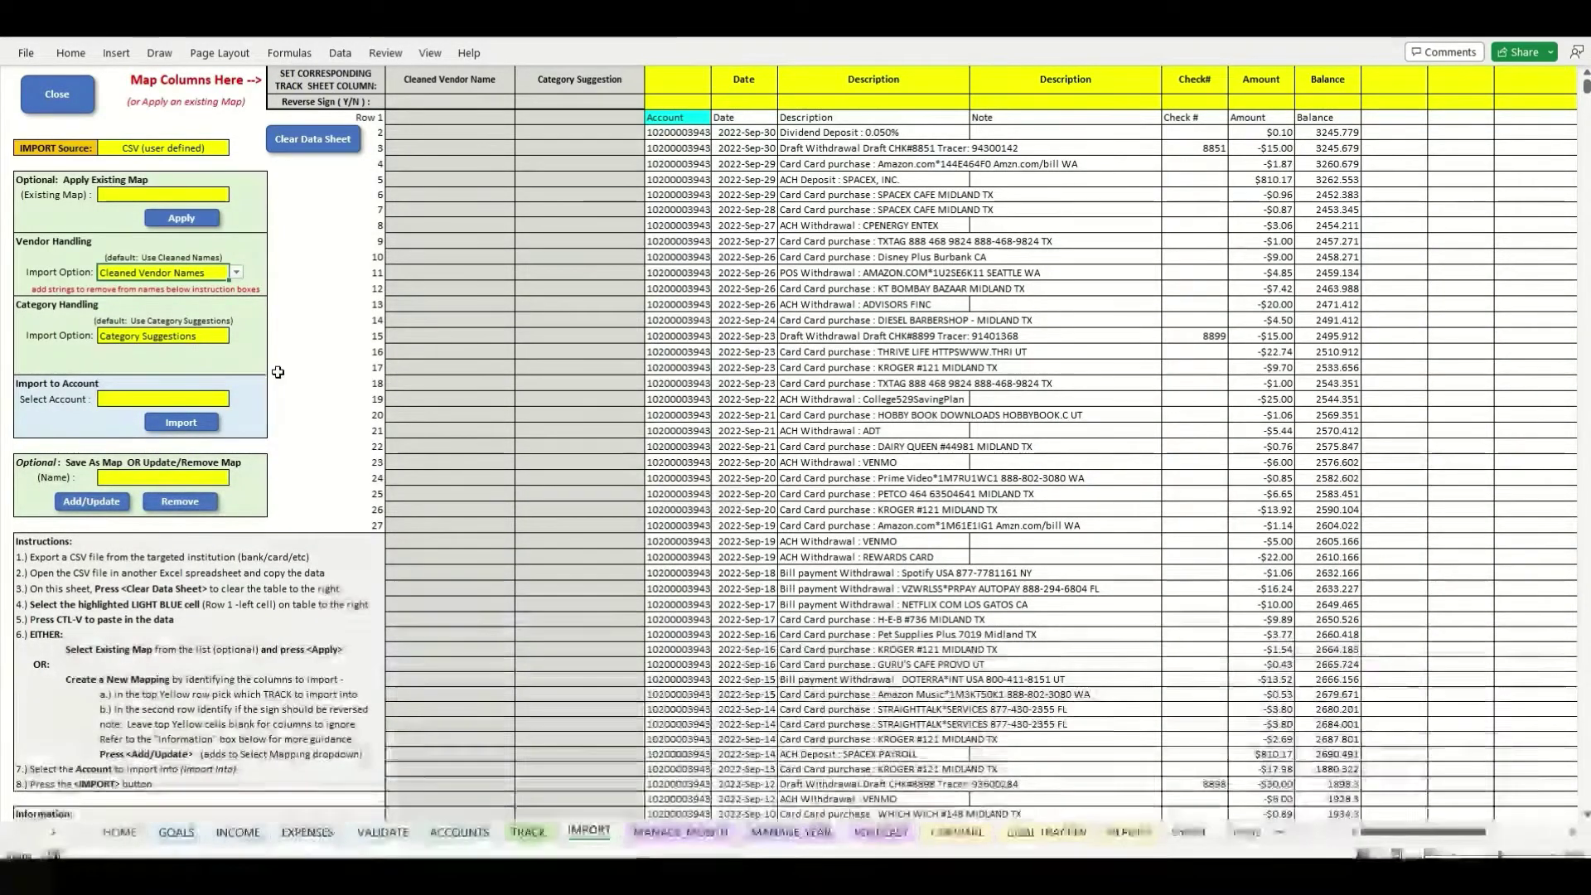
Review the Category Handling import options, try mapping the empty column after Balance to Category, and clear that mapping
{"action": "left_click", "coordinate": [124, 336]}
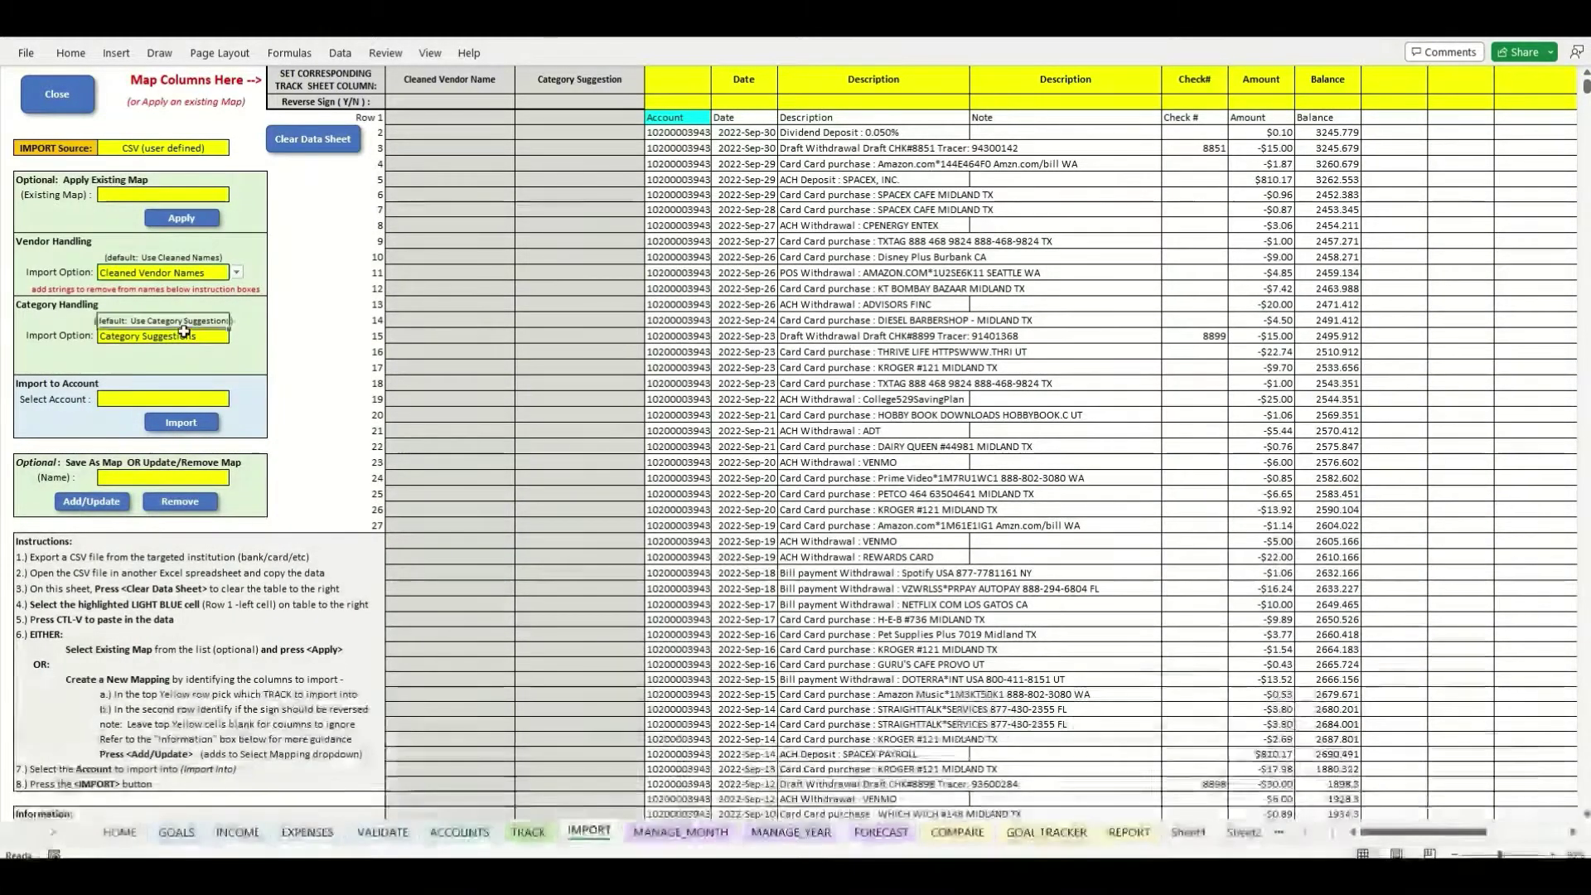
{"action": "left_click", "coordinate": [236, 339]}
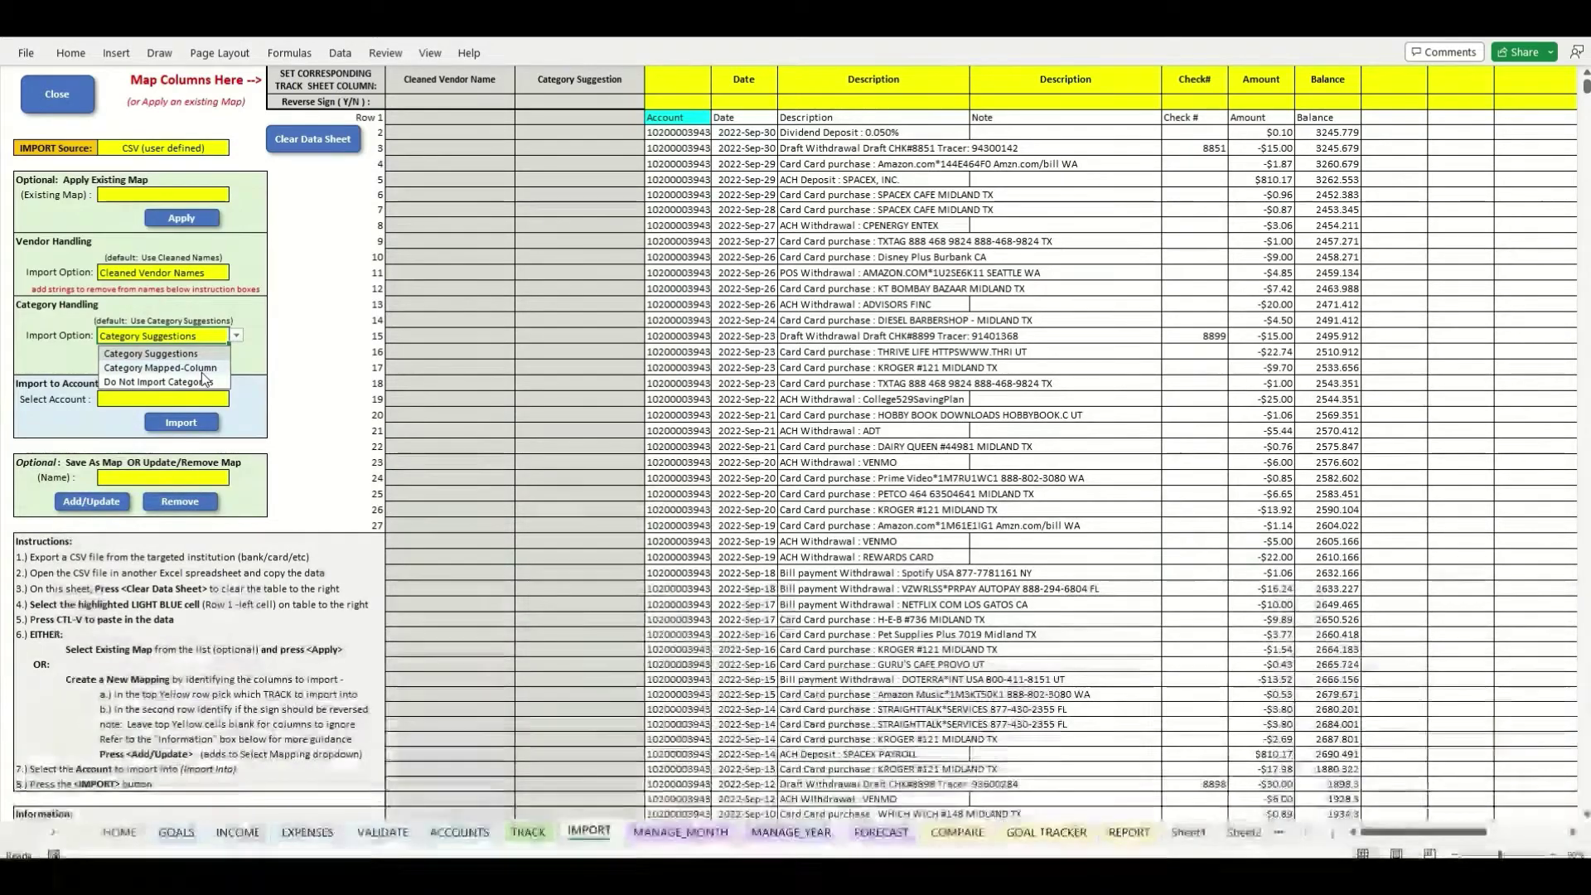
{"action": "left_click", "coordinate": [1400, 84]}
{"action": "left_click", "coordinate": [1434, 90]}
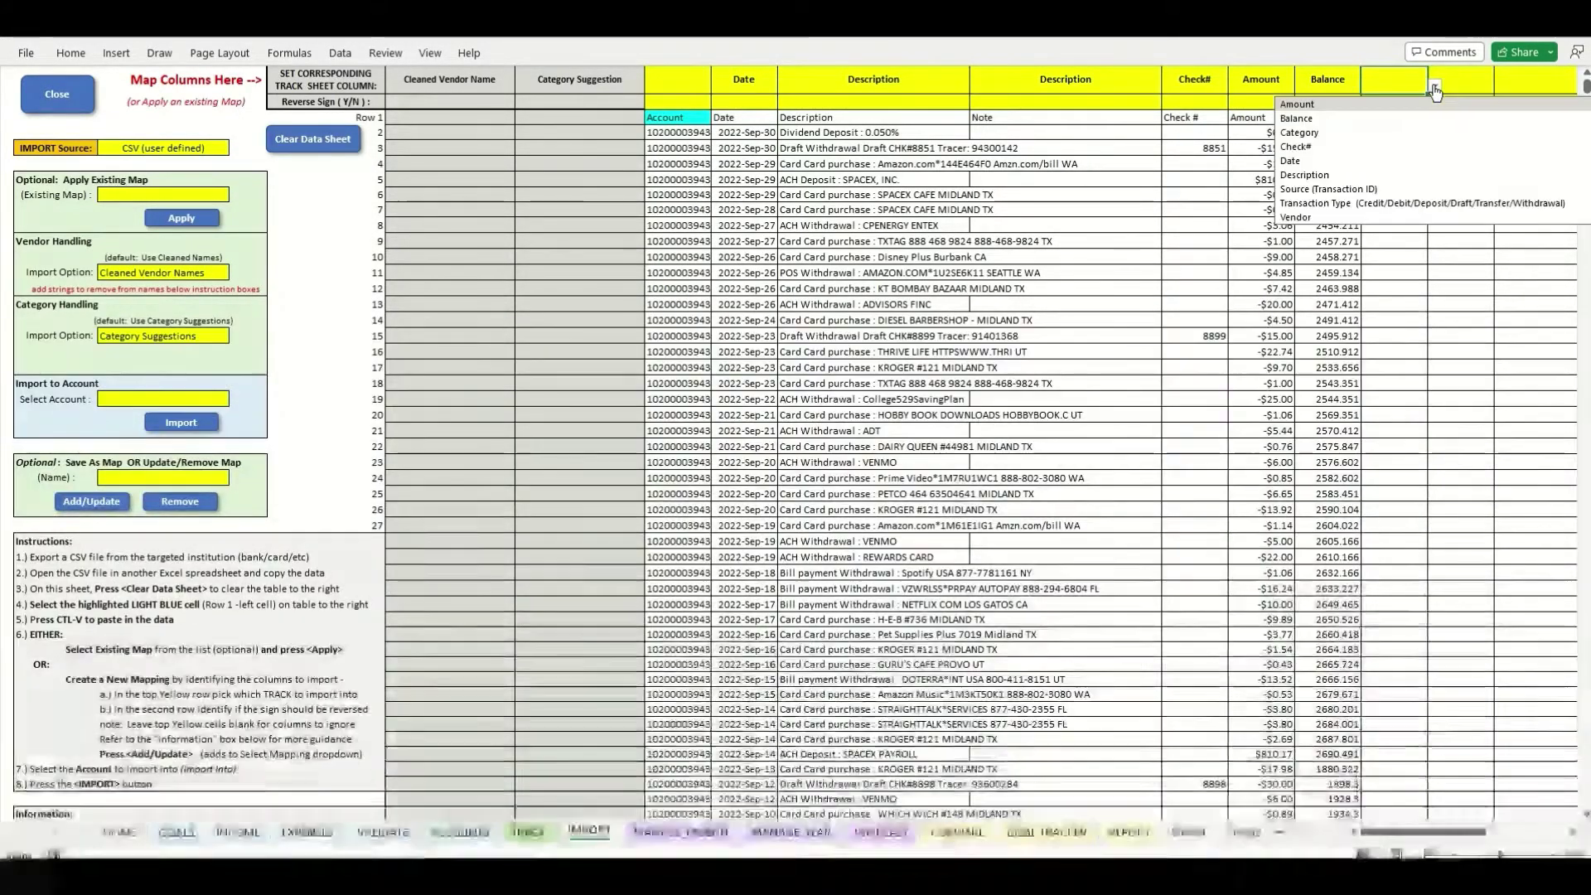
{"action": "left_click", "coordinate": [1298, 134]}
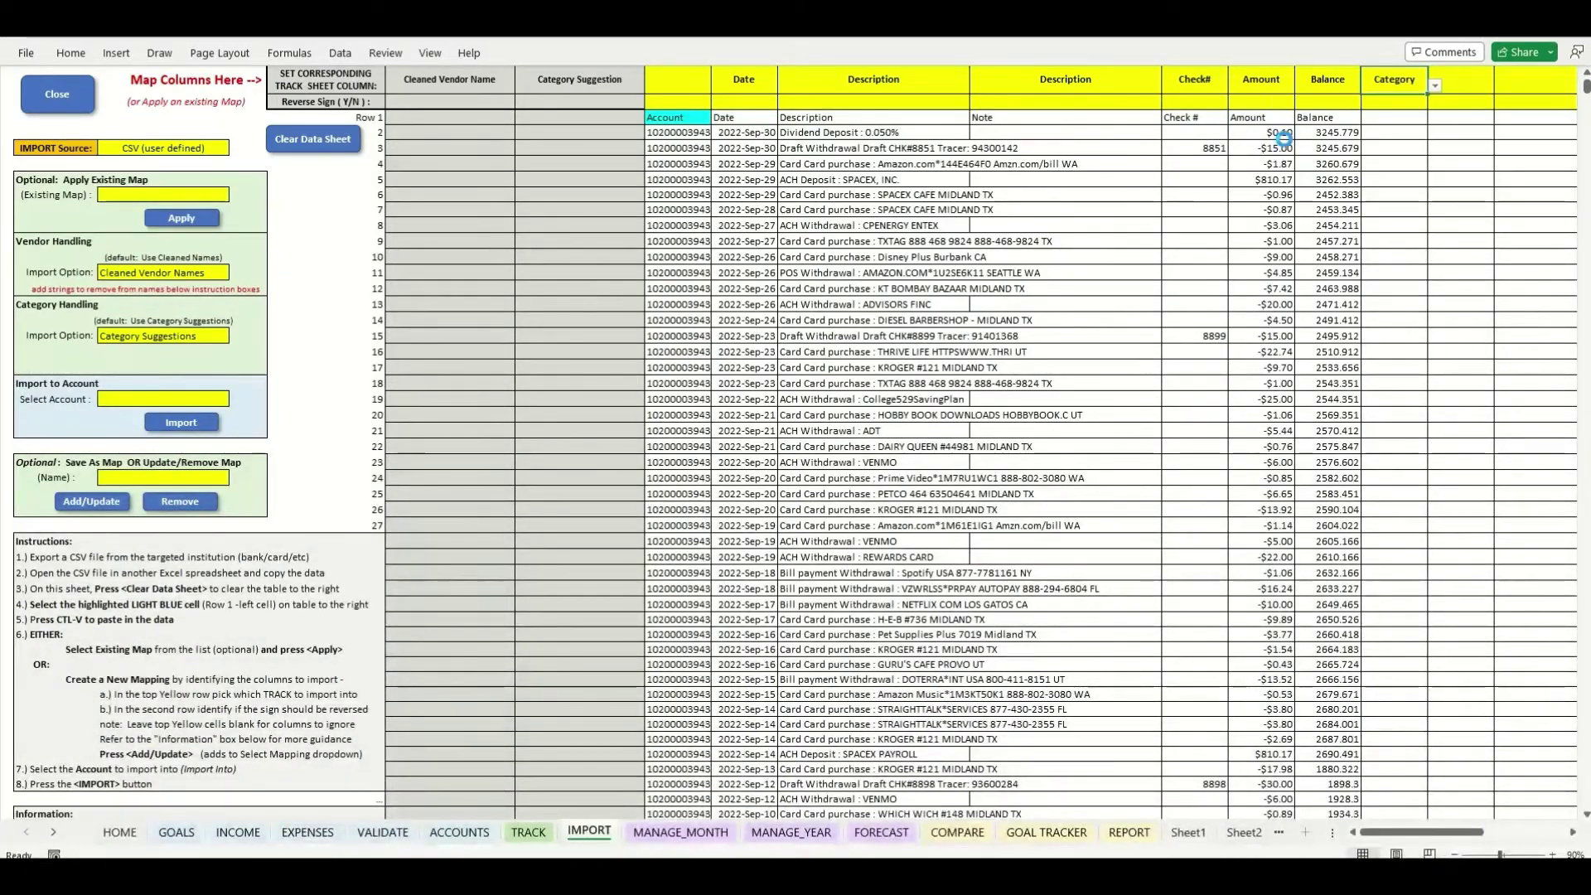
{"action": "left_click", "coordinate": [1408, 130]}
{"action": "left_click", "coordinate": [1400, 81]}
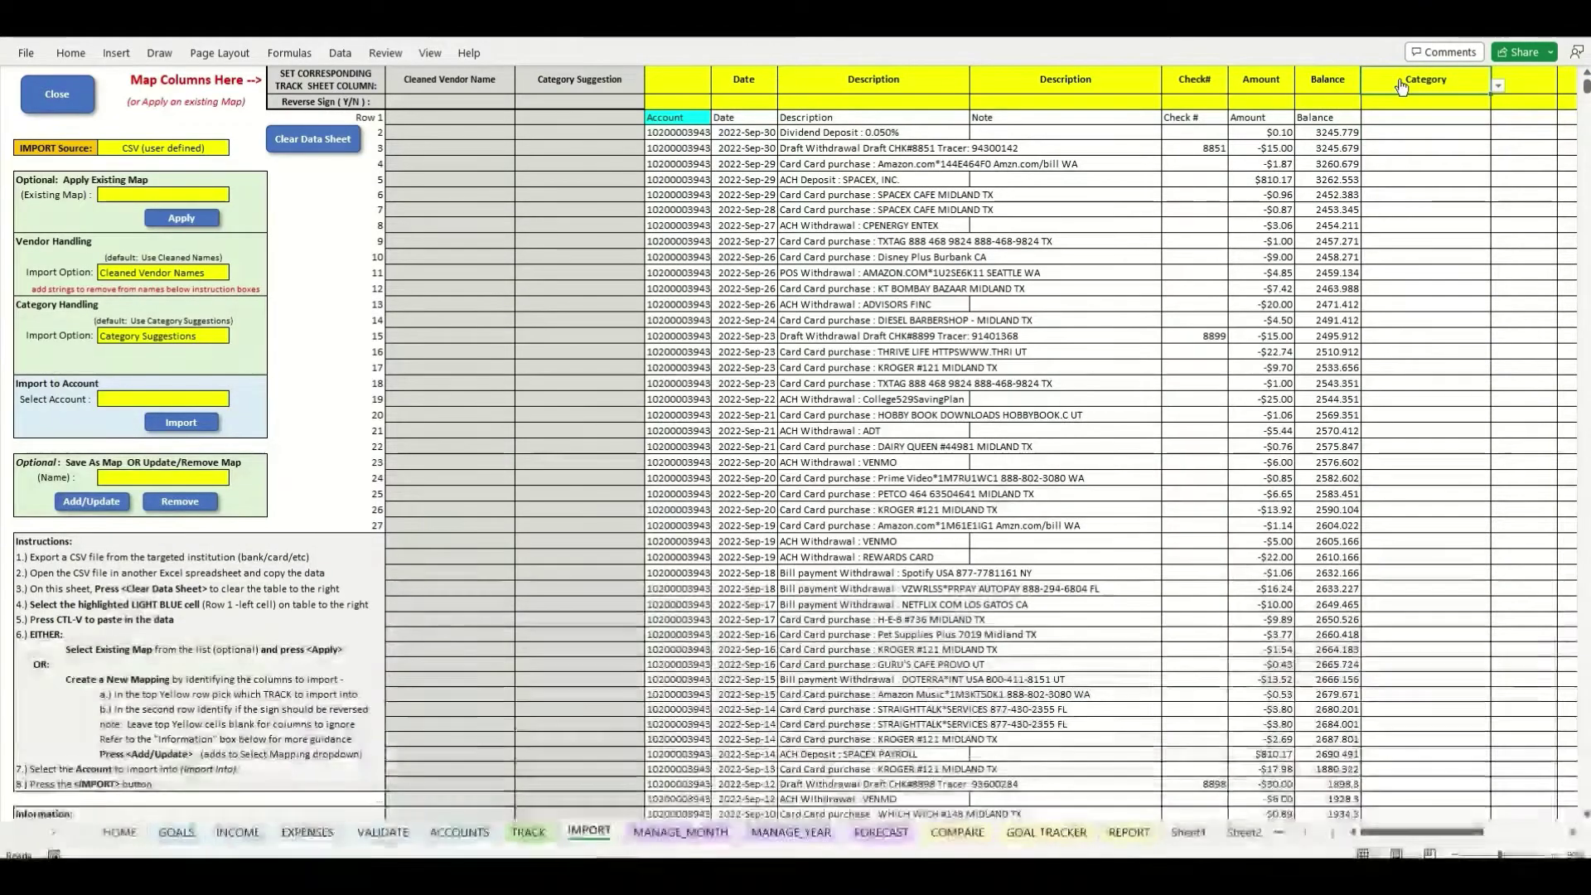
{"action": "key", "text": "Delete"}
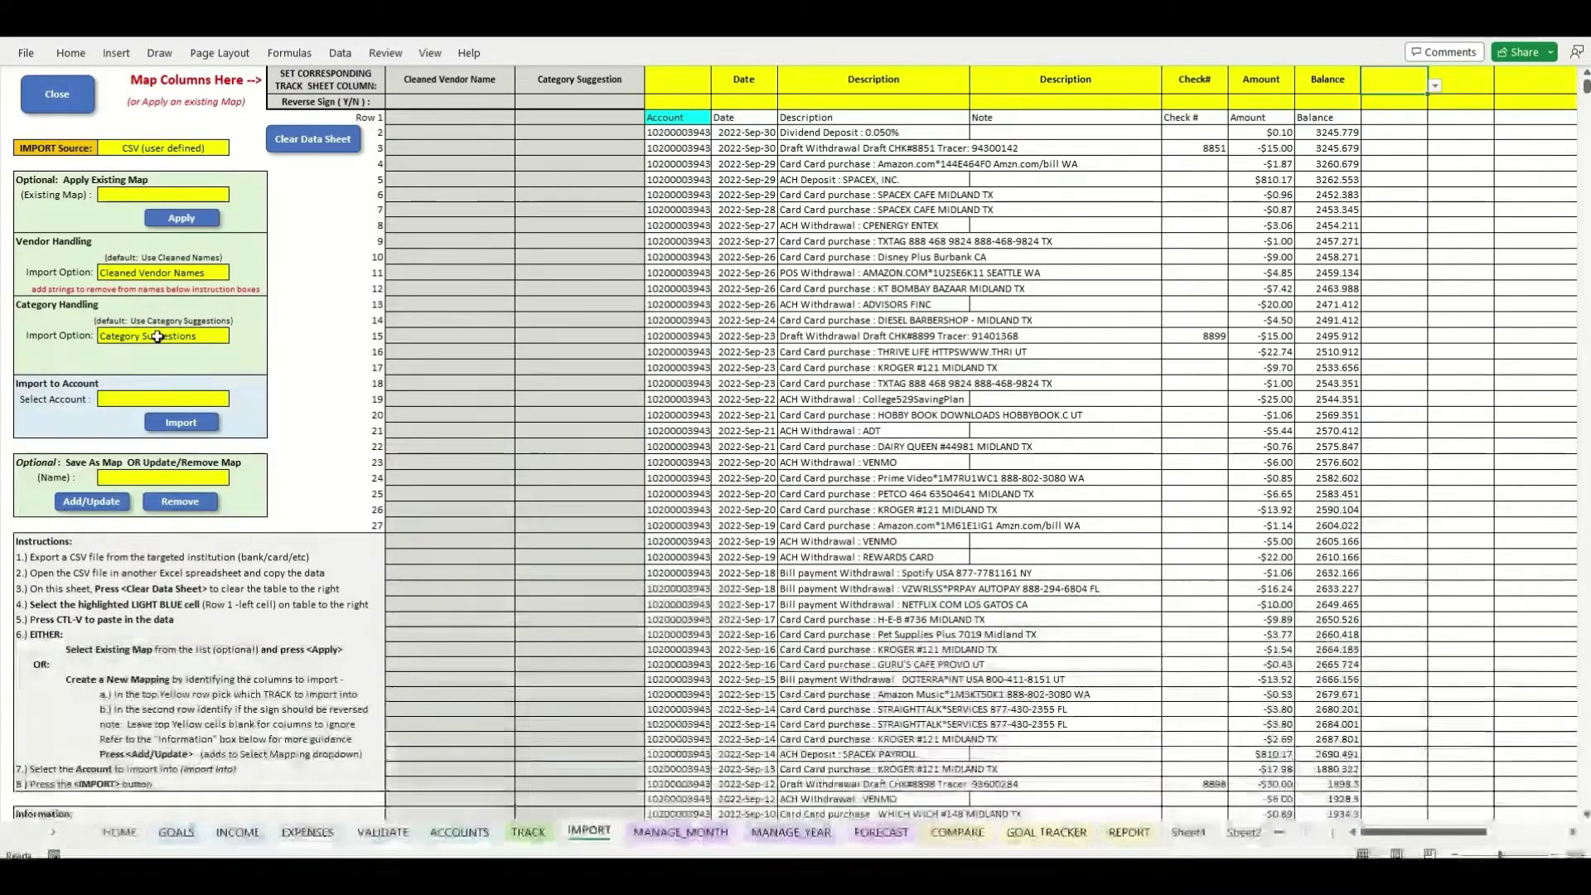
{"action": "left_click", "coordinate": [200, 340]}
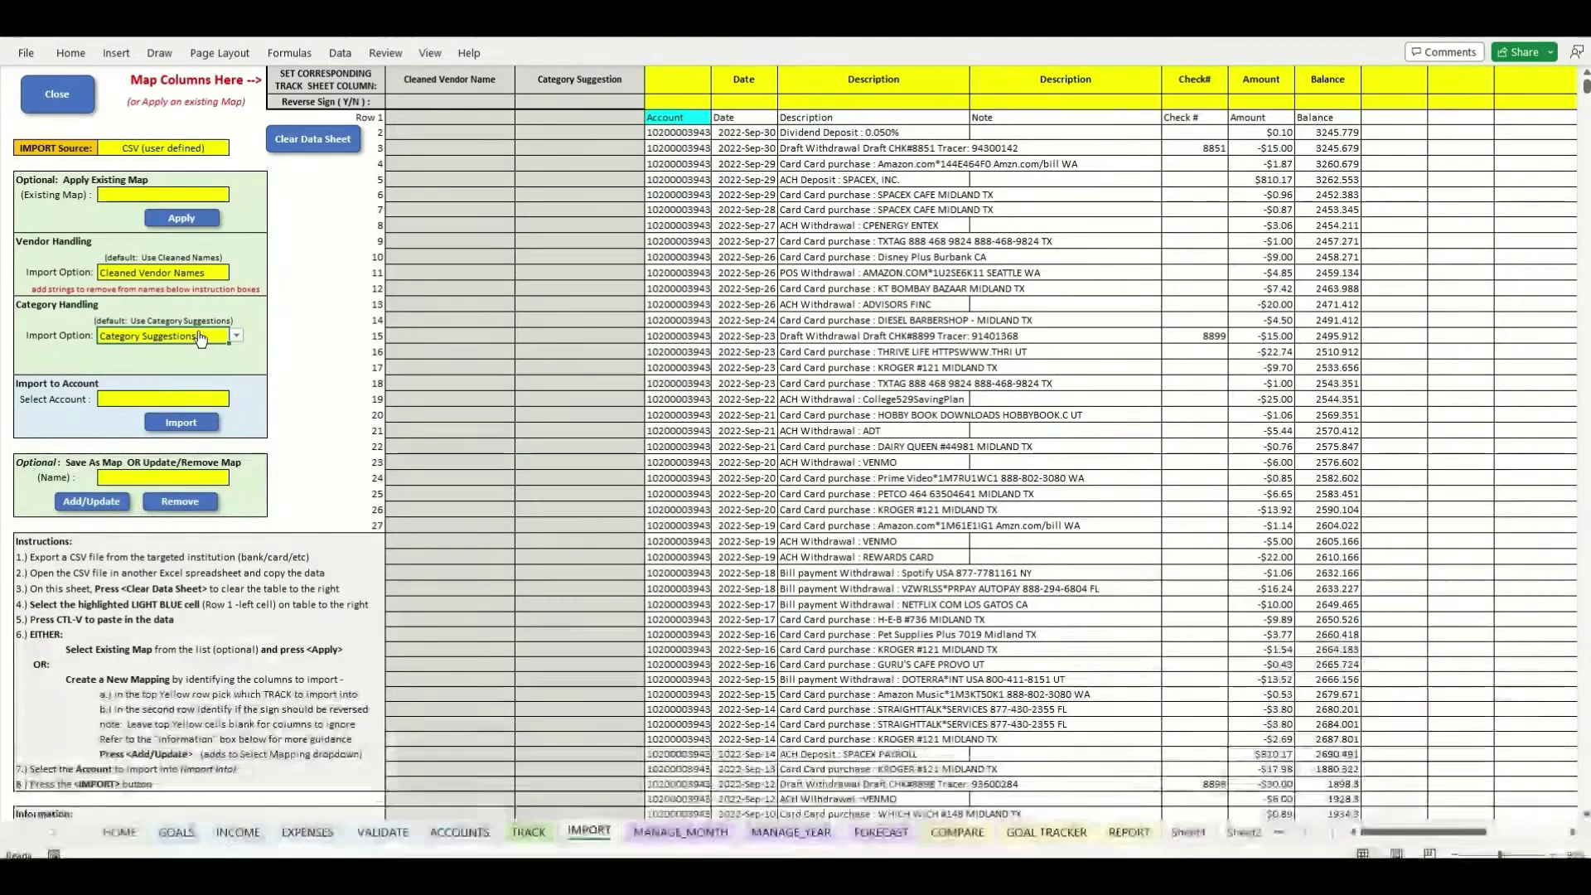
Select Fort Knox Secure Checking as the account to import into and try to run the import
{"action": "left_click", "coordinate": [108, 401]}
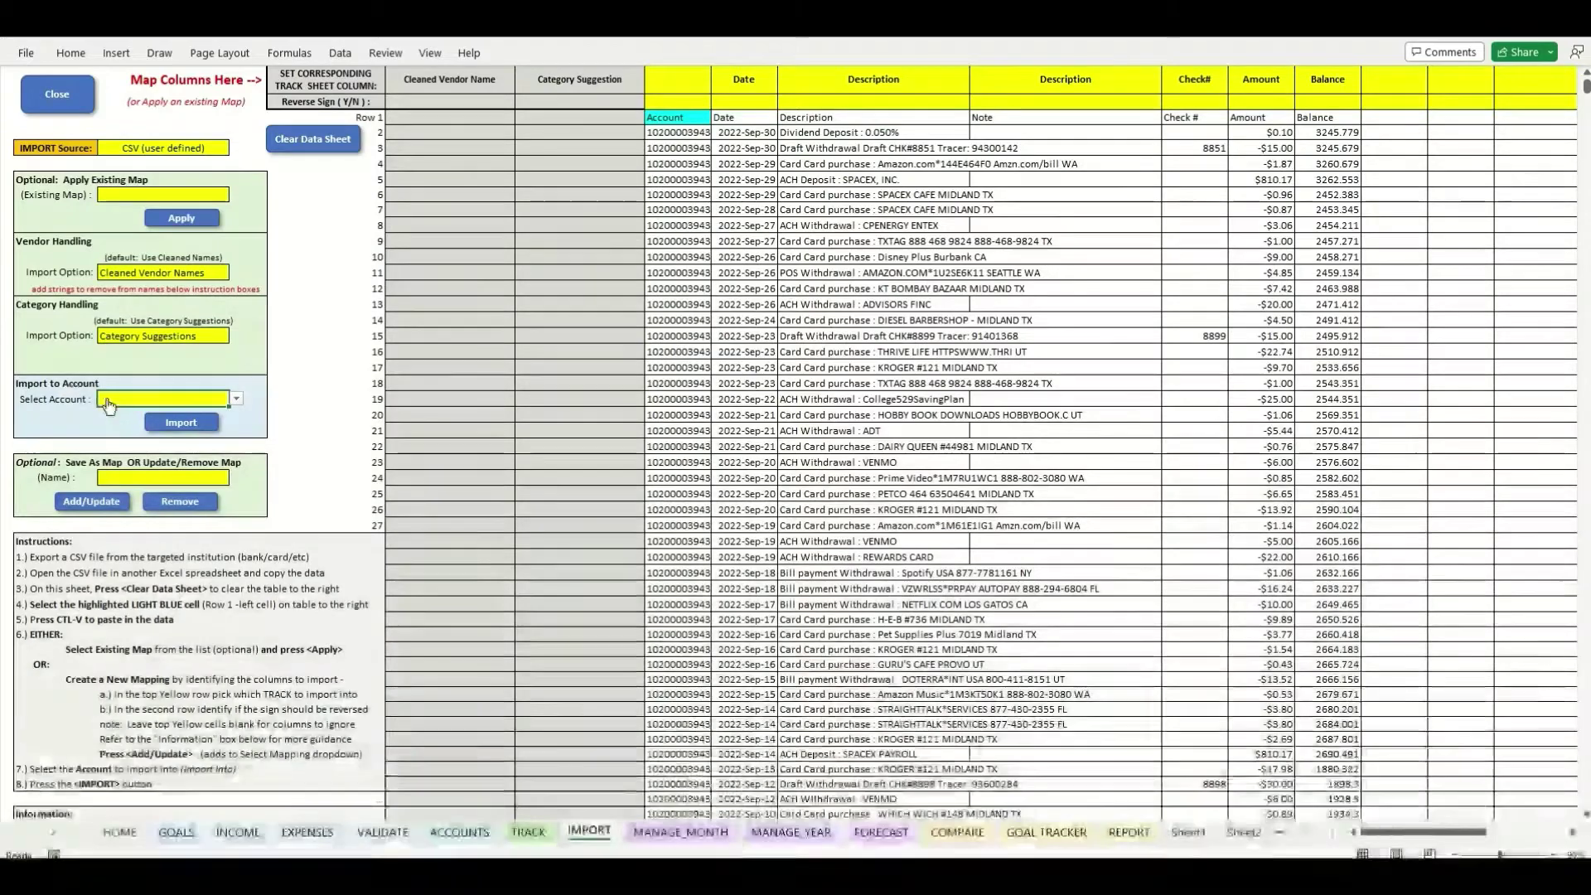
{"action": "left_click", "coordinate": [236, 401]}
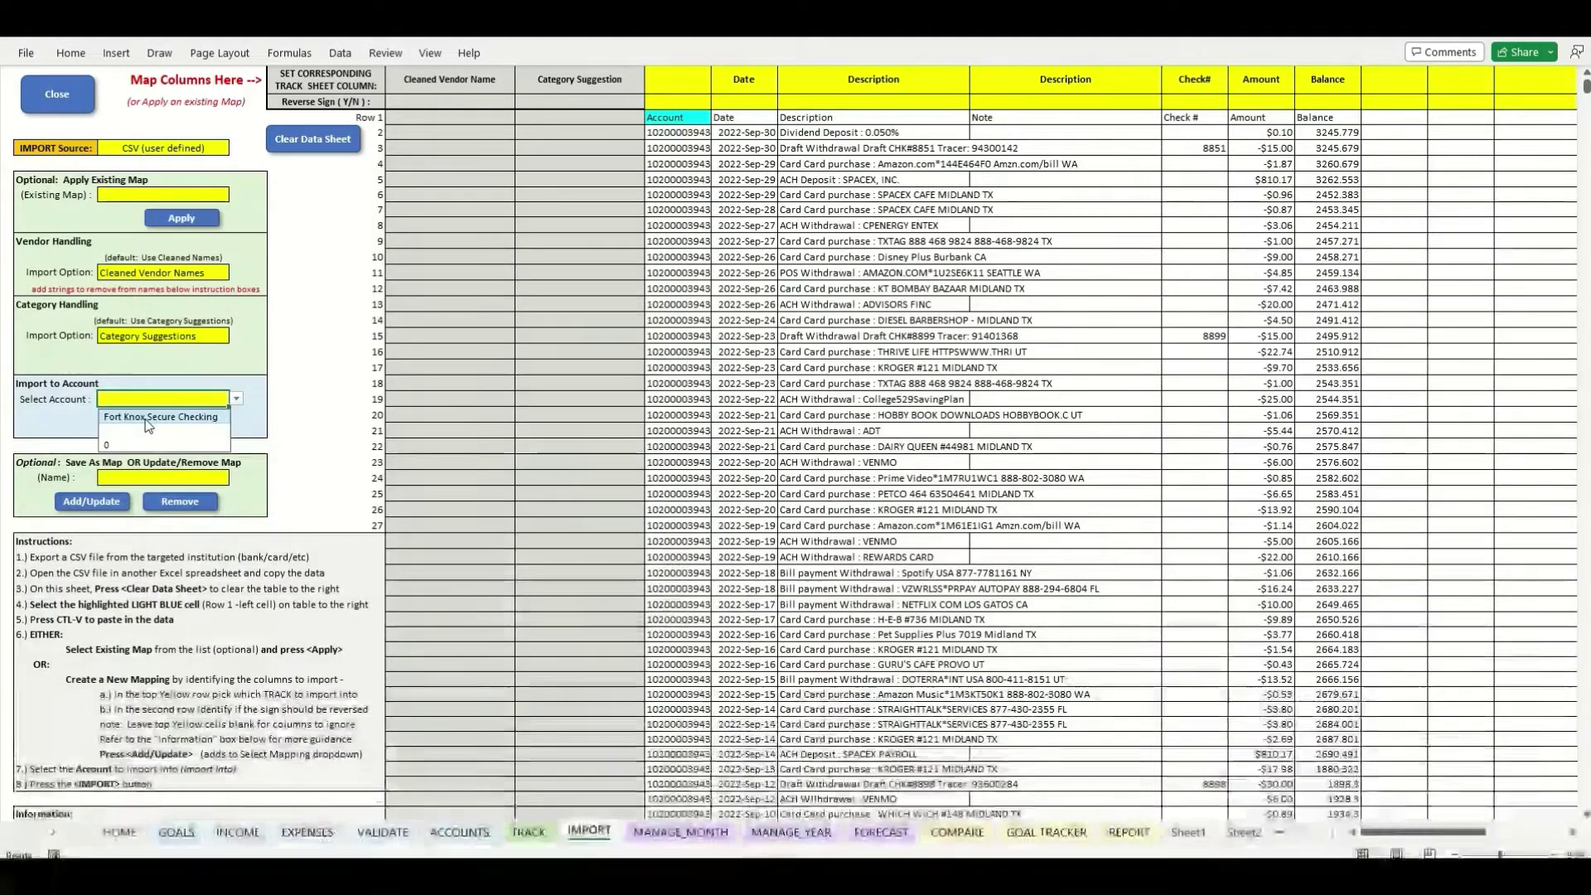
{"action": "left_click", "coordinate": [148, 425]}
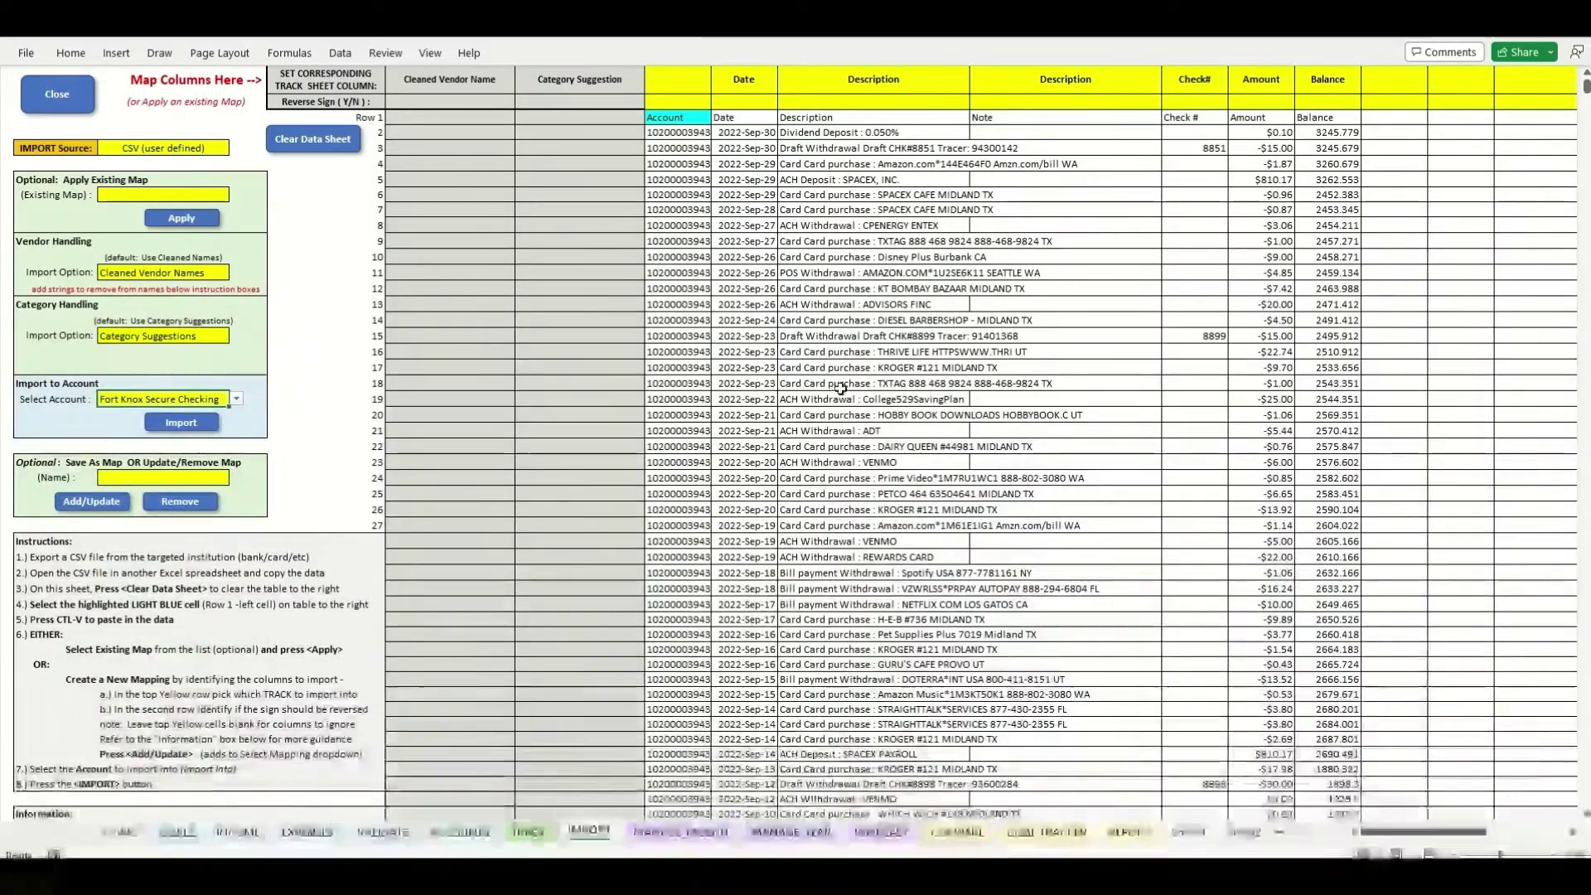
{"action": "left_click", "coordinate": [176, 423]}
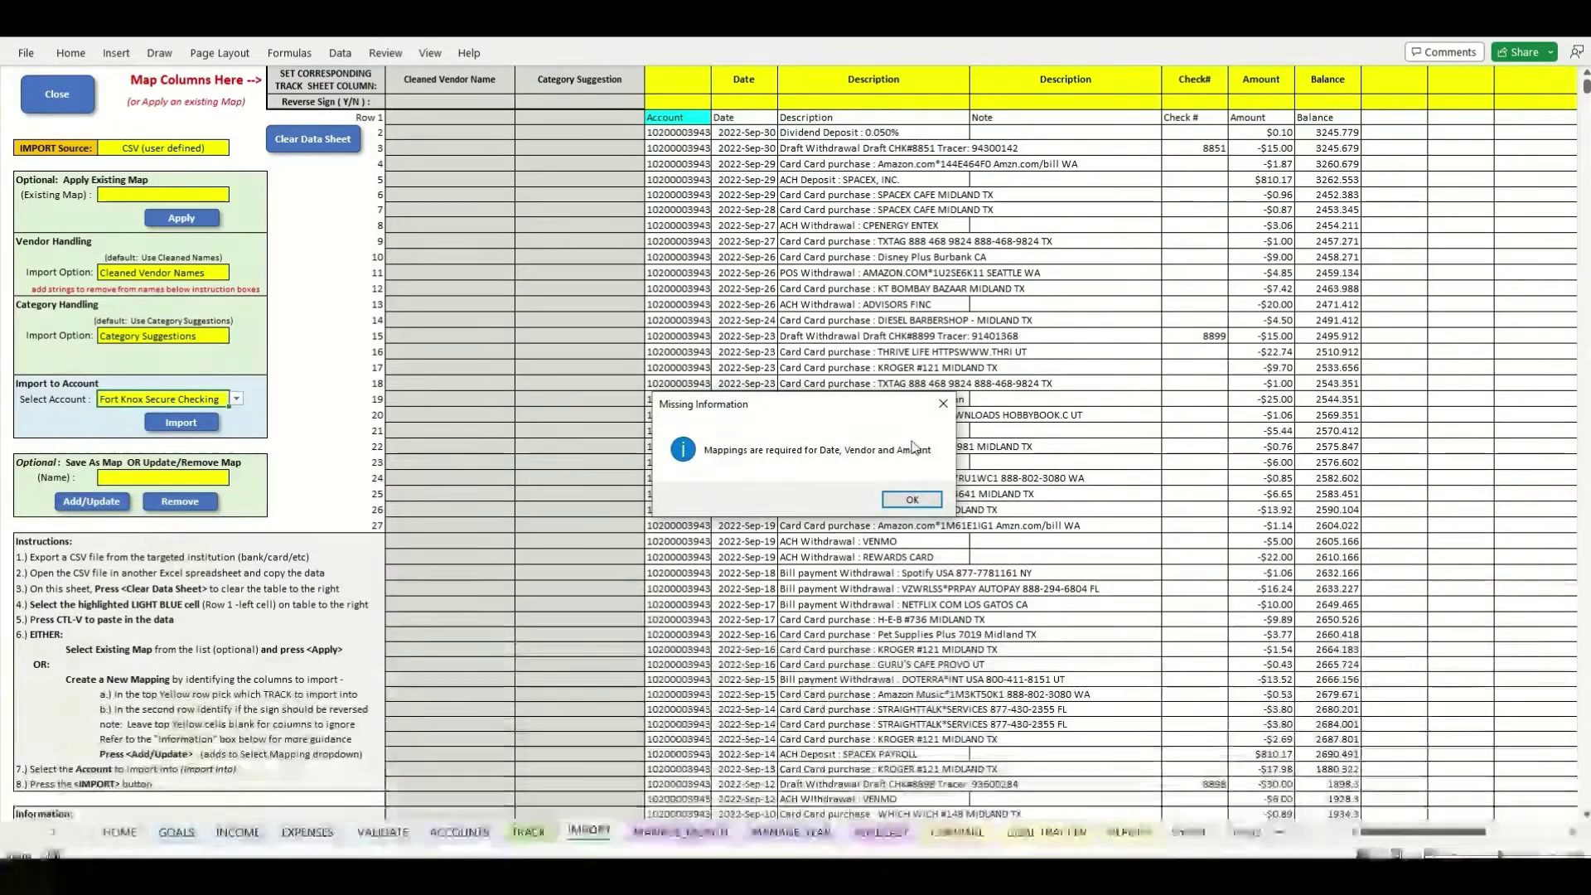
{"action": "left_click", "coordinate": [912, 500]}
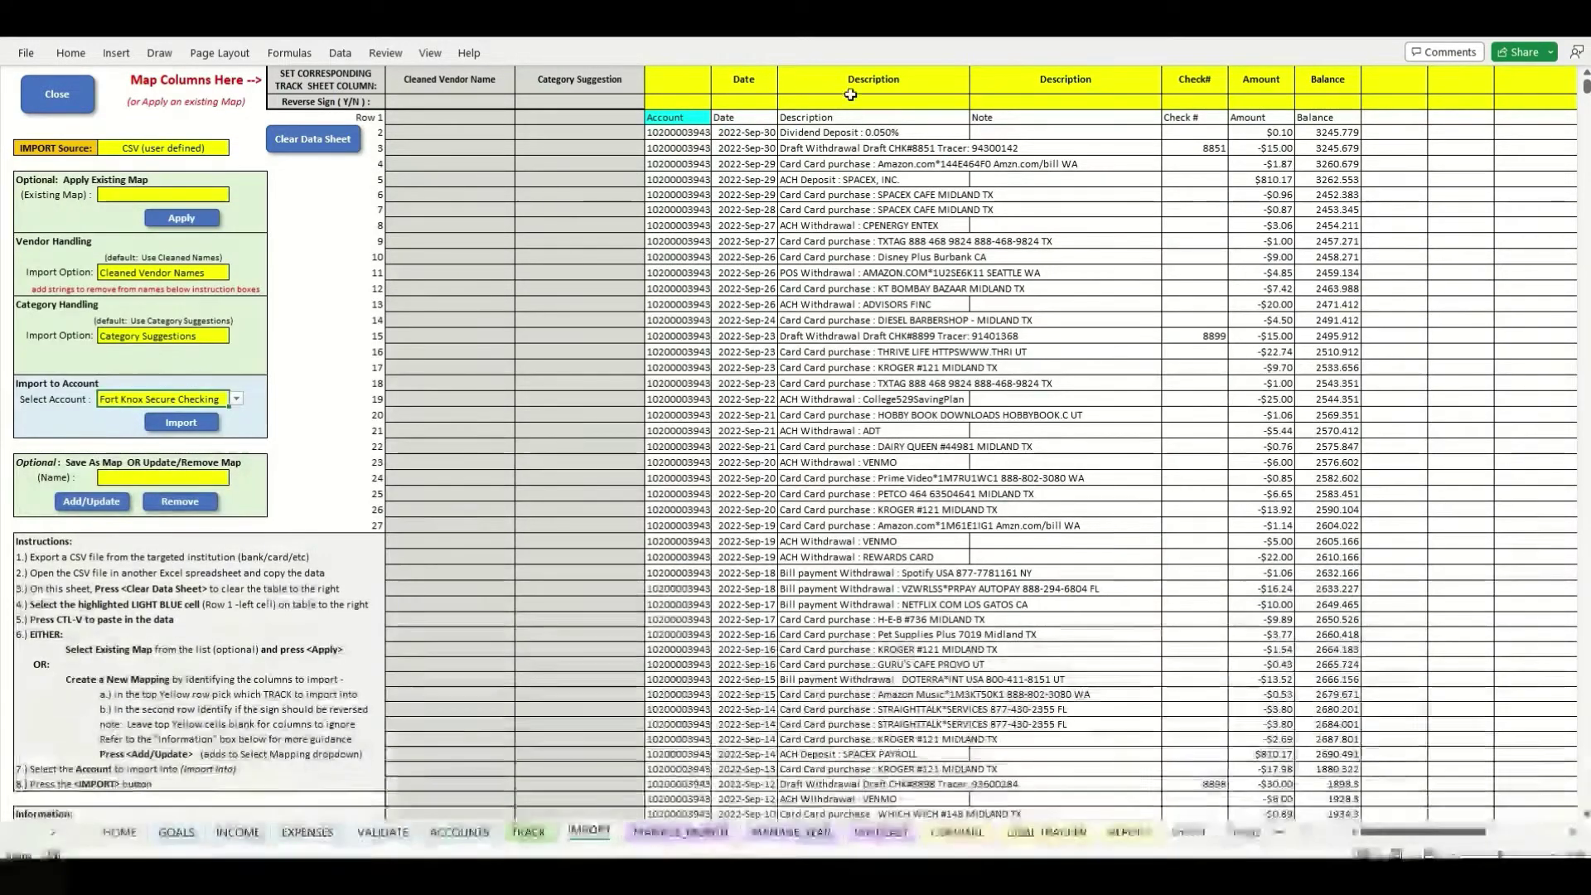
Examine the entries in the imported Description column for the vendor information they contain
{"action": "left_click", "coordinate": [801, 117]}
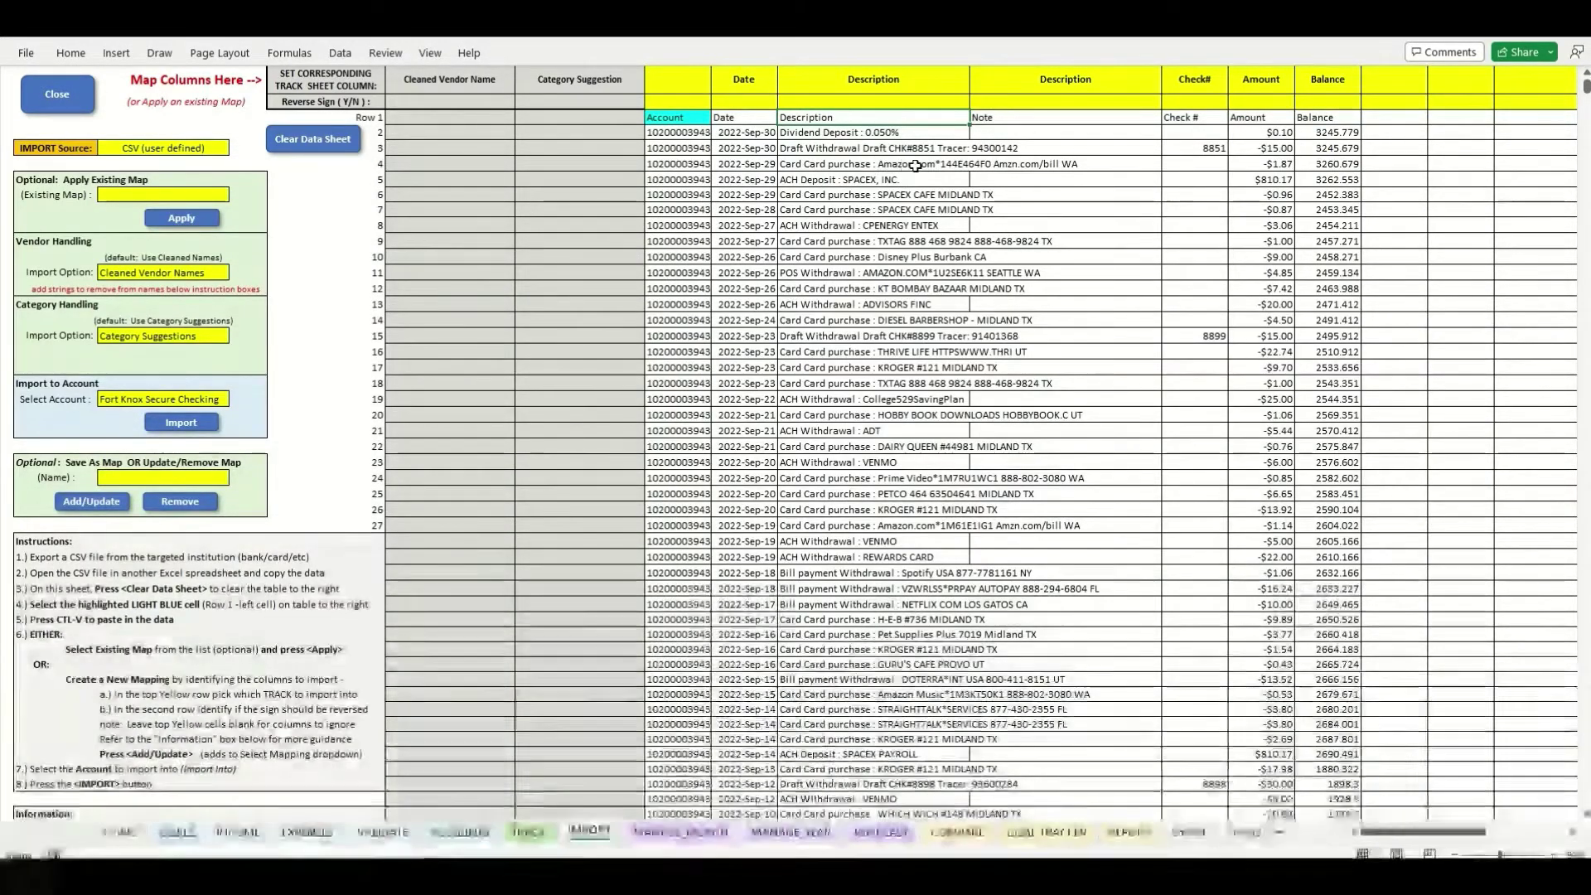
{"action": "left_click", "coordinate": [901, 162]}
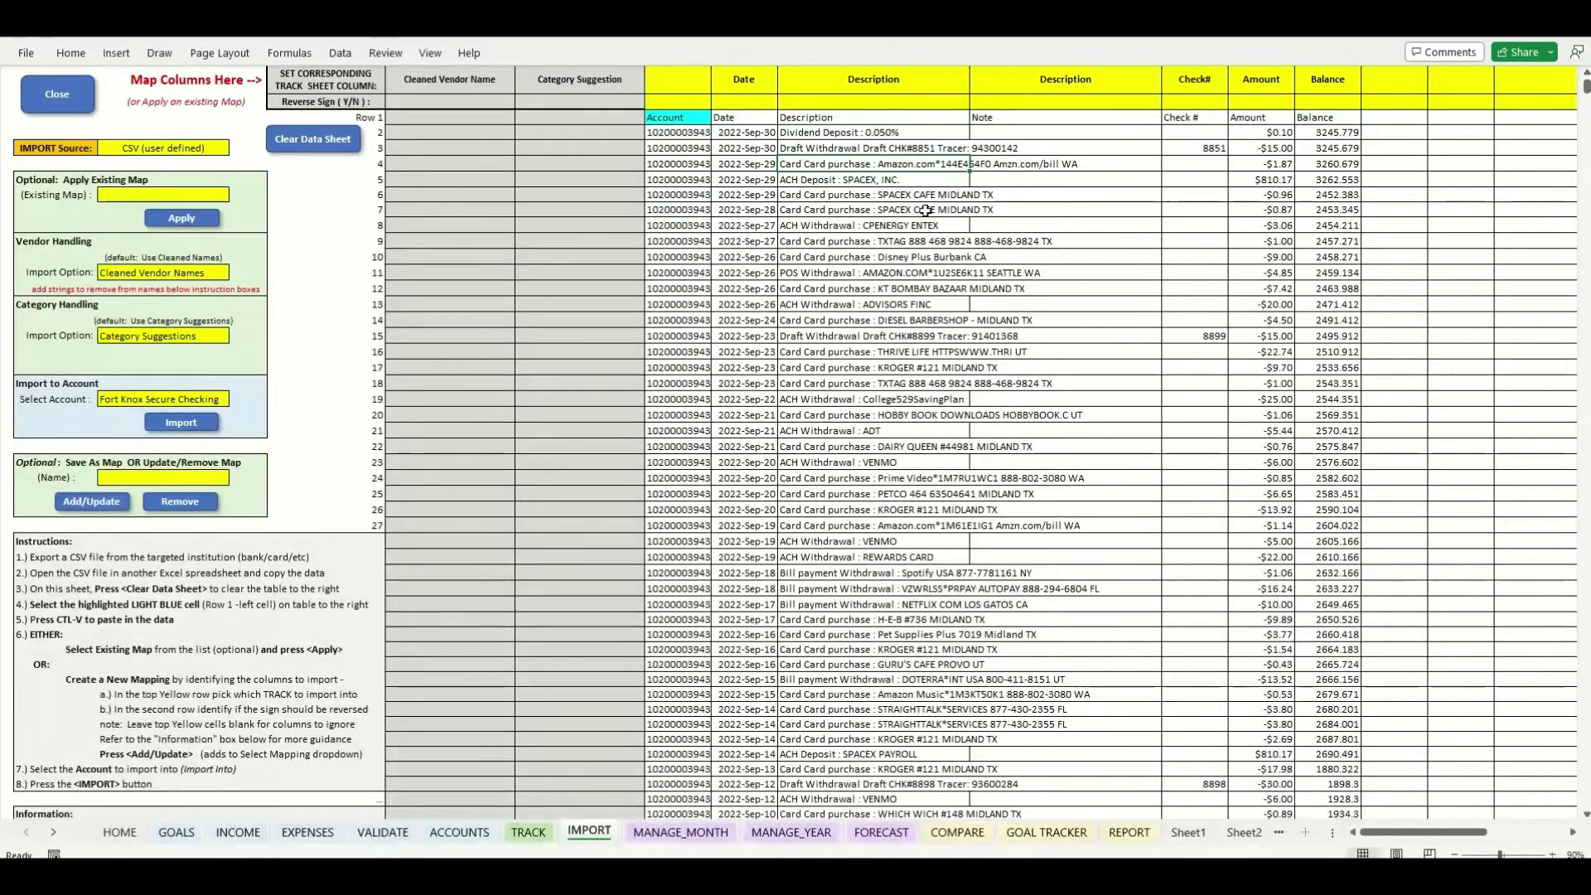
{"action": "key", "text": "Down"}
{"action": "key", "text": "Down"}
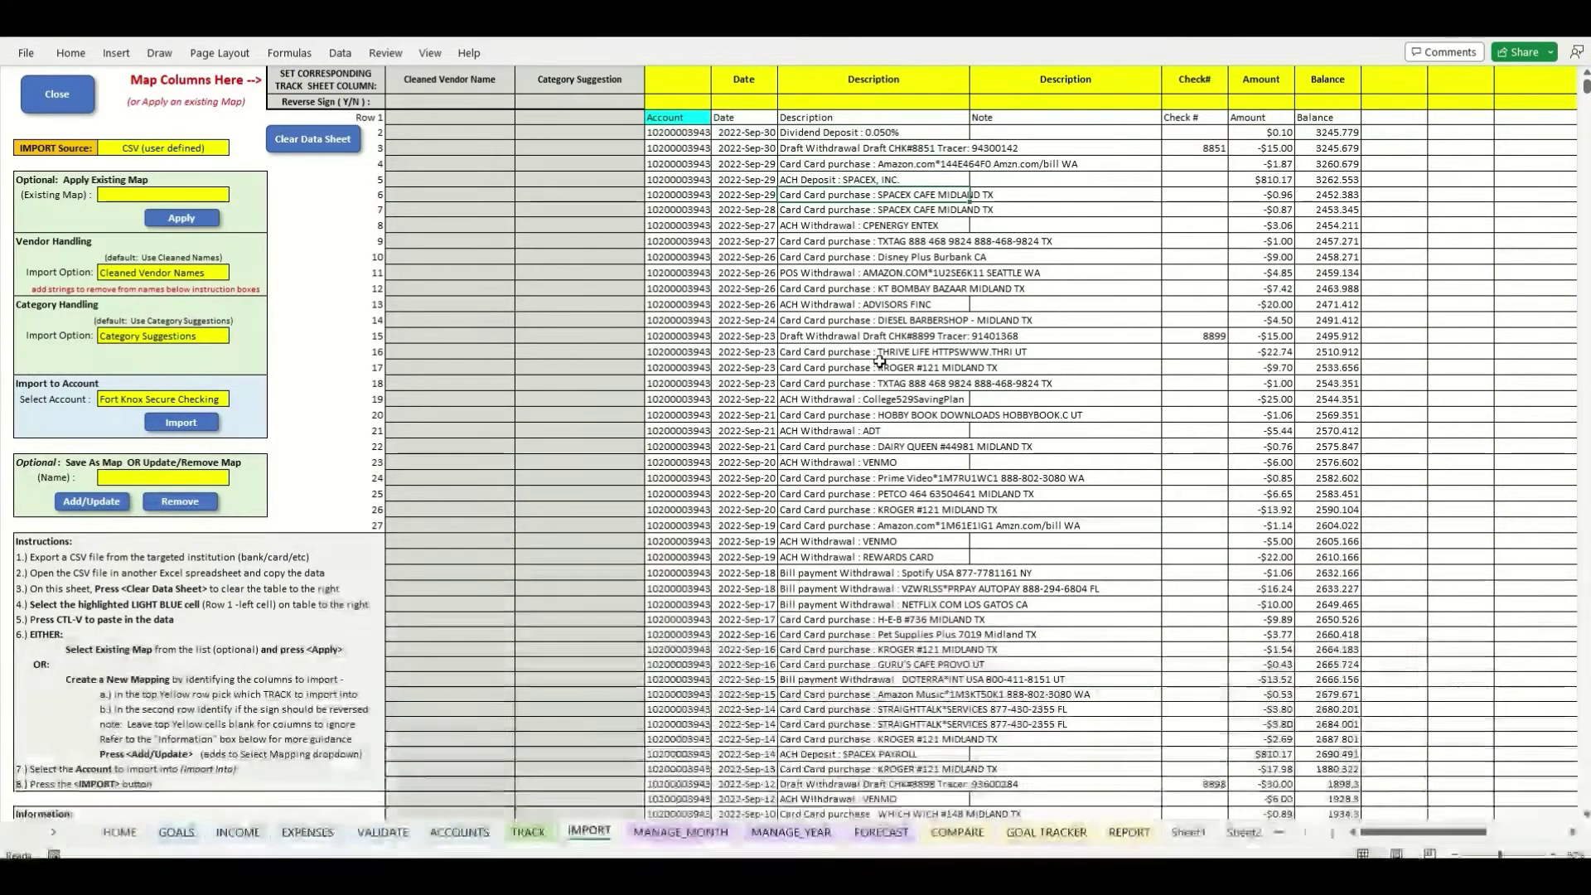
{"action": "left_click", "coordinate": [896, 288]}
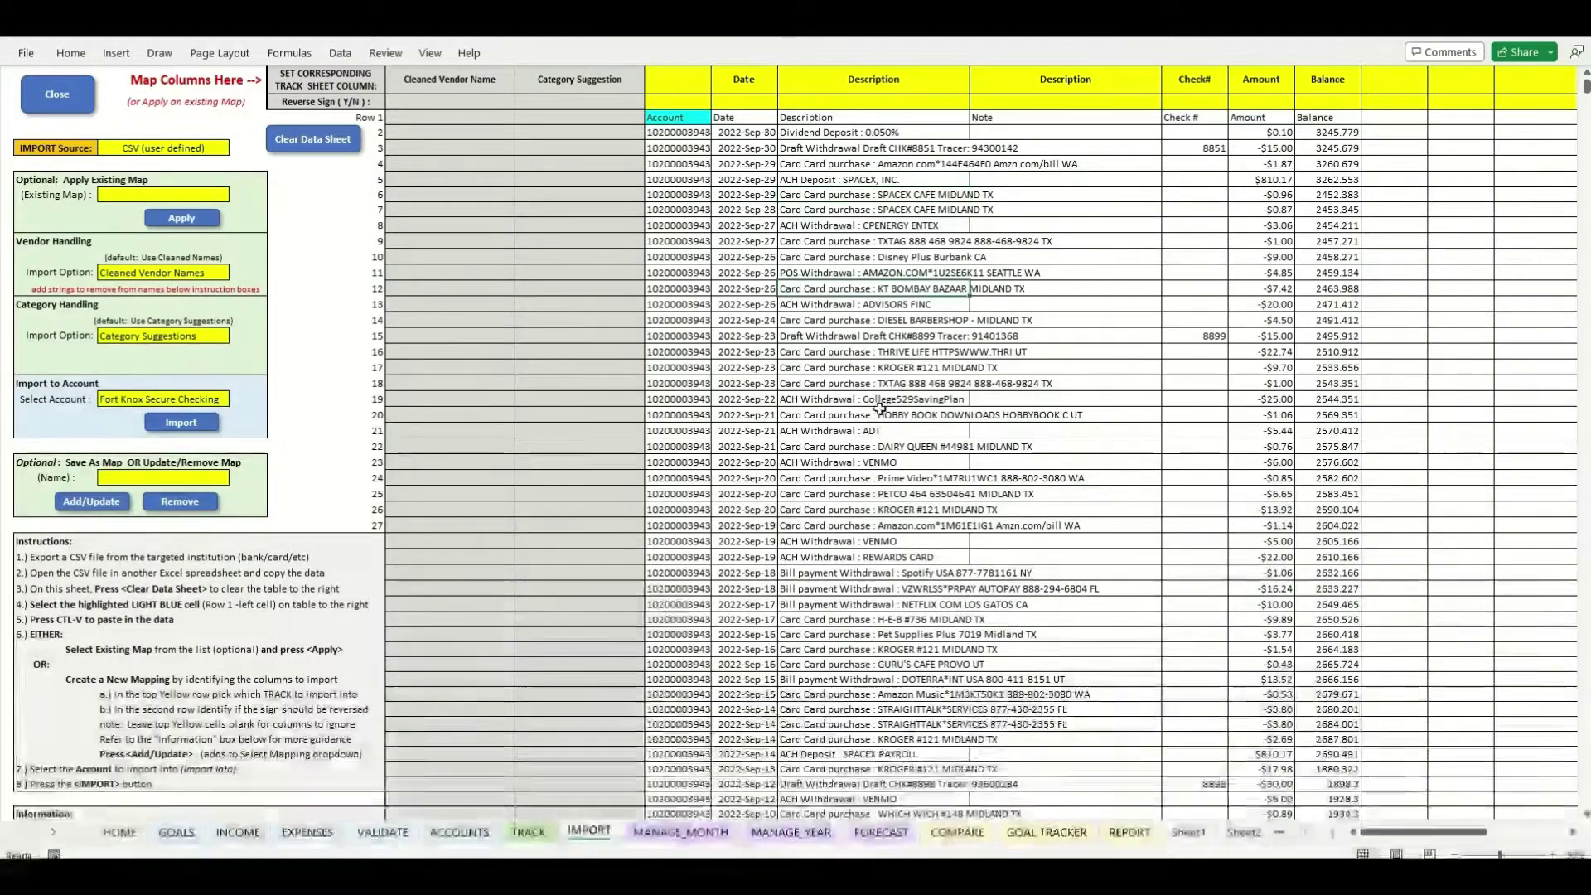
{"action": "left_click", "coordinate": [898, 367]}
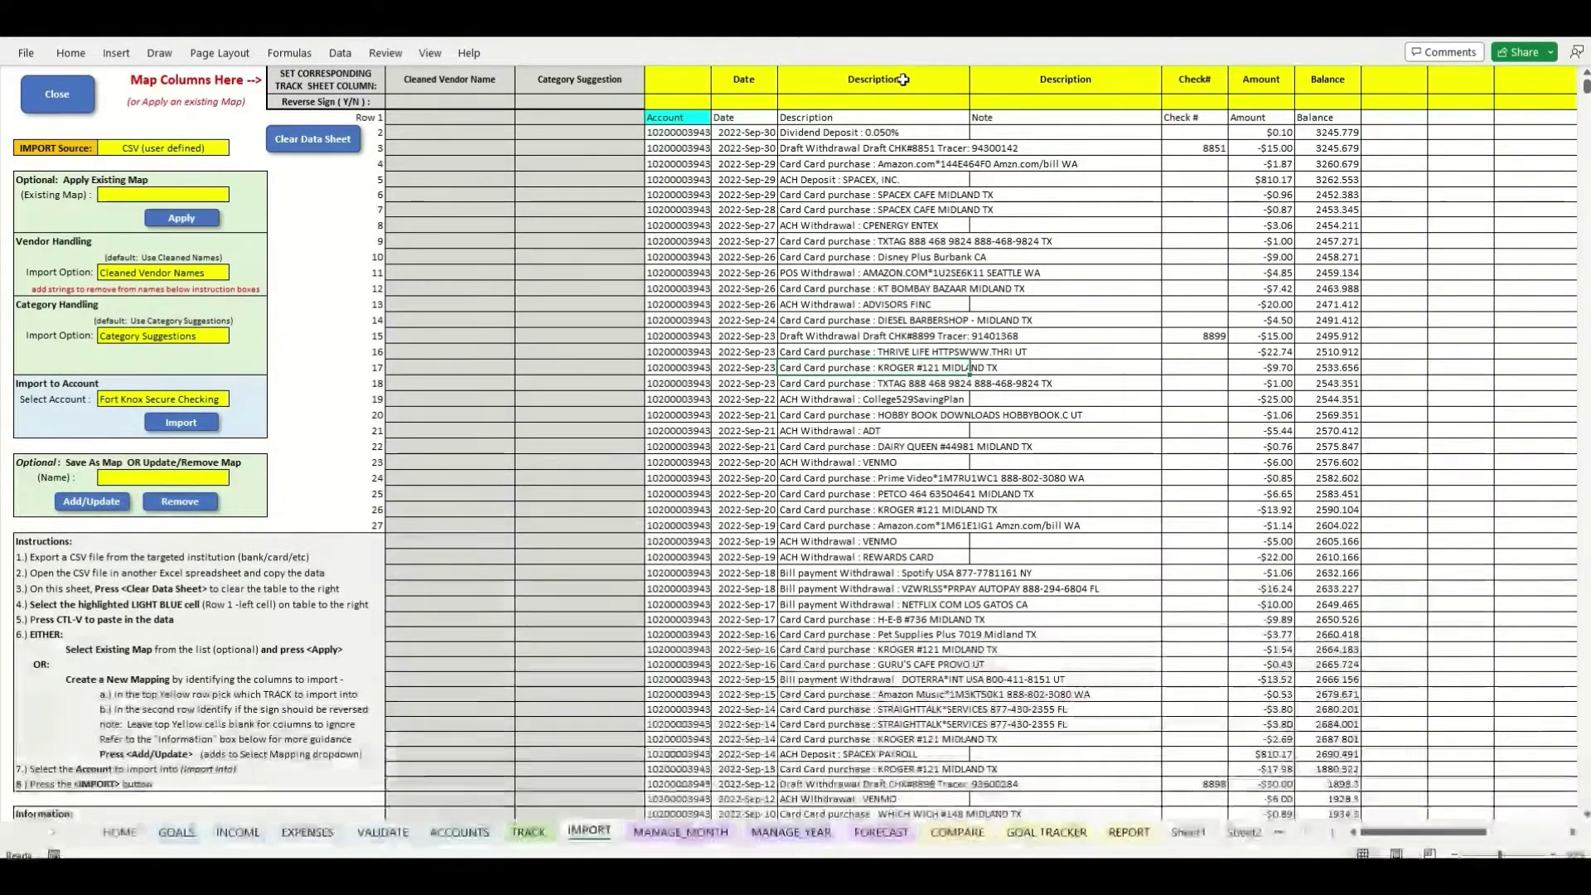
Map the imported Description column to Vendor
{"action": "left_click", "coordinate": [903, 79]}
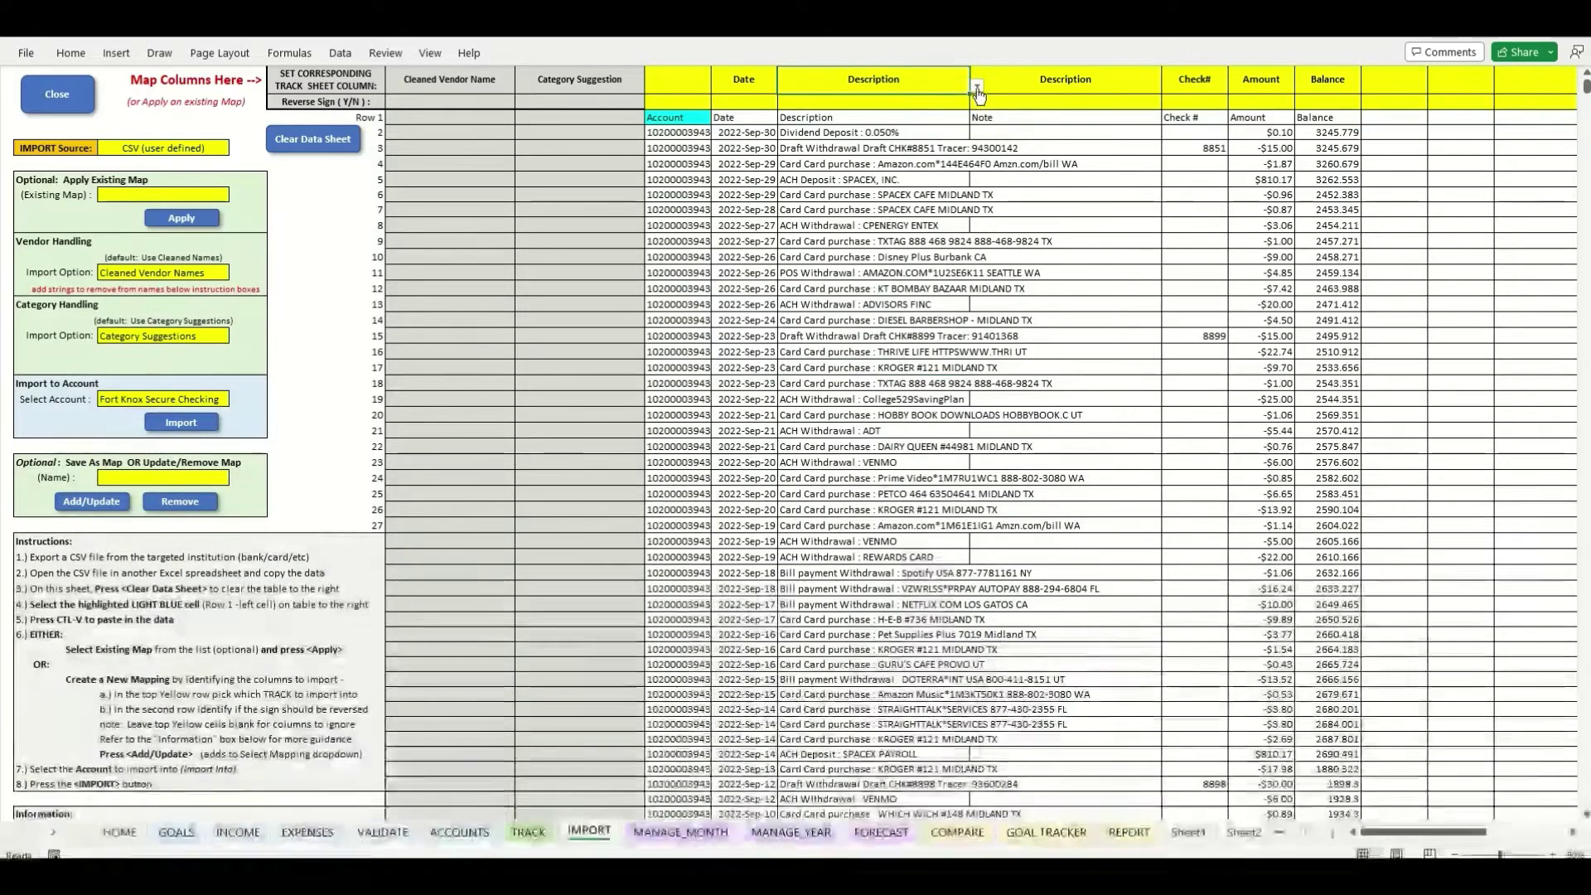
{"action": "left_click", "coordinate": [977, 88]}
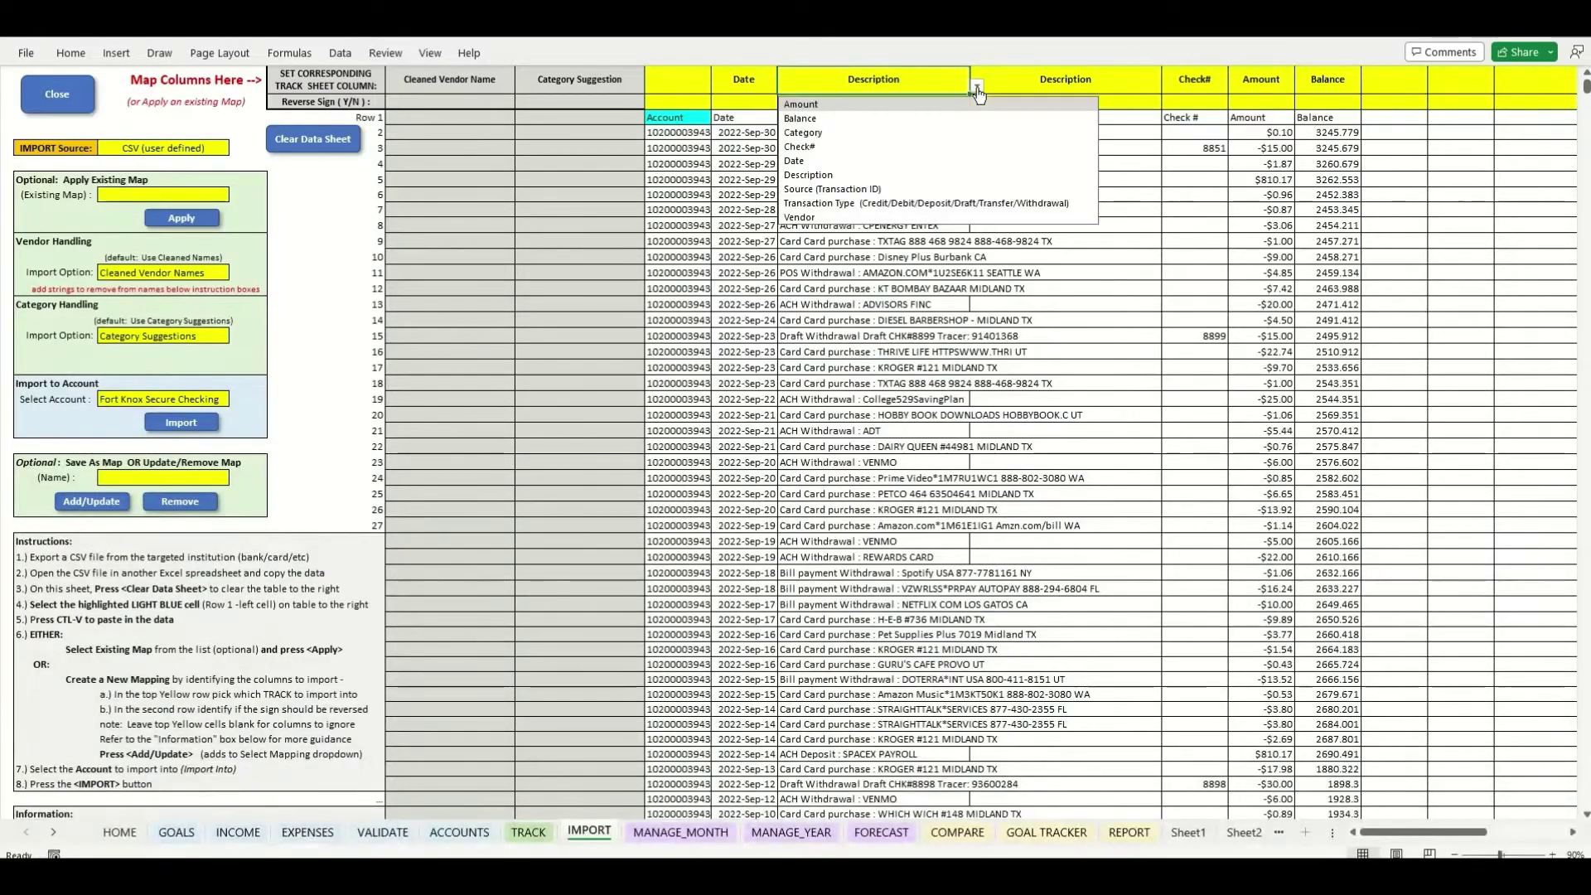
{"action": "left_click", "coordinate": [799, 217]}
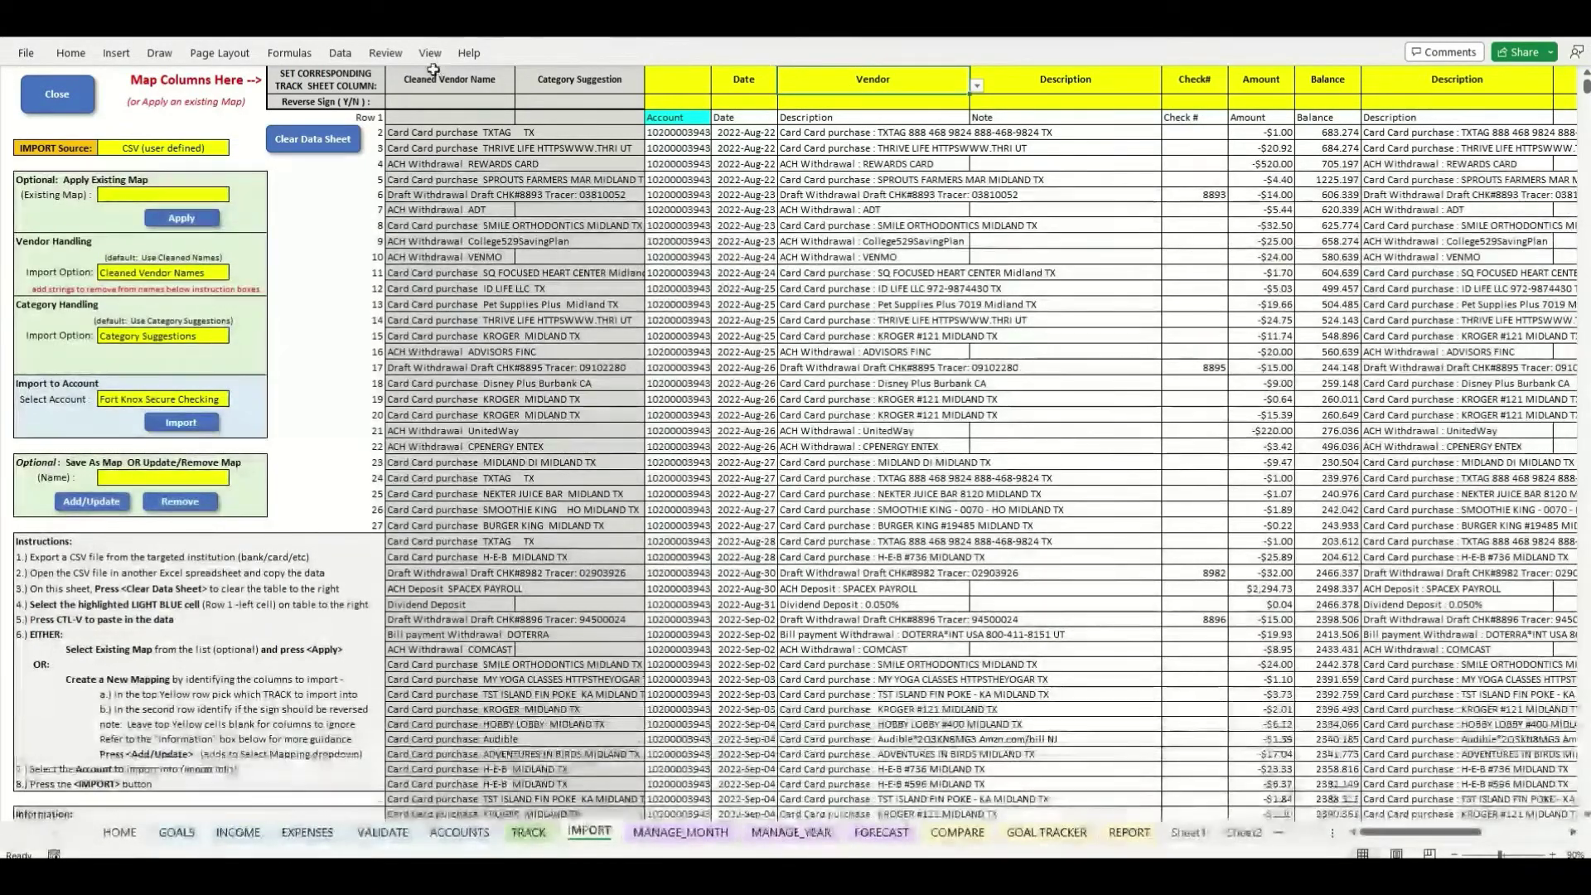
Examine the Cleaned Vendor Name entries and the Vendor Name Cleaning section for text that should be removed from the names
{"action": "left_click", "coordinate": [436, 83]}
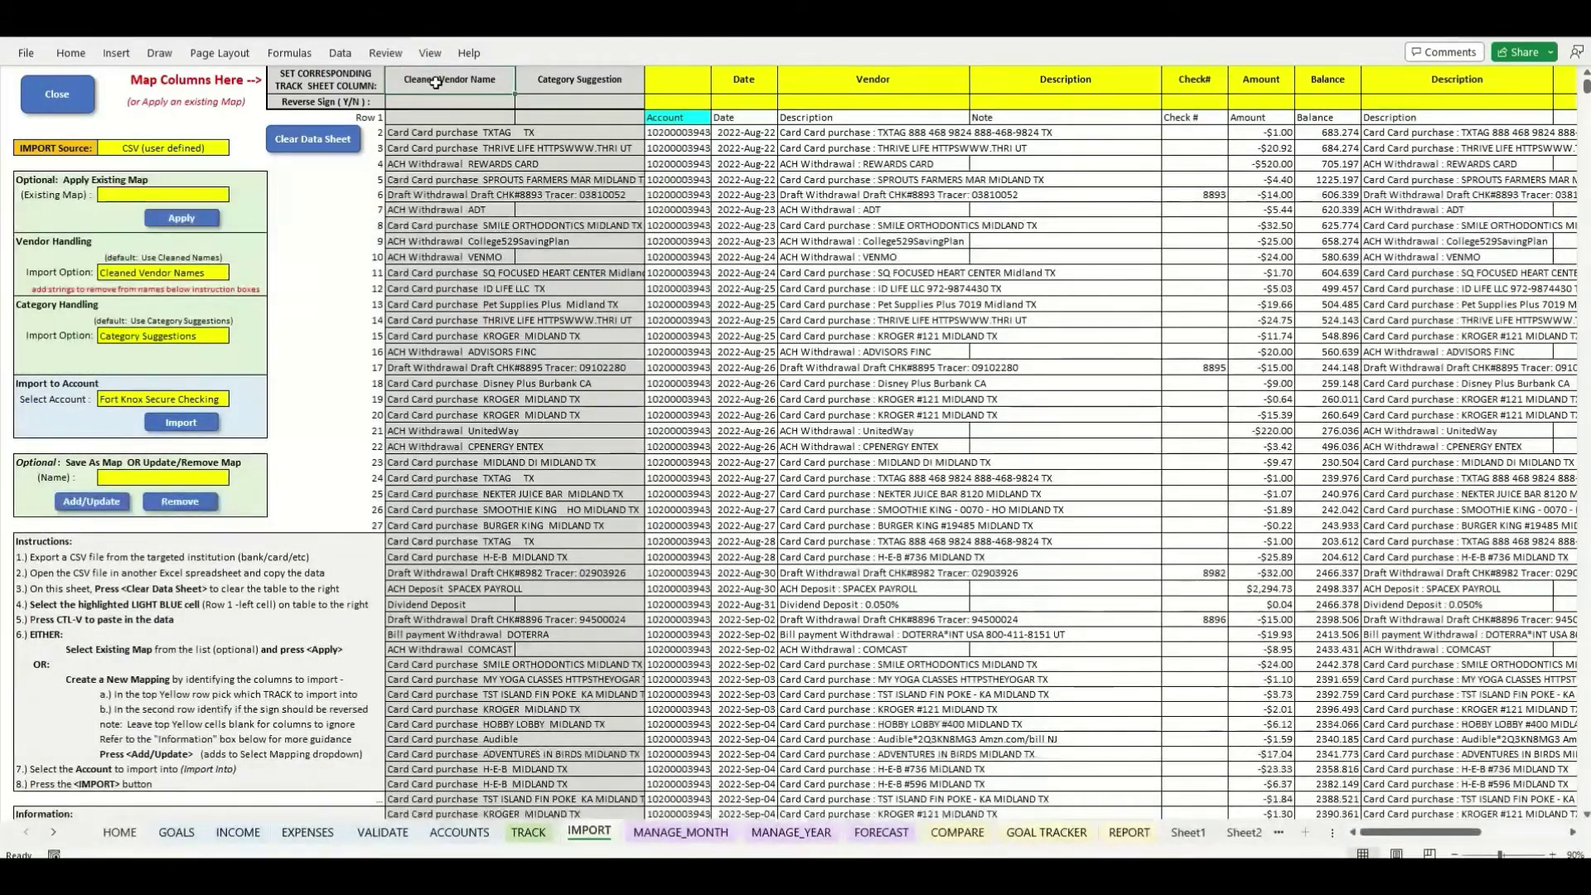
{"action": "left_click", "coordinate": [137, 272]}
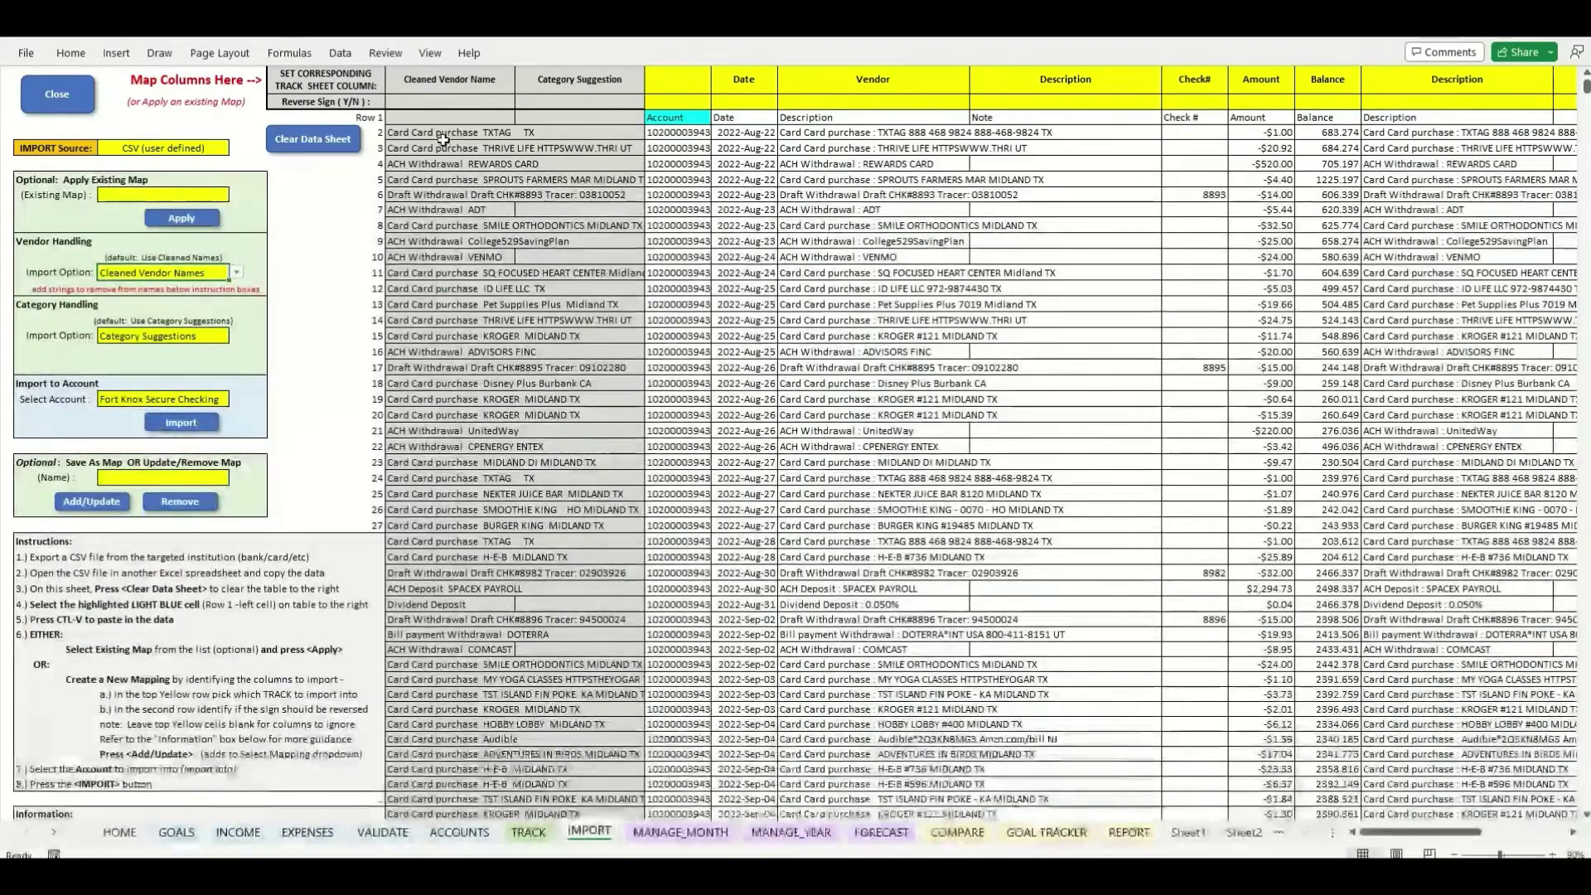
{"action": "left_click_drag", "start_coordinate": [442, 135], "coordinate": [459, 536]}
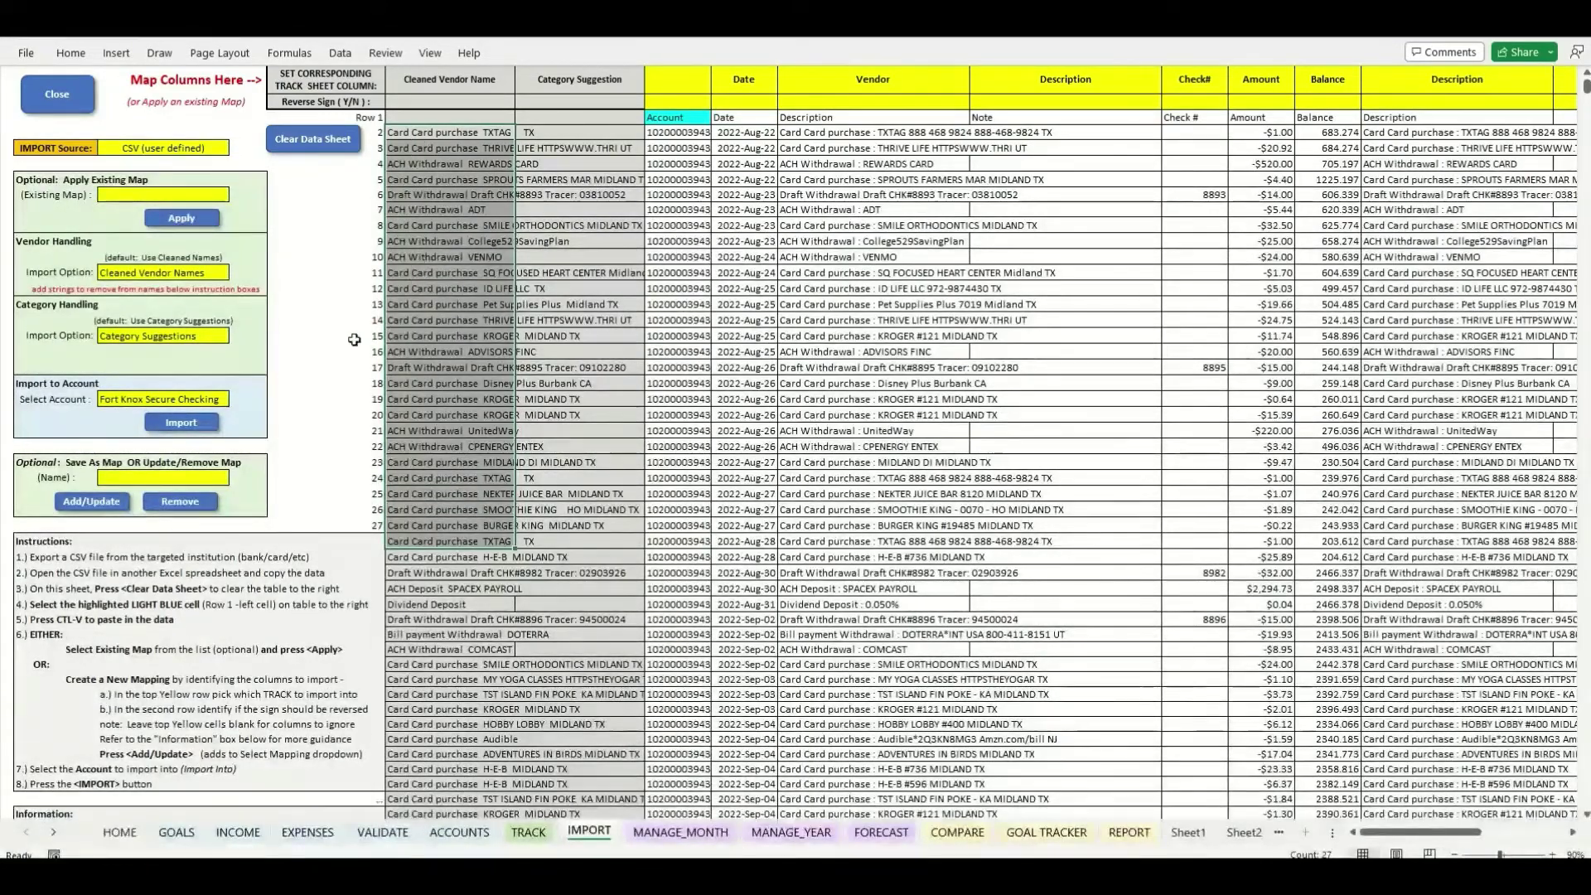
{"action": "scroll", "coordinate": [314, 379], "scroll_direction": "down", "scroll_amount": 9}
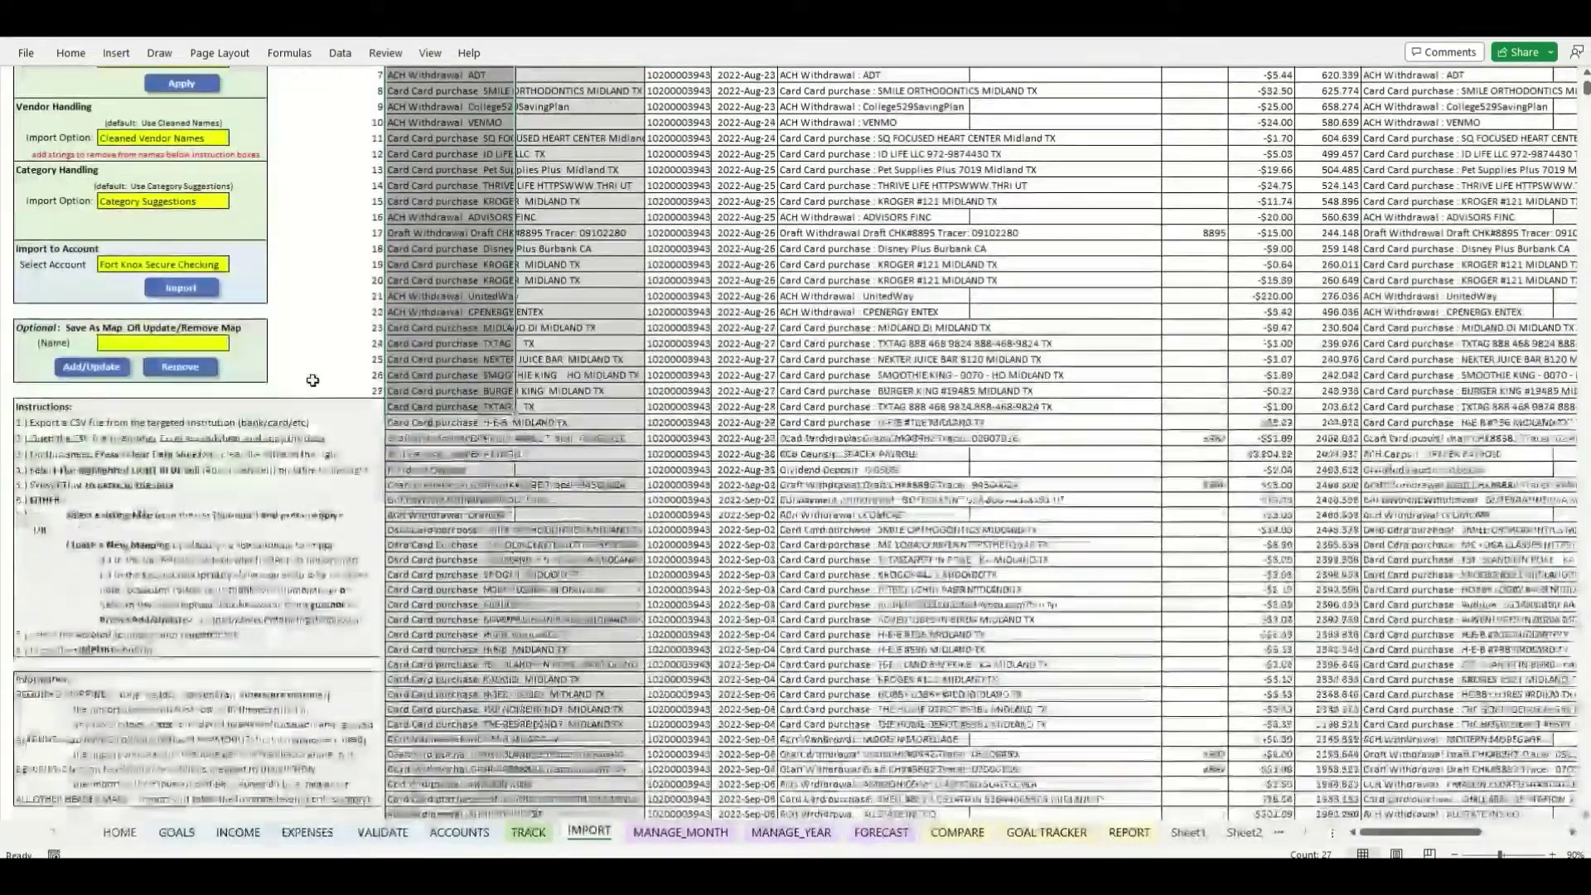
{"action": "scroll", "coordinate": [309, 389], "scroll_direction": "down", "scroll_amount": 11}
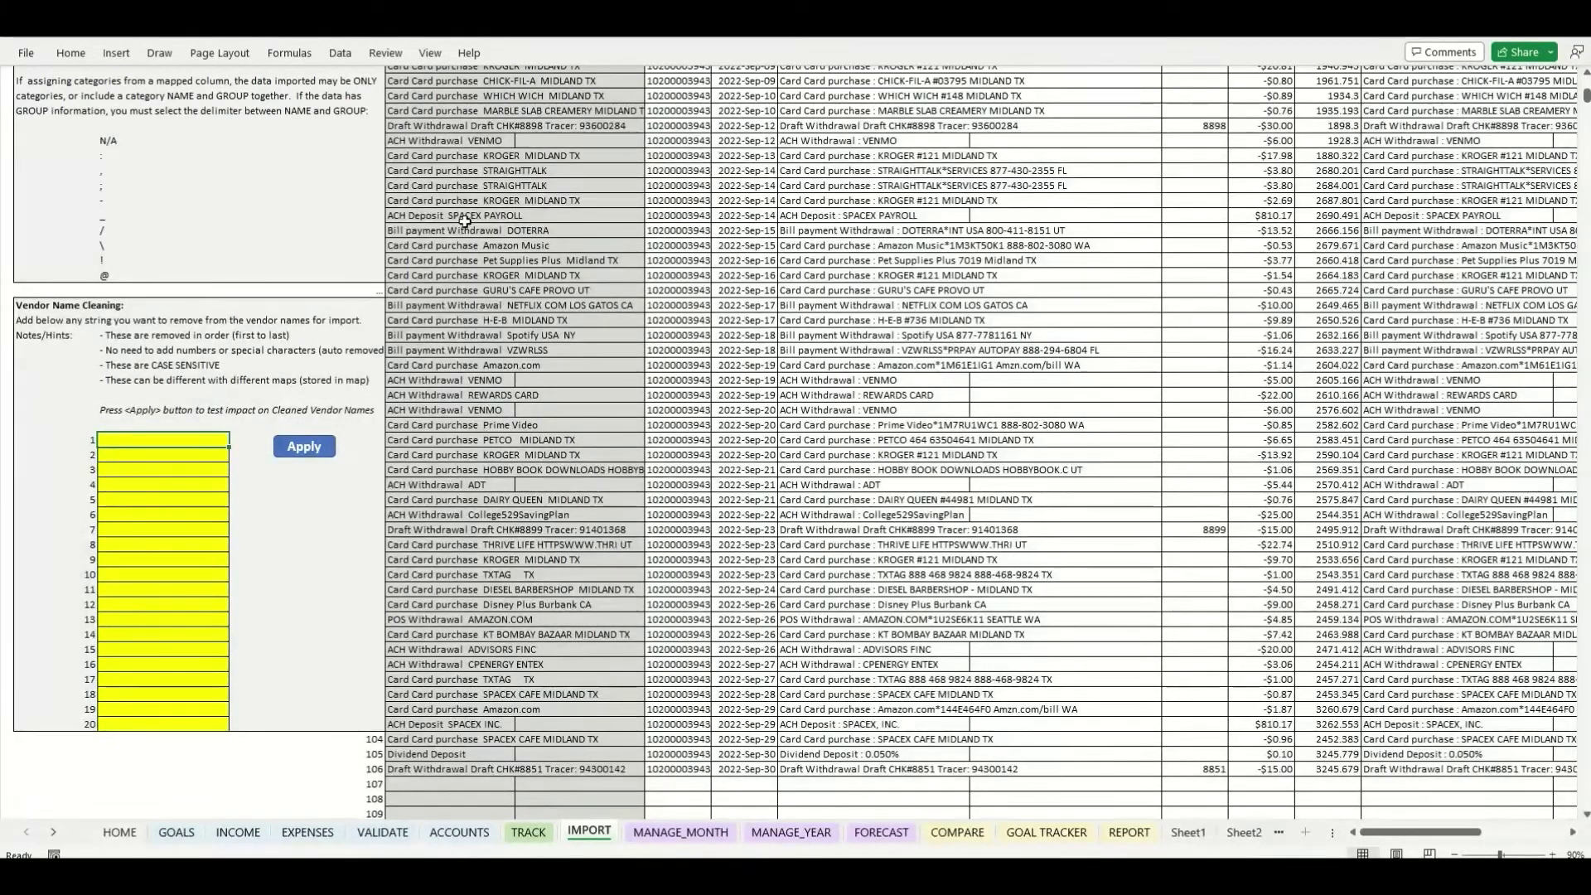
{"action": "scroll", "coordinate": [464, 220], "scroll_direction": "up", "scroll_amount": 20}
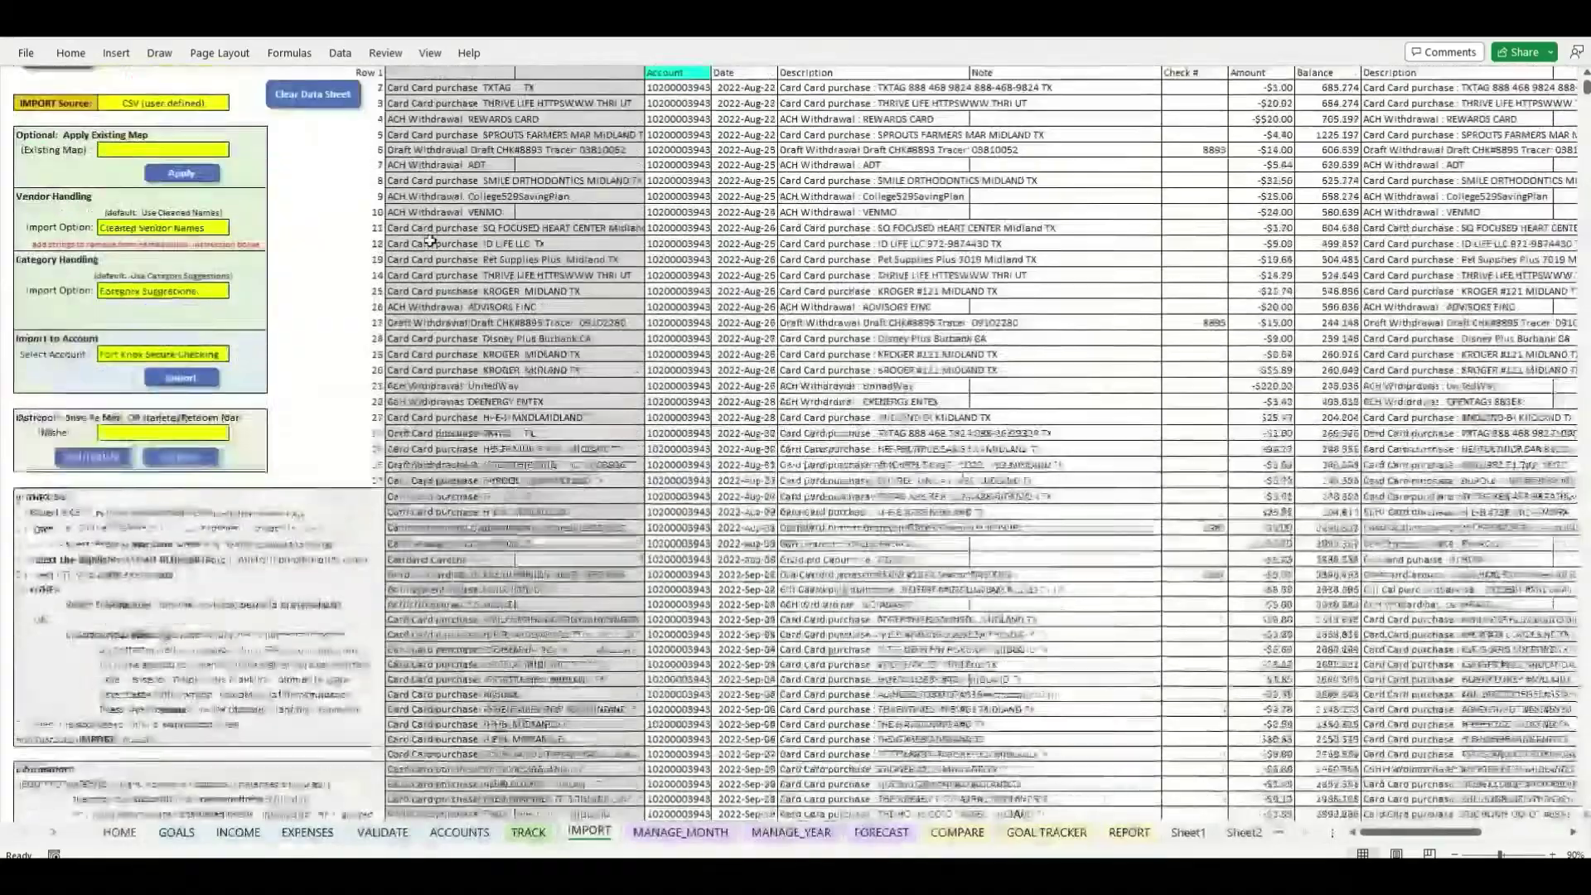
{"action": "scroll", "coordinate": [430, 240], "scroll_direction": "up", "scroll_amount": 1}
{"action": "scroll", "coordinate": [430, 242], "scroll_direction": "down", "scroll_amount": 10}
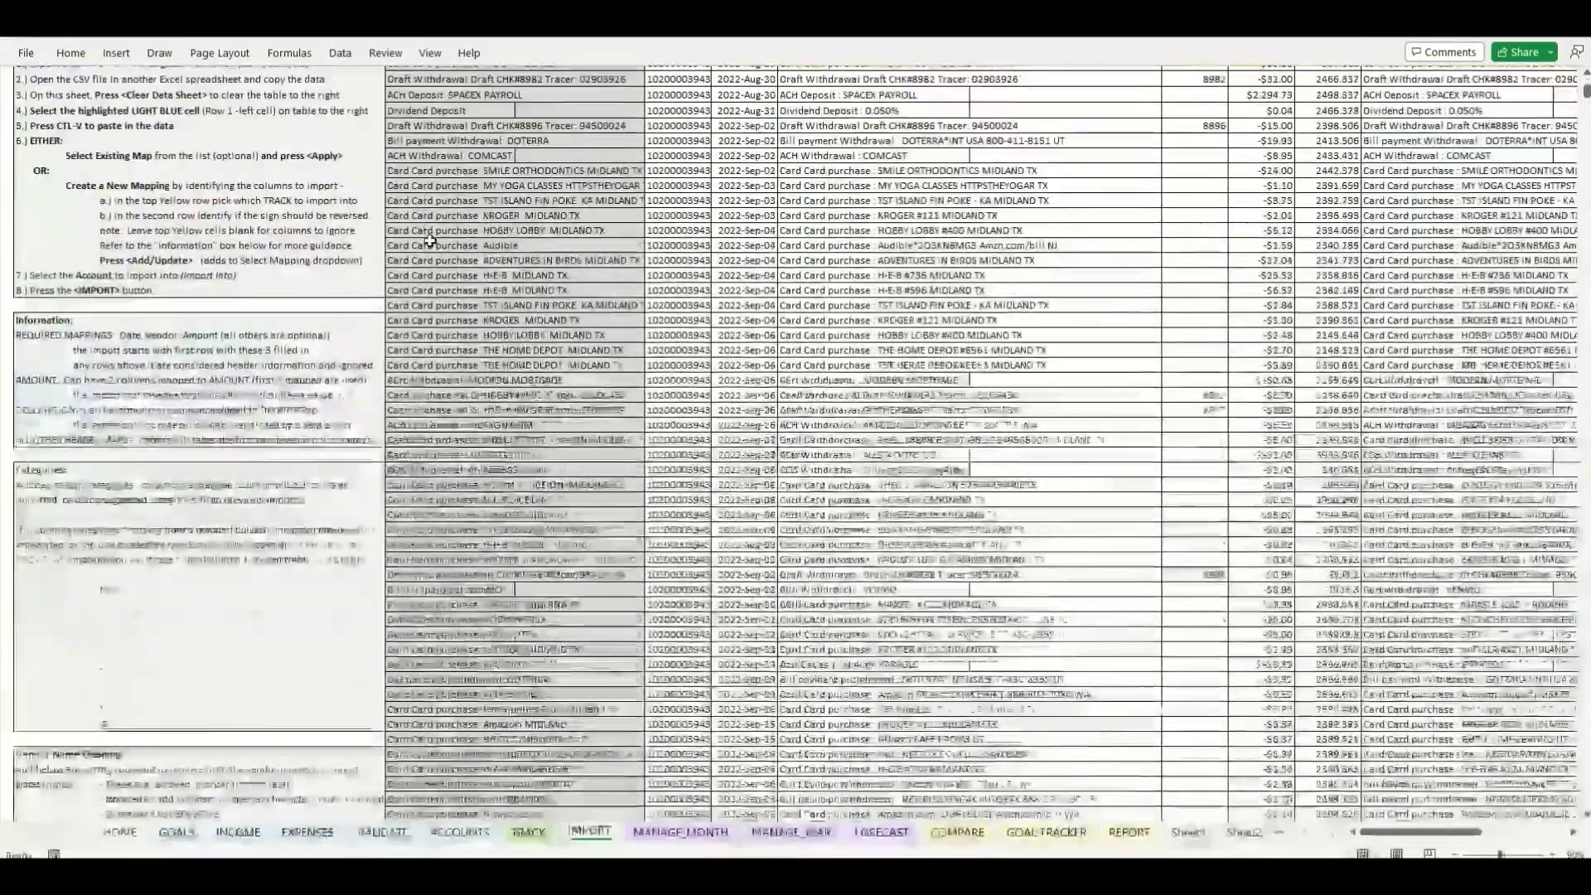
{"action": "scroll", "coordinate": [430, 241], "scroll_direction": "up", "scroll_amount": 10}
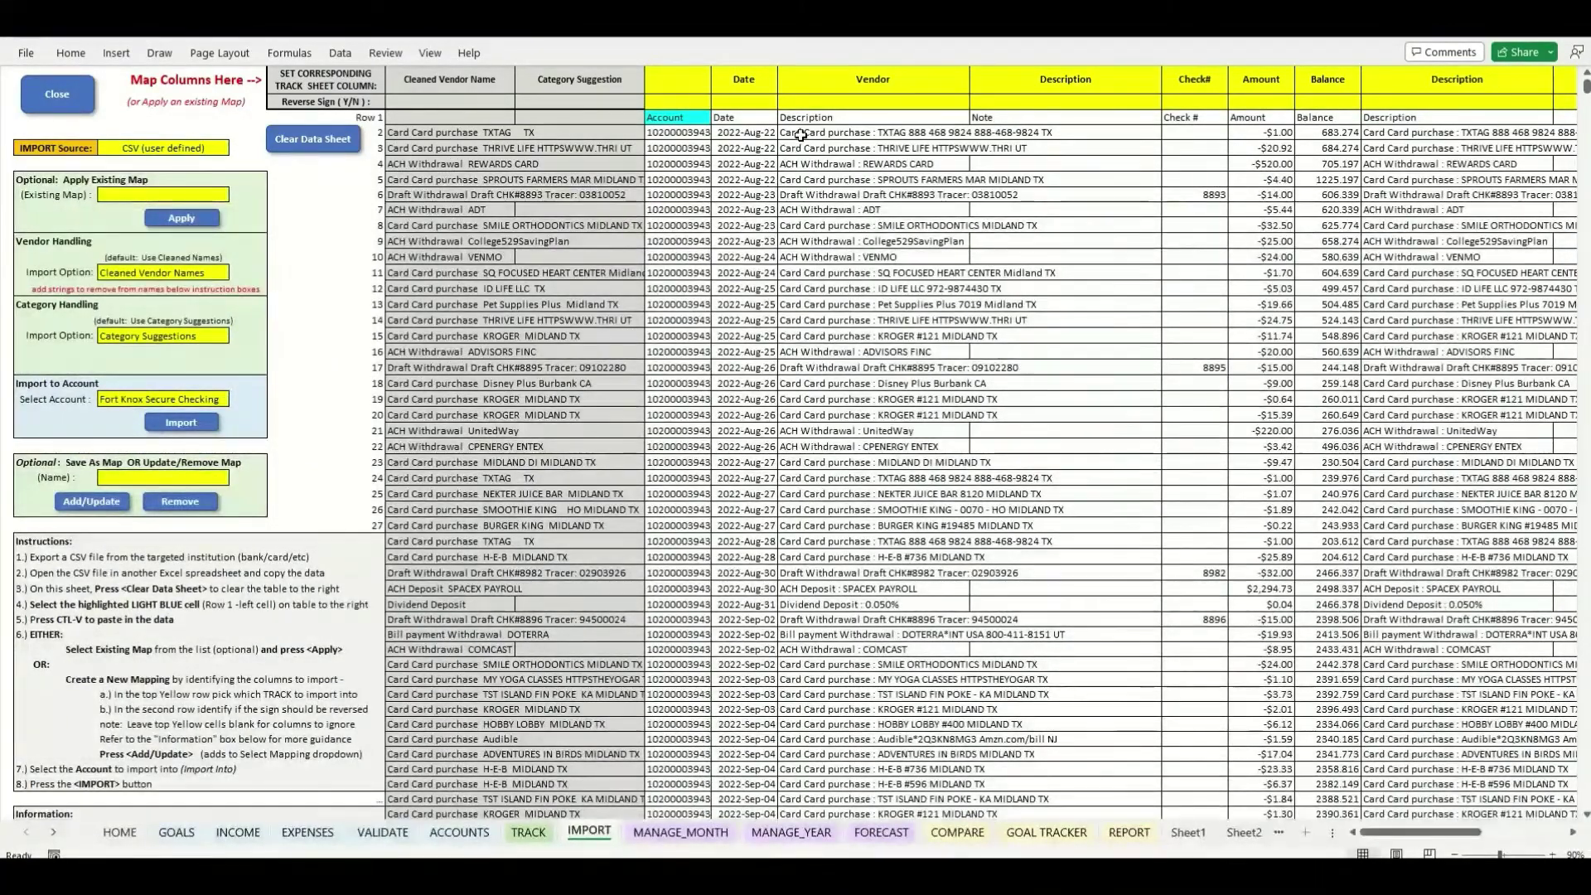
Add "Card Card purchase" as the first Vendor Name Cleaning string and apply it to the cleaned vendor names
{"action": "scroll", "coordinate": [801, 134], "scroll_direction": "down", "scroll_amount": 15}
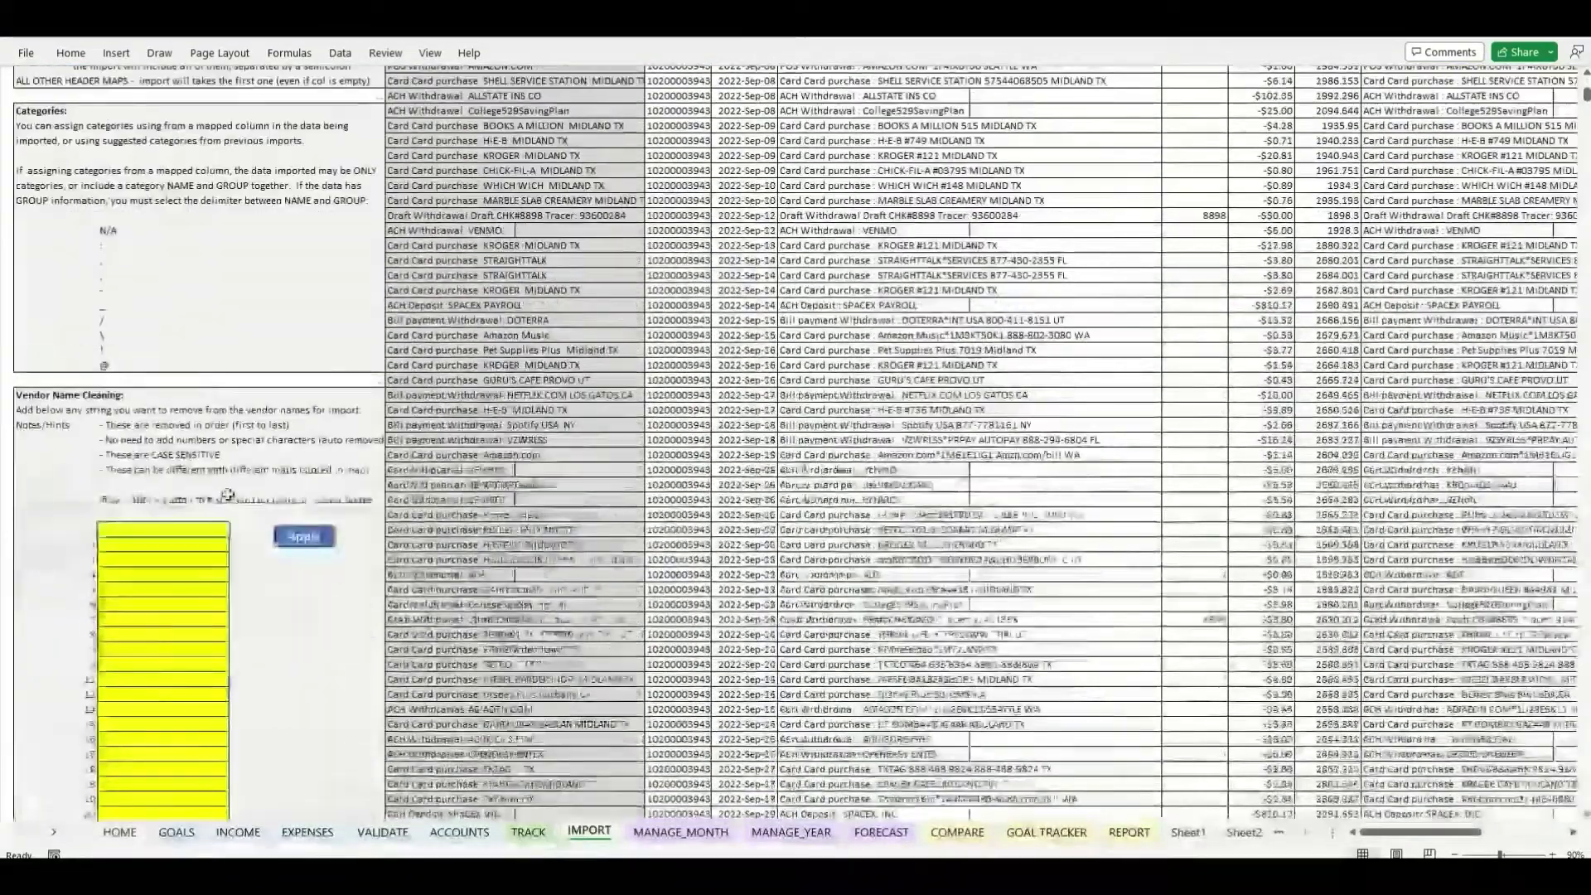
{"action": "scroll", "coordinate": [133, 480], "scroll_direction": "down", "scroll_amount": 1}
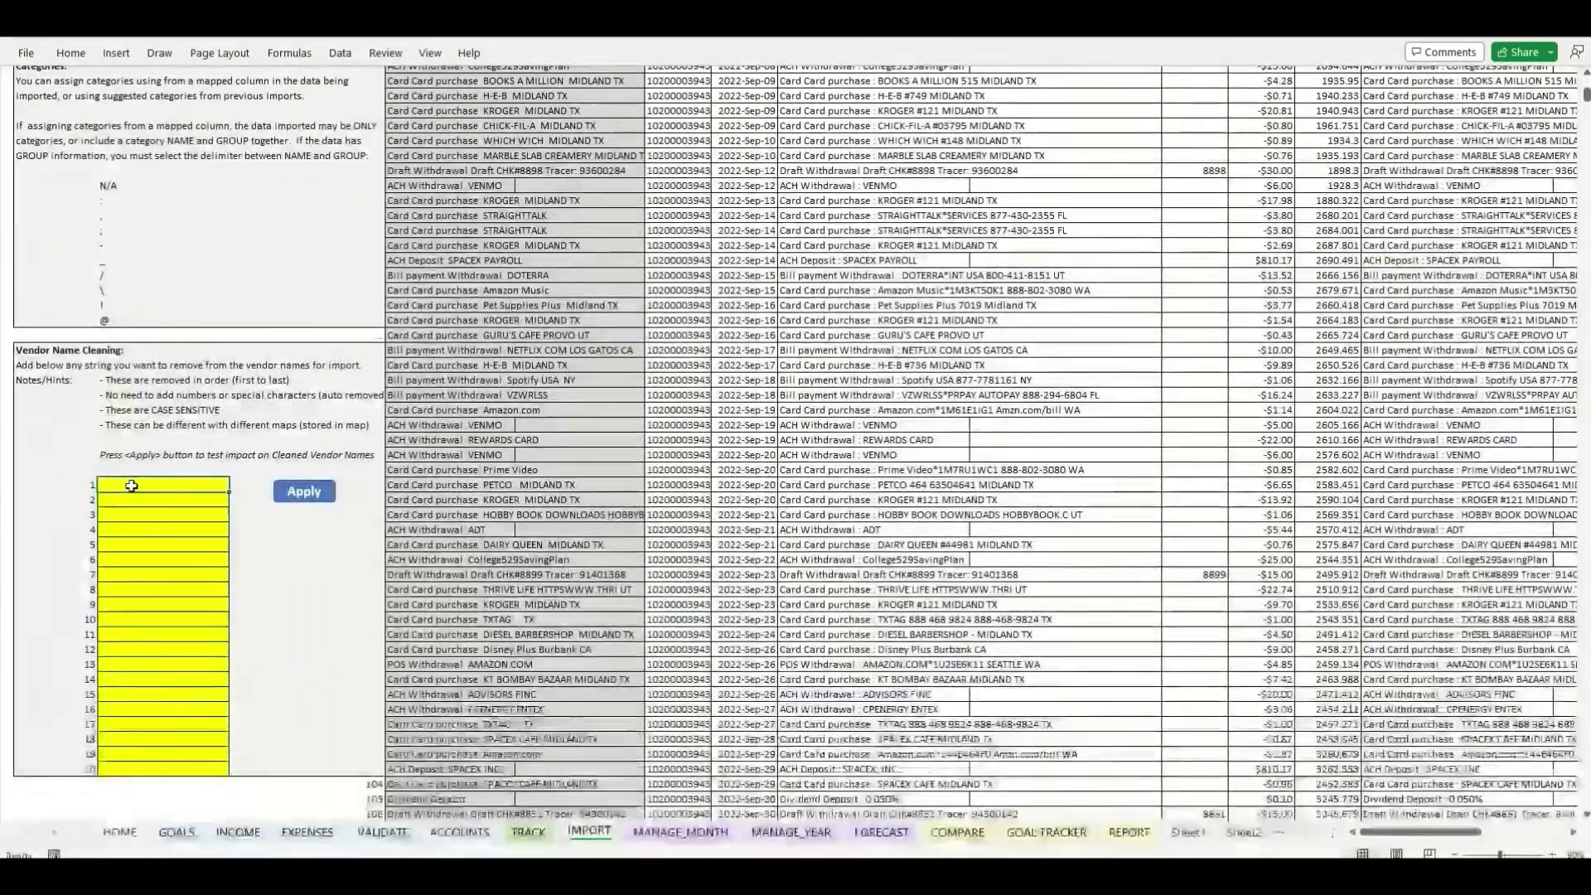
{"action": "type", "text": "Card Card"}
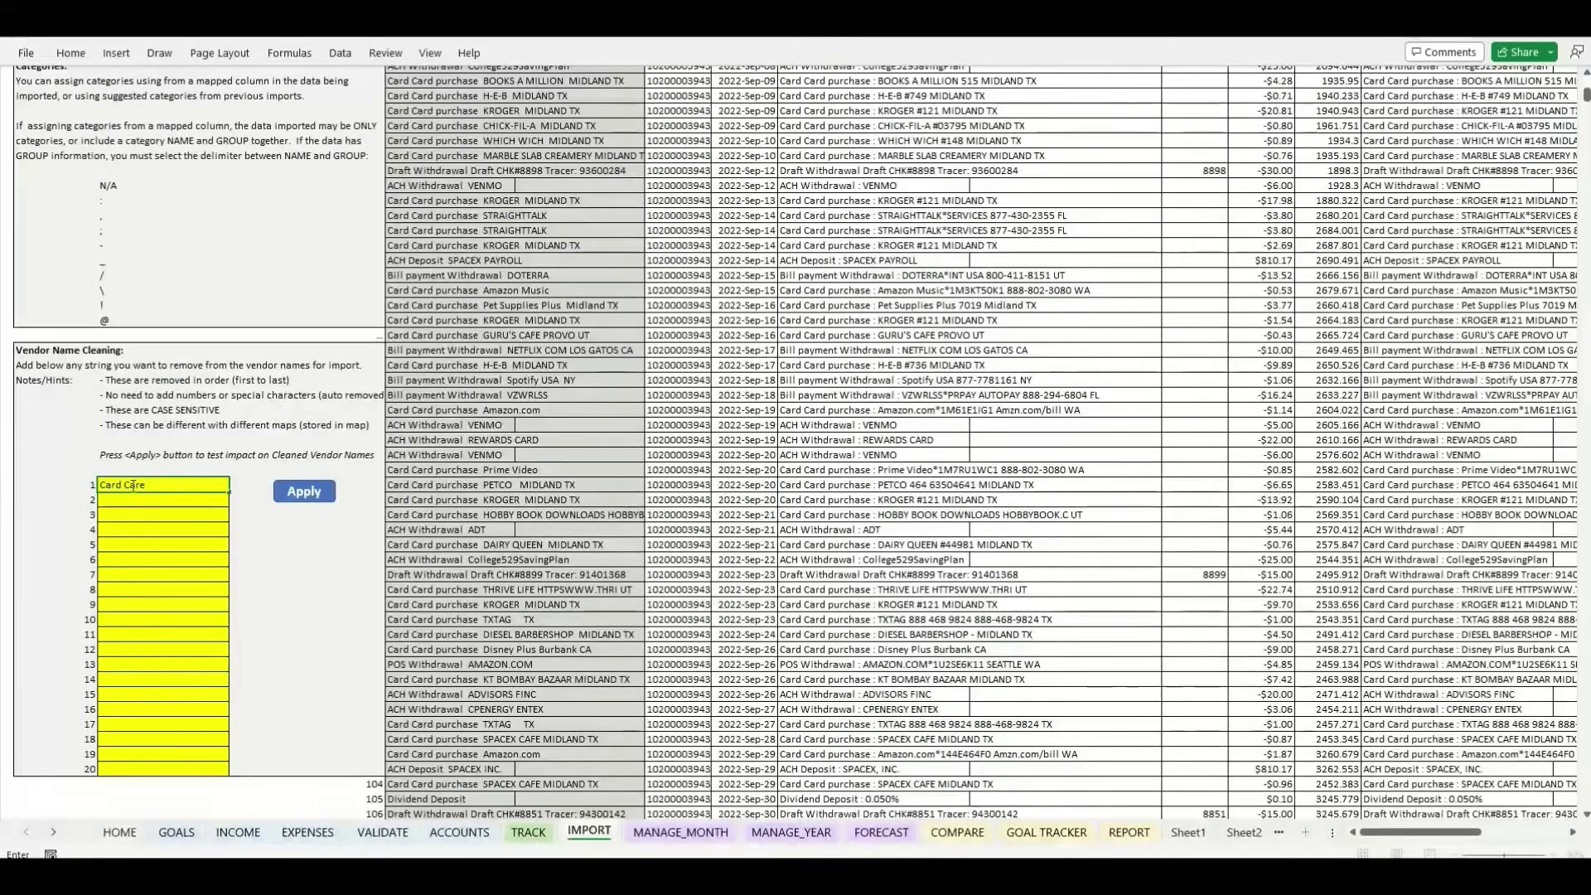
{"action": "type", "text": " purchase"}
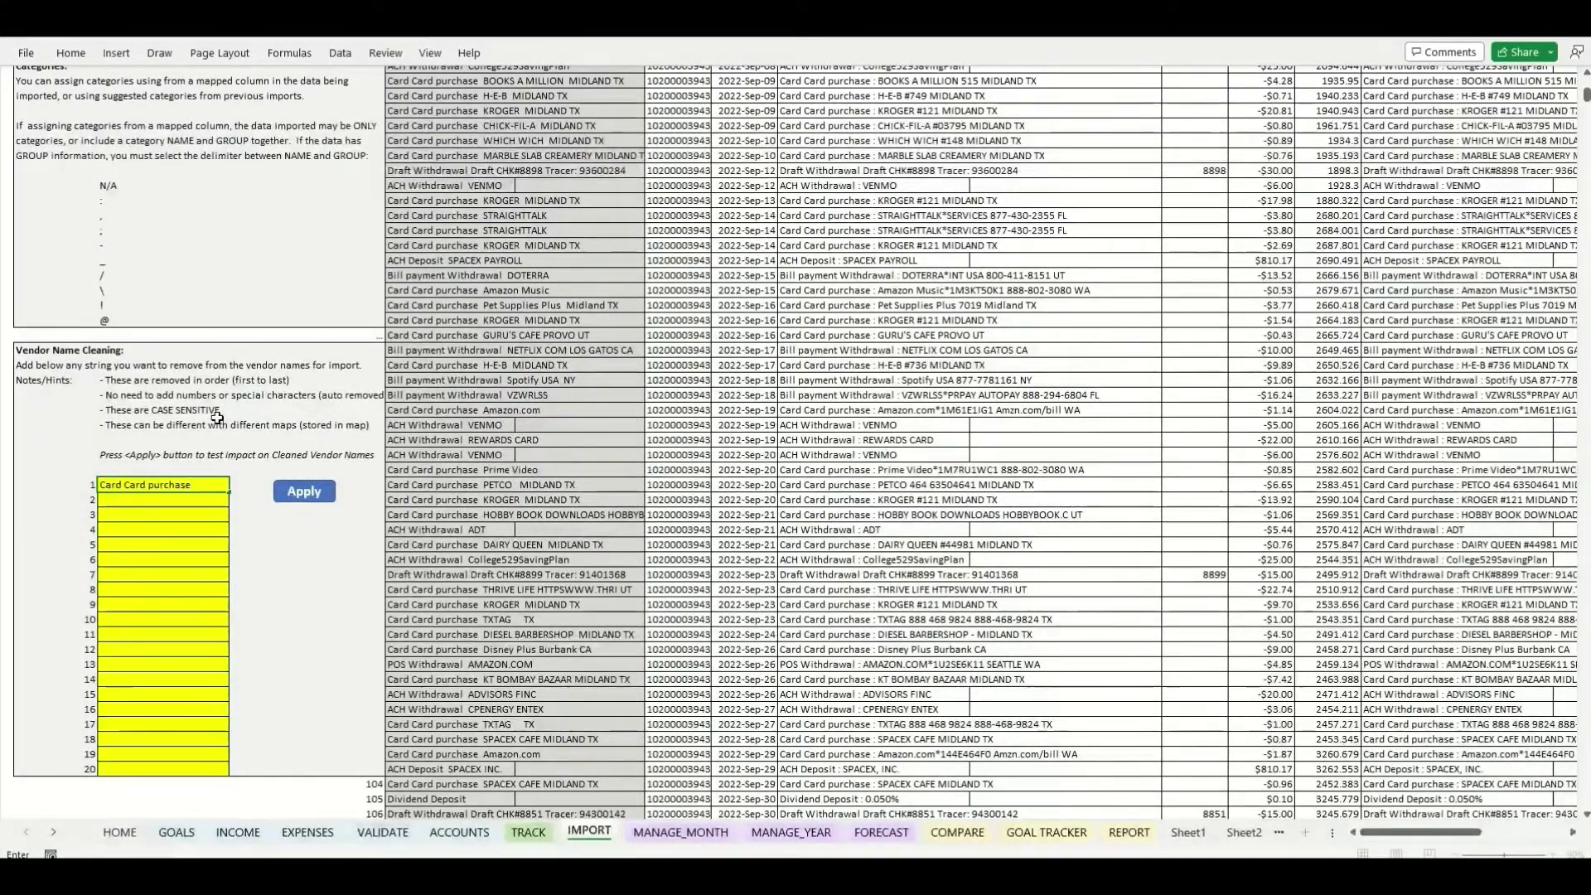
{"action": "left_click", "coordinate": [306, 492]}
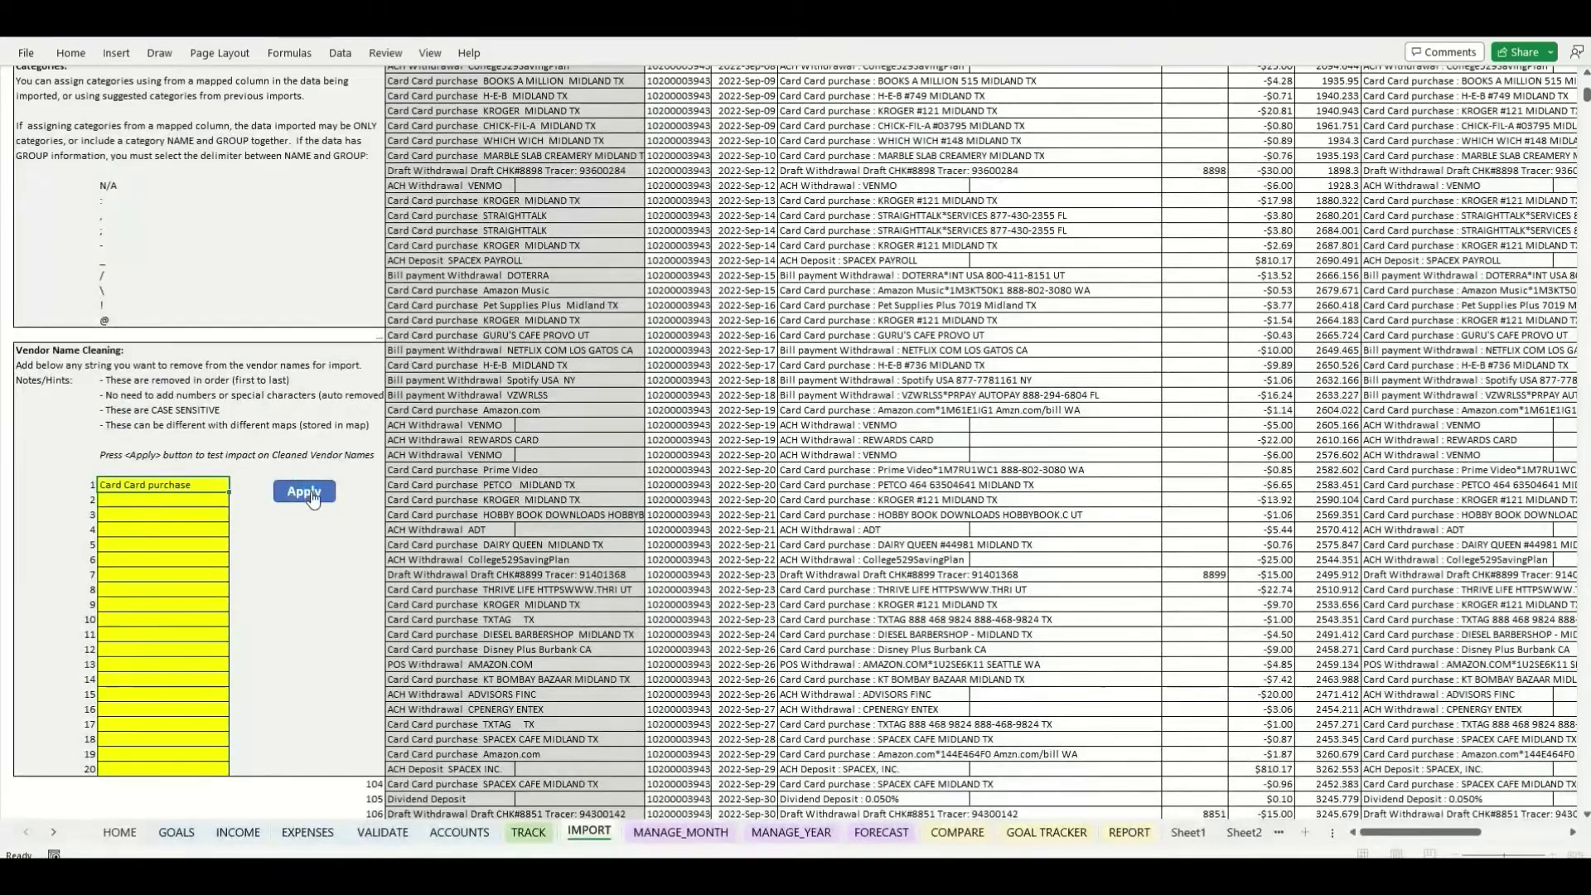
{"action": "left_click", "coordinate": [923, 499]}
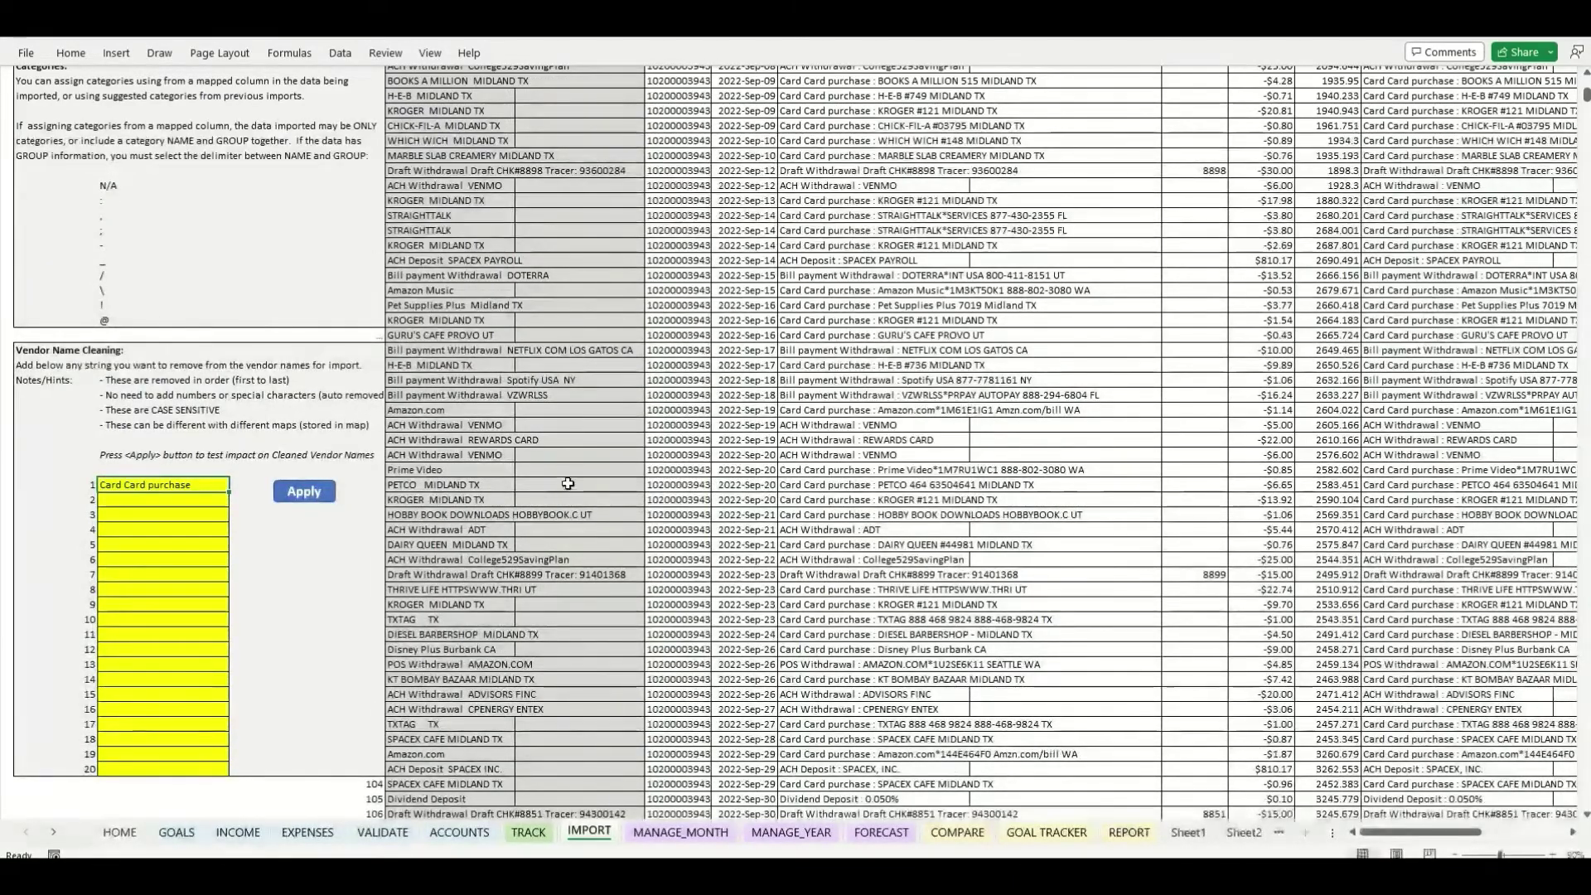
Copy "HTTPSWWW.THRI UT" from the THRIVE LIFE description in row 3 into the second Vendor Name Cleaning string and apply it
{"action": "scroll", "coordinate": [402, 367], "scroll_direction": "up", "scroll_amount": 4}
{"action": "scroll", "coordinate": [402, 367], "scroll_direction": "up", "scroll_amount": 15}
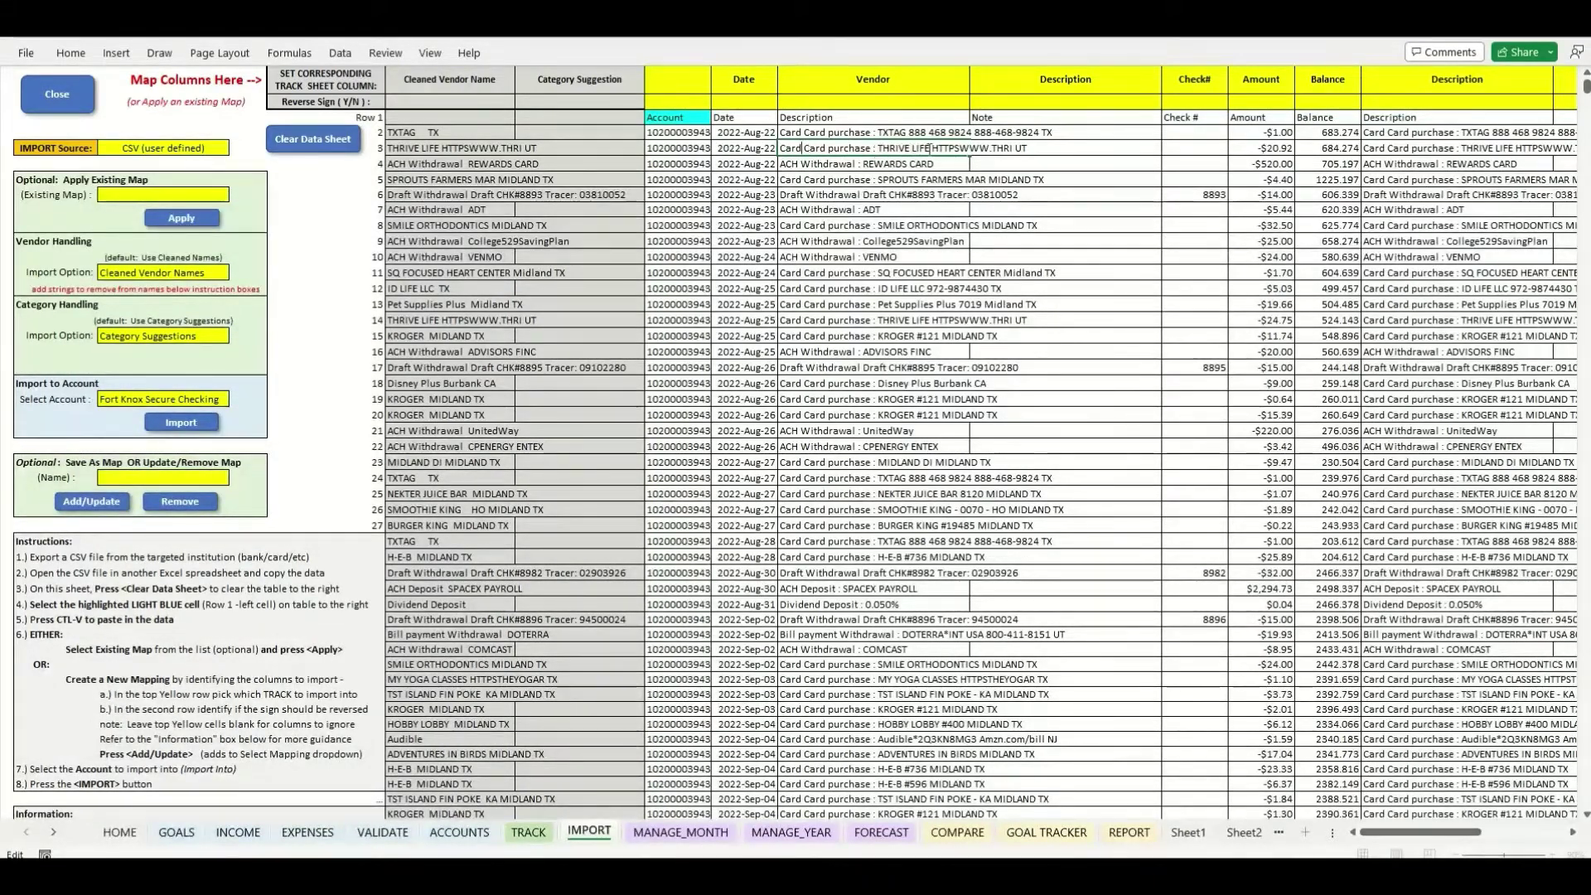
{"action": "left_click_drag", "start_coordinate": [933, 150], "coordinate": [1050, 149]}
{"action": "key", "text": "ctrl+c"}
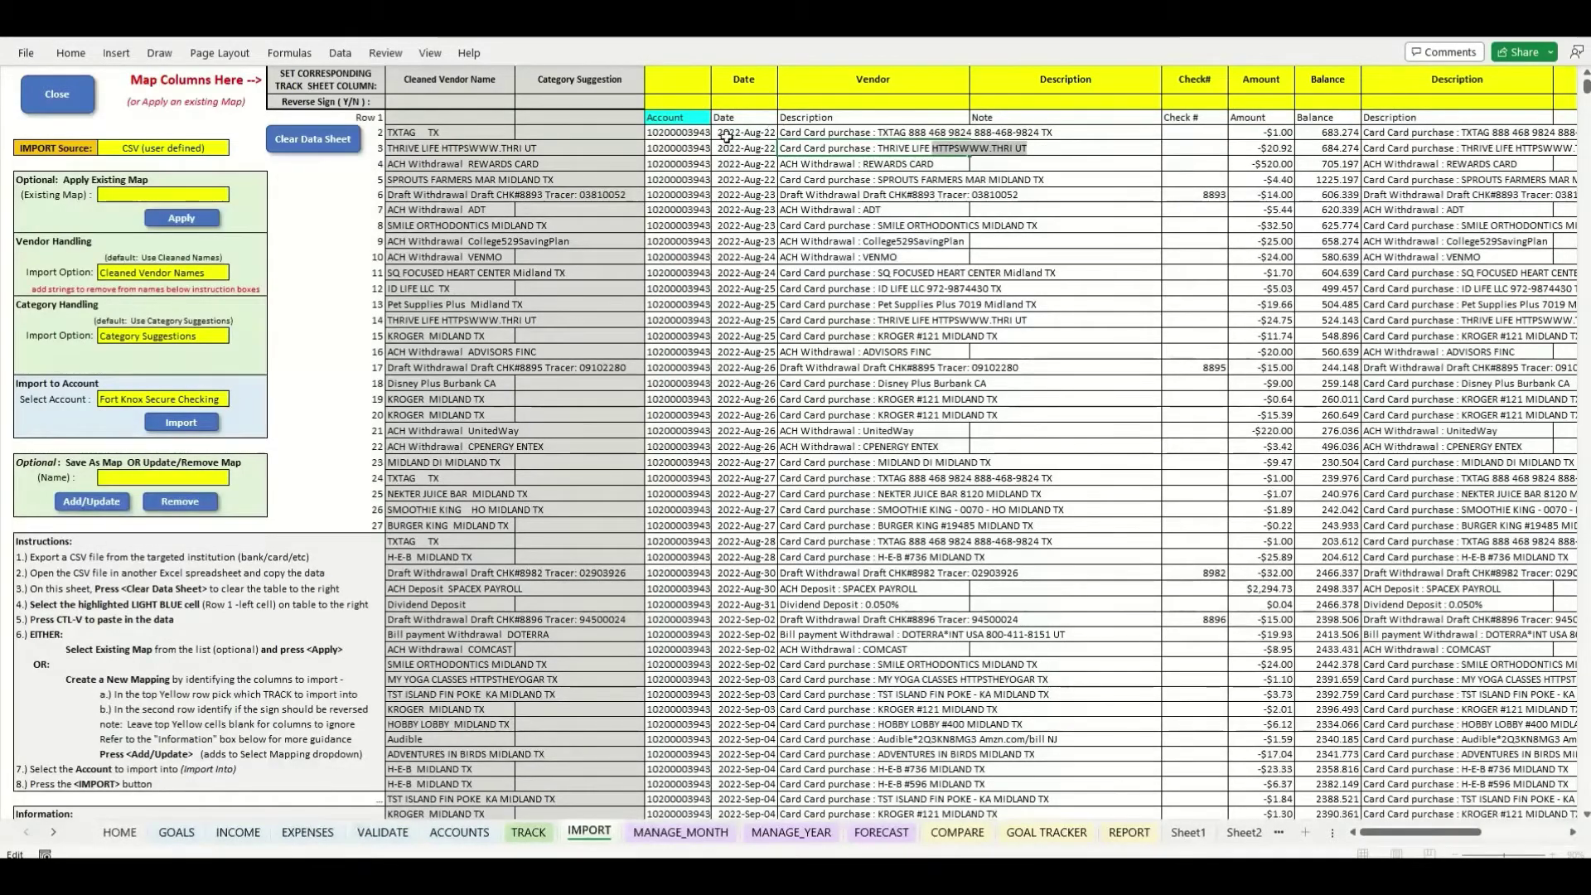
{"action": "key", "text": "Escape"}
{"action": "scroll", "coordinate": [452, 345], "scroll_direction": "down", "scroll_amount": 7}
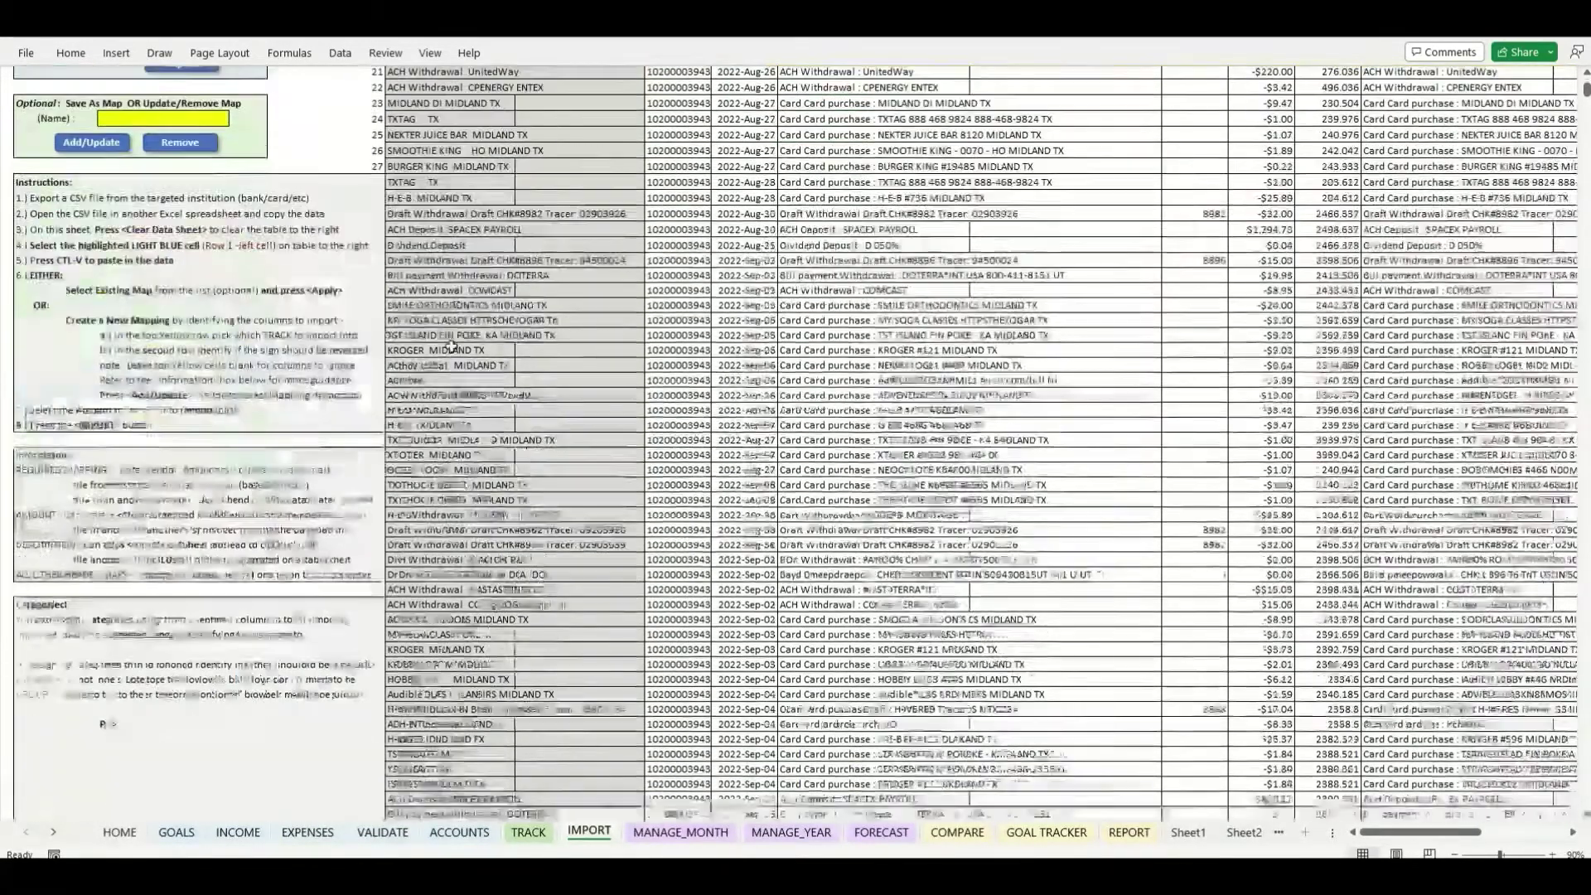
{"action": "scroll", "coordinate": [451, 345], "scroll_direction": "down", "scroll_amount": 15}
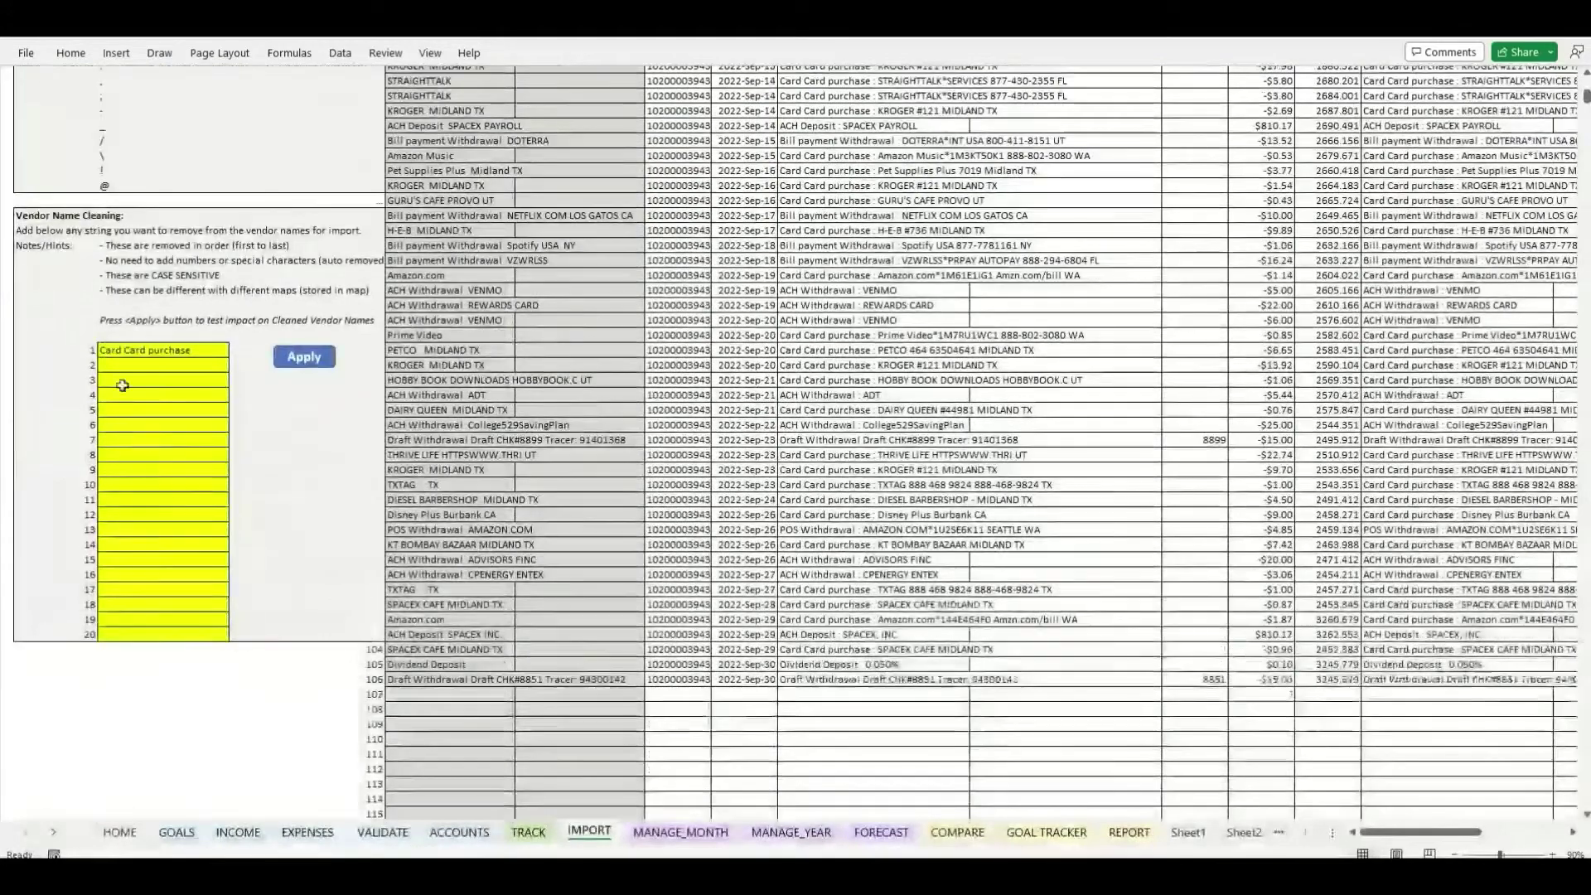
{"action": "double_click", "coordinate": [131, 365]}
{"action": "key", "text": "ctrl+v"}
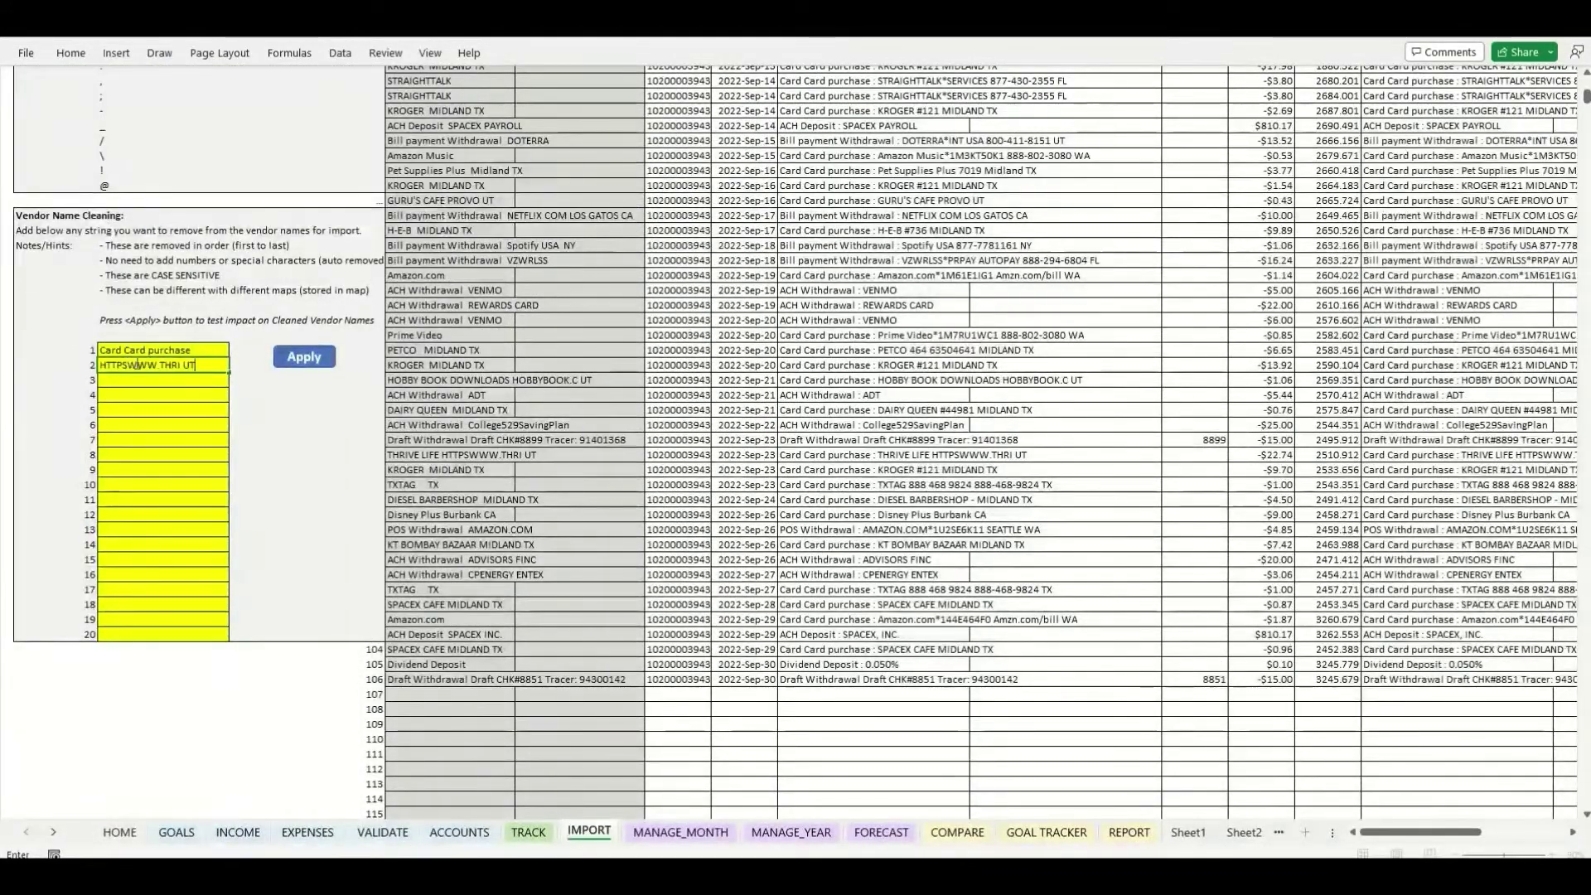
{"action": "left_click", "coordinate": [304, 356]}
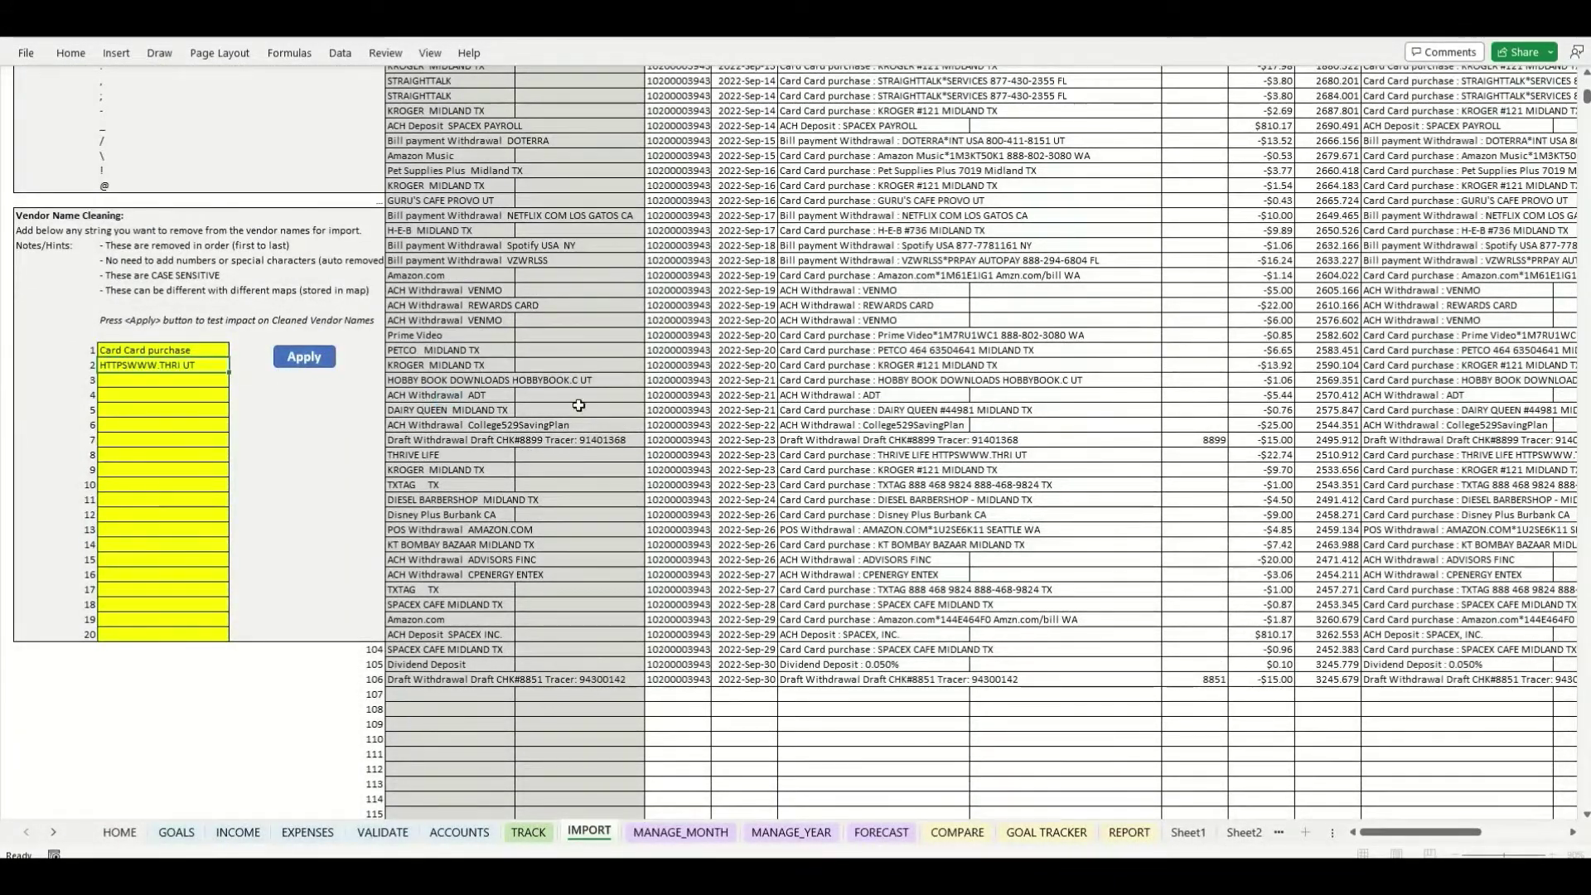
{"action": "left_click", "coordinate": [923, 500]}
Copy "ACH Withdrawal" from the REWARDS CARD description in row 4 into the third Vendor Name Cleaning string and apply it
{"action": "scroll", "coordinate": [784, 448], "scroll_direction": "up", "scroll_amount": 3}
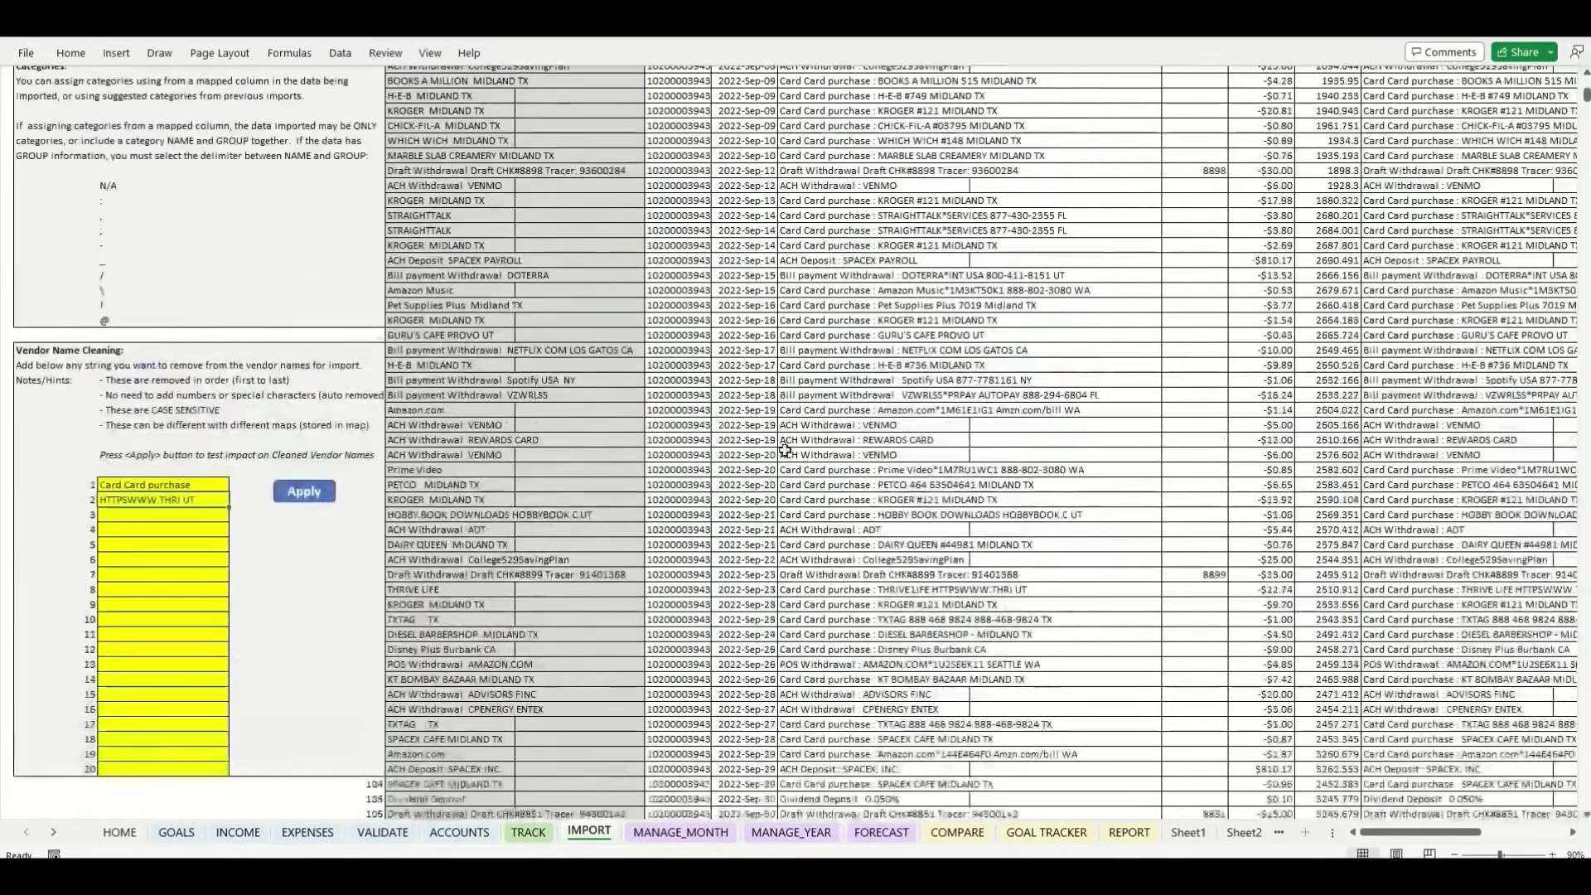
{"action": "scroll", "coordinate": [785, 448], "scroll_direction": "up", "scroll_amount": 15}
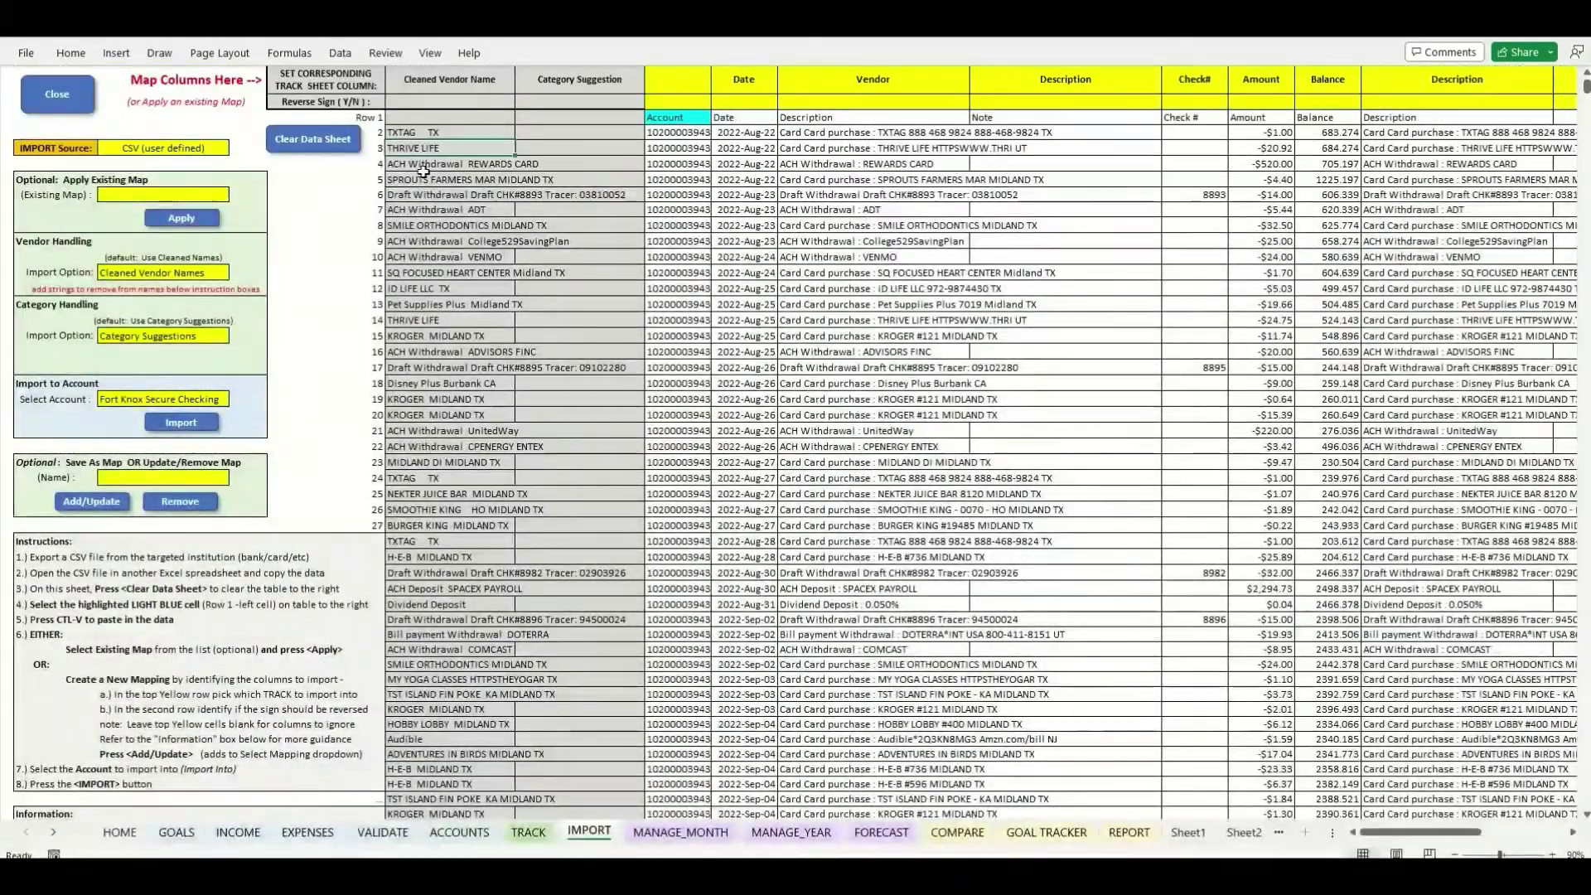
{"action": "left_click", "coordinate": [414, 164]}
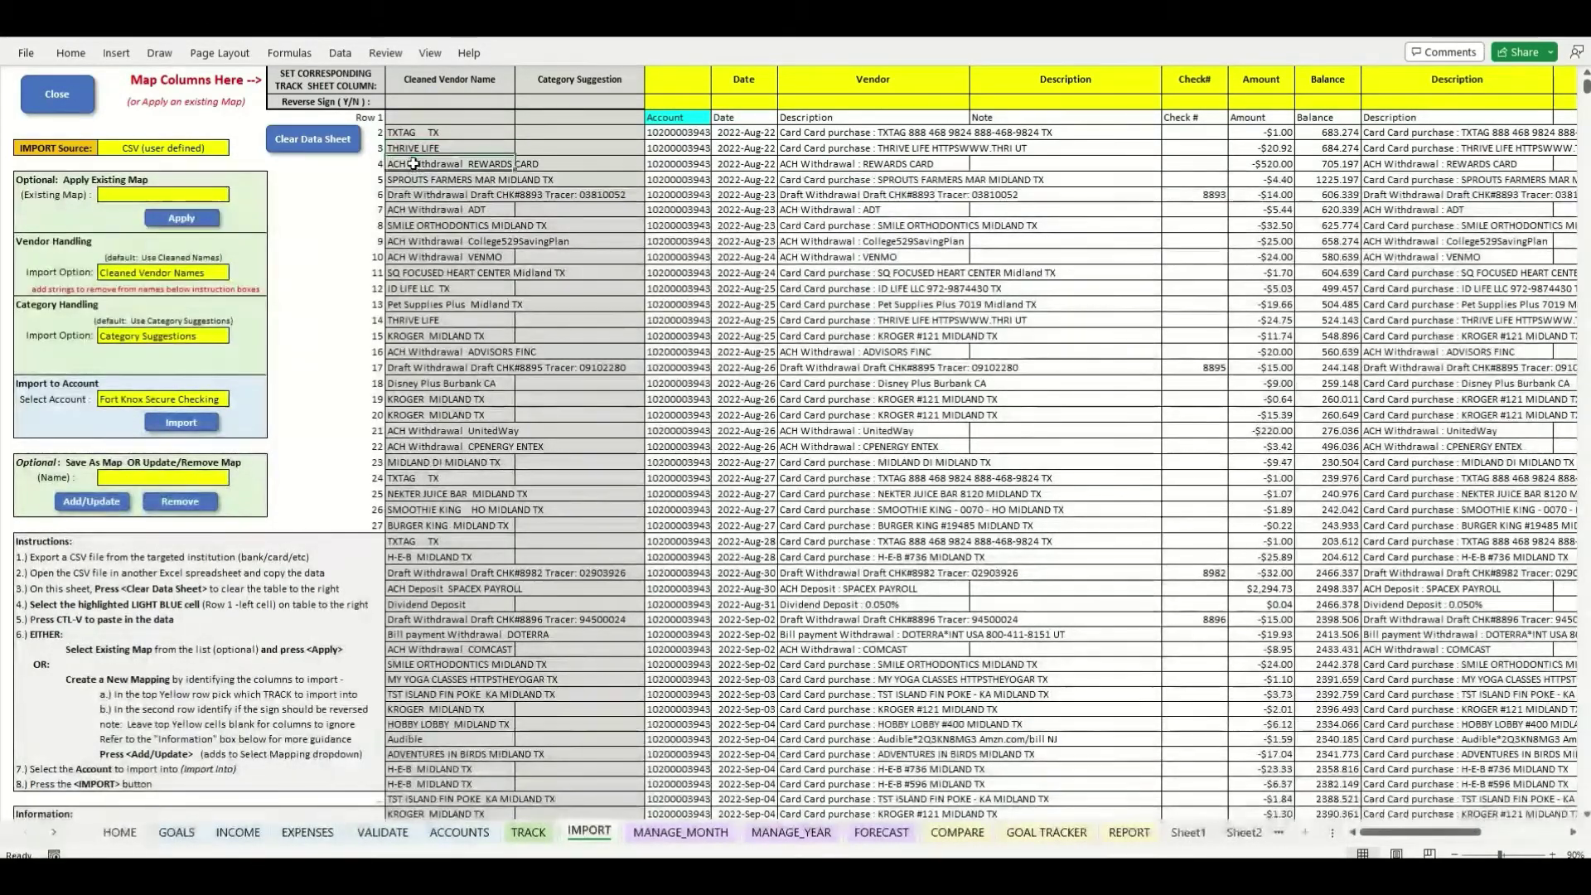
{"action": "left_click", "coordinate": [806, 164]}
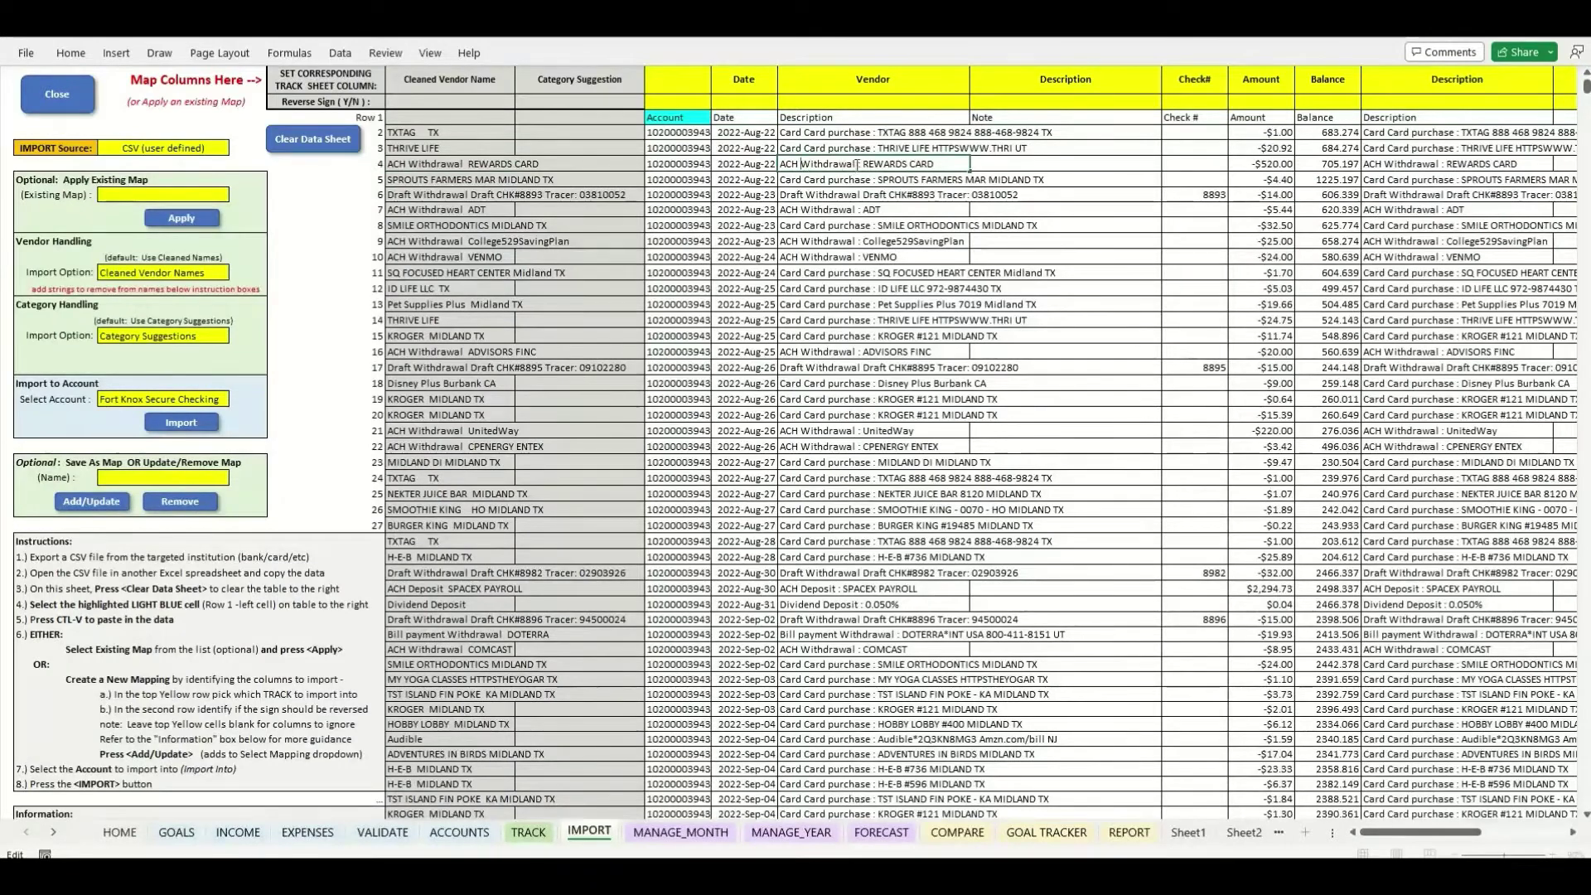
{"action": "left_click_drag", "start_coordinate": [857, 164], "coordinate": [769, 162]}
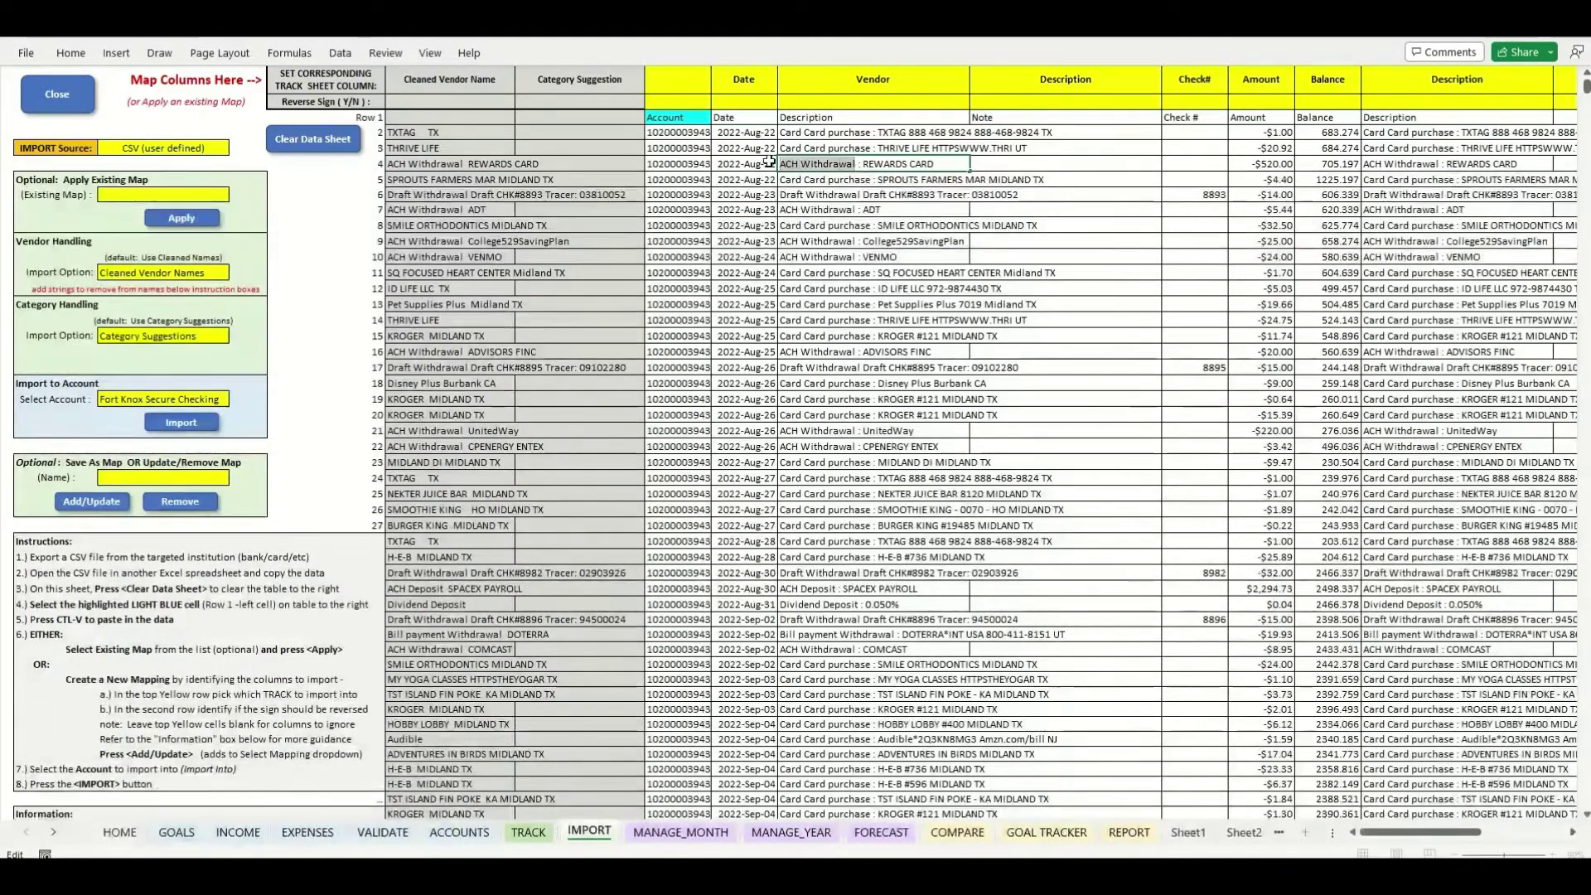
{"action": "key", "text": "Escape"}
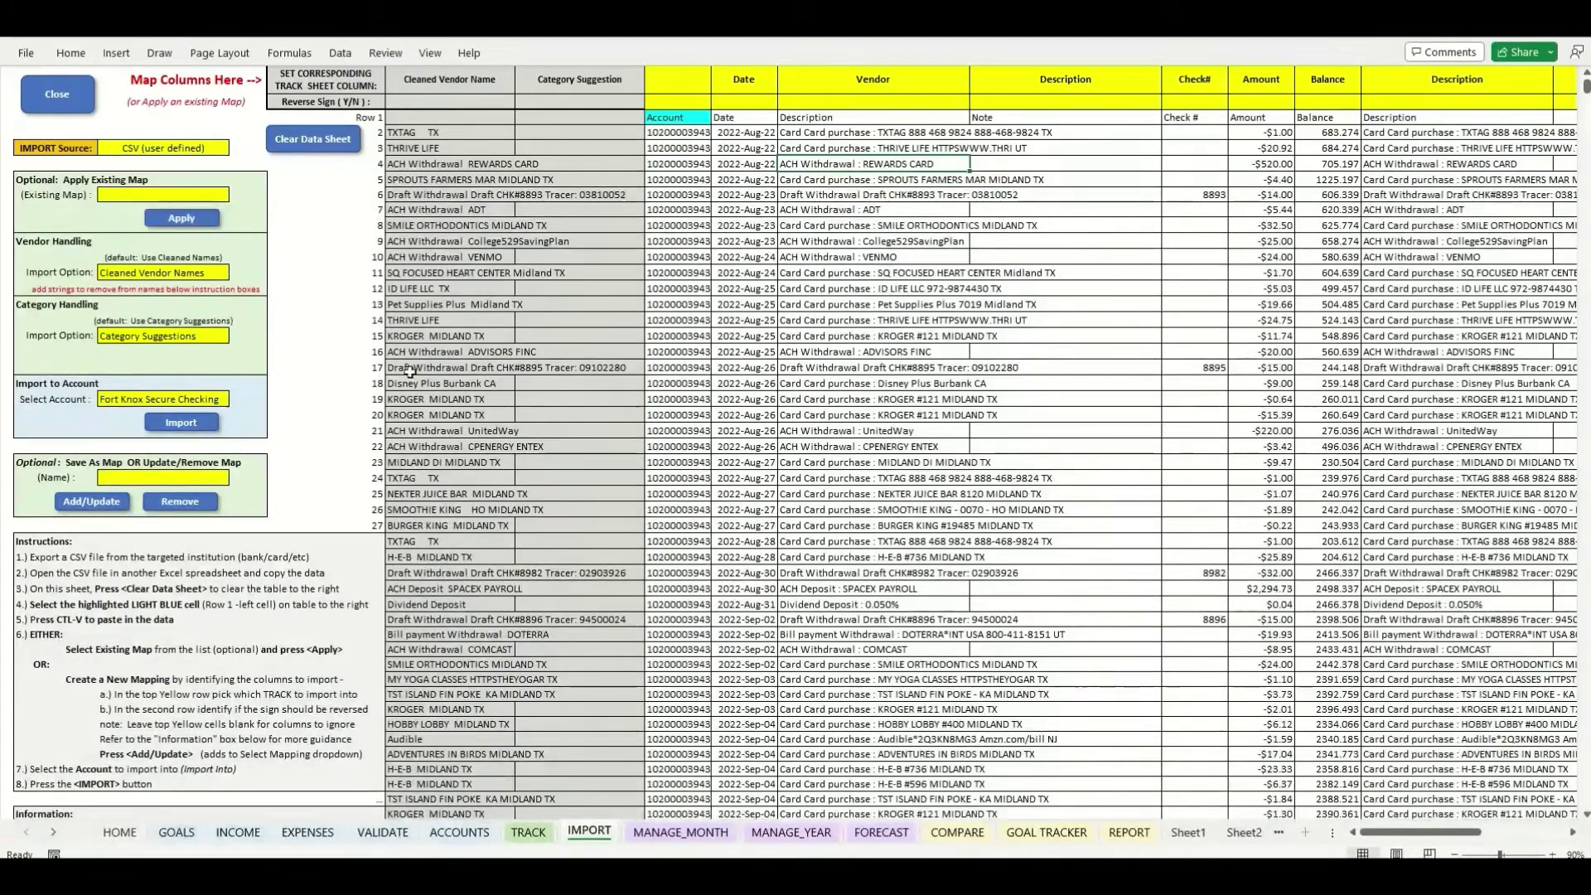
{"action": "scroll", "coordinate": [409, 372], "scroll_direction": "down", "scroll_amount": 10}
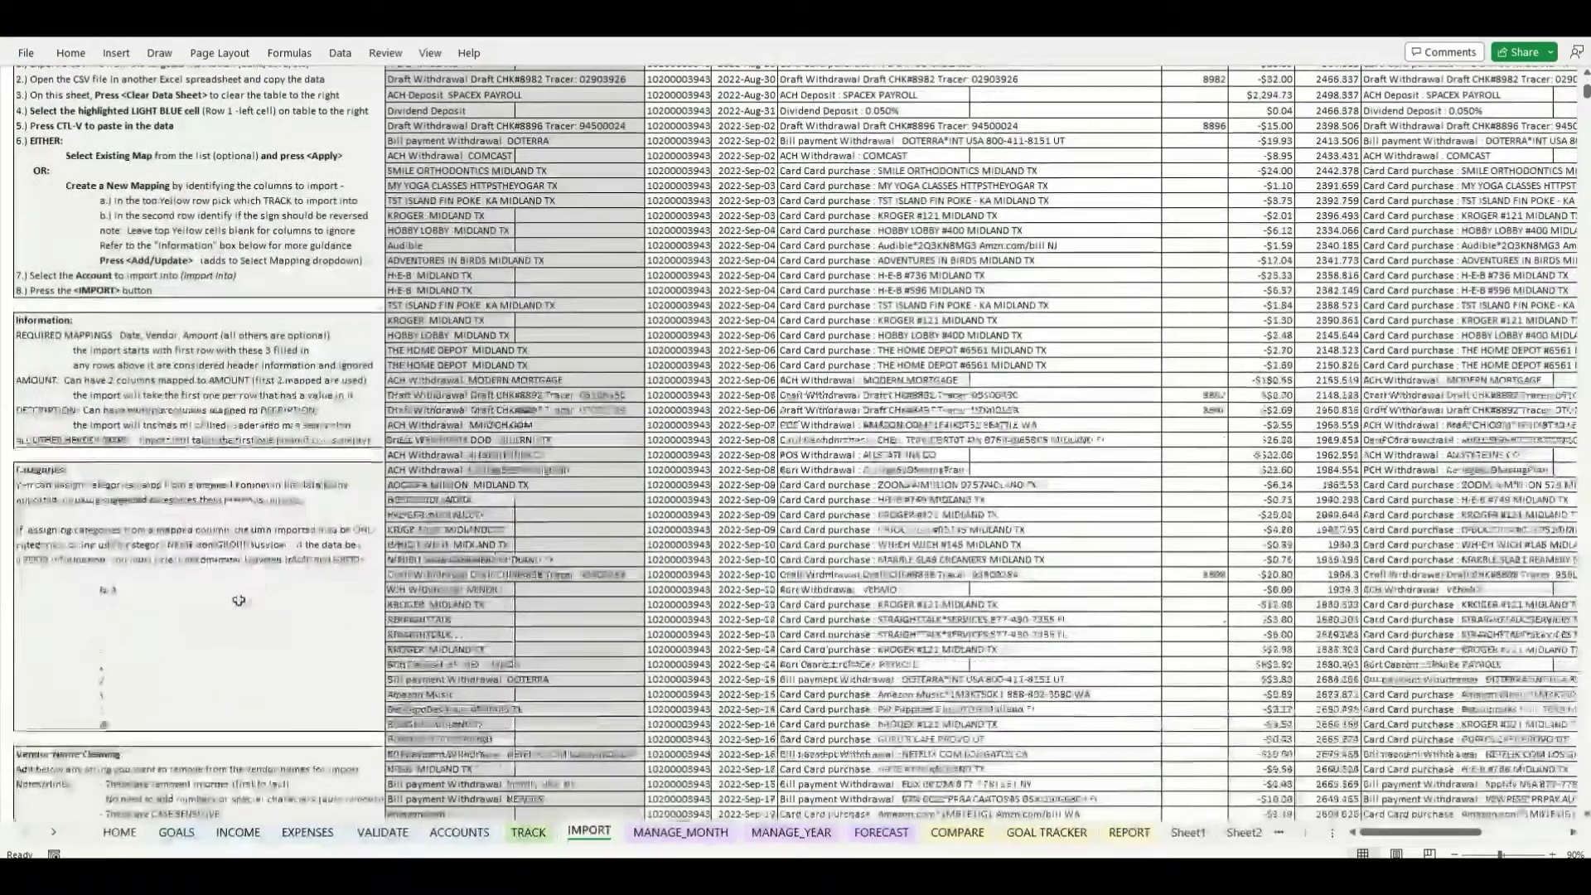
{"action": "scroll", "coordinate": [238, 600], "scroll_direction": "down", "scroll_amount": 14}
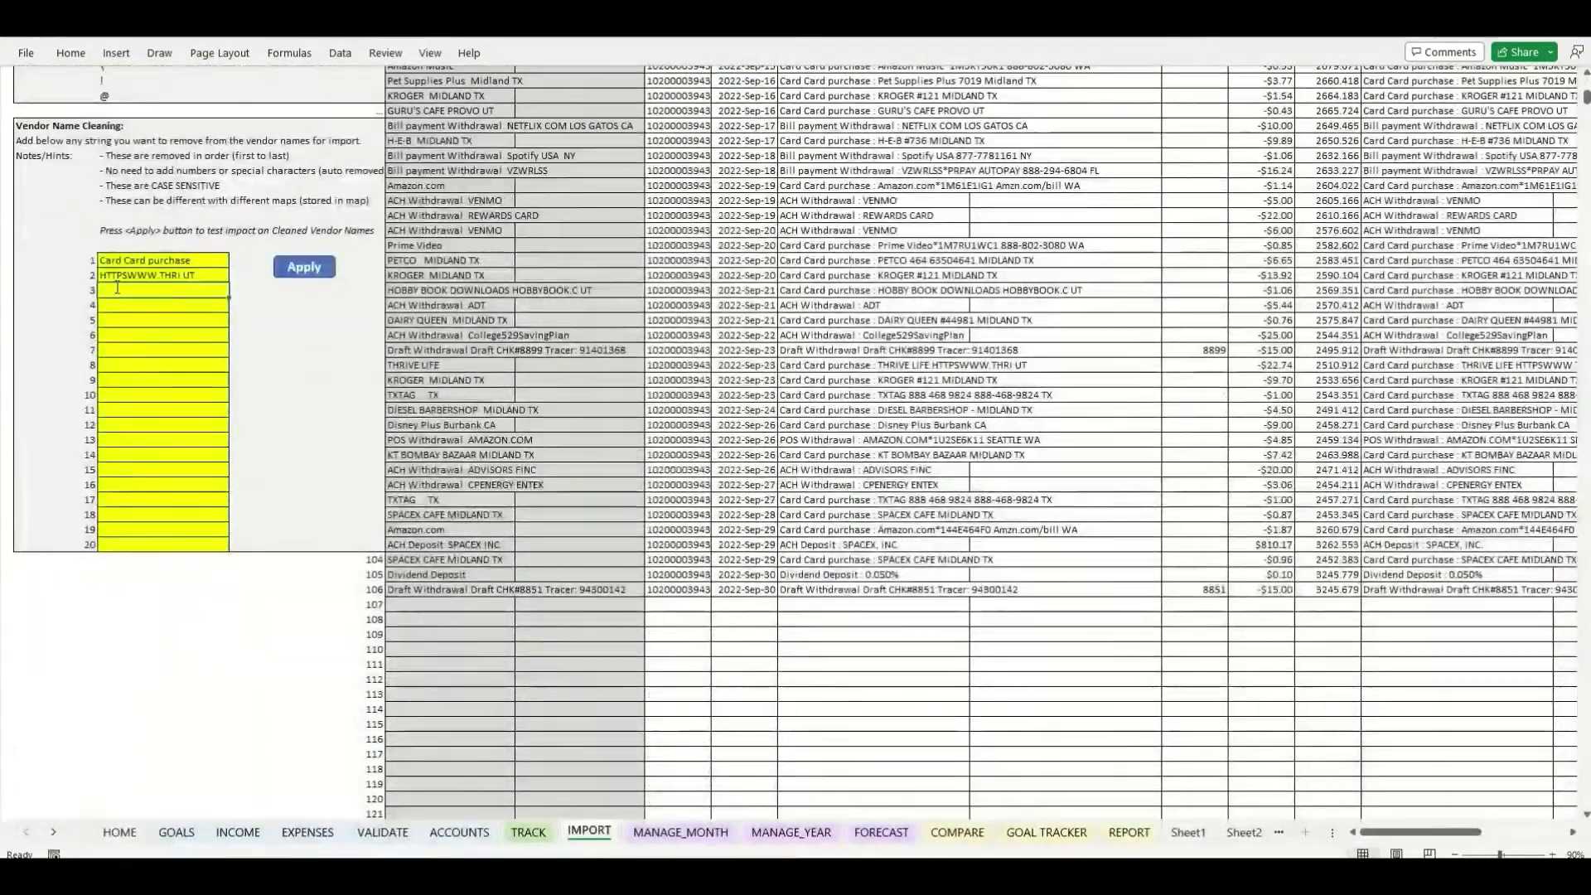
{"action": "type", "text": "ACH Withdrawal"}
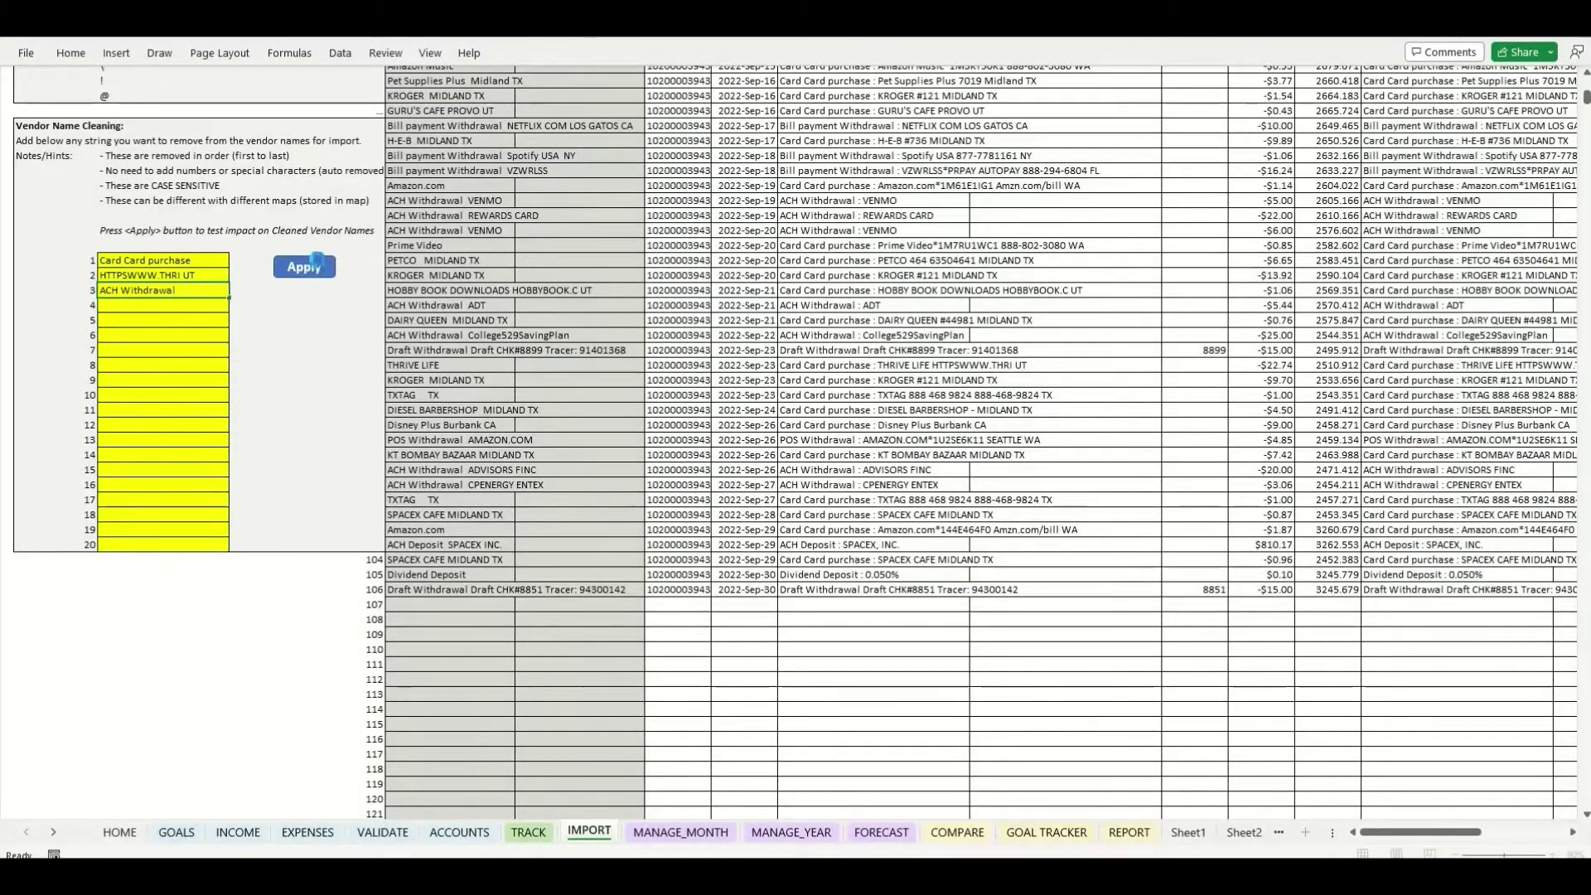
{"action": "left_click", "coordinate": [314, 263]}
{"action": "key", "text": "Return"}
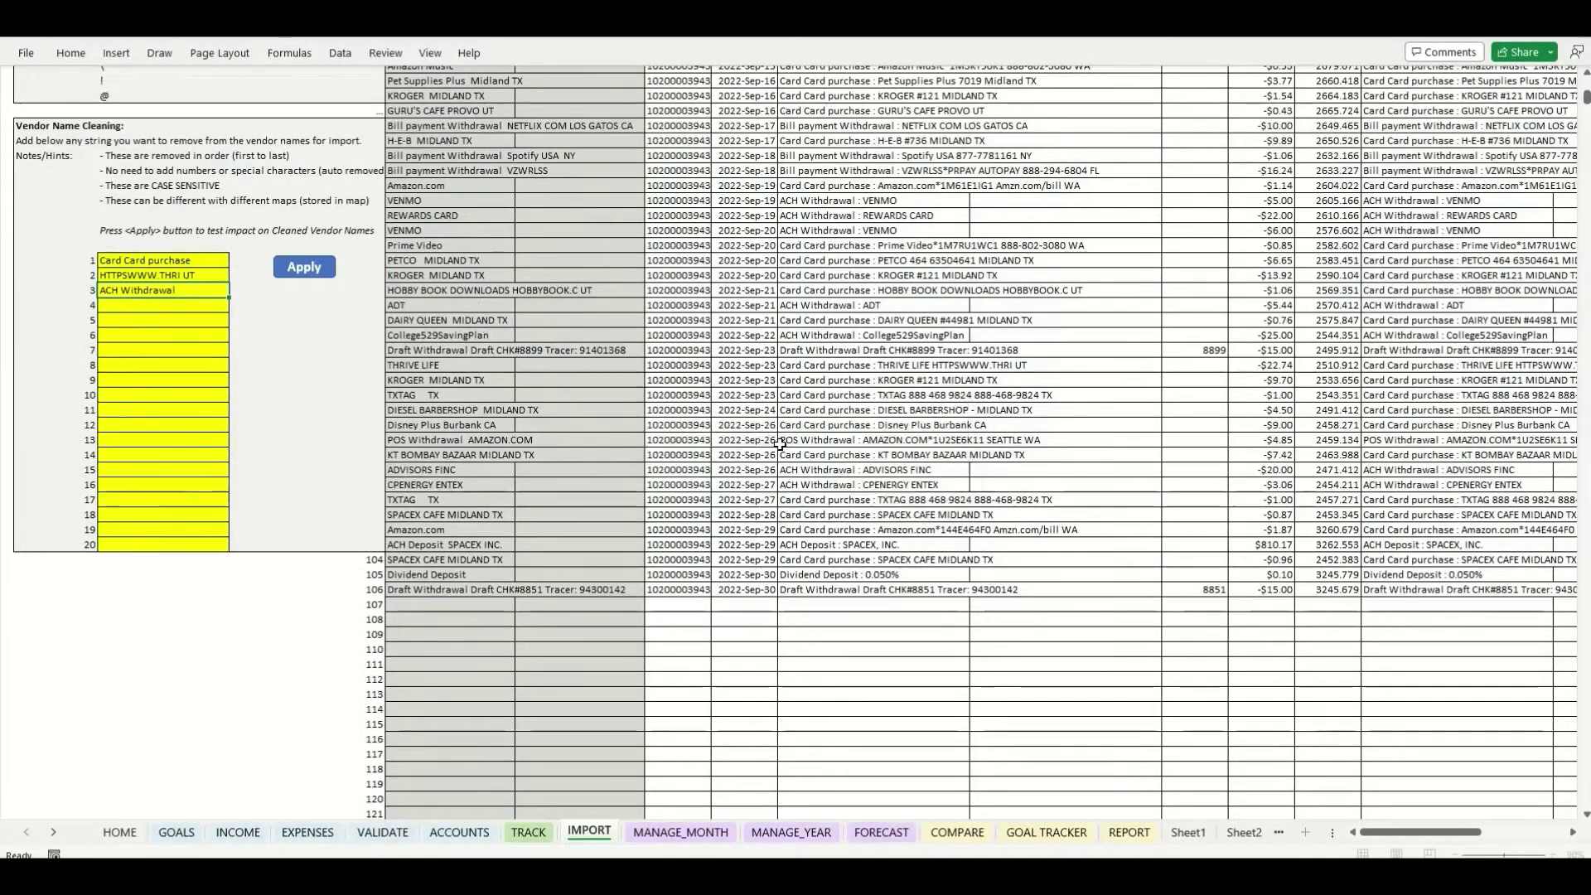
{"action": "scroll", "coordinate": [778, 443], "scroll_direction": "up", "scroll_amount": 20}
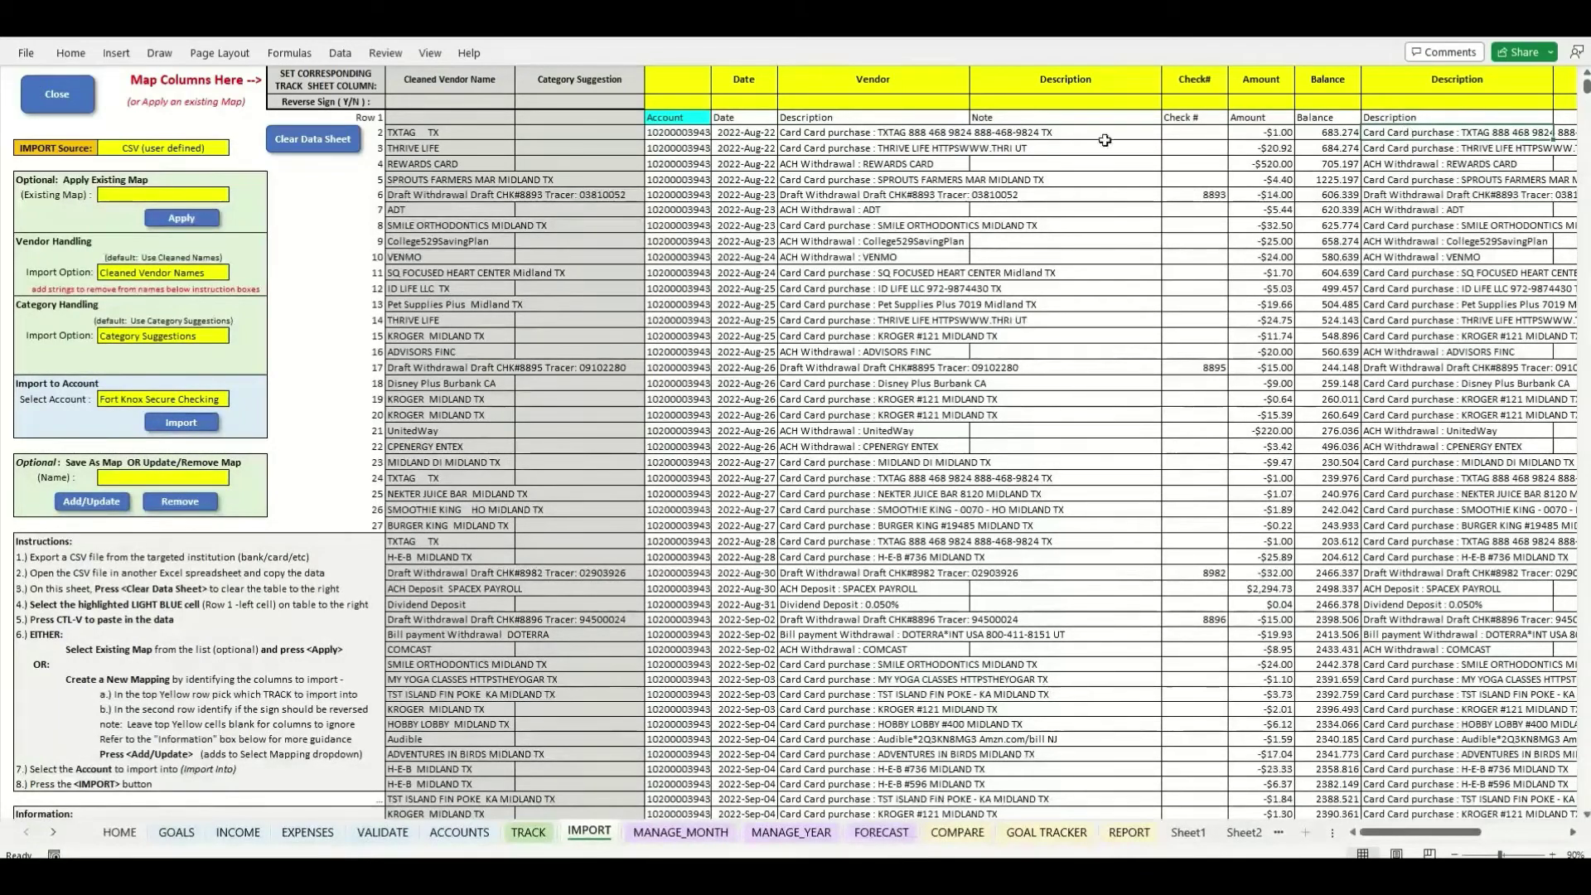
{"action": "left_click", "coordinate": [799, 133]}
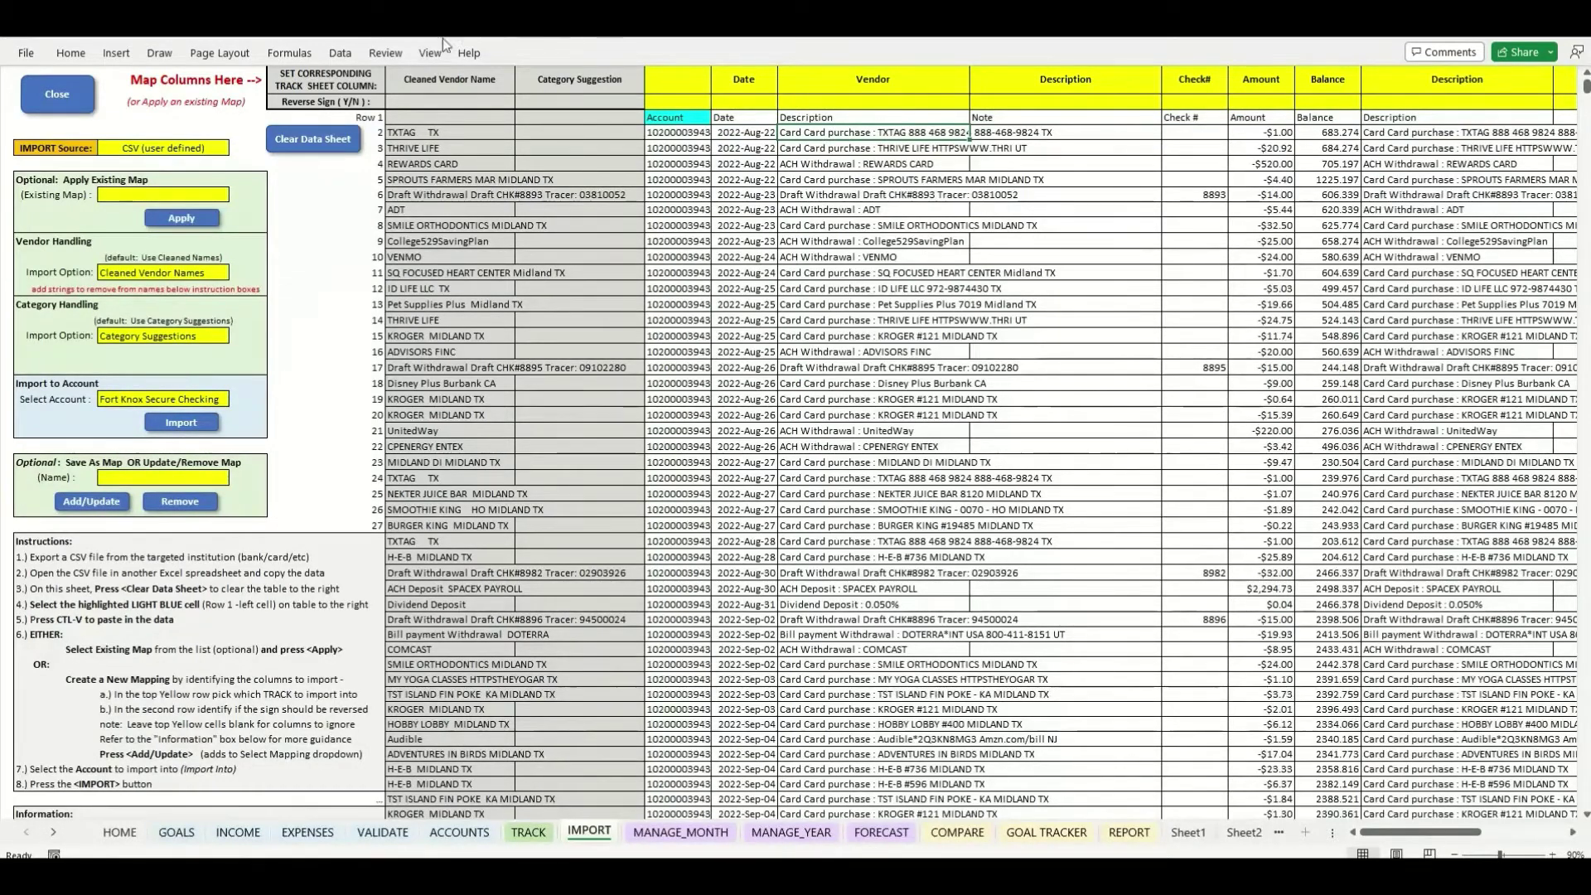
Add "MIDLAND TX" and "Midland TX" as the fourth and fifth Vendor Name Cleaning strings and apply them to the cleaned vendor names
{"action": "left_click", "coordinate": [154, 274]}
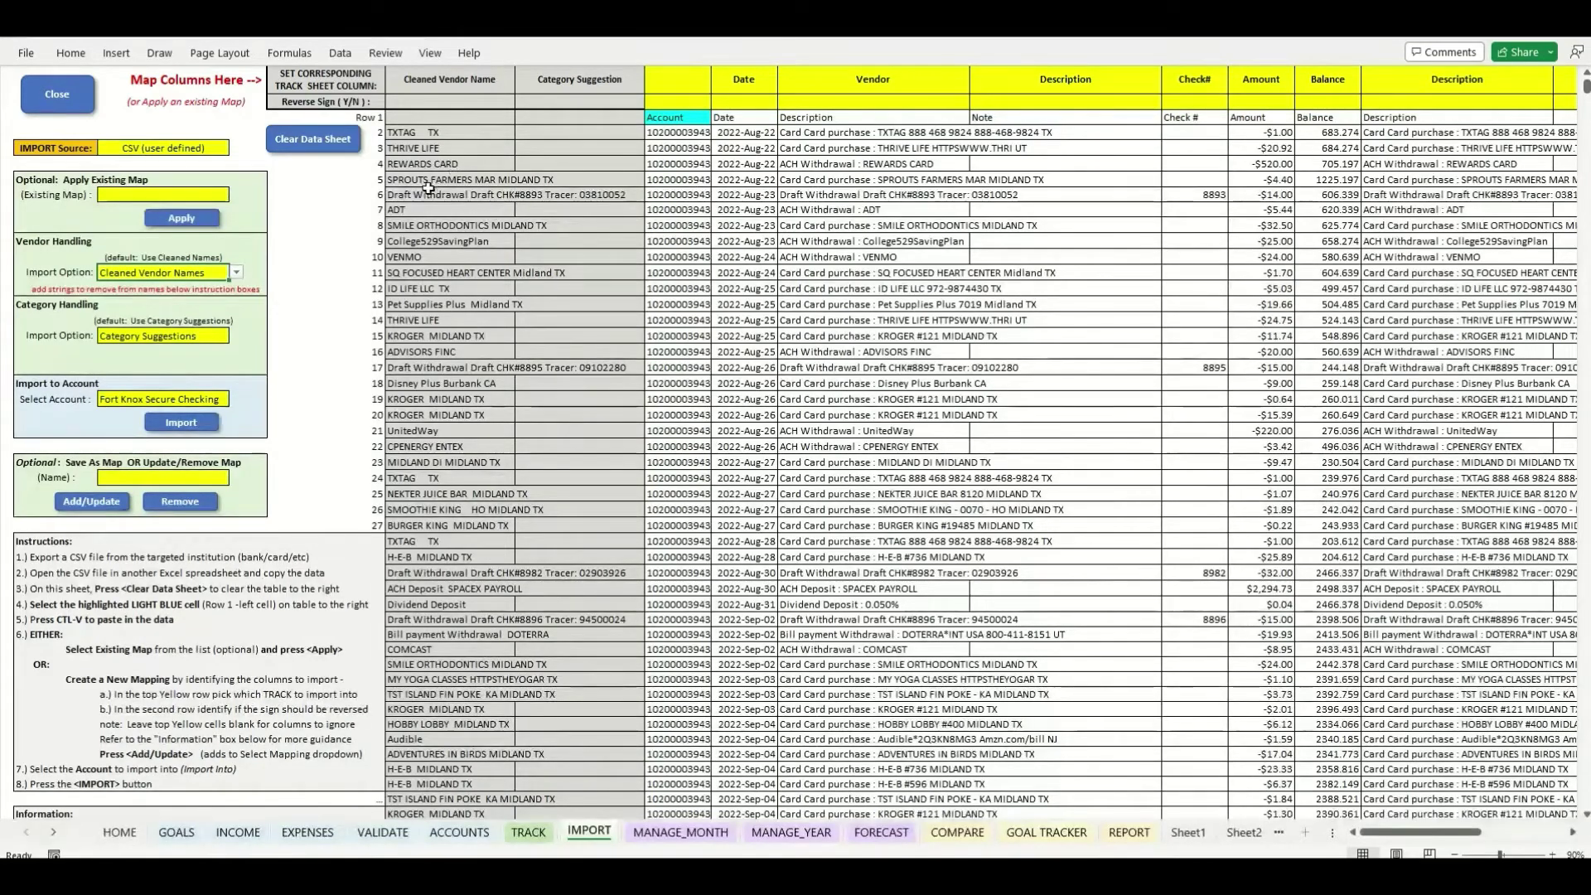
{"action": "scroll", "coordinate": [468, 228], "scroll_direction": "down", "scroll_amount": 10}
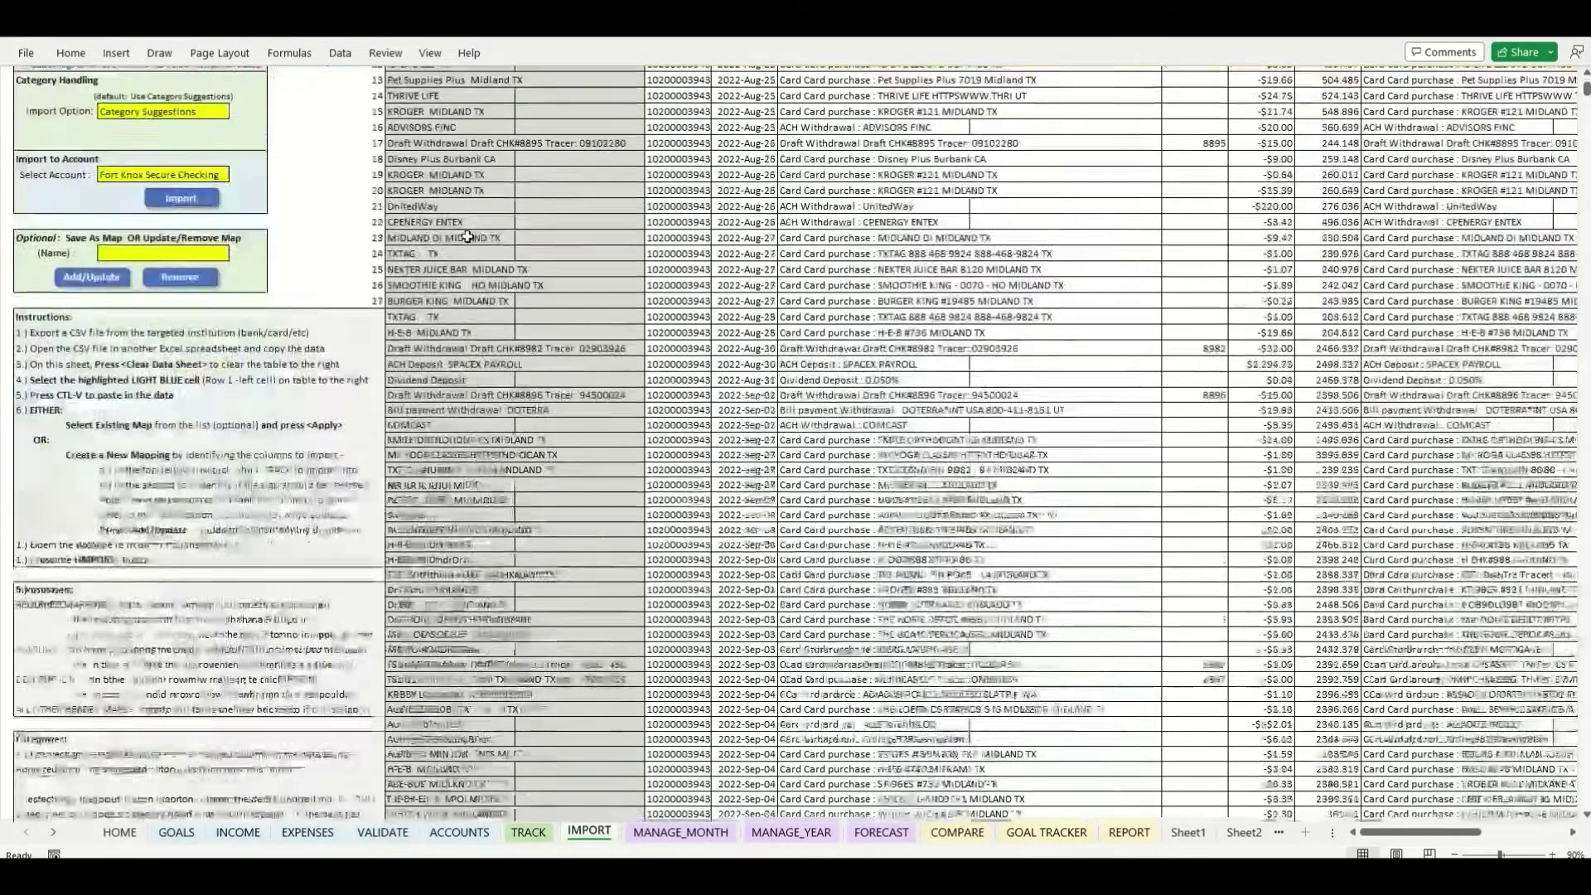
{"action": "scroll", "coordinate": [464, 296], "scroll_direction": "down", "scroll_amount": 13}
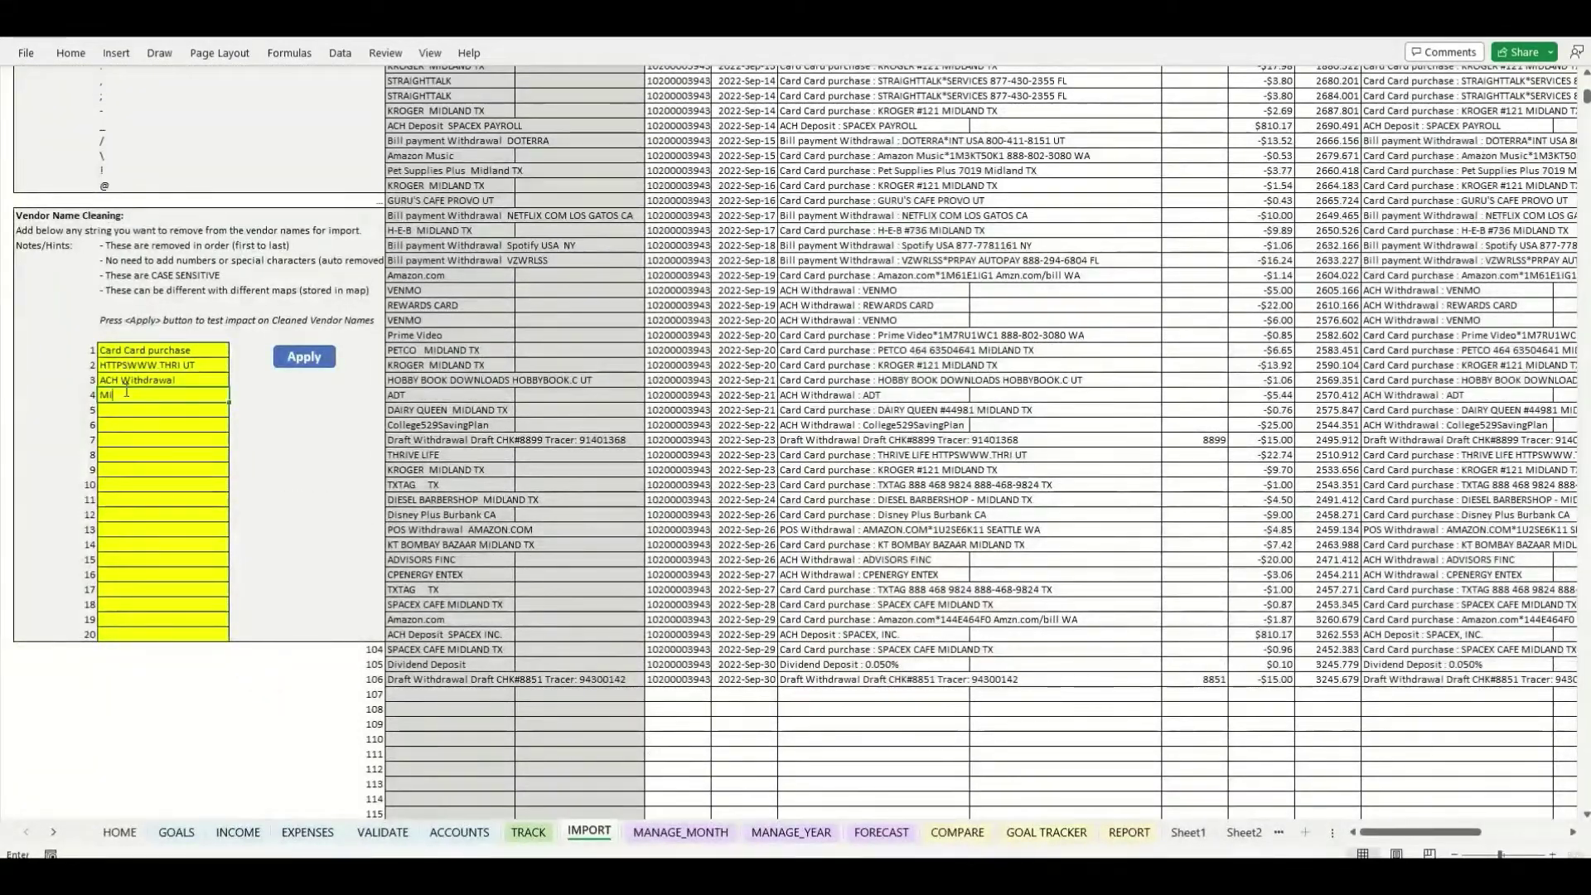
{"action": "type", "text": "LAND"}
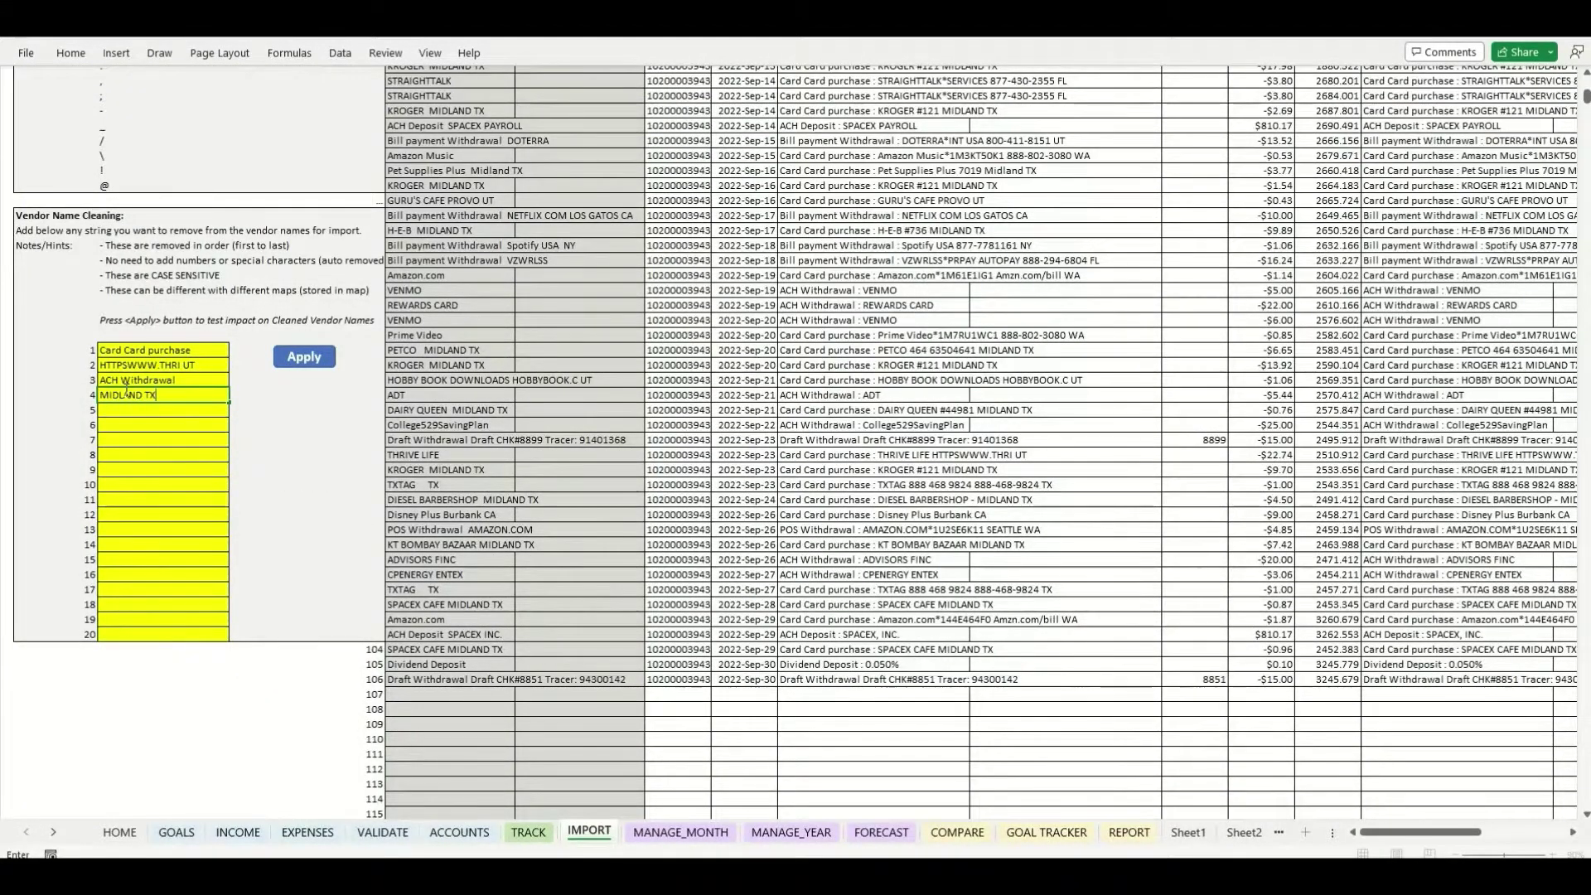
{"action": "type", "text": " TX"}
{"action": "key", "text": "Return"}
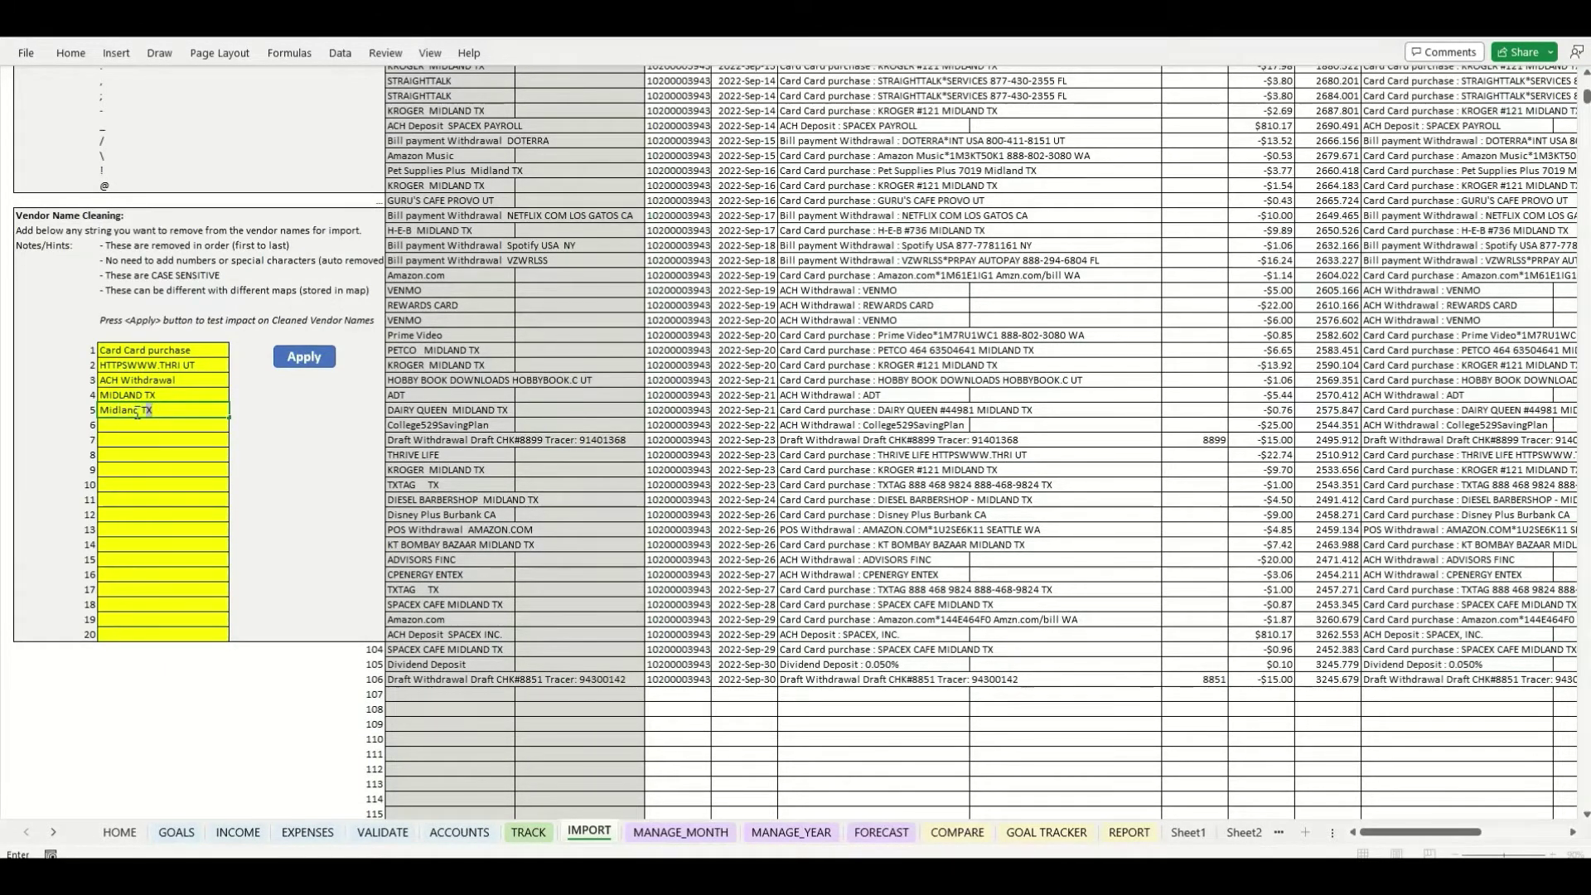
{"action": "left_click", "coordinate": [288, 364]}
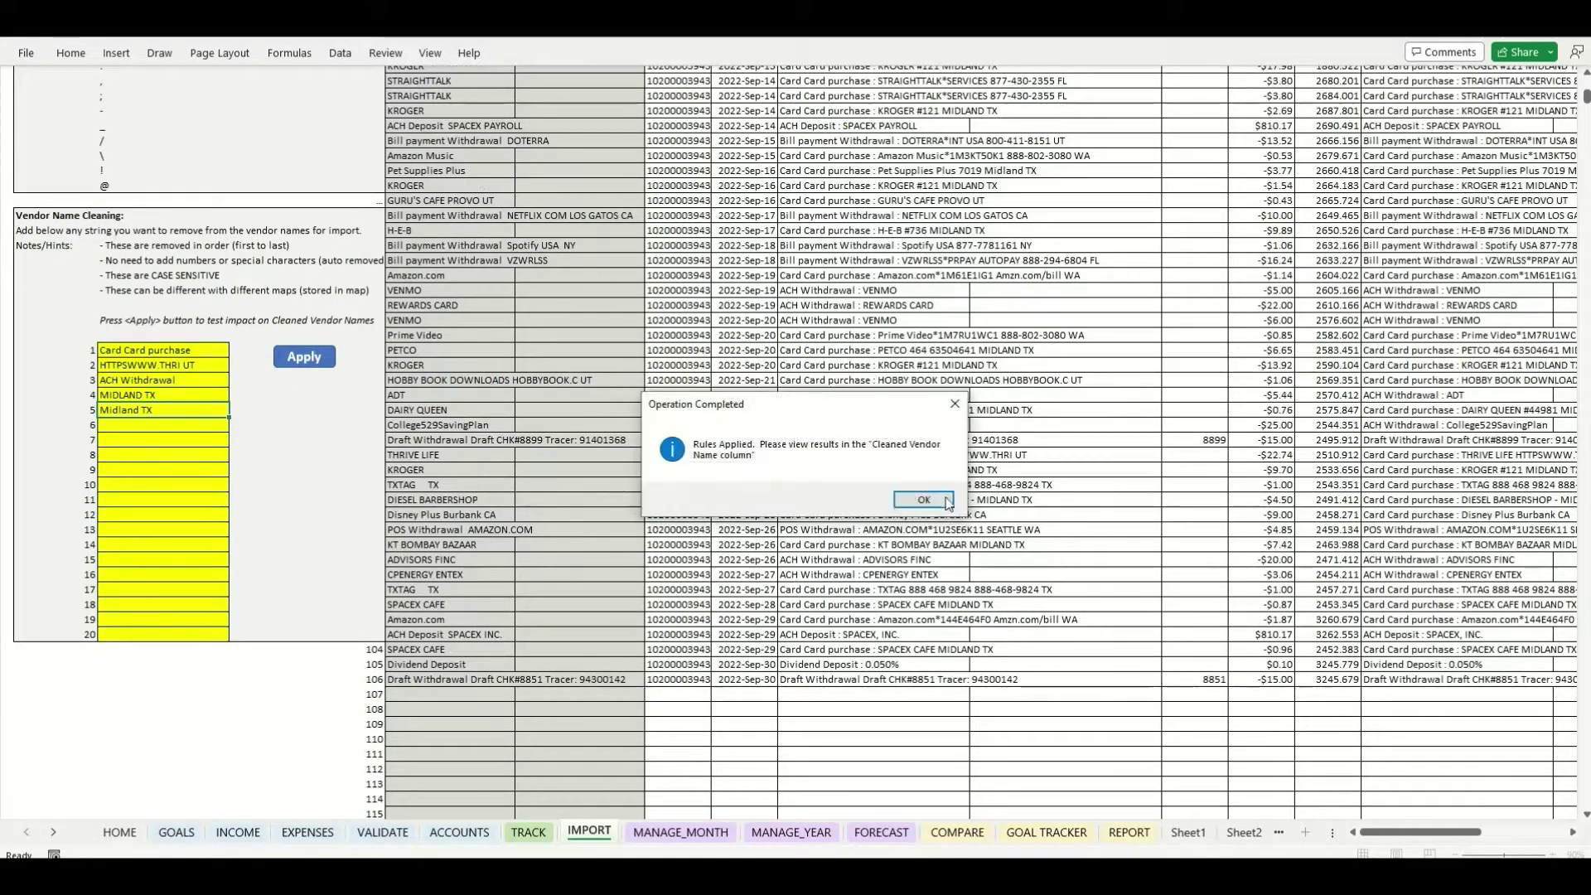
{"action": "left_click", "coordinate": [947, 501]}
Copy "HTTPSTHEYOGAR TX" from the MY YOGA CLASSES description into the sixth Vendor Name Cleaning string and apply it
{"action": "scroll", "coordinate": [386, 336], "scroll_direction": "up", "scroll_amount": 20}
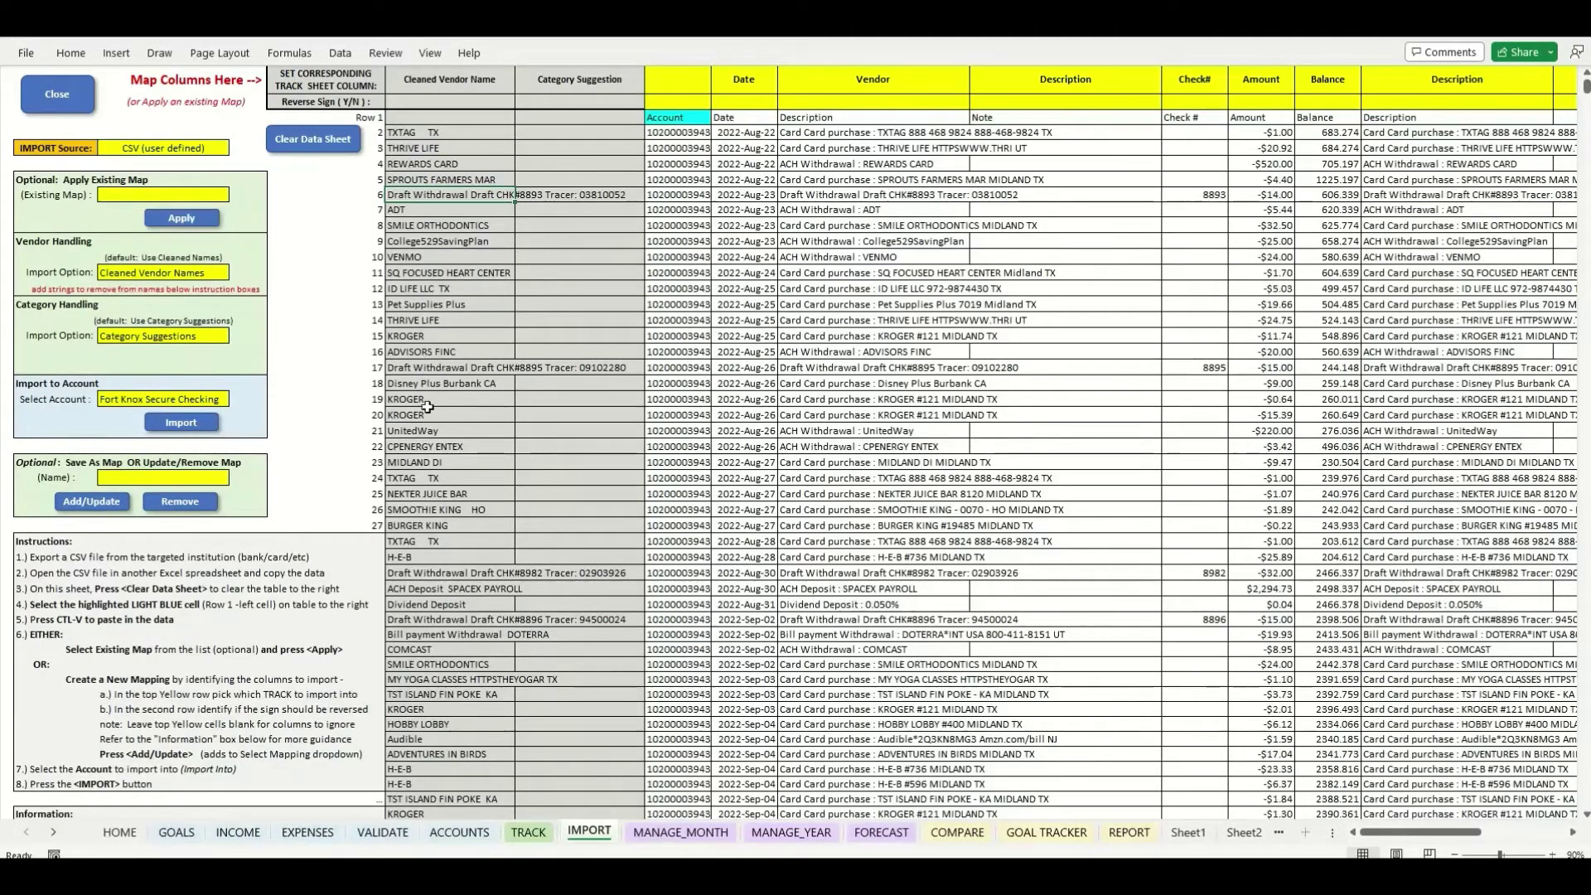
{"action": "scroll", "coordinate": [422, 466], "scroll_direction": "down", "scroll_amount": 3}
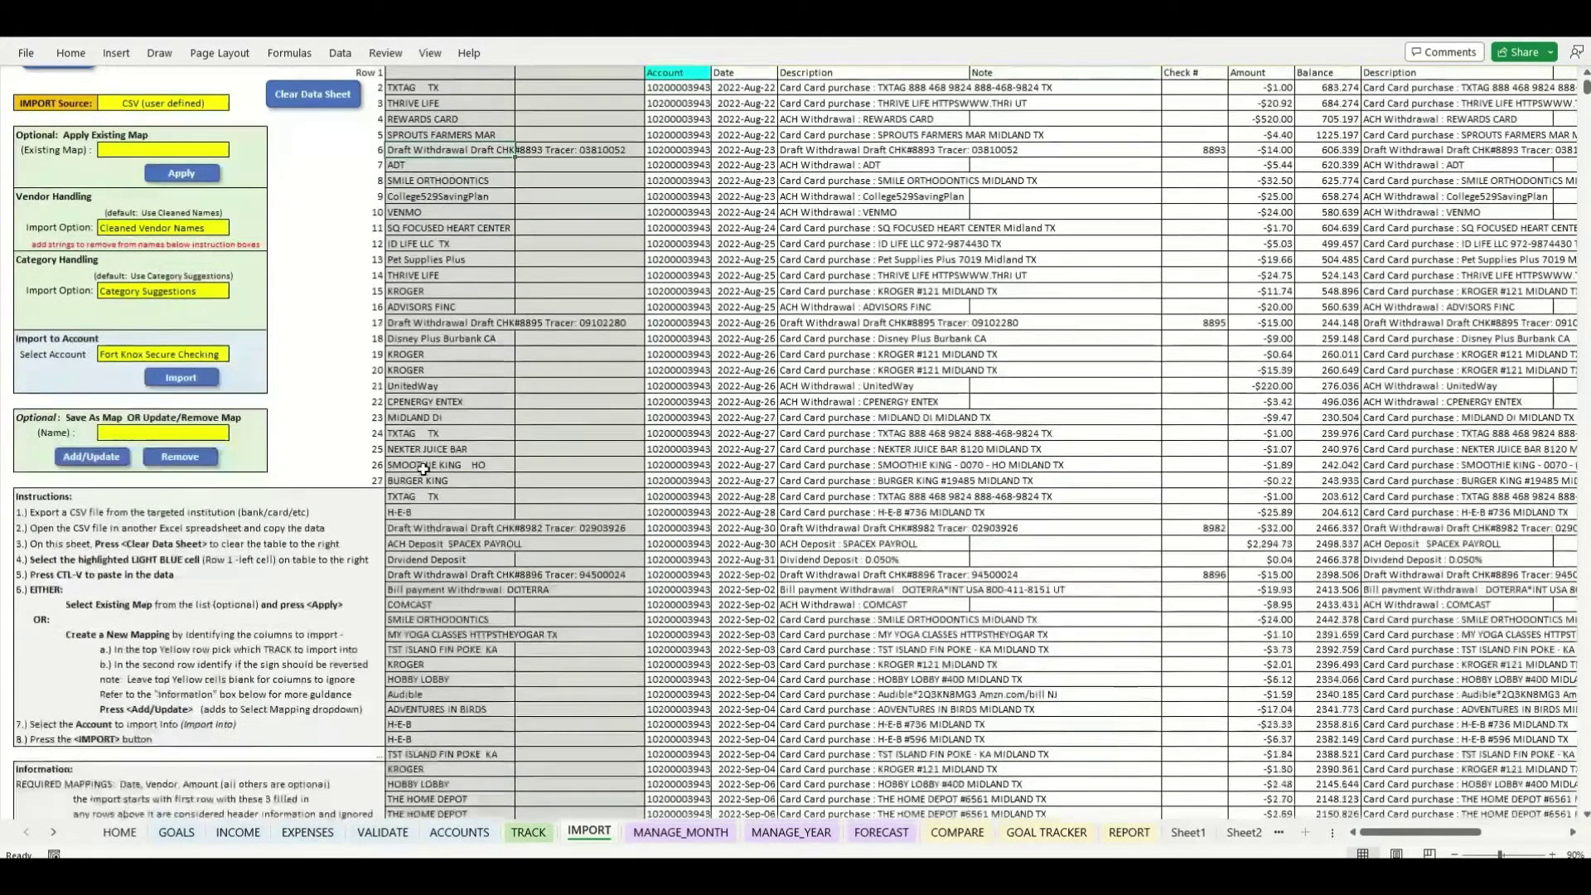
{"action": "scroll", "coordinate": [431, 472], "scroll_direction": "down", "scroll_amount": 3}
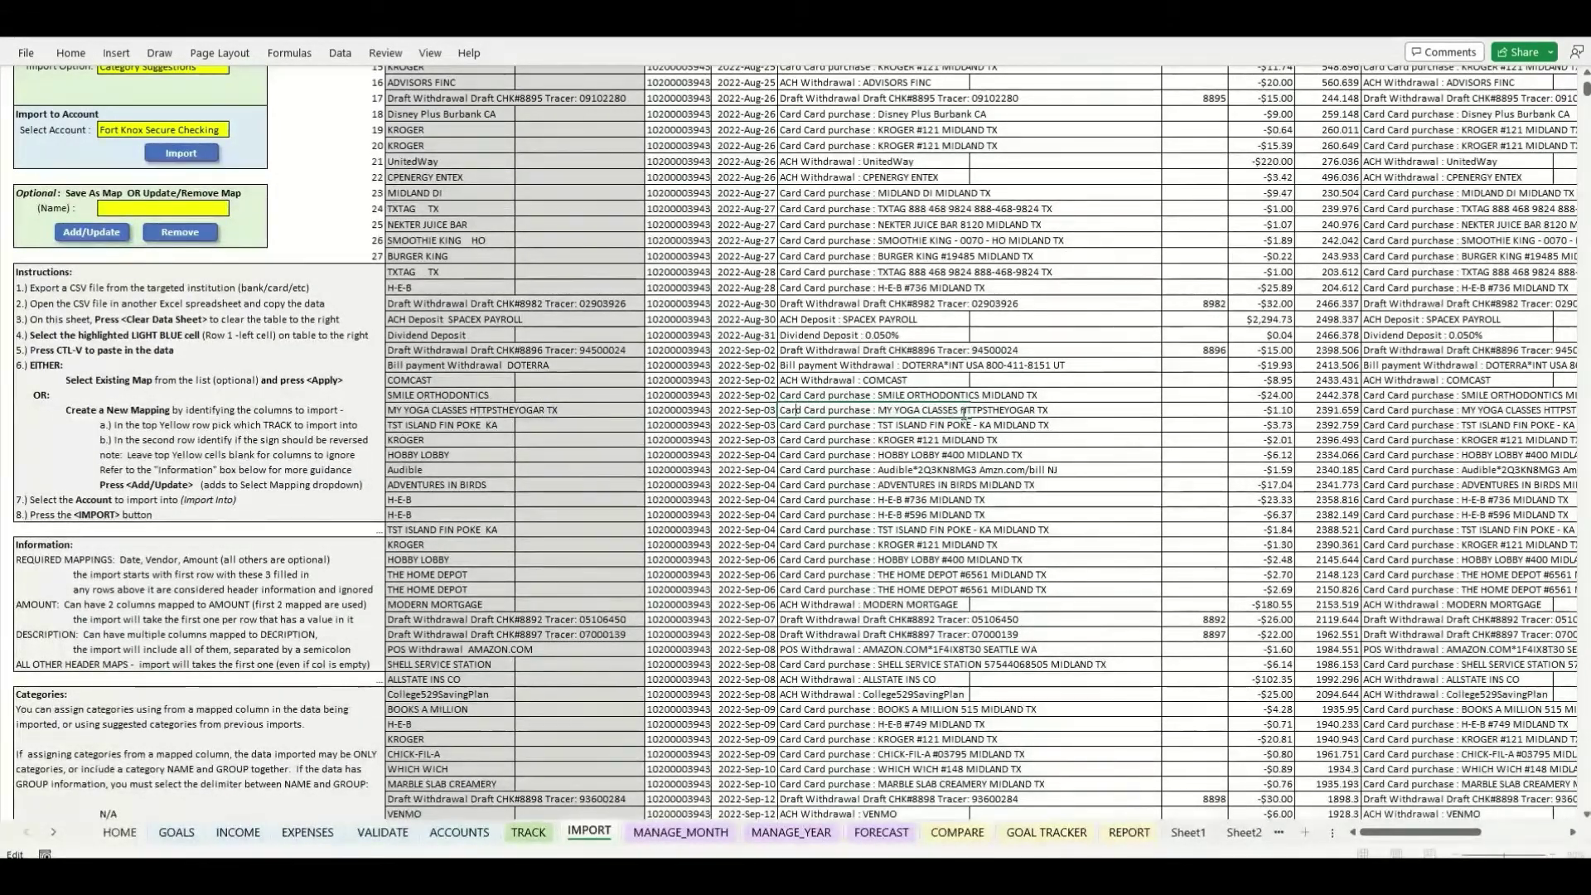
{"action": "left_click_drag", "start_coordinate": [960, 410], "coordinate": [1049, 413]}
{"action": "key", "text": "ctrl+c"}
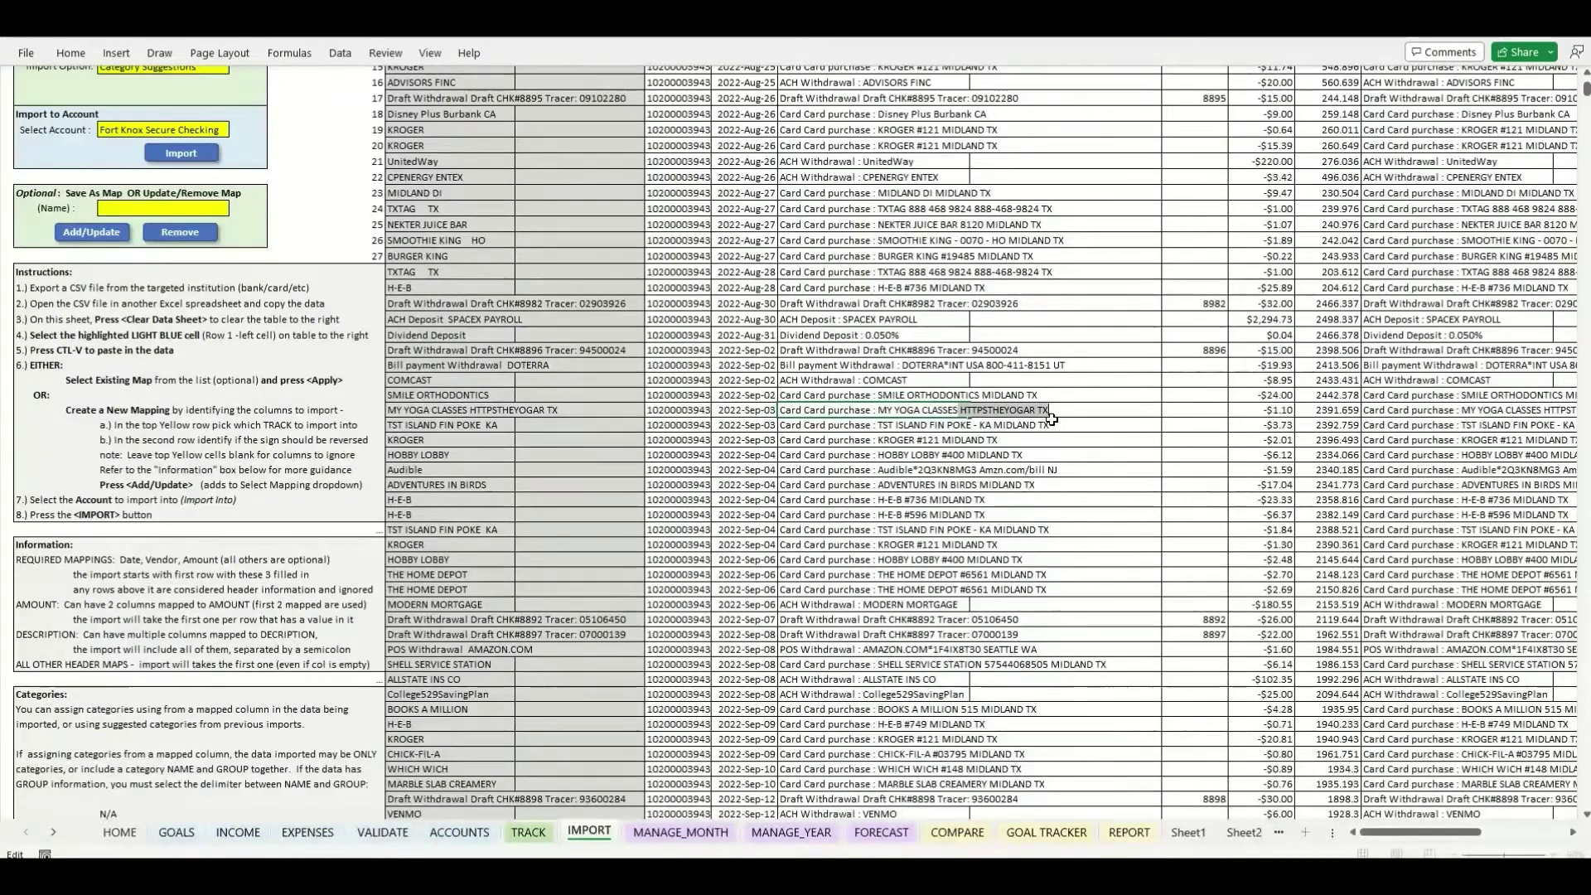
{"action": "scroll", "coordinate": [215, 519], "scroll_direction": "down", "scroll_amount": 15}
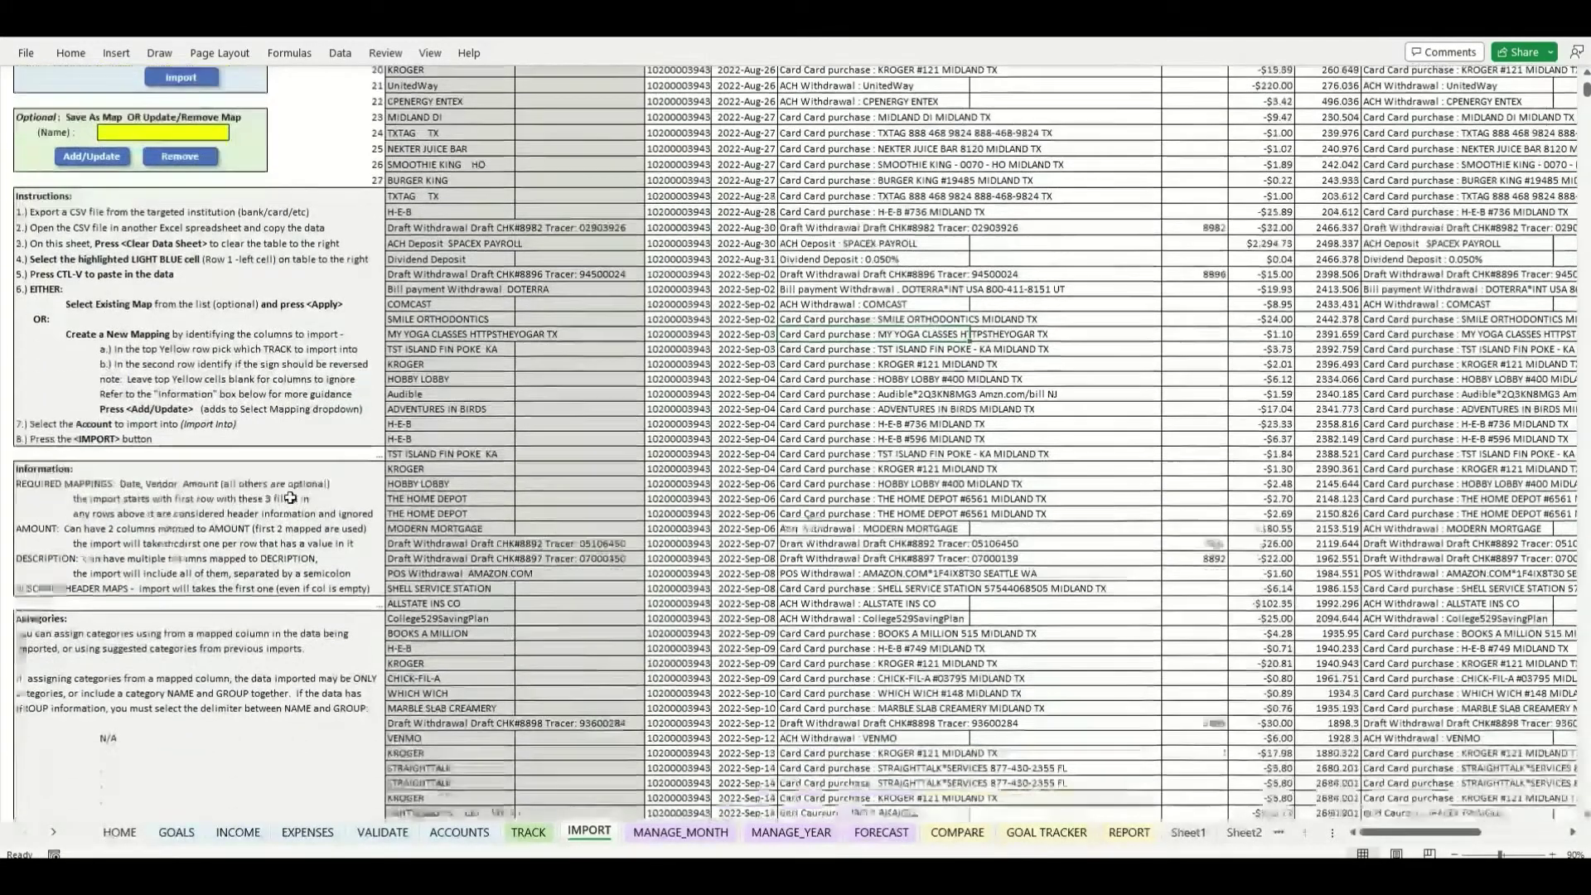
{"action": "scroll", "coordinate": [215, 520], "scroll_direction": "down", "scroll_amount": 8}
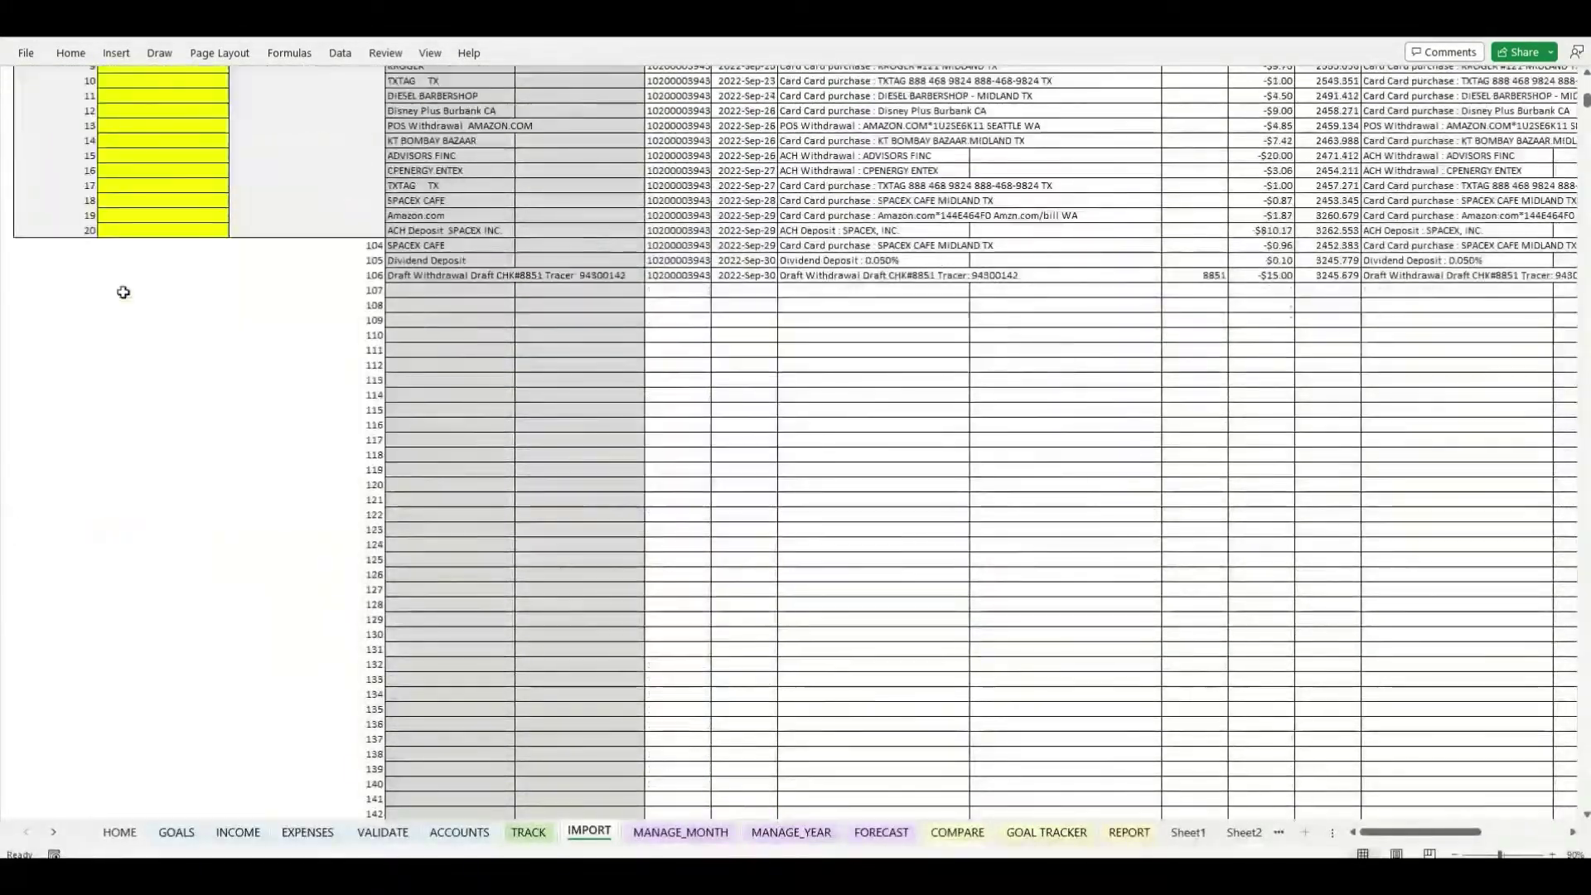
{"action": "scroll", "coordinate": [178, 296], "scroll_direction": "up", "scroll_amount": 8}
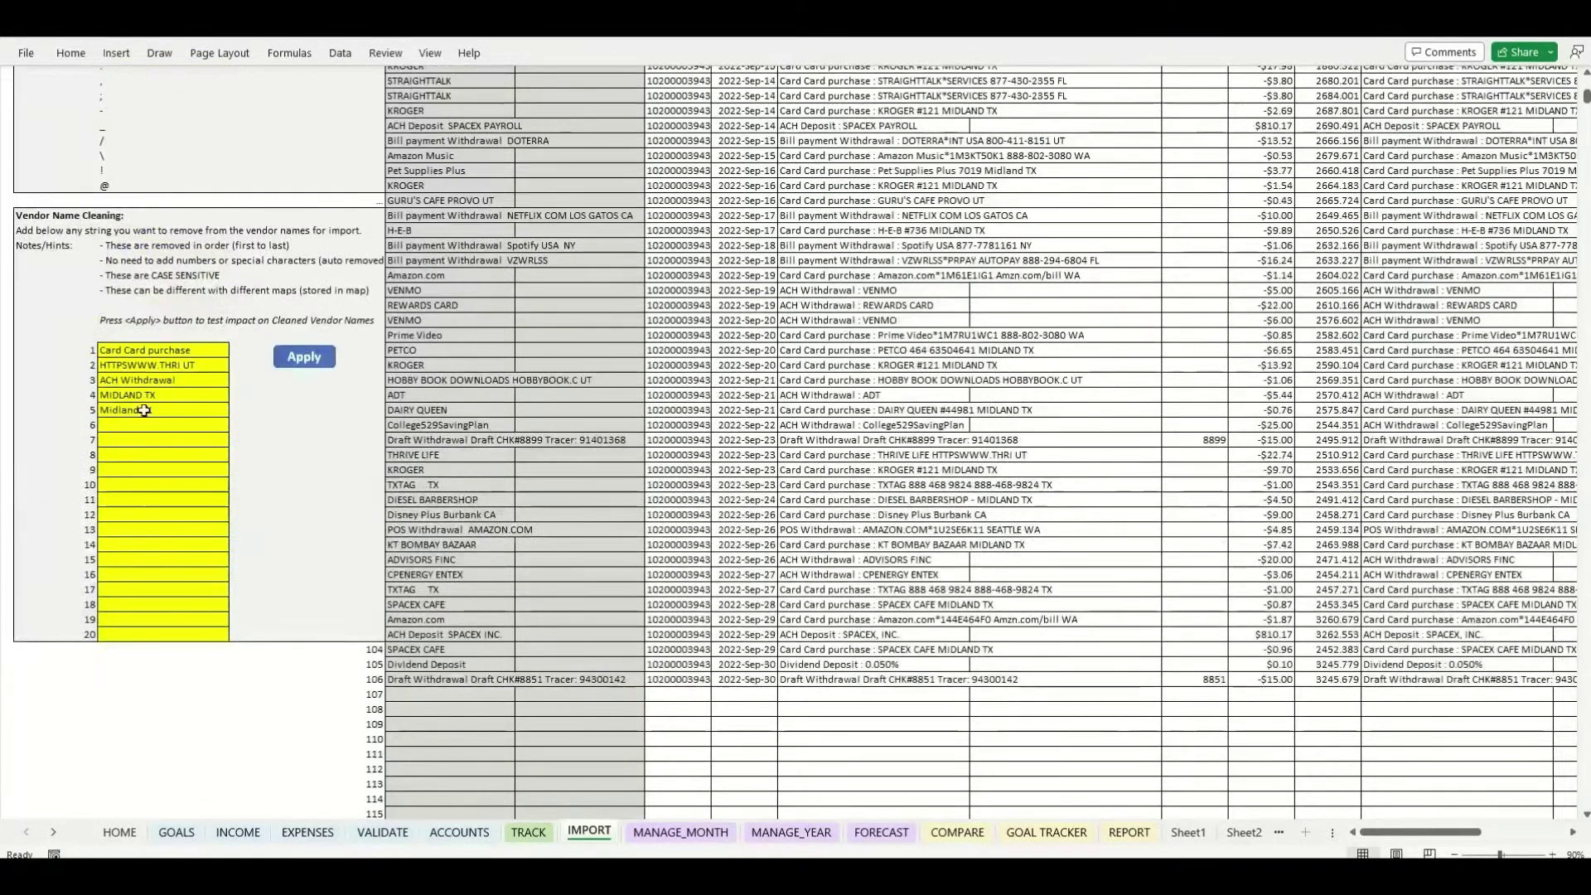
{"action": "double_click", "coordinate": [140, 425]}
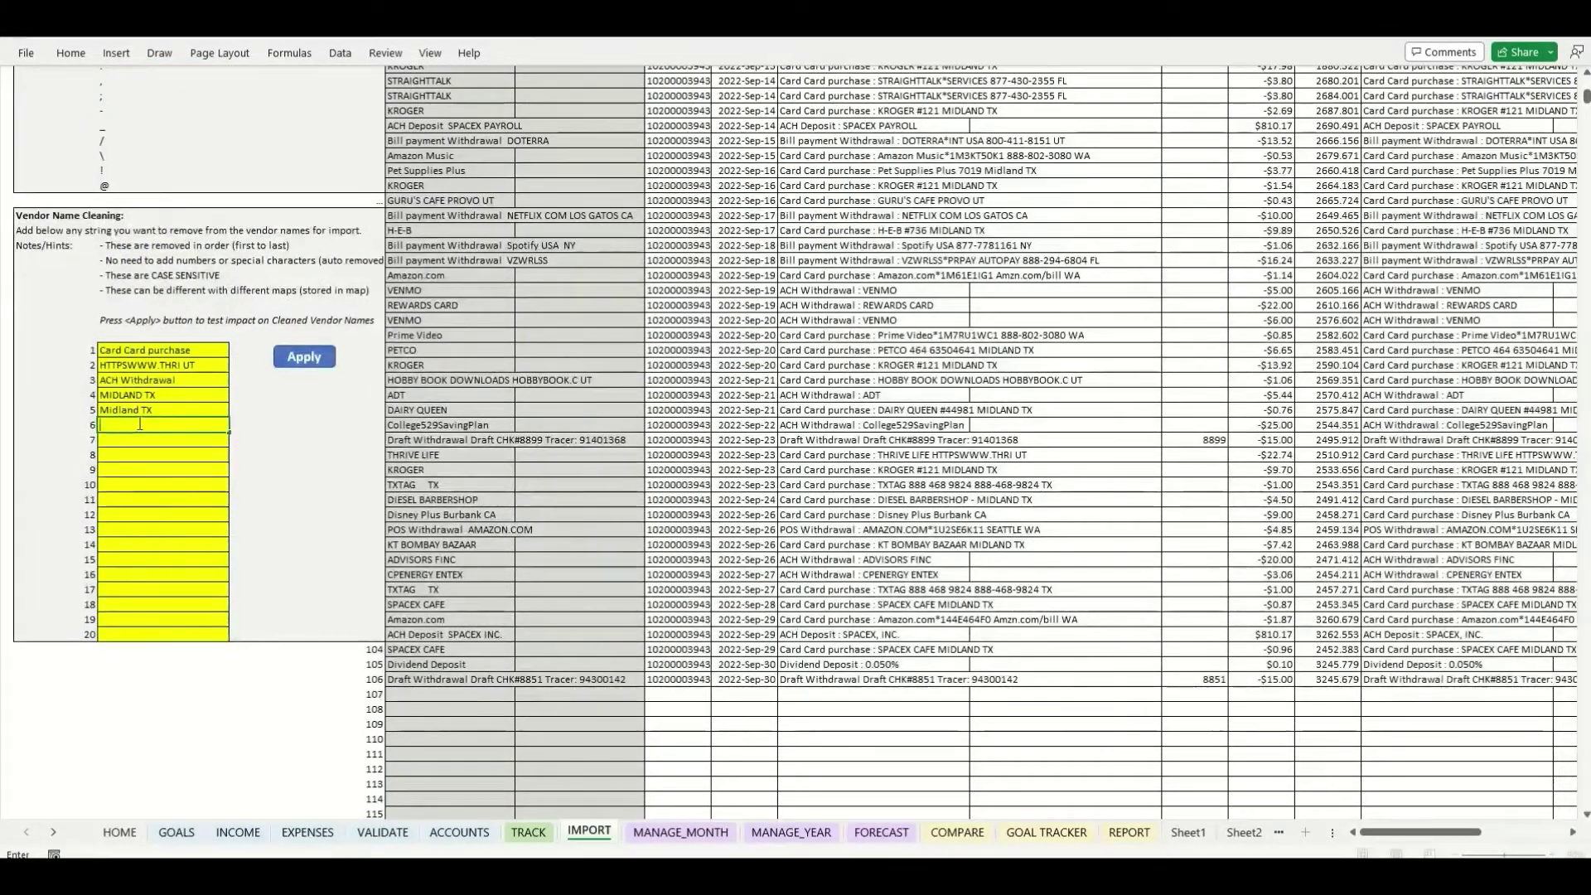
{"action": "key", "text": "ctrl+v"}
{"action": "left_click", "coordinate": [289, 355]}
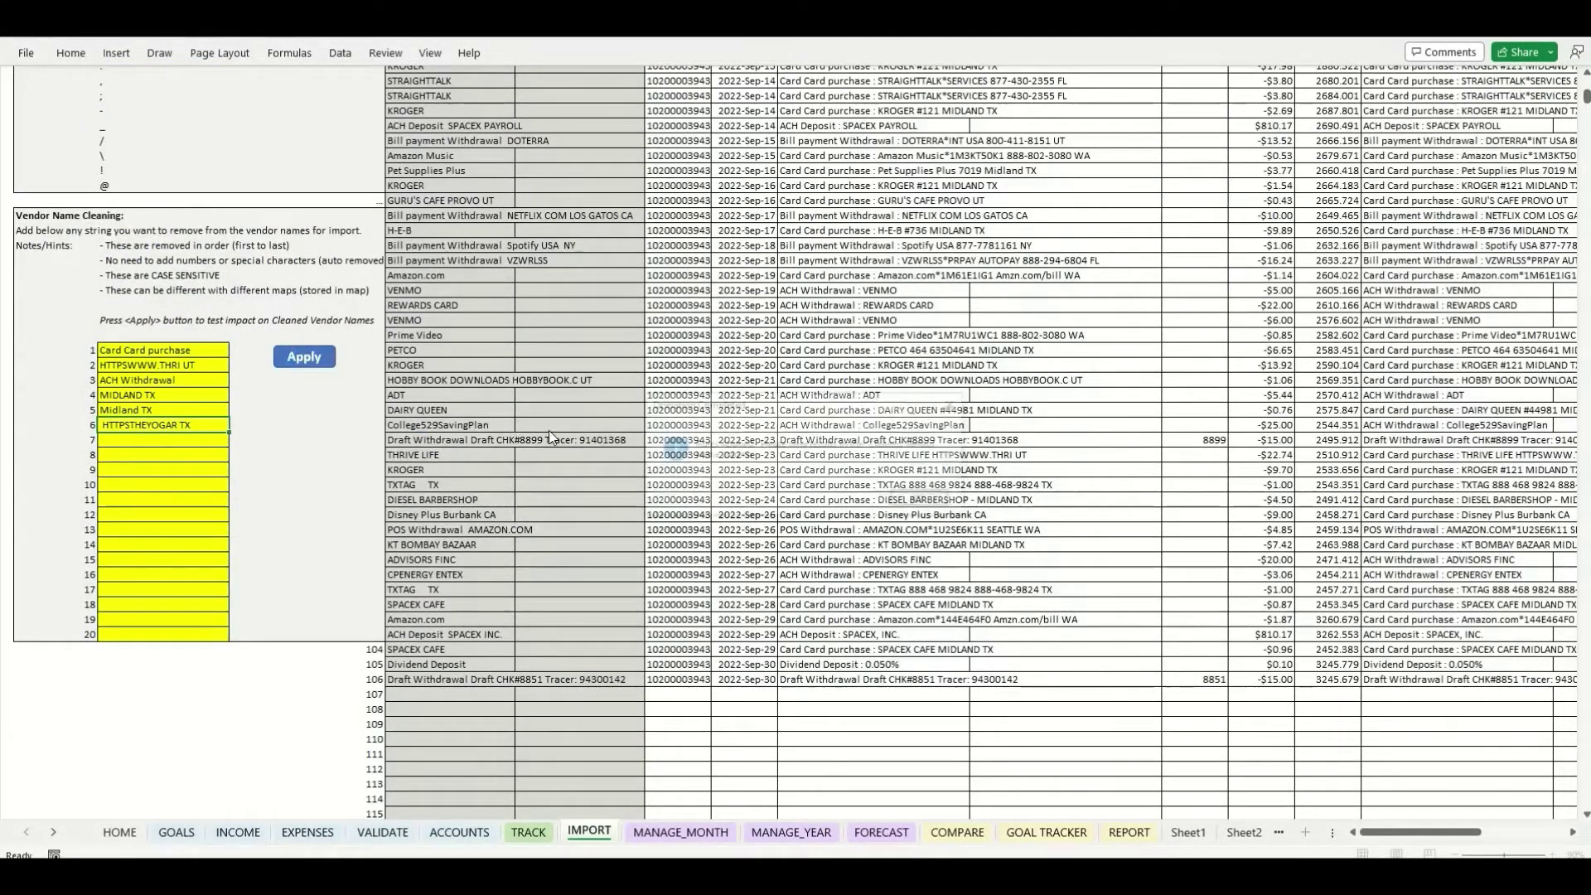
{"action": "left_click", "coordinate": [922, 498]}
Copy "Bill payment Withdrawa" from the NETFLIX COM description into the seventh Vendor Name Cleaning string
{"action": "scroll", "coordinate": [719, 417], "scroll_direction": "up", "scroll_amount": 12}
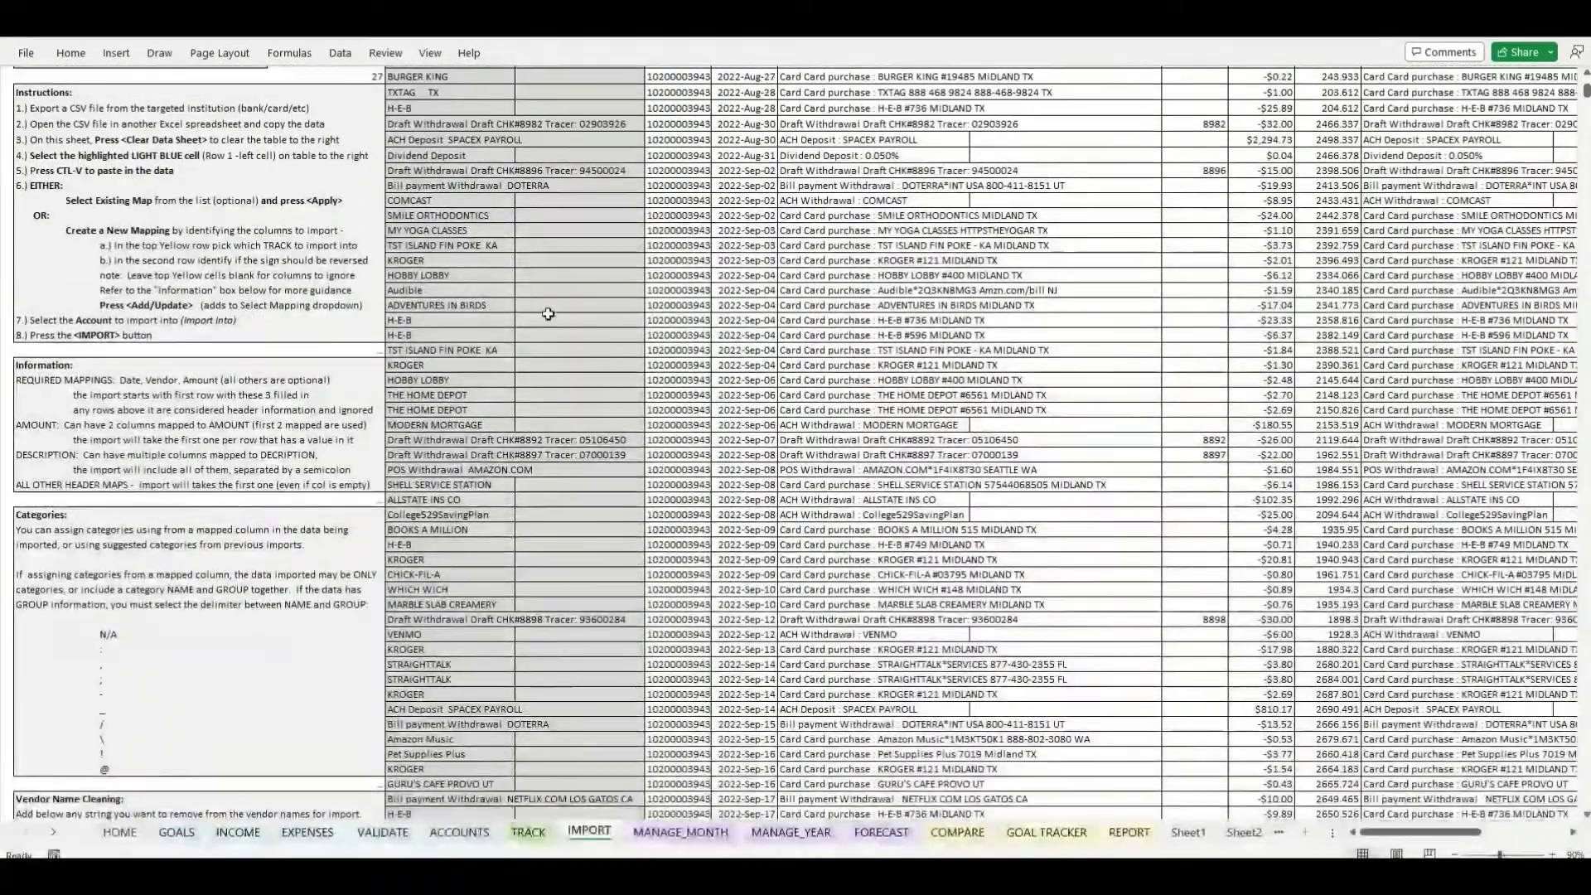
{"action": "scroll", "coordinate": [464, 312], "scroll_direction": "down", "scroll_amount": 4}
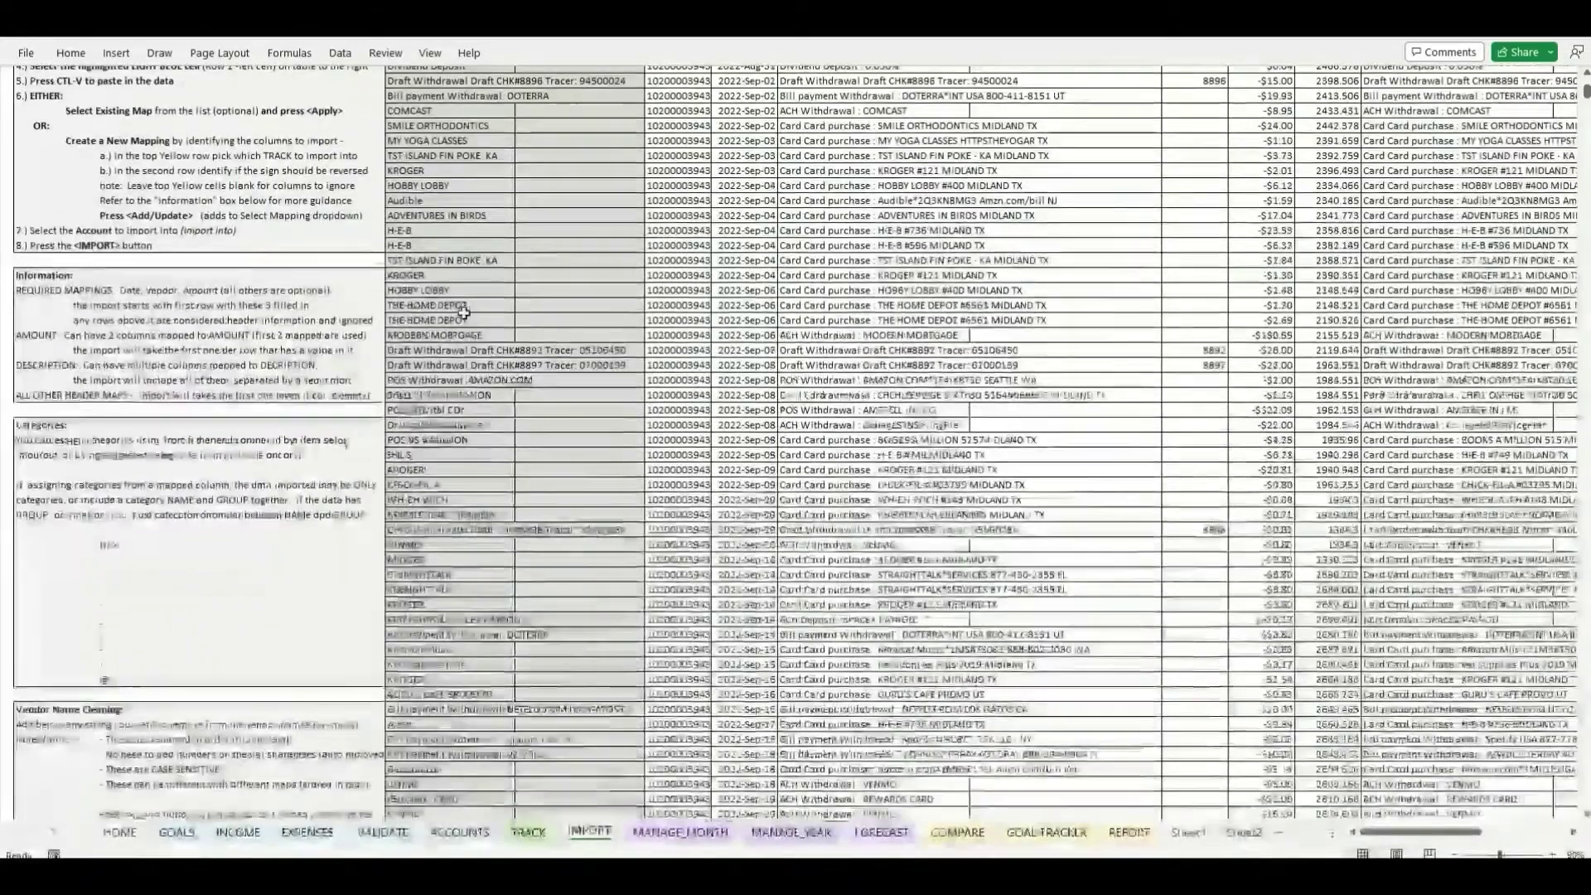
{"action": "scroll", "coordinate": [474, 324], "scroll_direction": "down", "scroll_amount": 7}
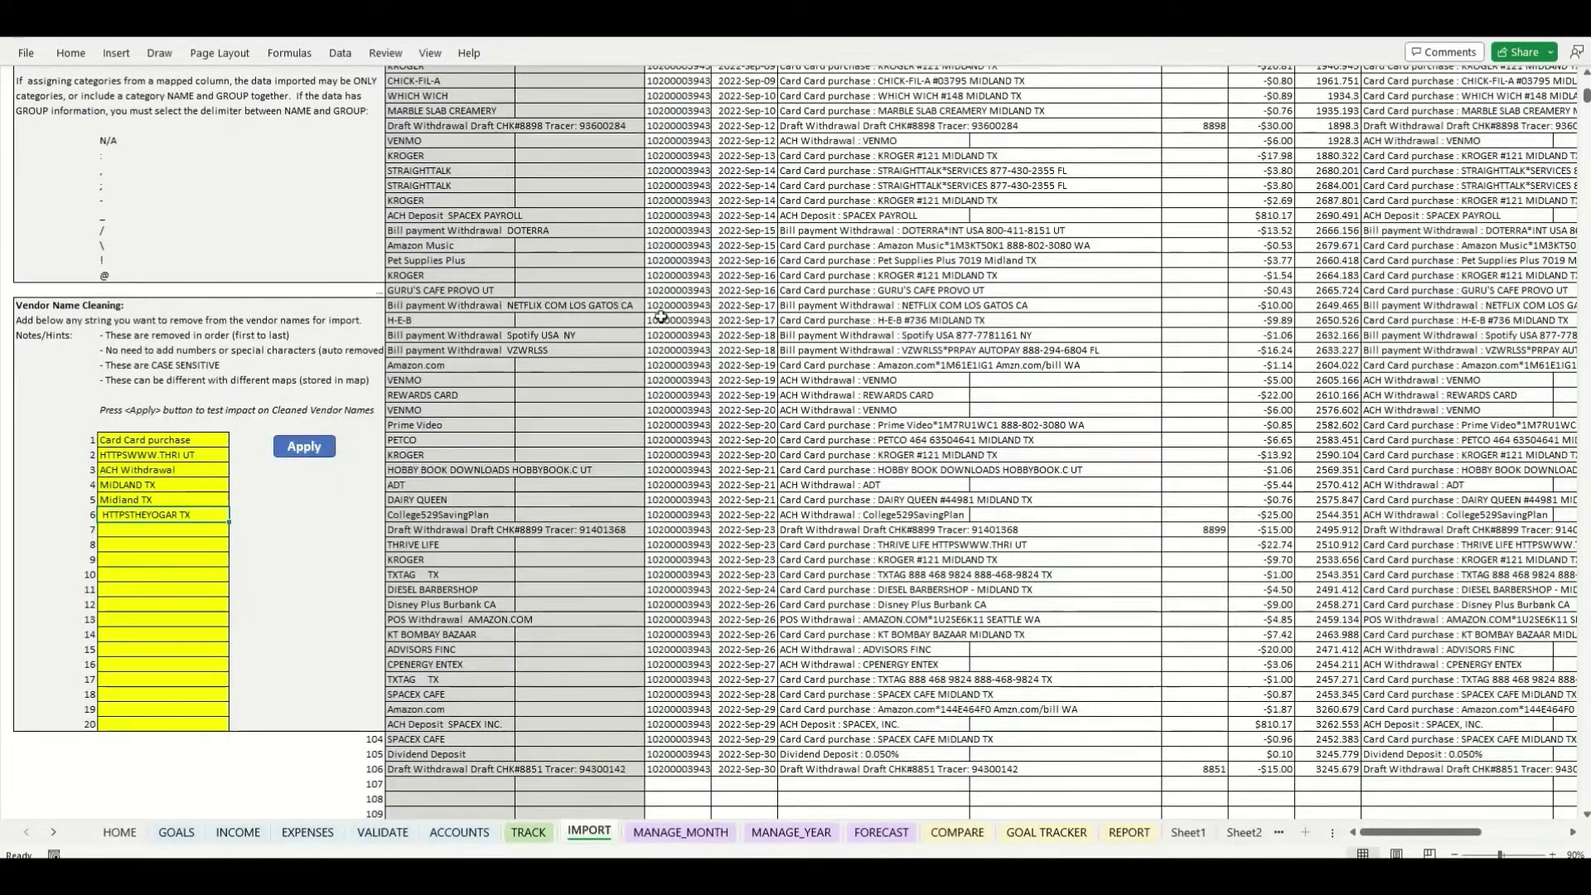
{"action": "double_click", "coordinate": [794, 305]}
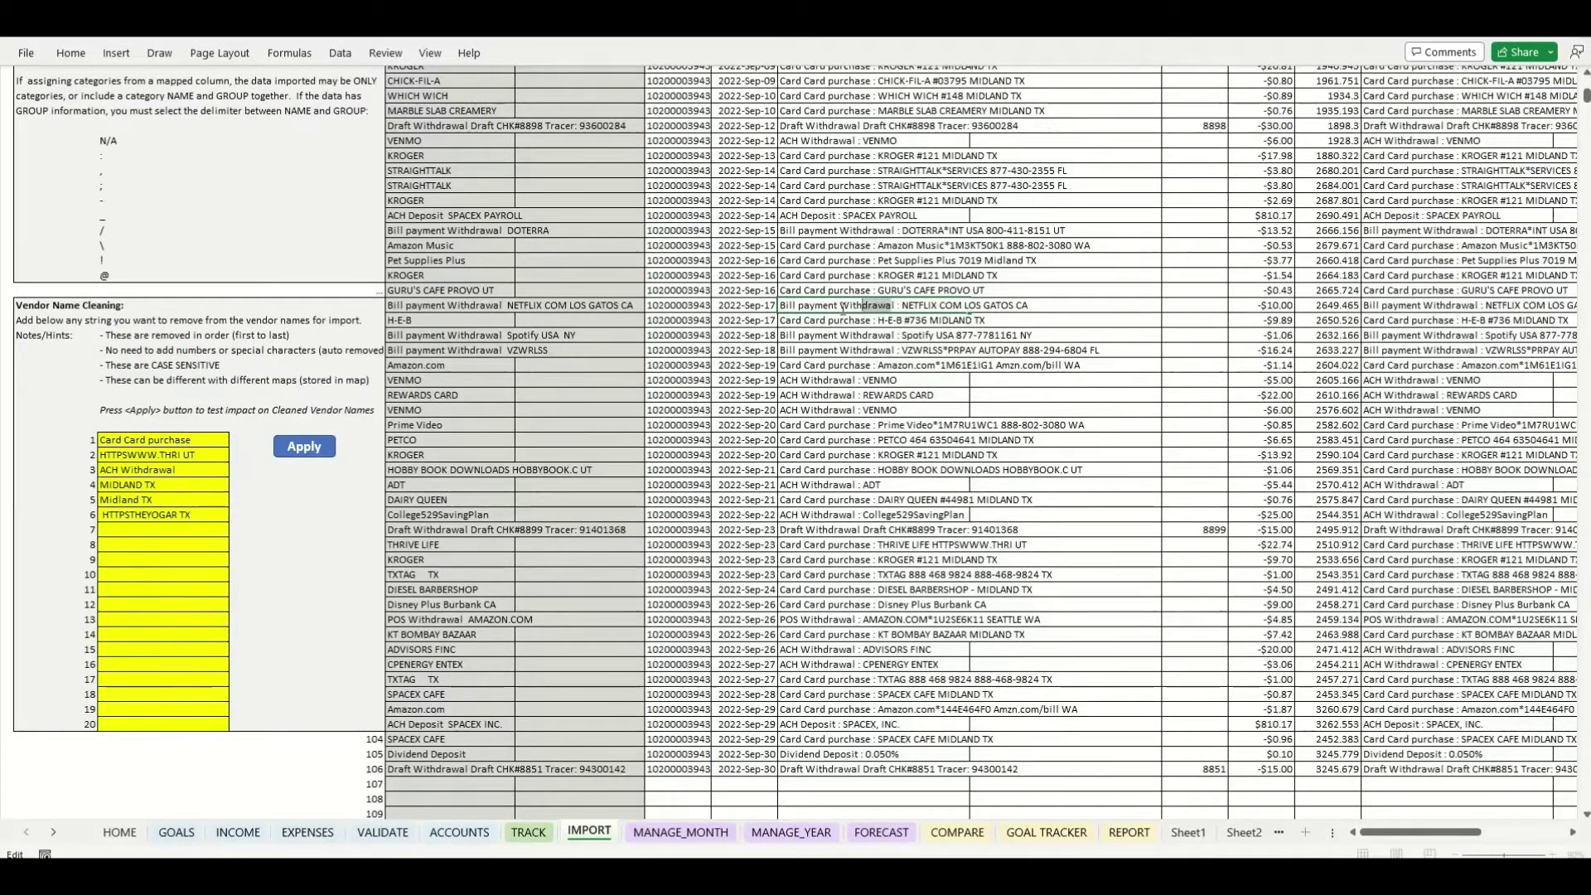
{"action": "left_click_drag", "start_coordinate": [843, 308], "coordinate": [754, 323]}
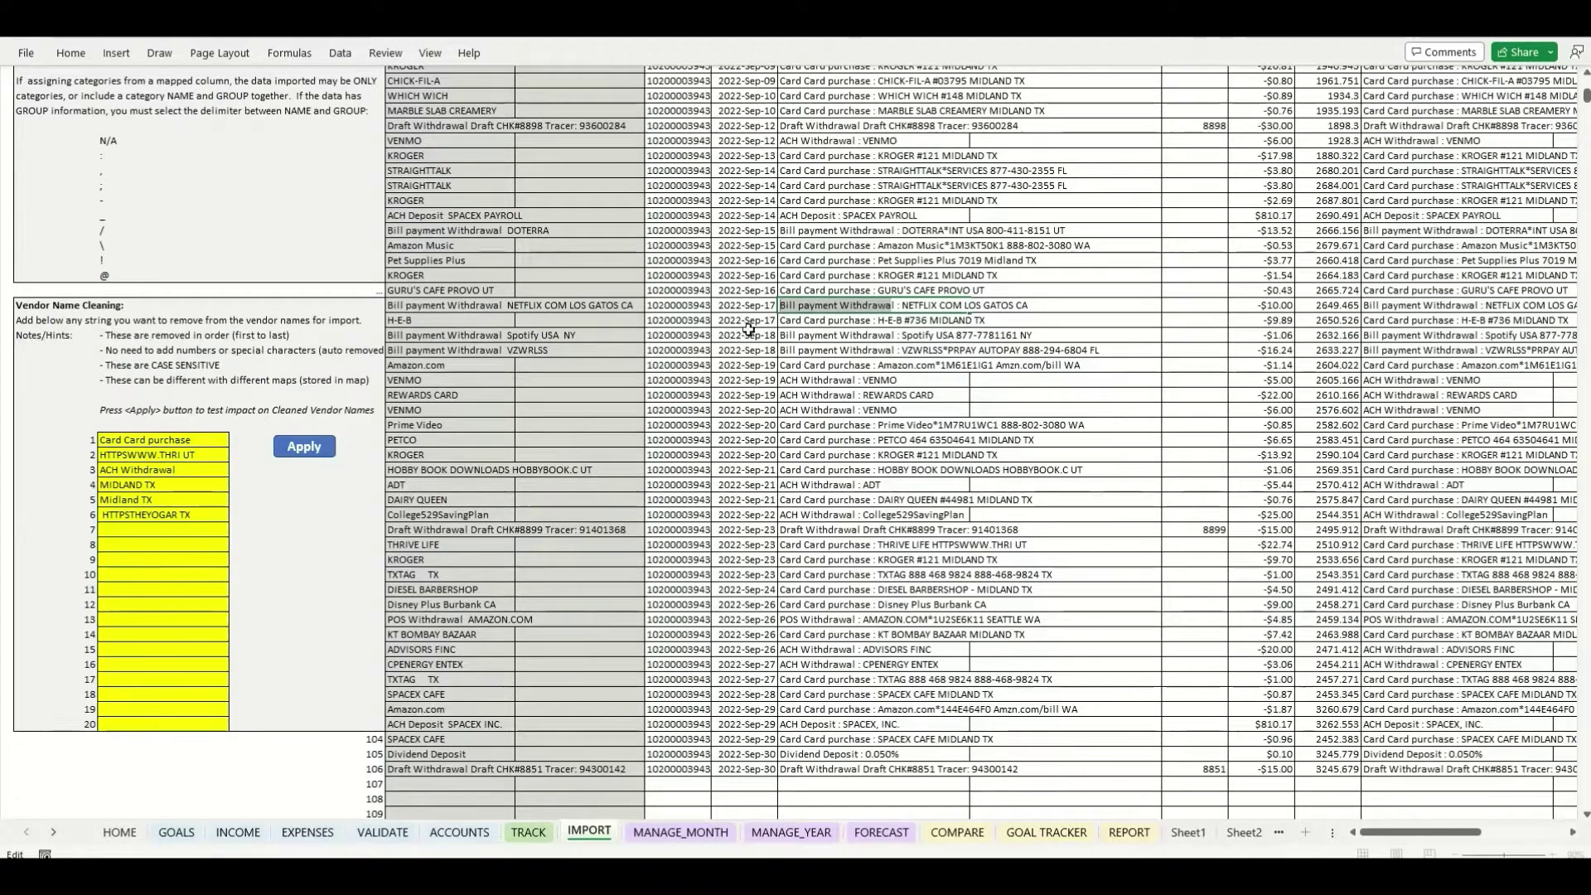
{"action": "double_click", "coordinate": [168, 530]}
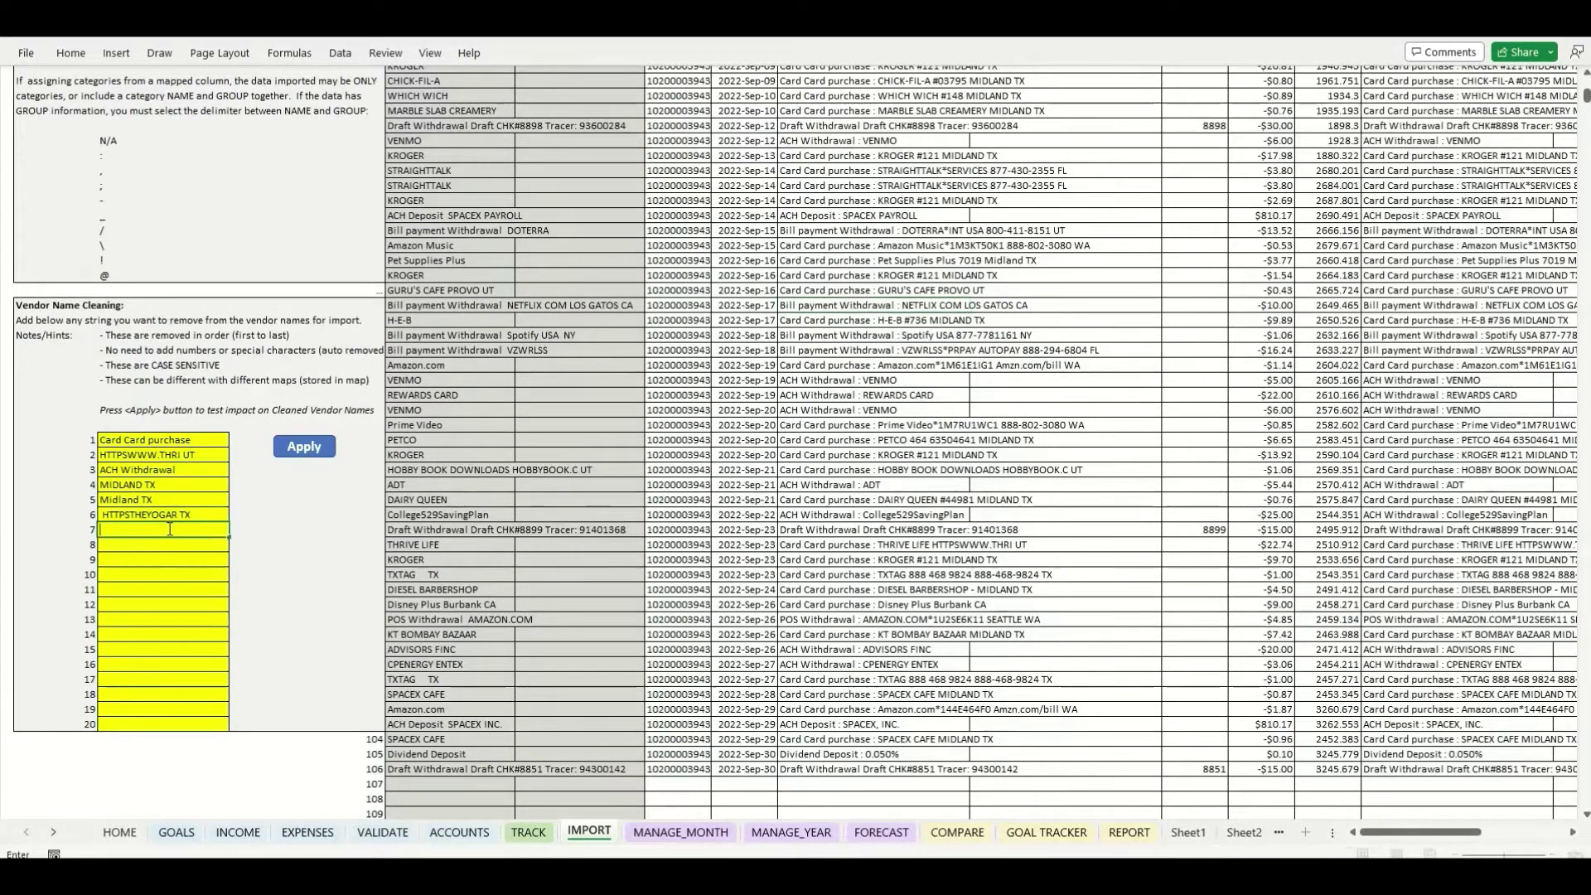
Add "LOS GATOS CA" from the NETFLIX COM description as the eighth Vendor Name Cleaning string and apply the cleaning rules
{"action": "double_click", "coordinate": [800, 303]}
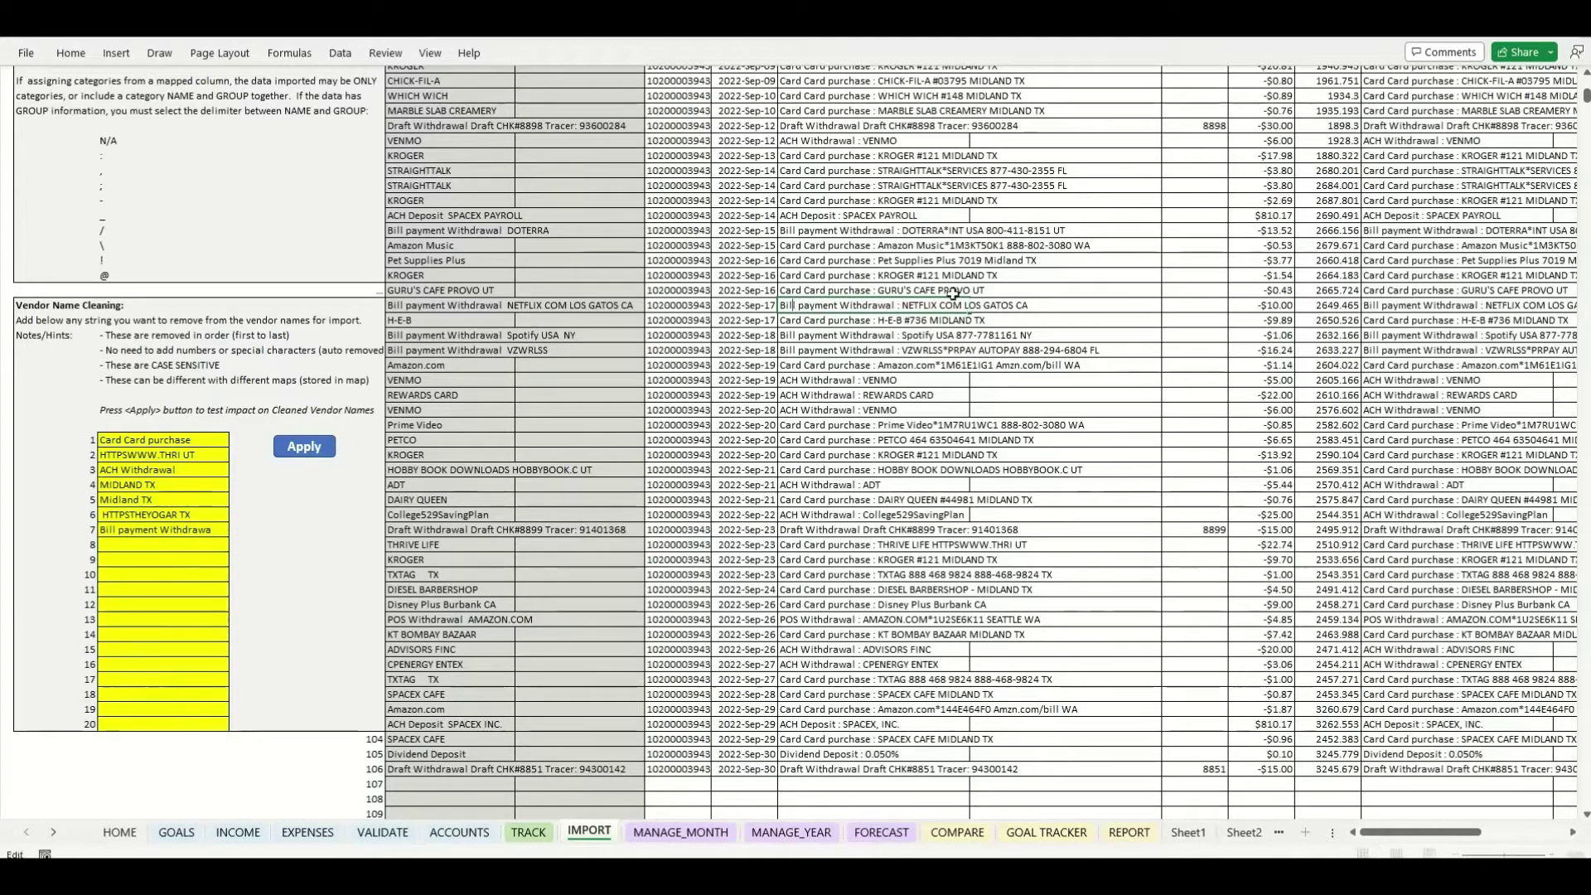
{"action": "left_click_drag", "start_coordinate": [966, 305], "coordinate": [1028, 305]}
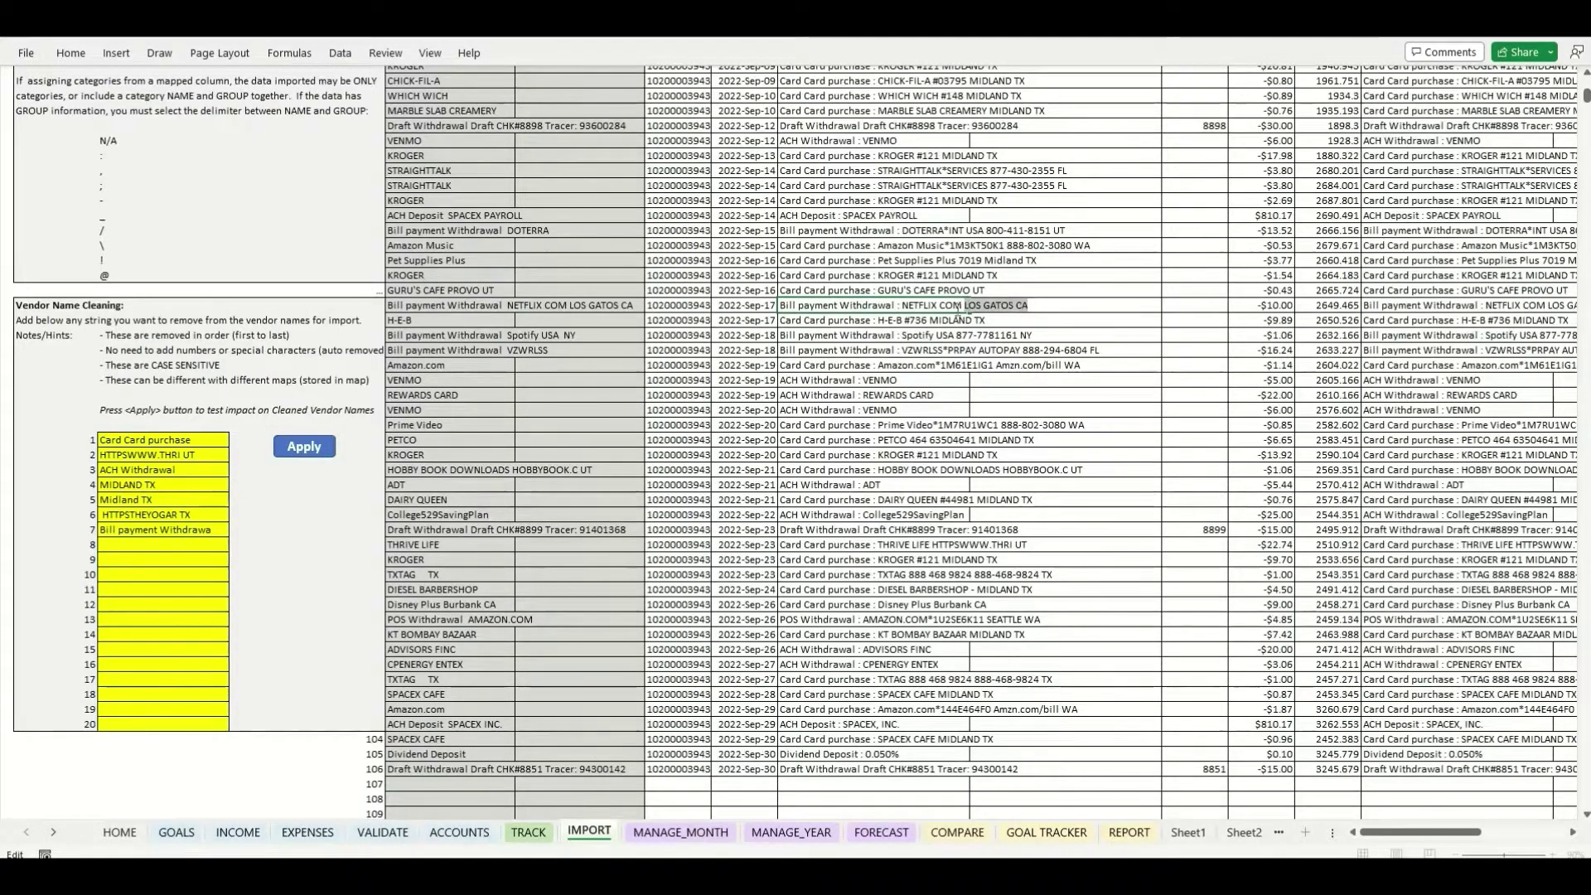
{"action": "left_click", "coordinate": [120, 548]}
{"action": "type", "text": "LOS GATOS CA"}
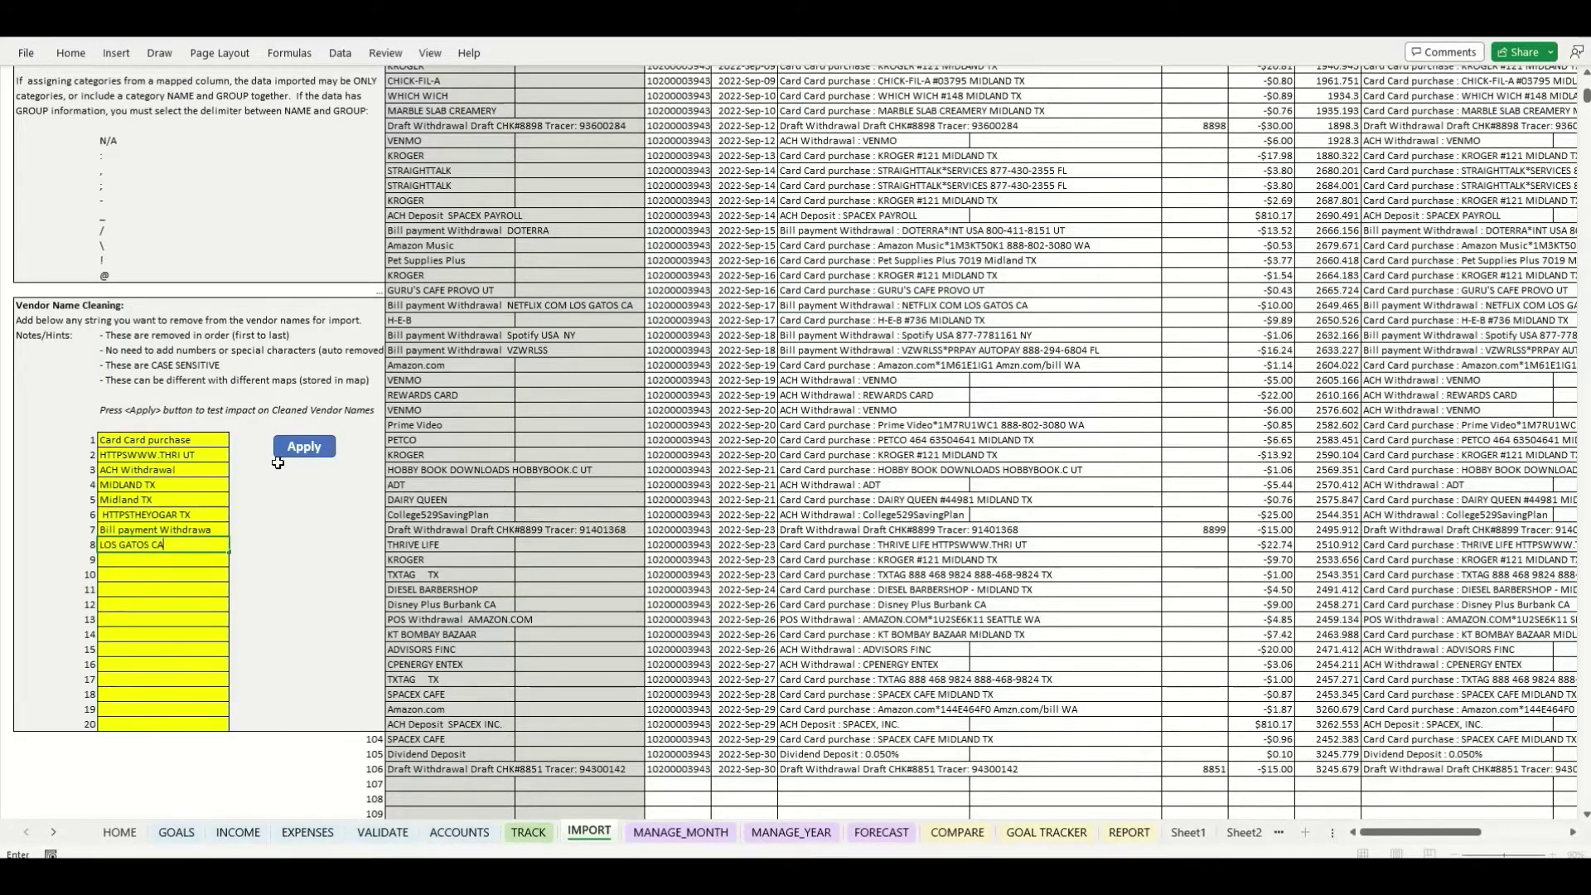
{"action": "left_click", "coordinate": [304, 447]}
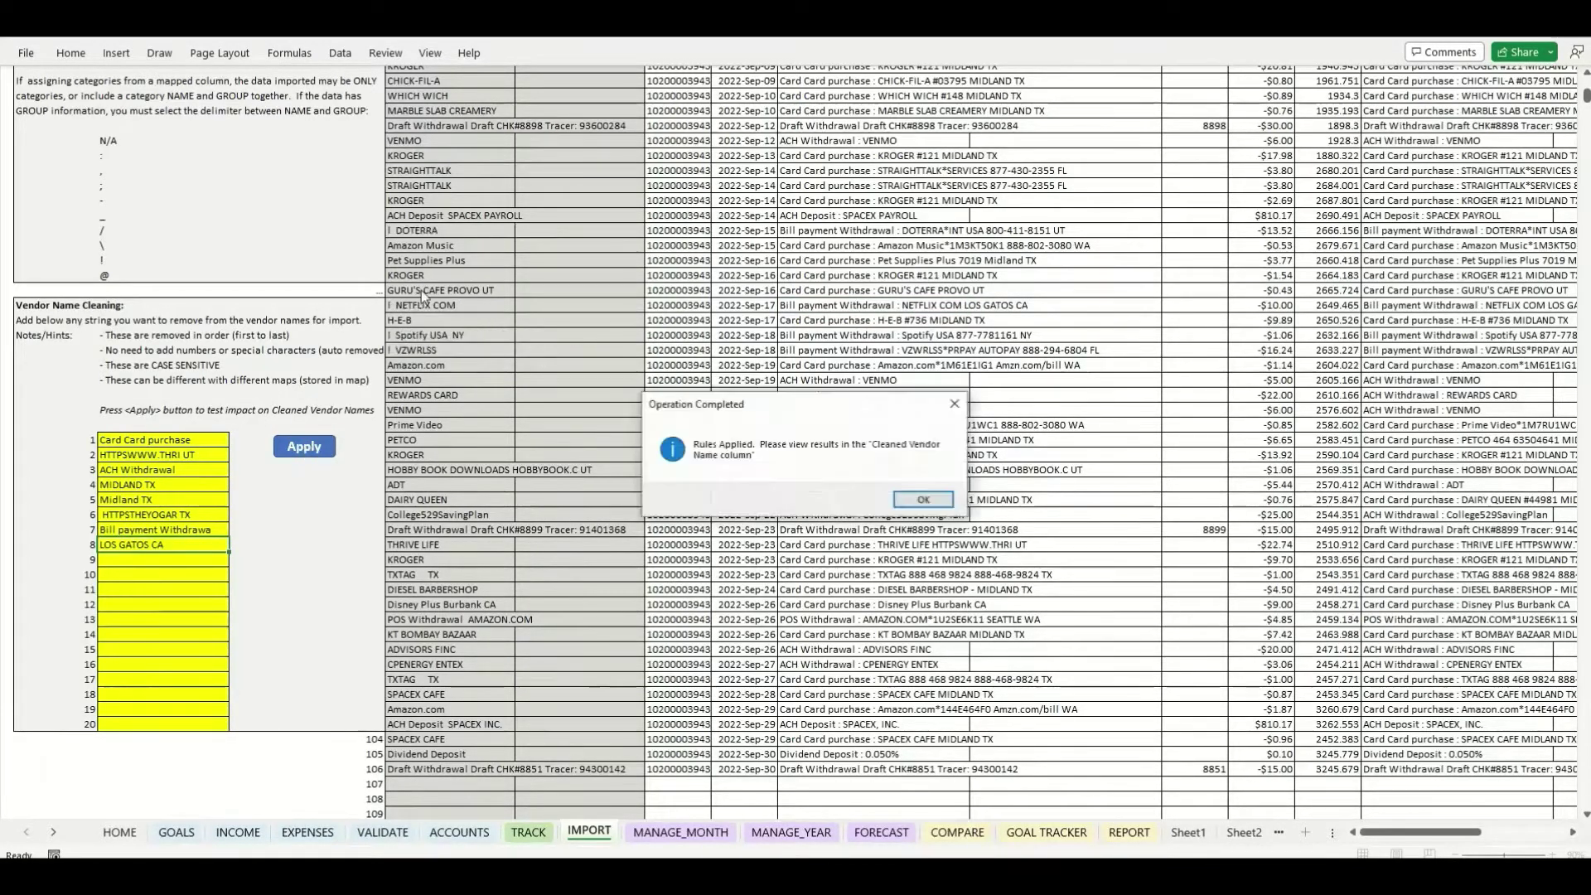
{"action": "left_click", "coordinate": [915, 497]}
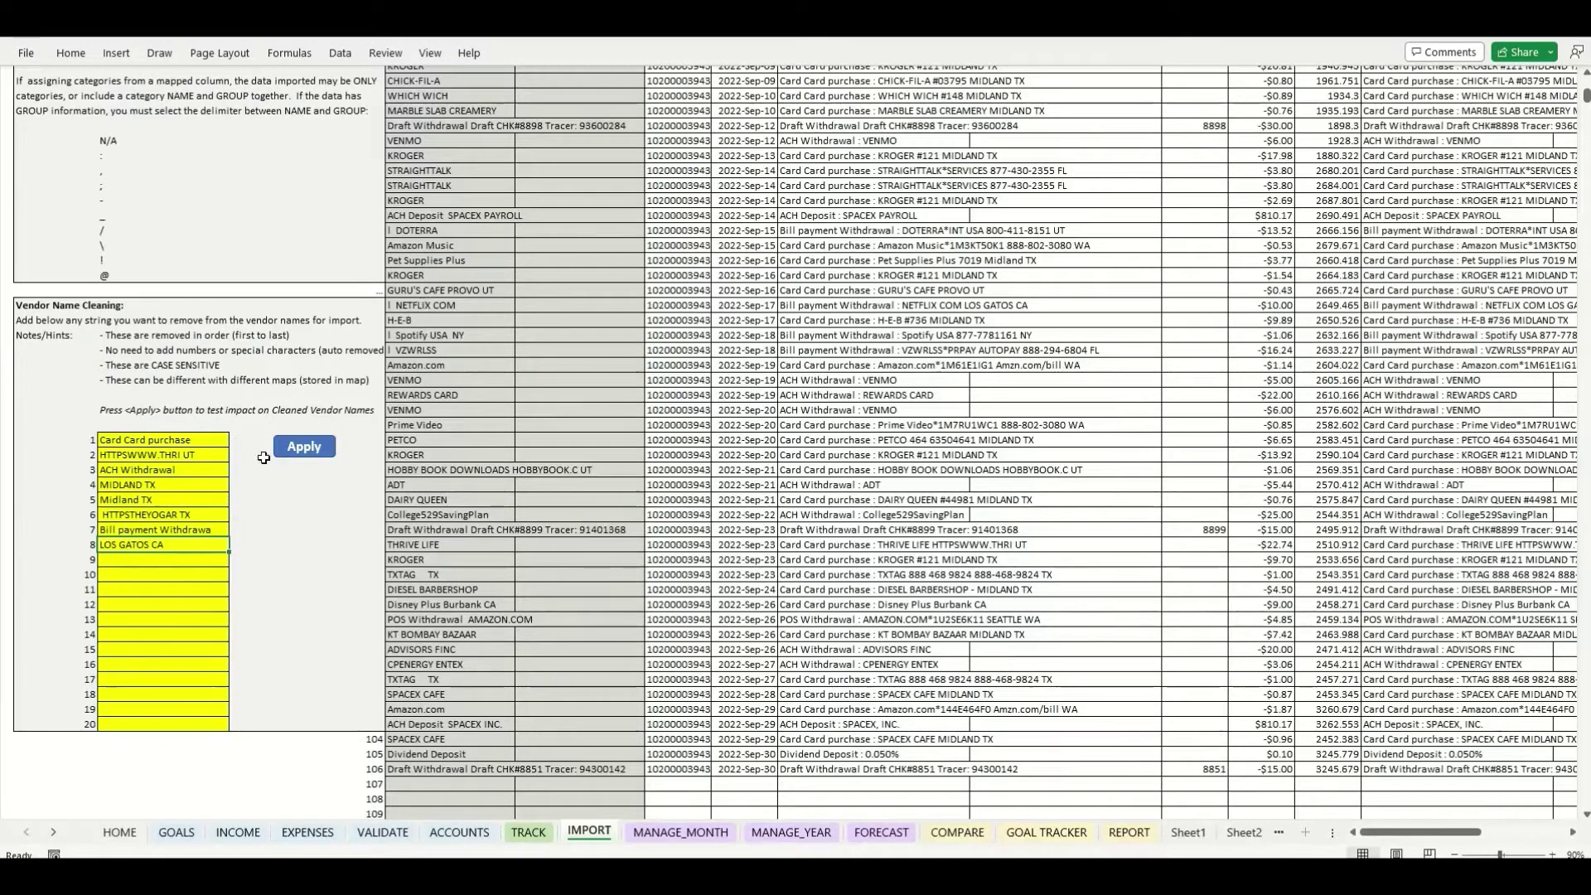
Correct the seventh Vendor Name Cleaning string to "Bill payment Withdrawal" and reapply the cleaning rules
{"action": "double_click", "coordinate": [213, 529]}
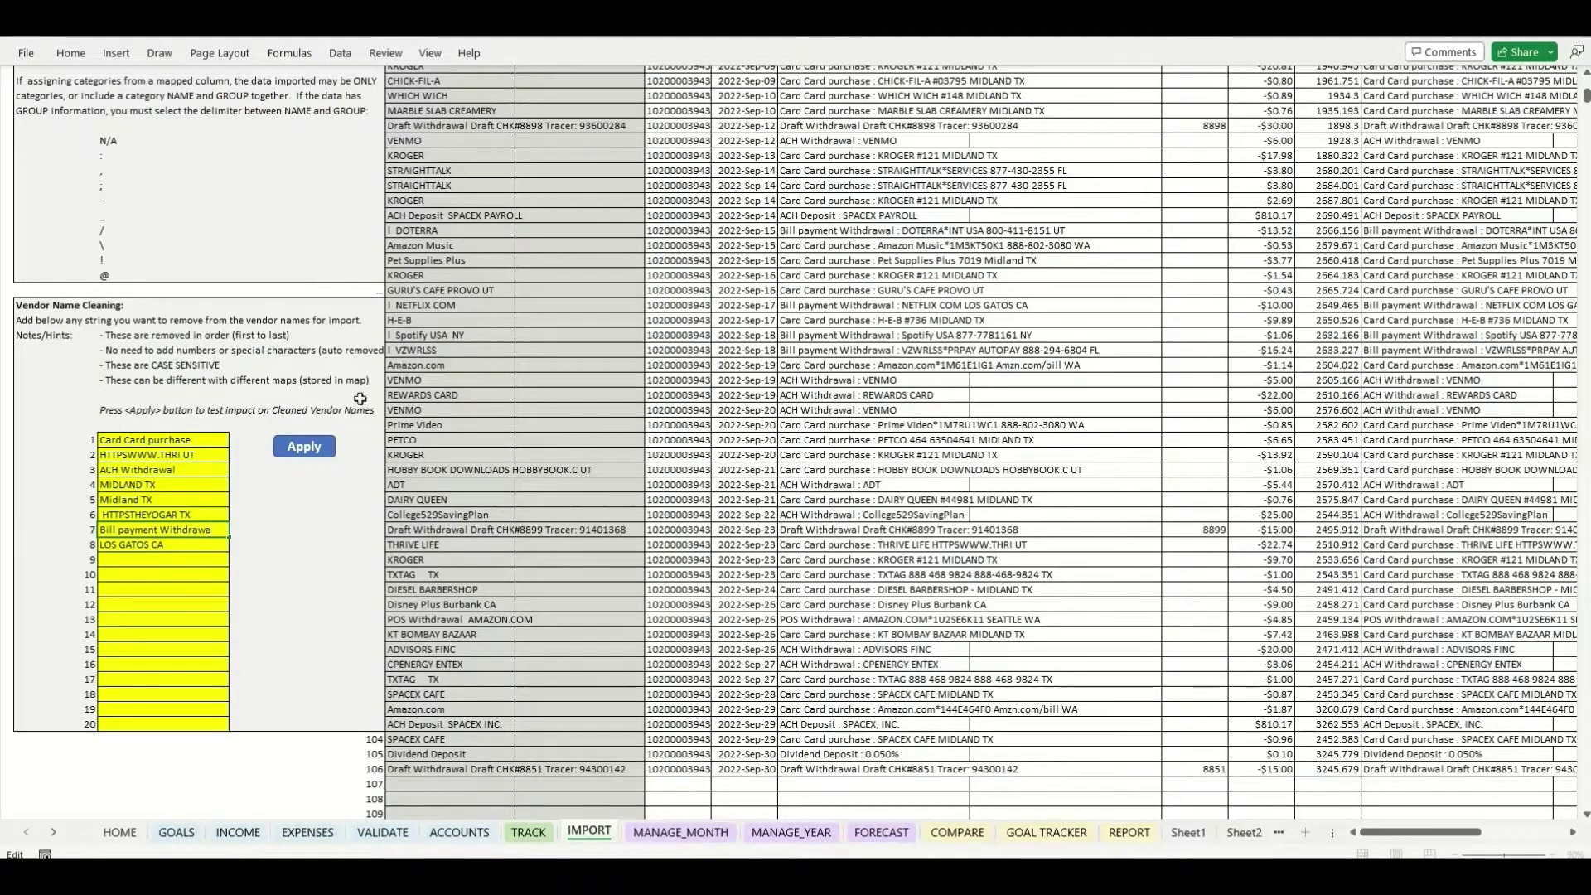
{"action": "type", "text": "l"}
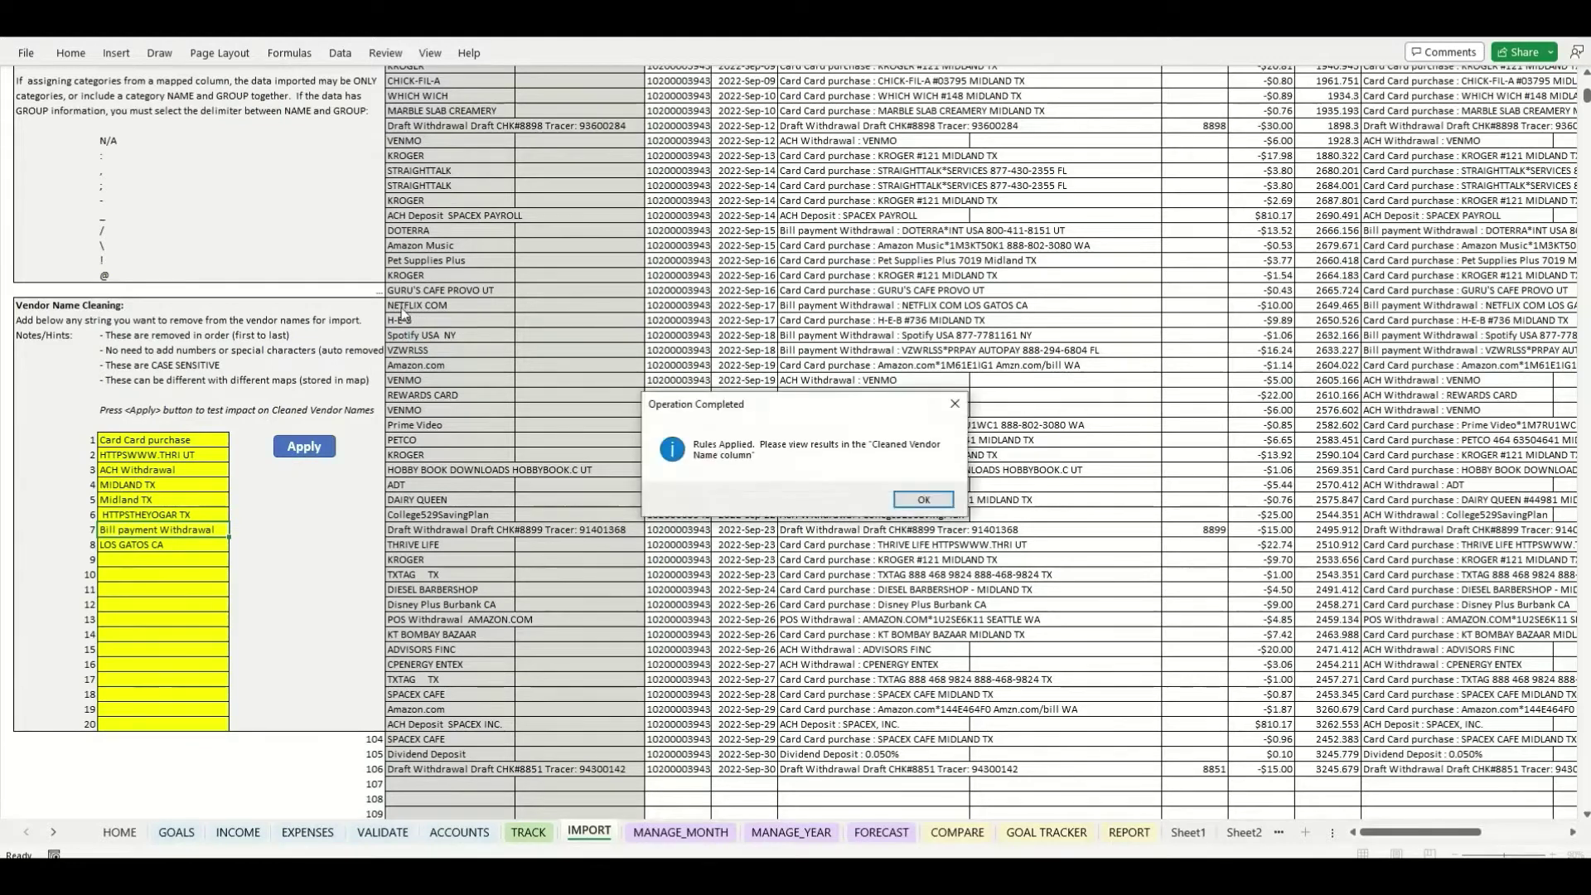
{"action": "left_click", "coordinate": [912, 500]}
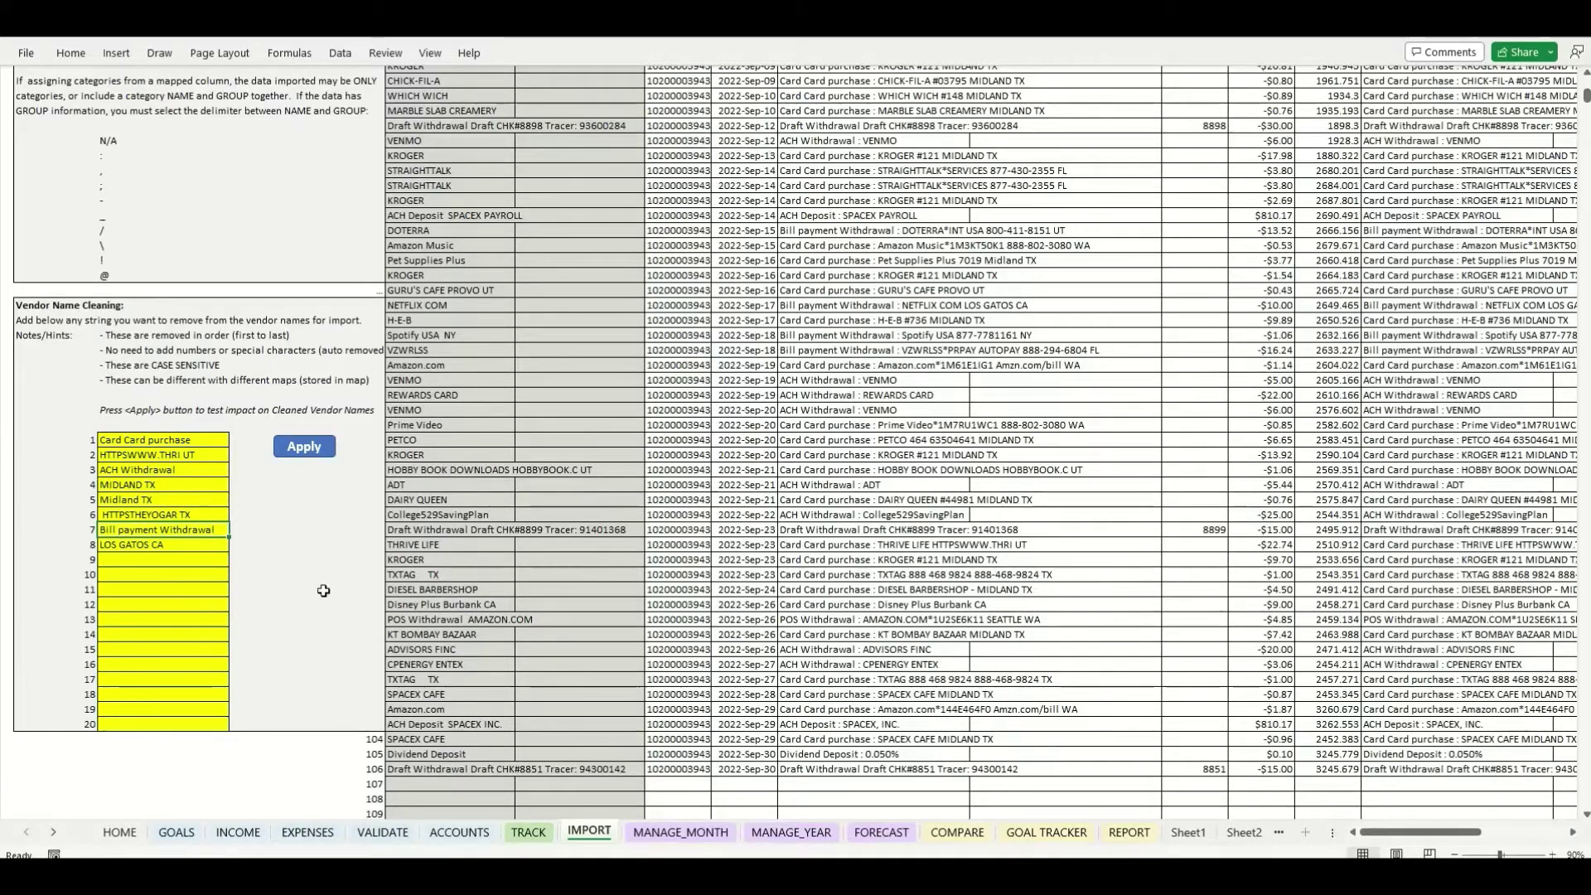
Save the current column mapping and vendor cleaning strings as a map named "Fort Knox"
{"action": "scroll", "coordinate": [451, 366], "scroll_direction": "up", "scroll_amount": 15}
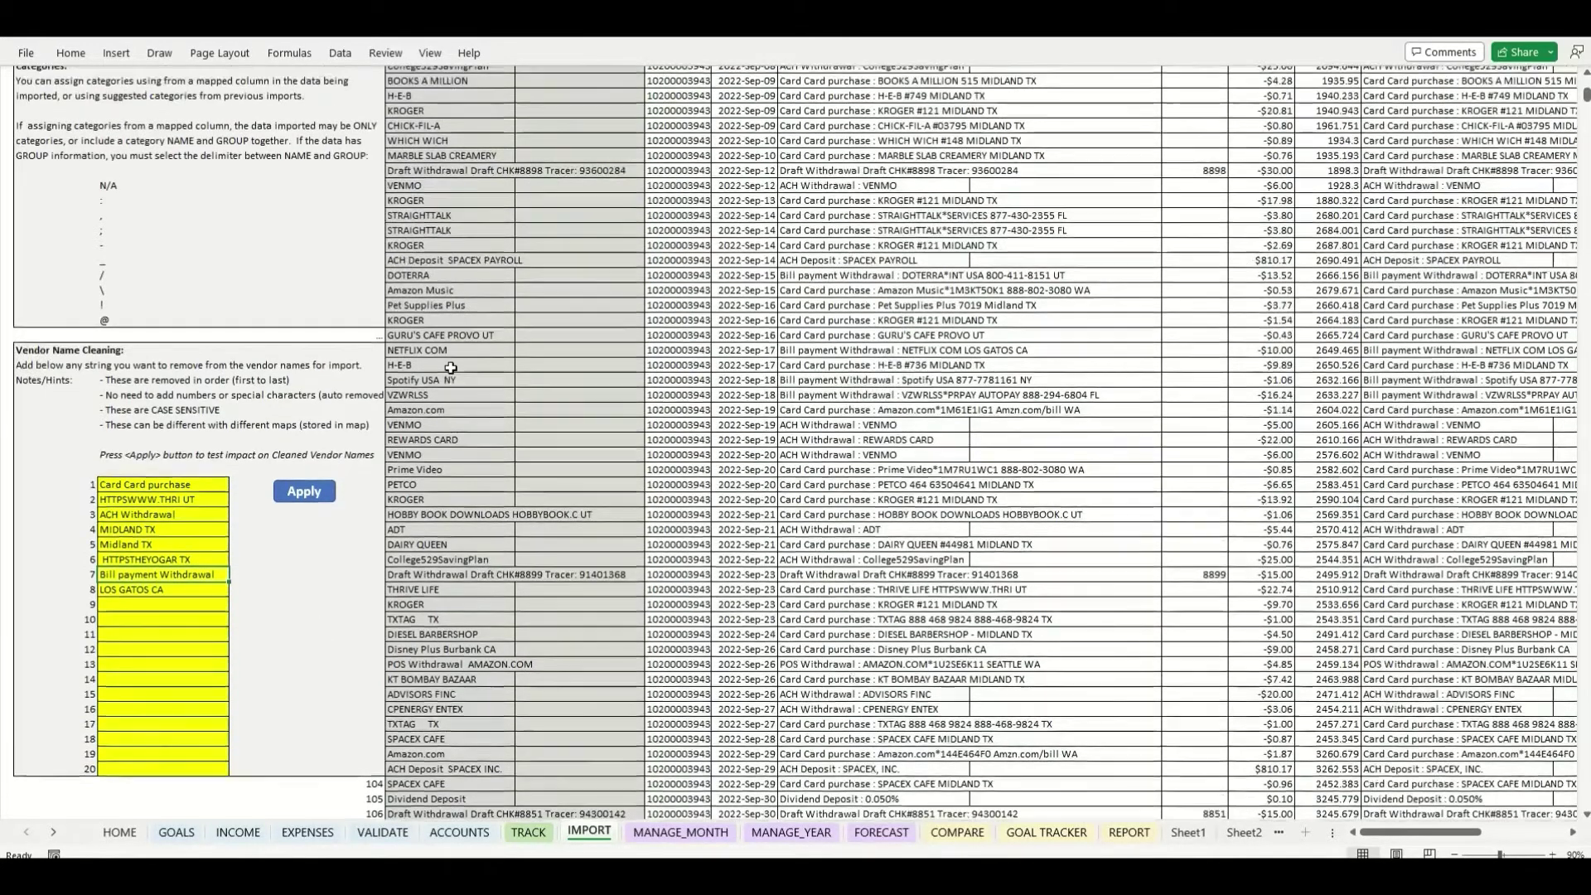
{"action": "scroll", "coordinate": [450, 366], "scroll_direction": "up", "scroll_amount": 6}
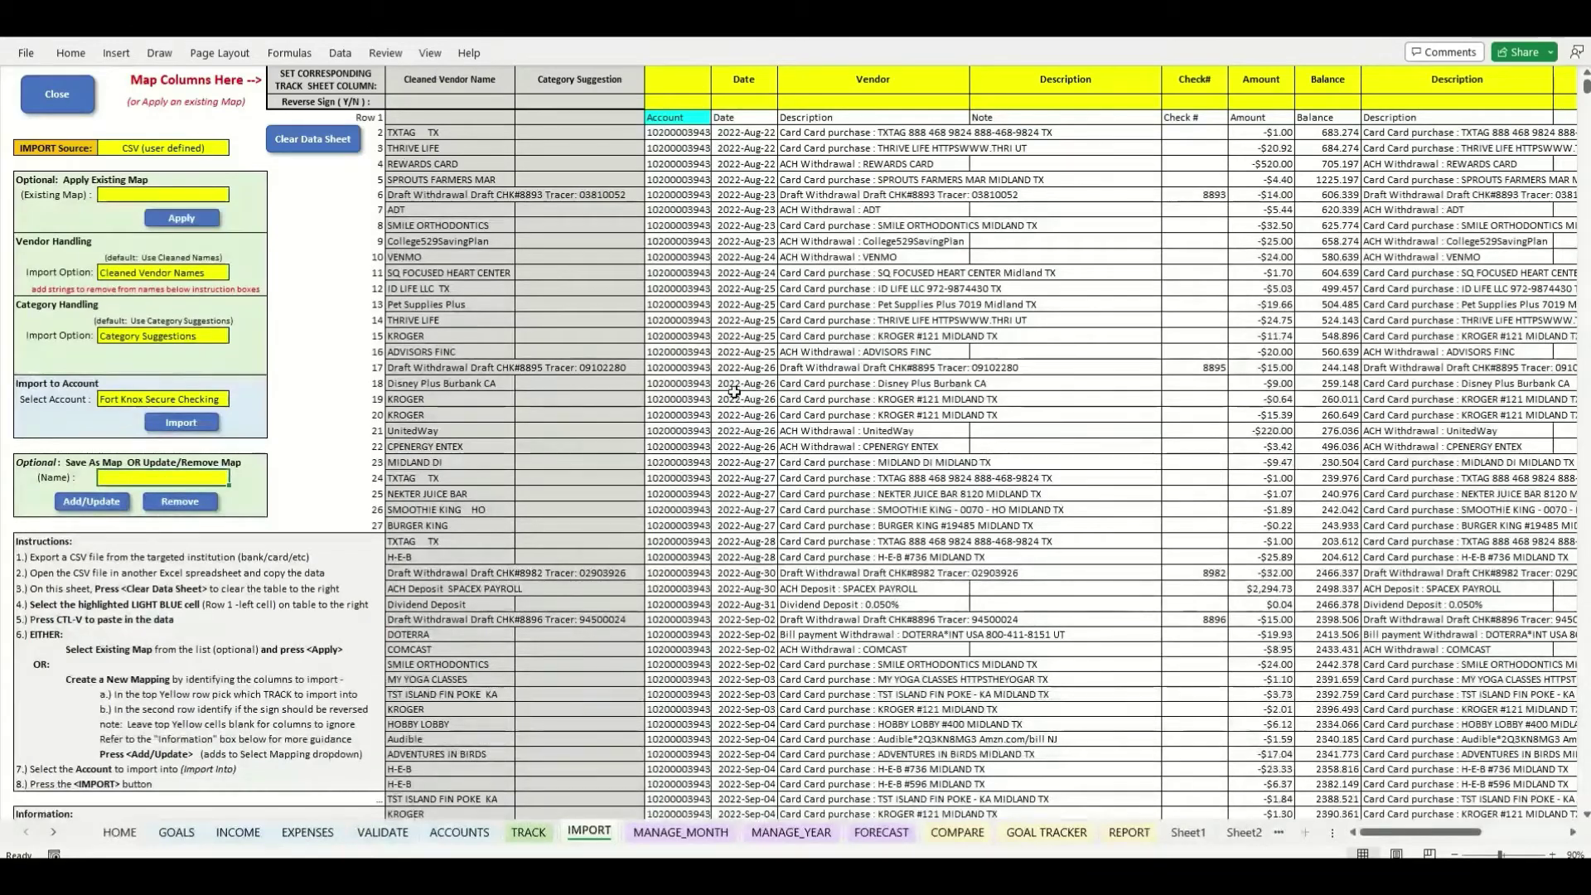
{"action": "scroll", "coordinate": [331, 415], "scroll_direction": "down", "scroll_amount": 20}
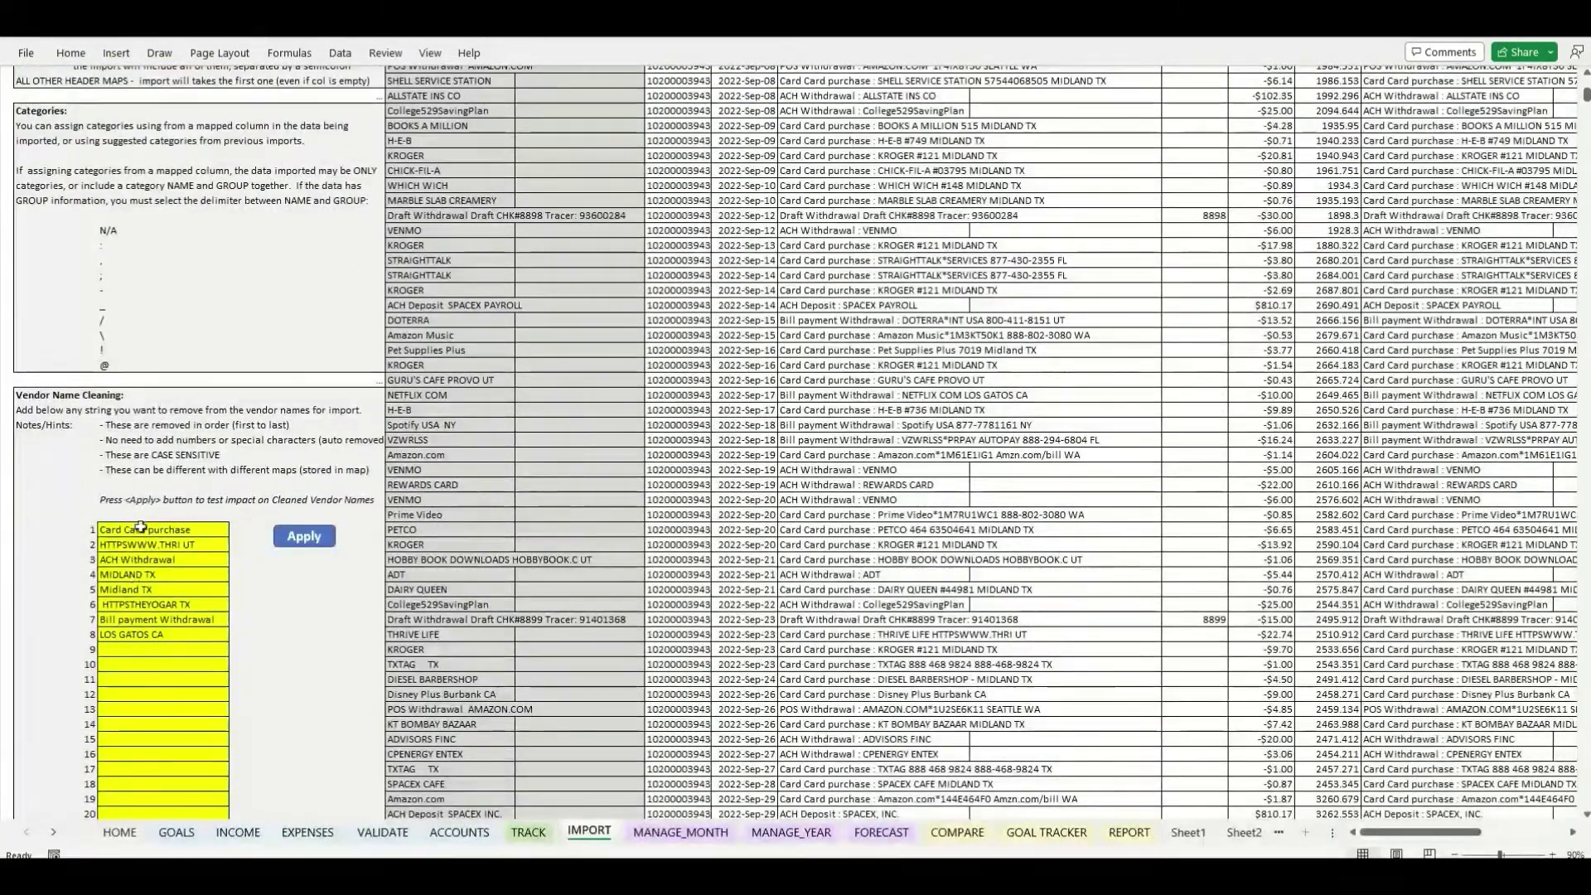
{"action": "scroll", "coordinate": [141, 527], "scroll_direction": "up", "scroll_amount": 20}
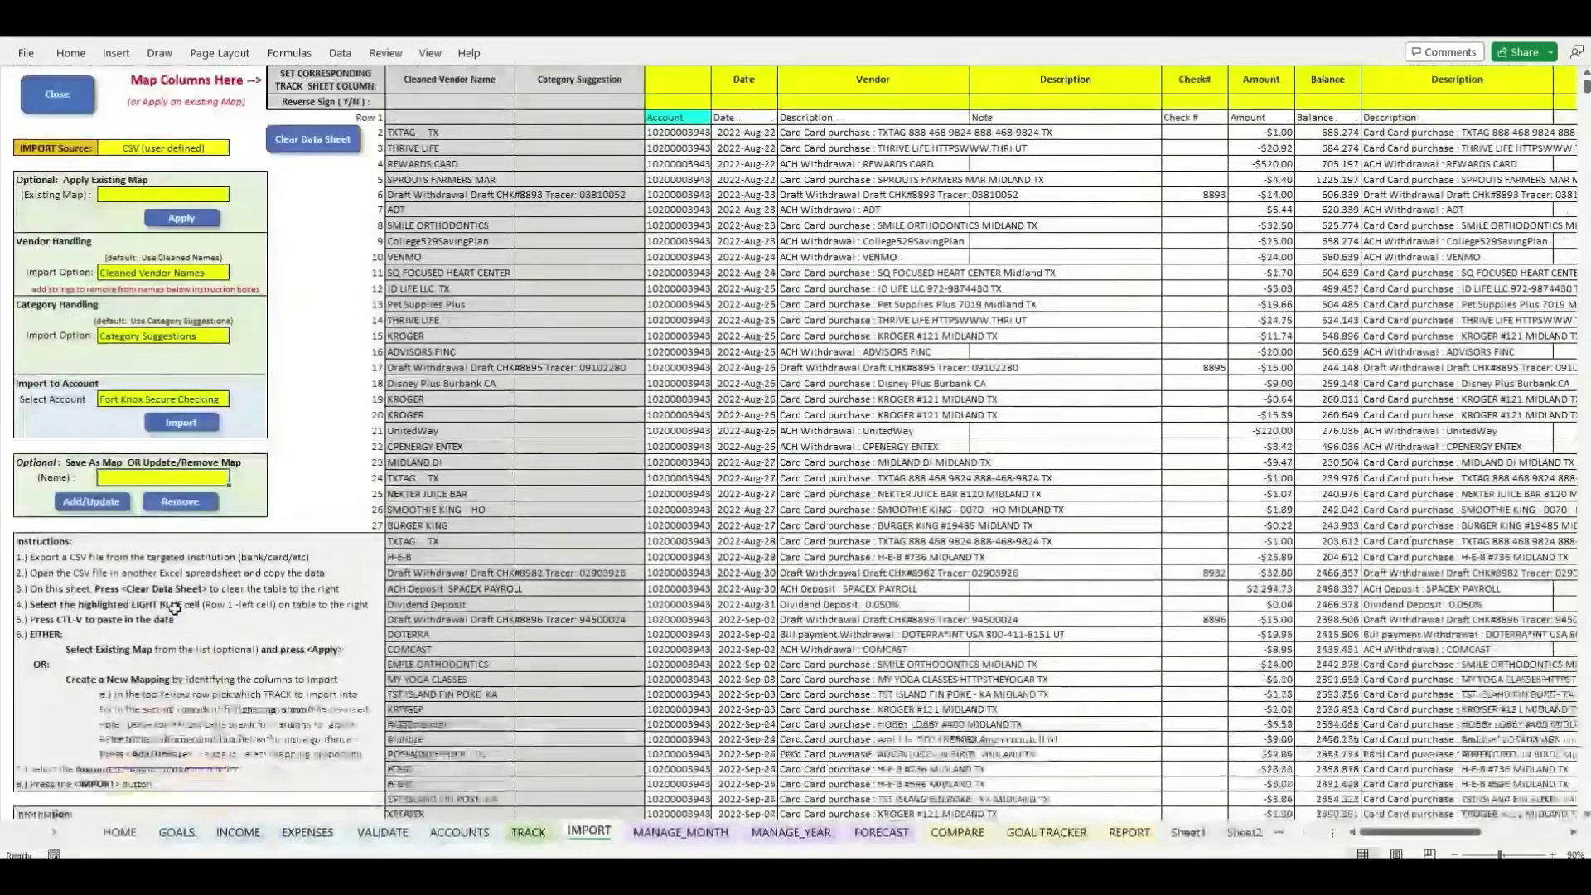
{"action": "left_click", "coordinate": [141, 478]}
{"action": "type", "text": "For"}
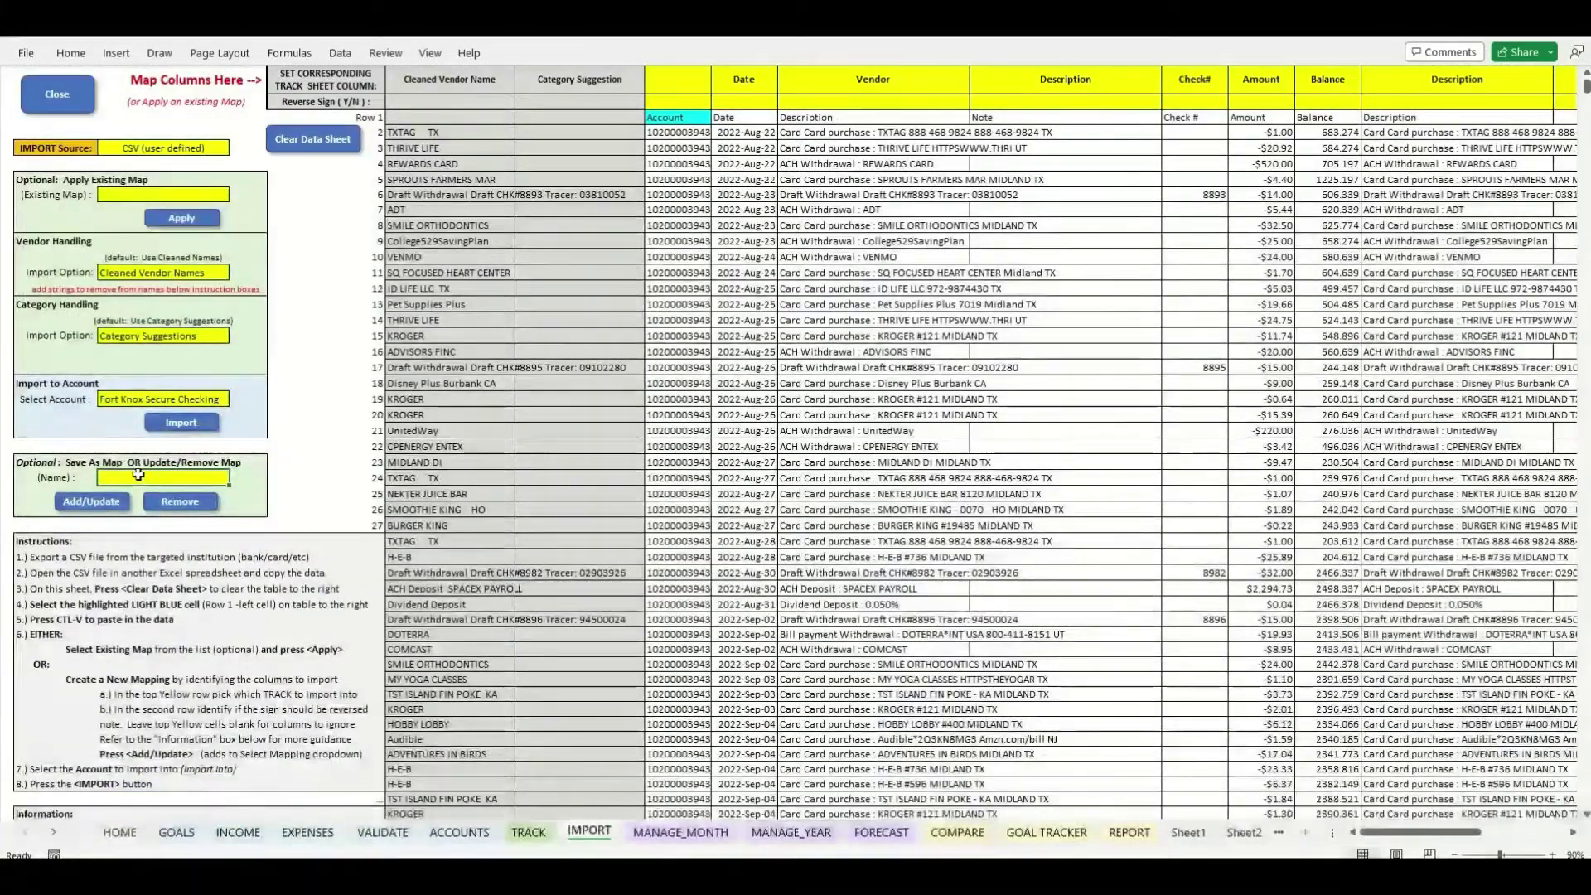
{"action": "type", "text": "t Kno"}
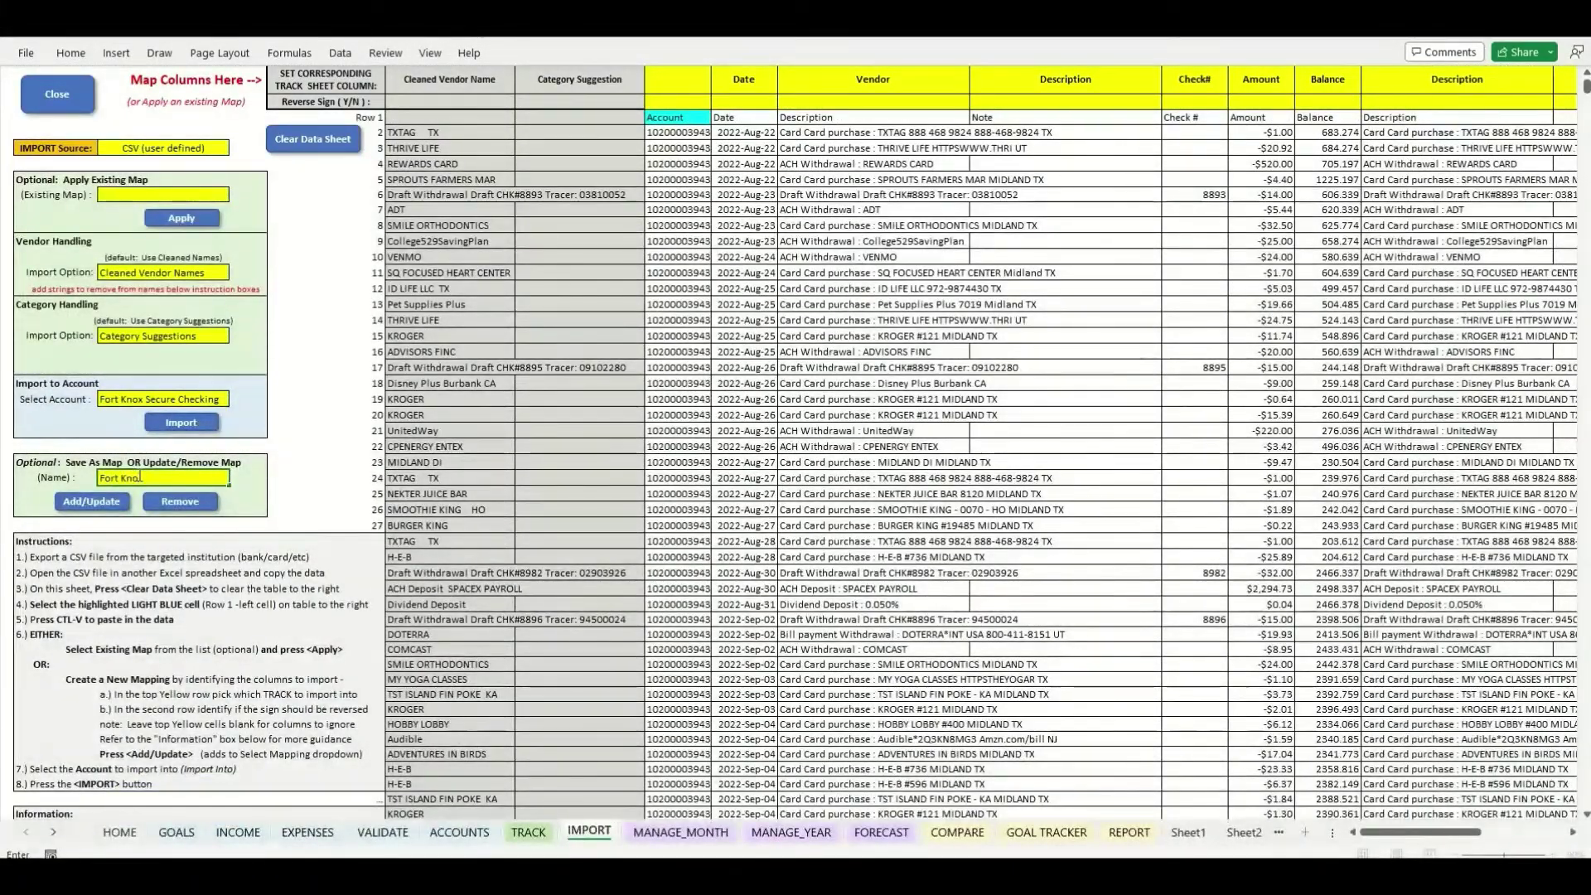
{"action": "type", "text": "x"}
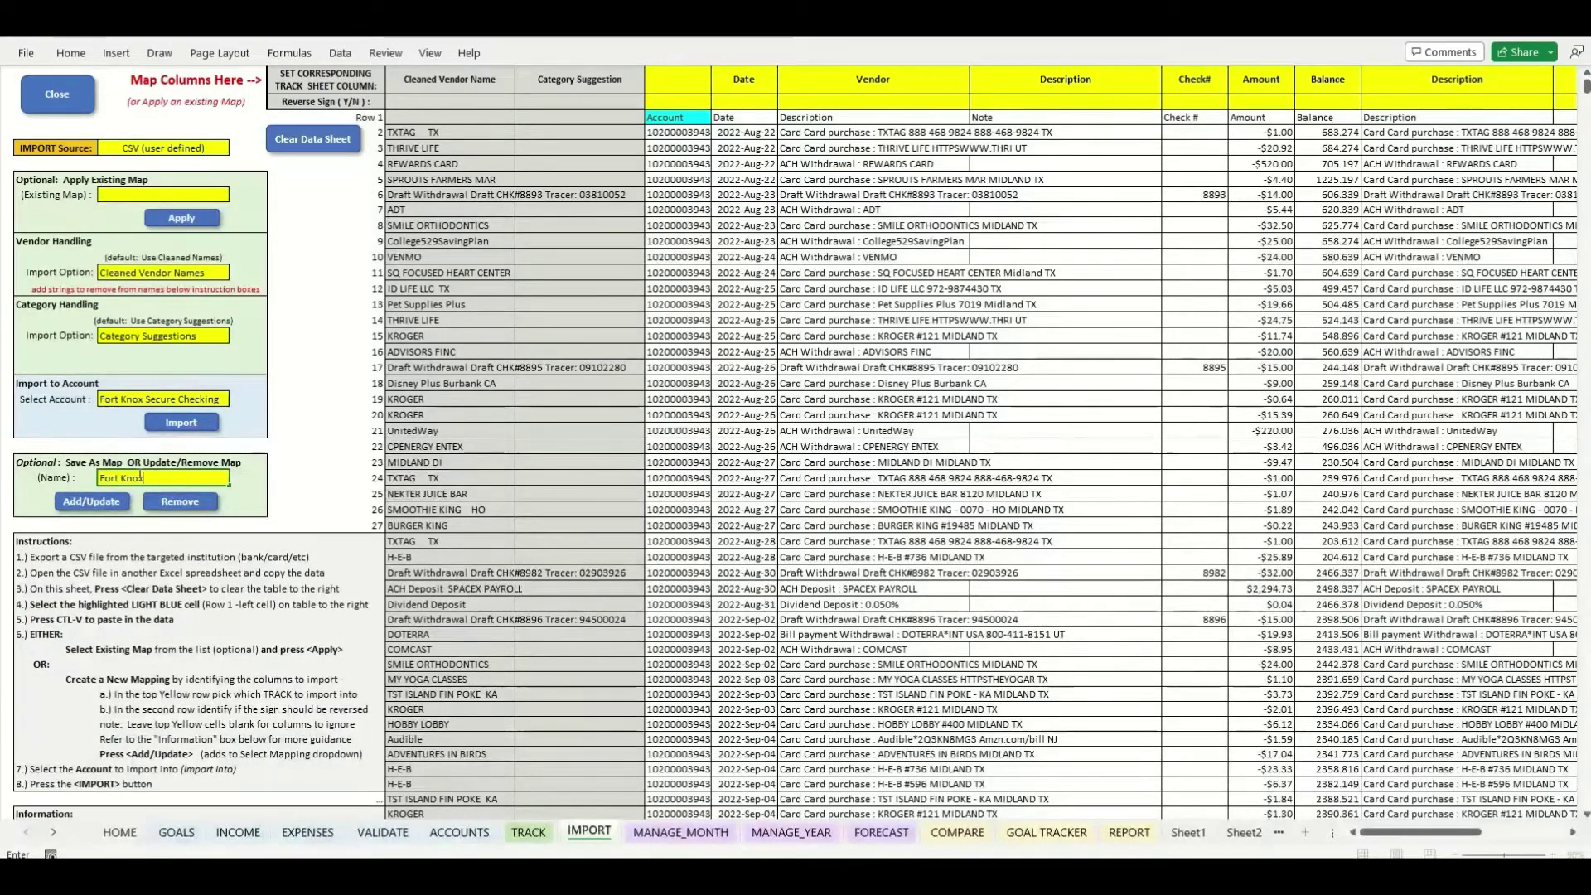
{"action": "left_click", "coordinate": [93, 502]}
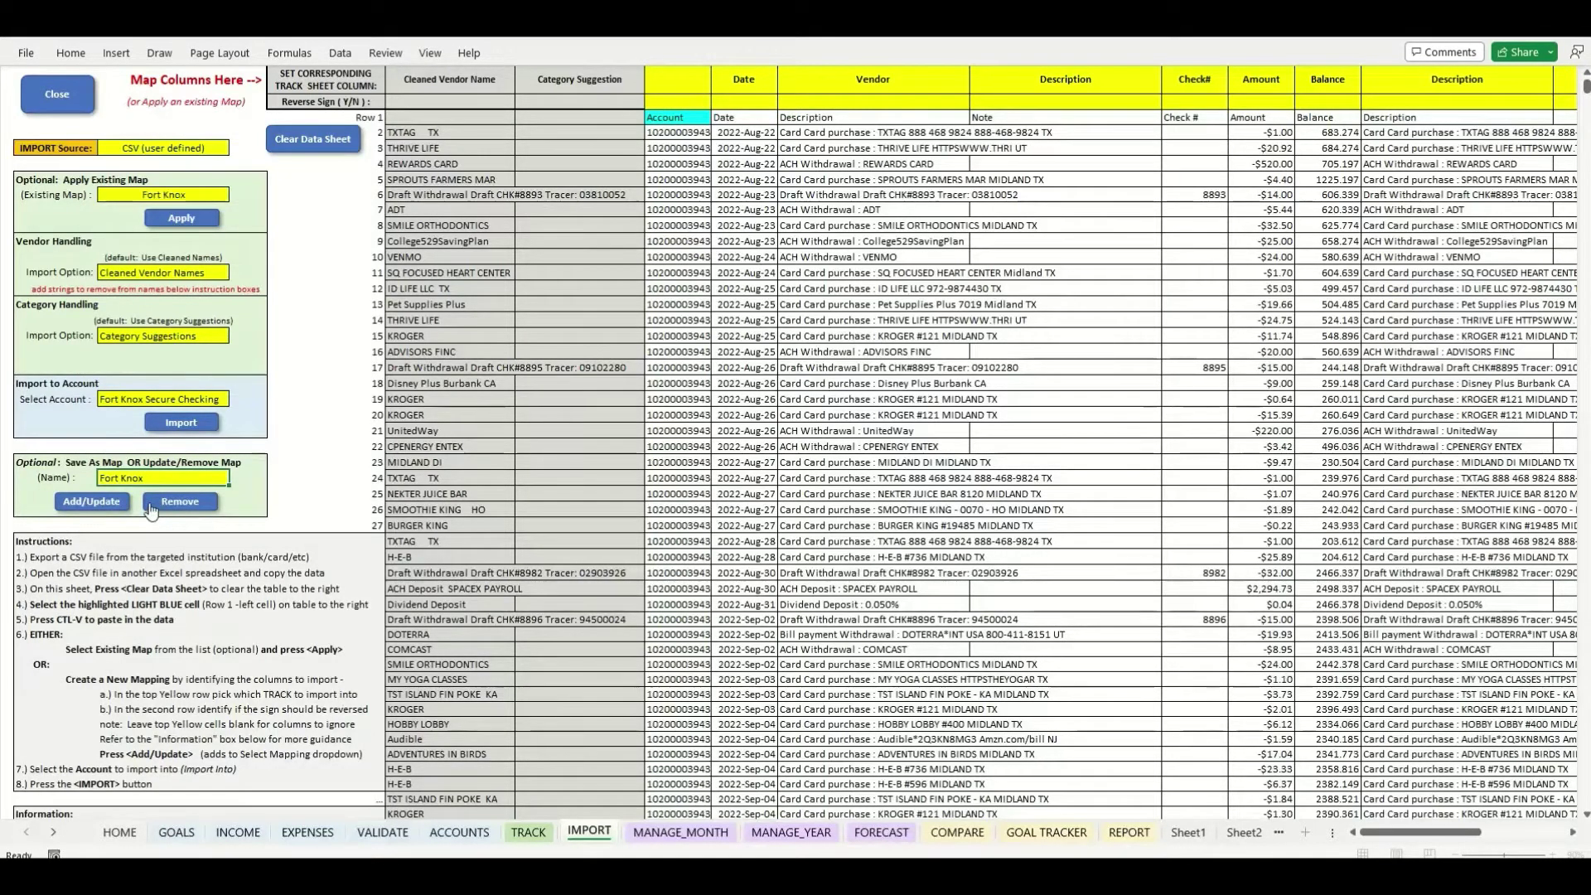
Clear the temporary data from the import table and check that the Vendor Name Cleaning strings are cleared too
{"action": "left_click", "coordinate": [311, 141]}
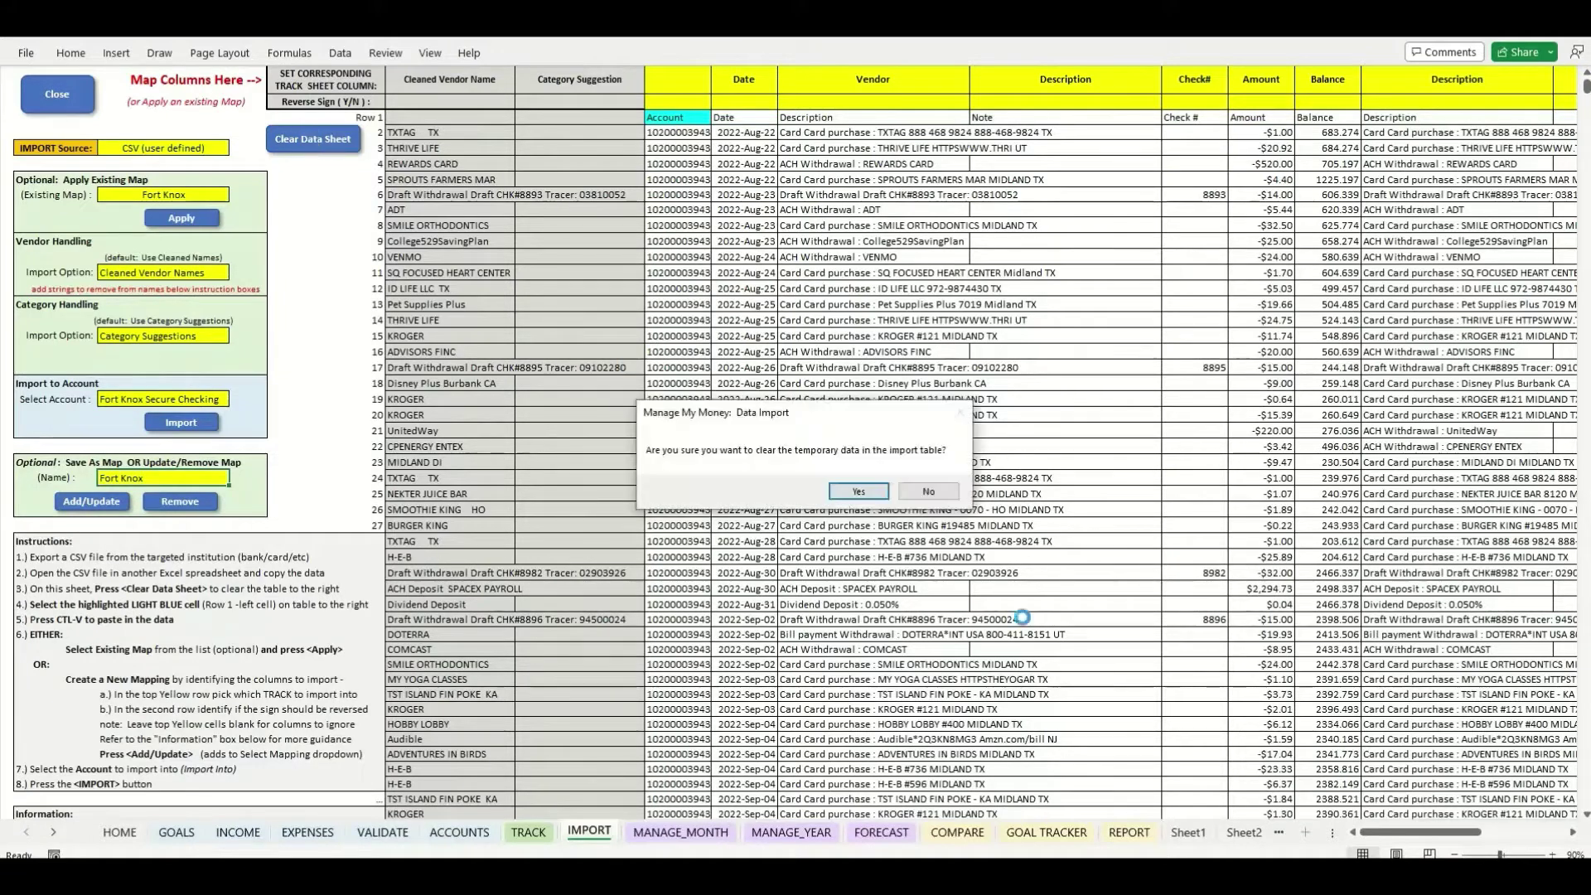
{"action": "left_click", "coordinate": [858, 490]}
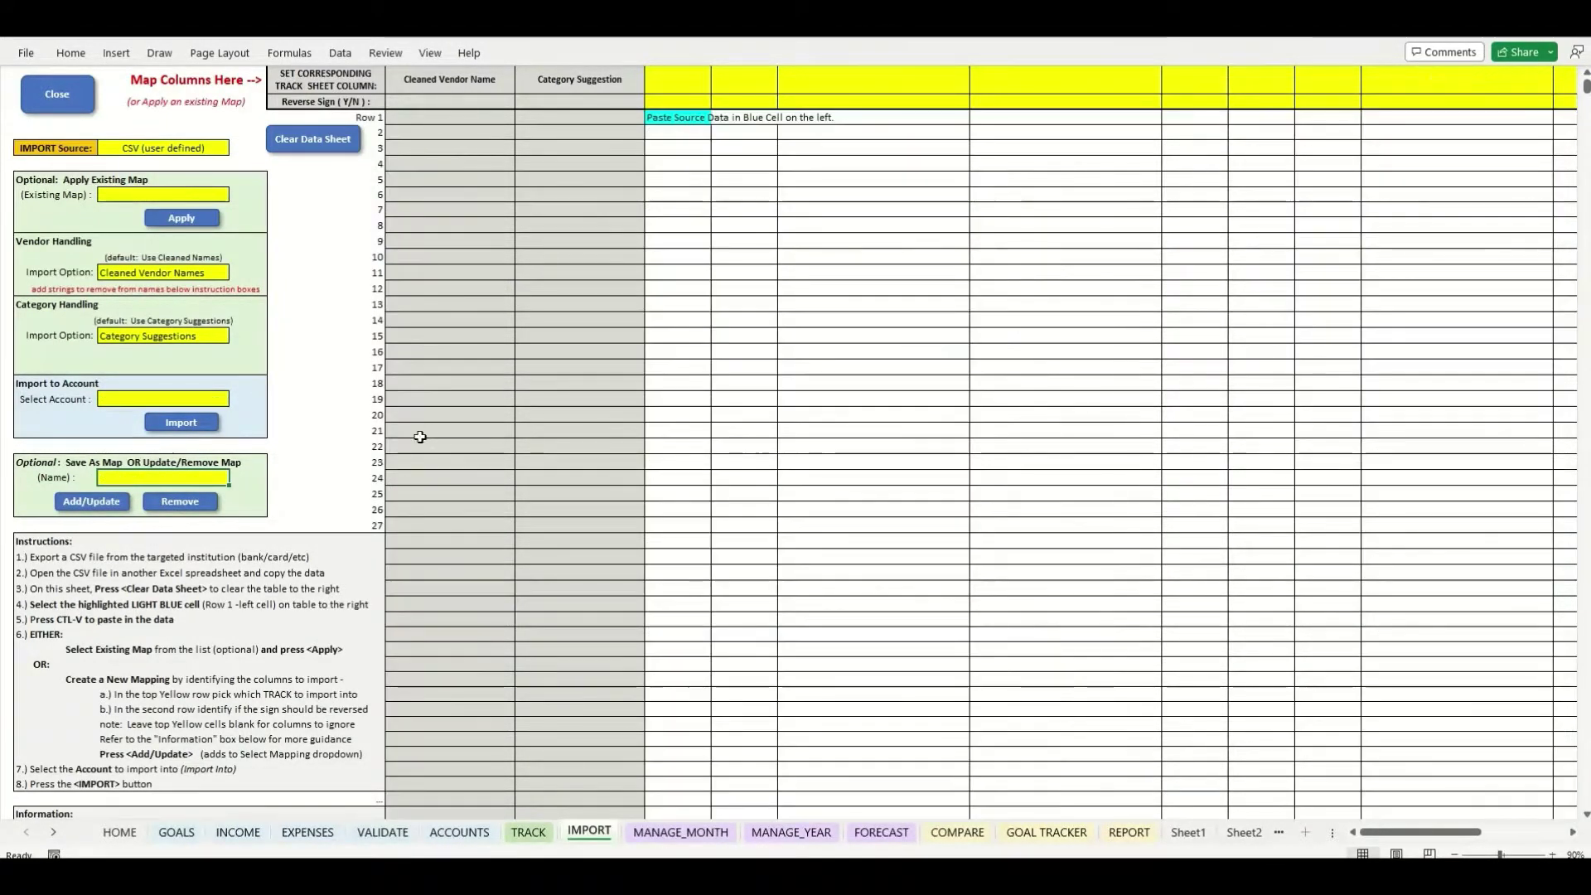
{"action": "scroll", "coordinate": [420, 437], "scroll_direction": "down", "scroll_amount": 20}
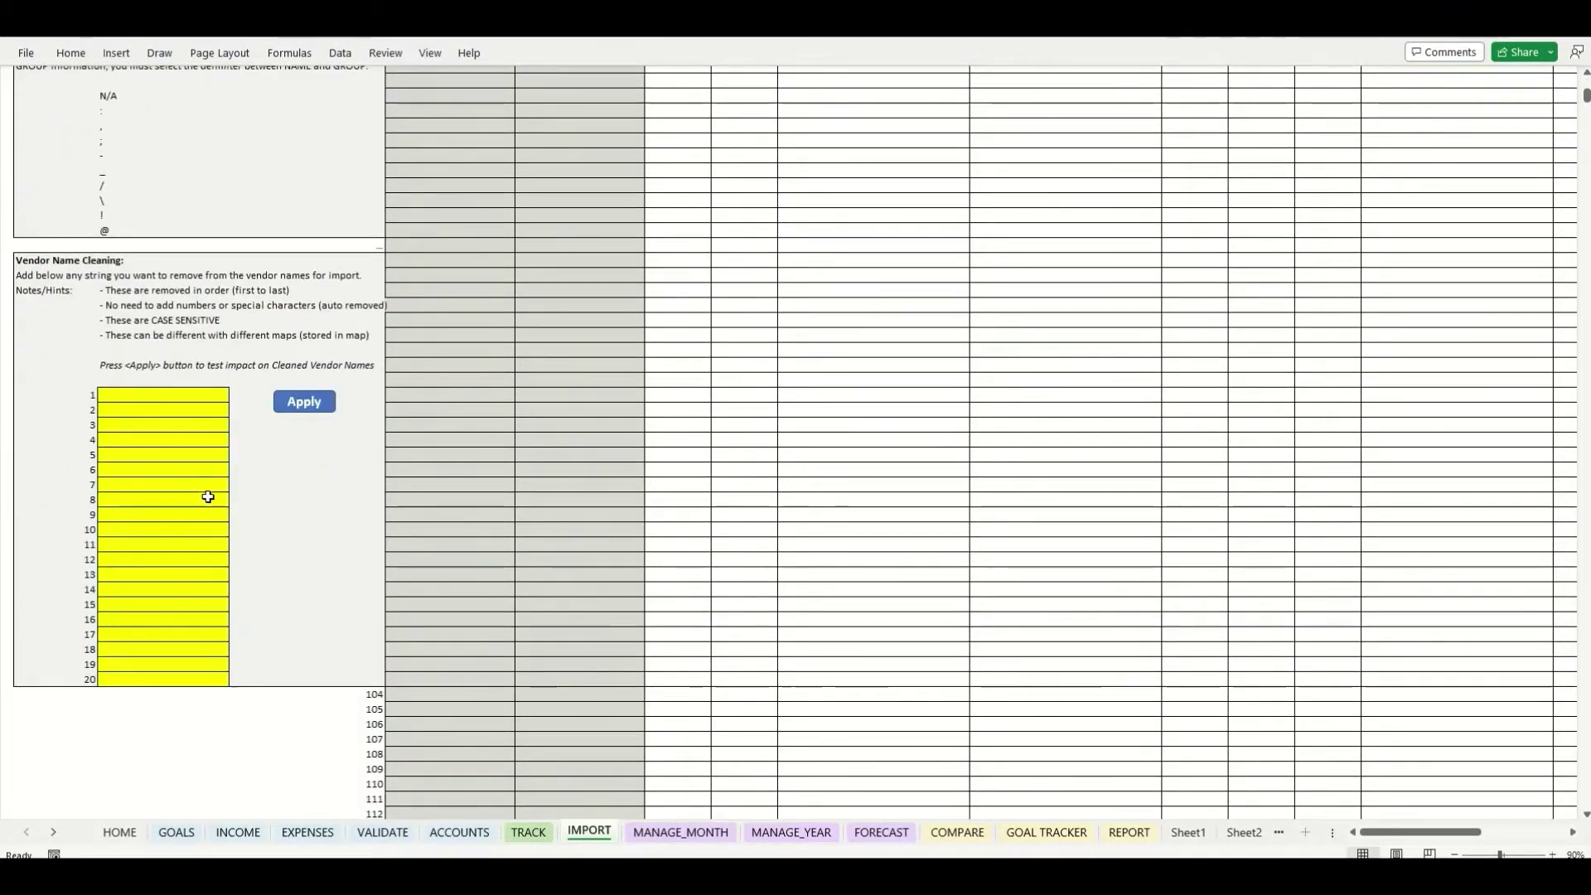
{"action": "scroll", "coordinate": [207, 496], "scroll_direction": "up", "scroll_amount": 20}
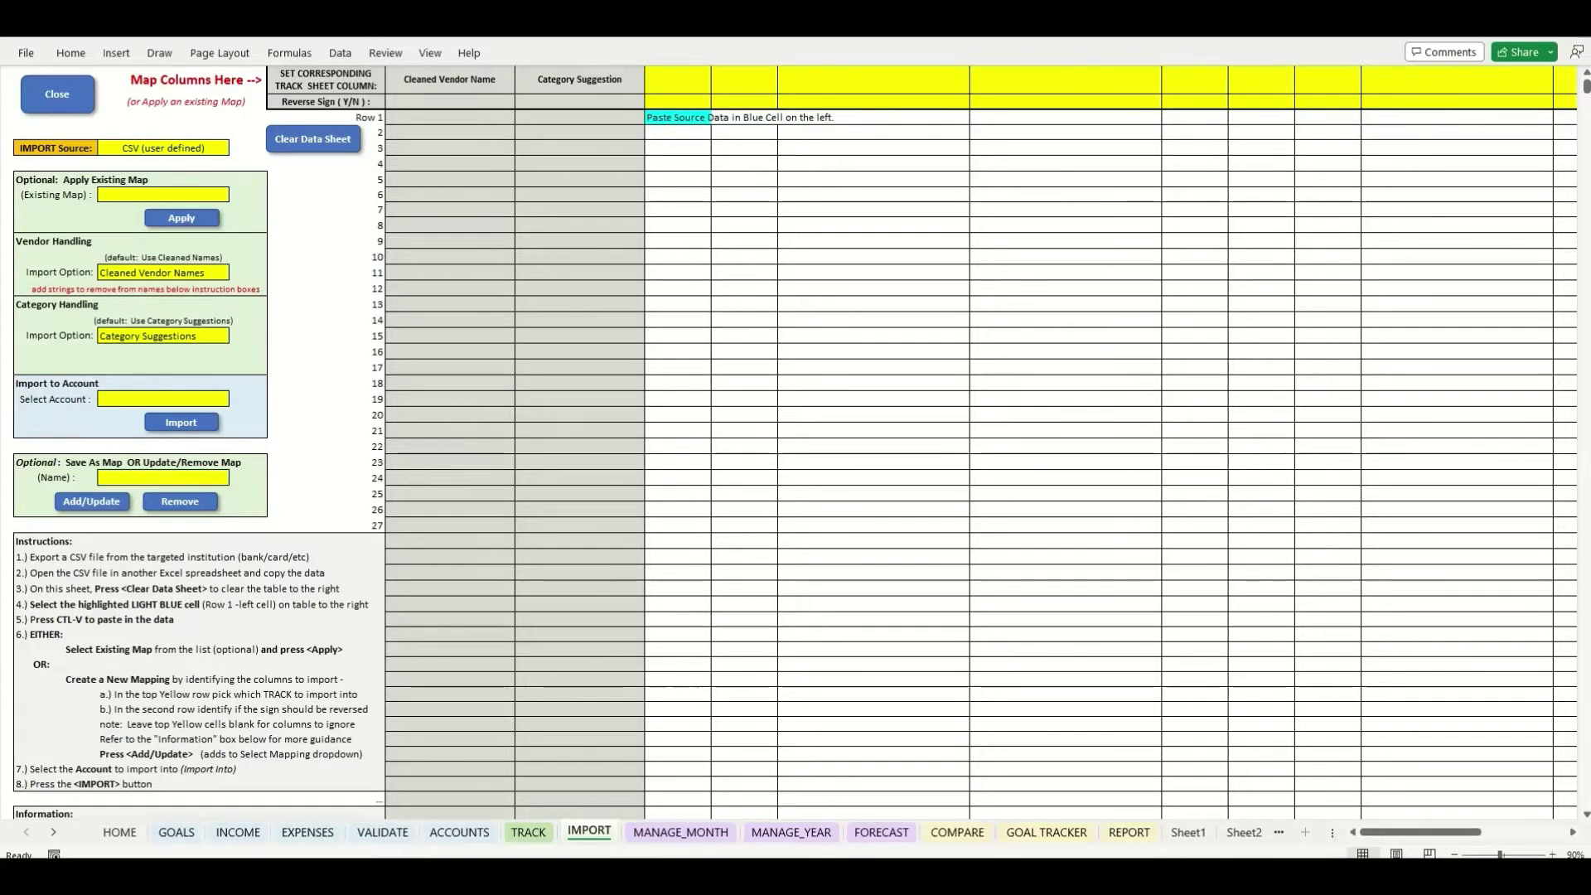
Copy the bank's CSV source data and paste it into the light blue cell in Row 1 of the import table
{"action": "key", "text": "ctrl+c"}
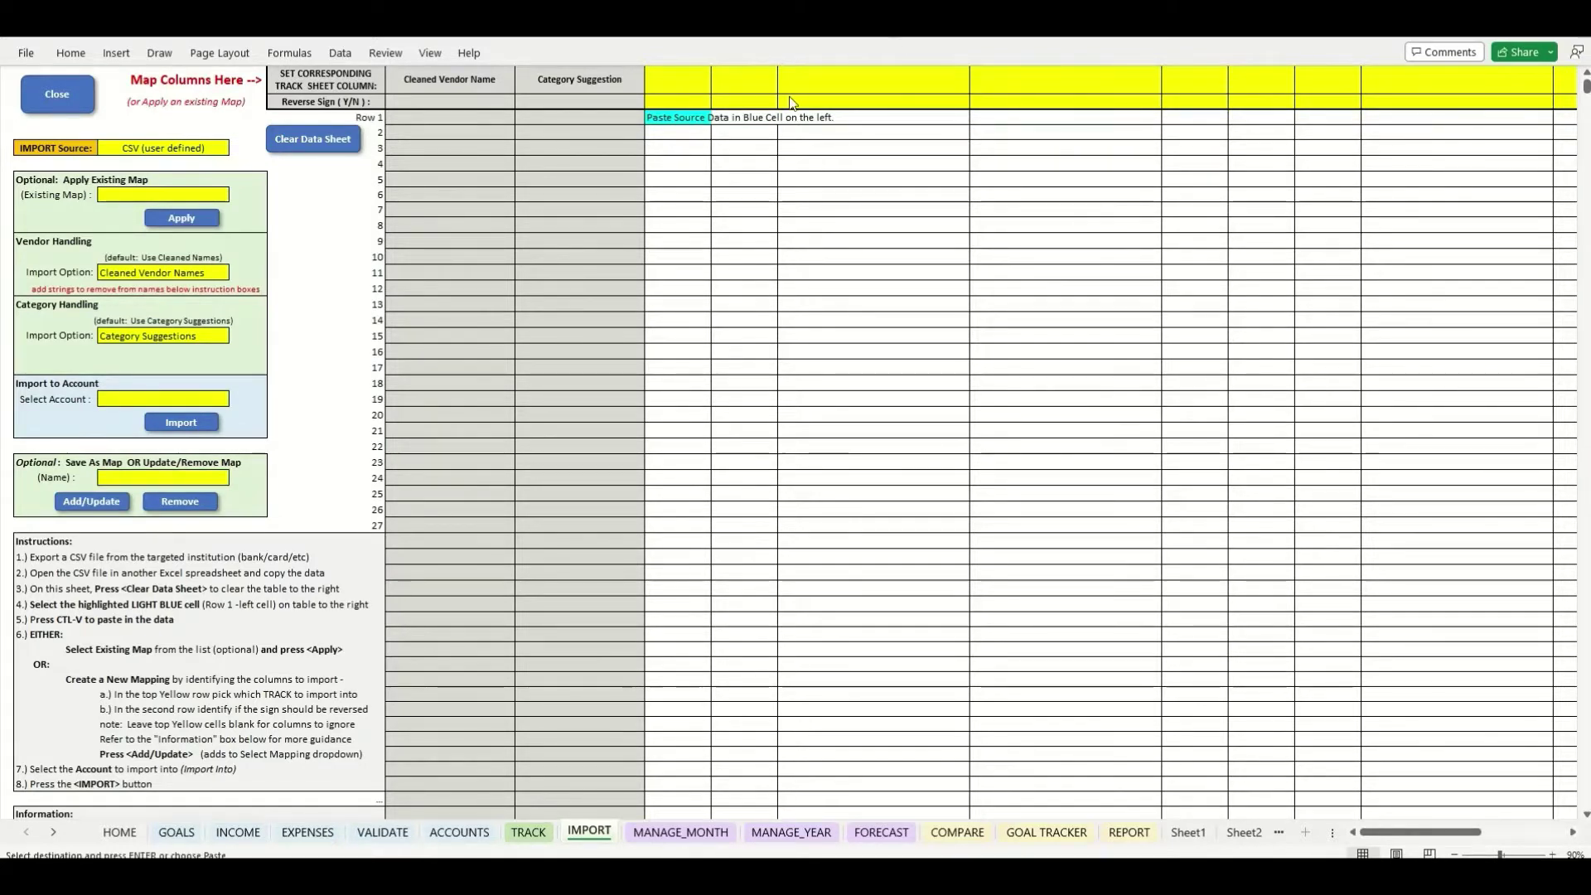
{"action": "left_click", "coordinate": [676, 117]}
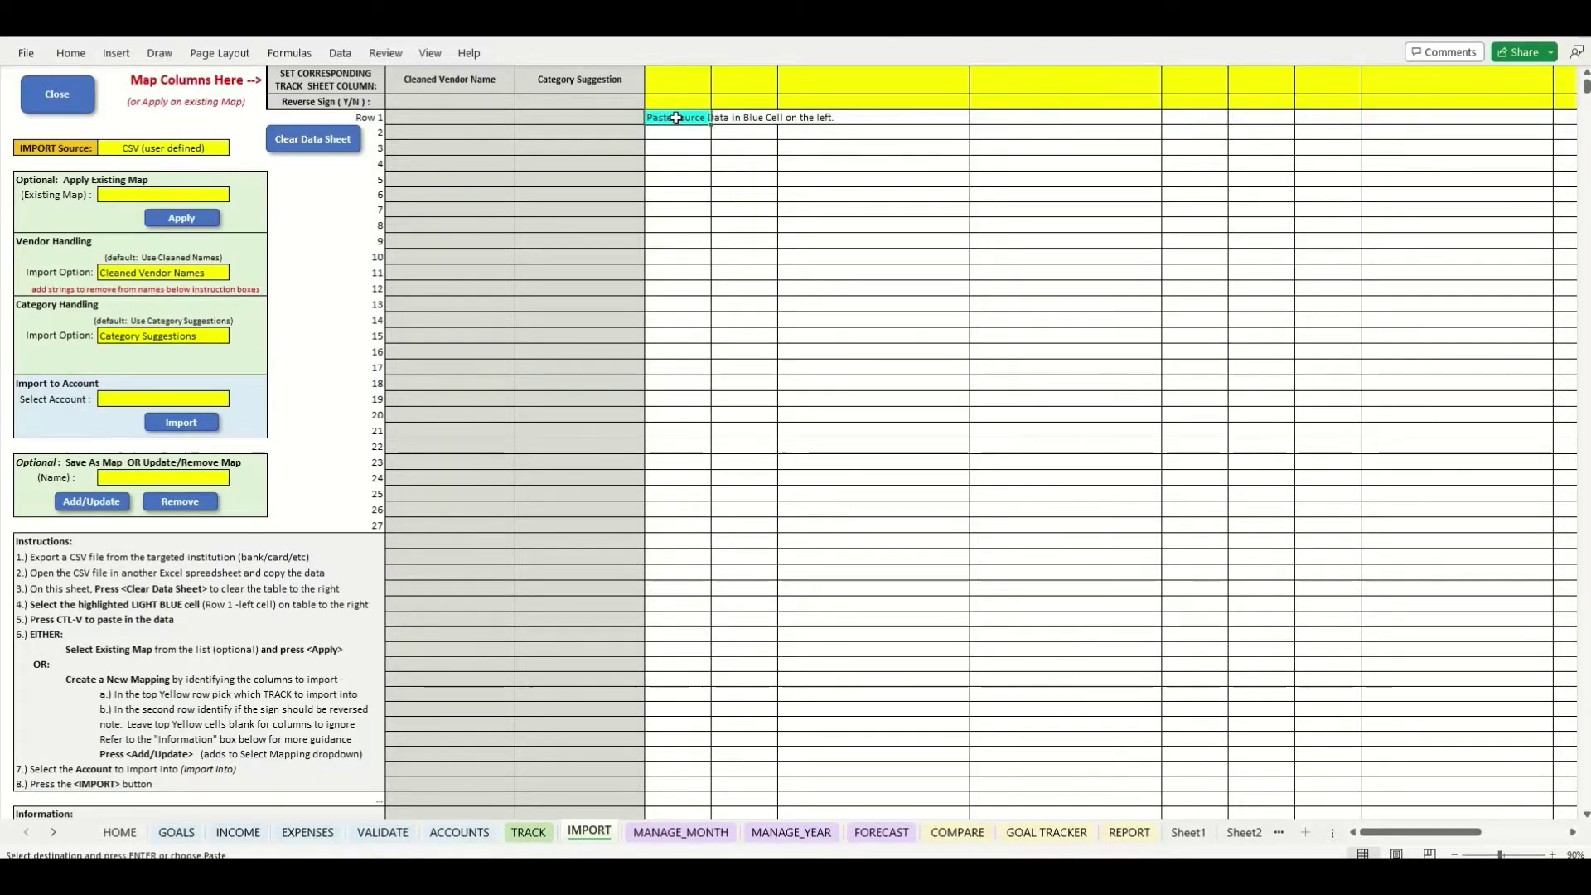
{"action": "key", "text": "ctrl+v"}
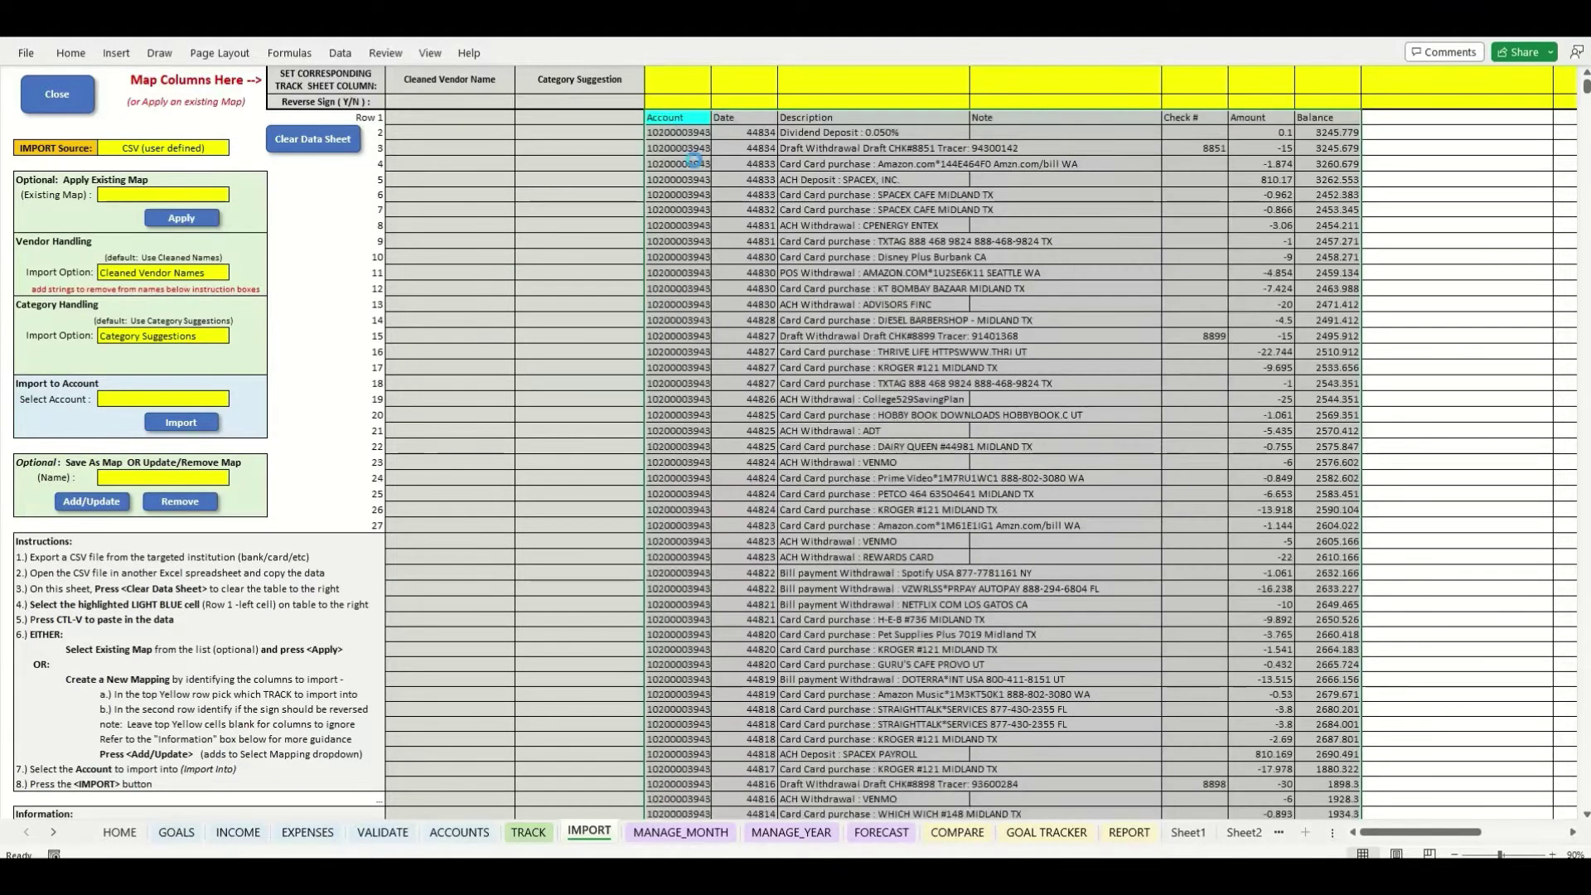
Apply the existing "Fort Knox" map to the pasted data and check the restored Vendor Name Cleaning strings
{"action": "left_click", "coordinate": [175, 193]}
{"action": "left_click", "coordinate": [236, 195]}
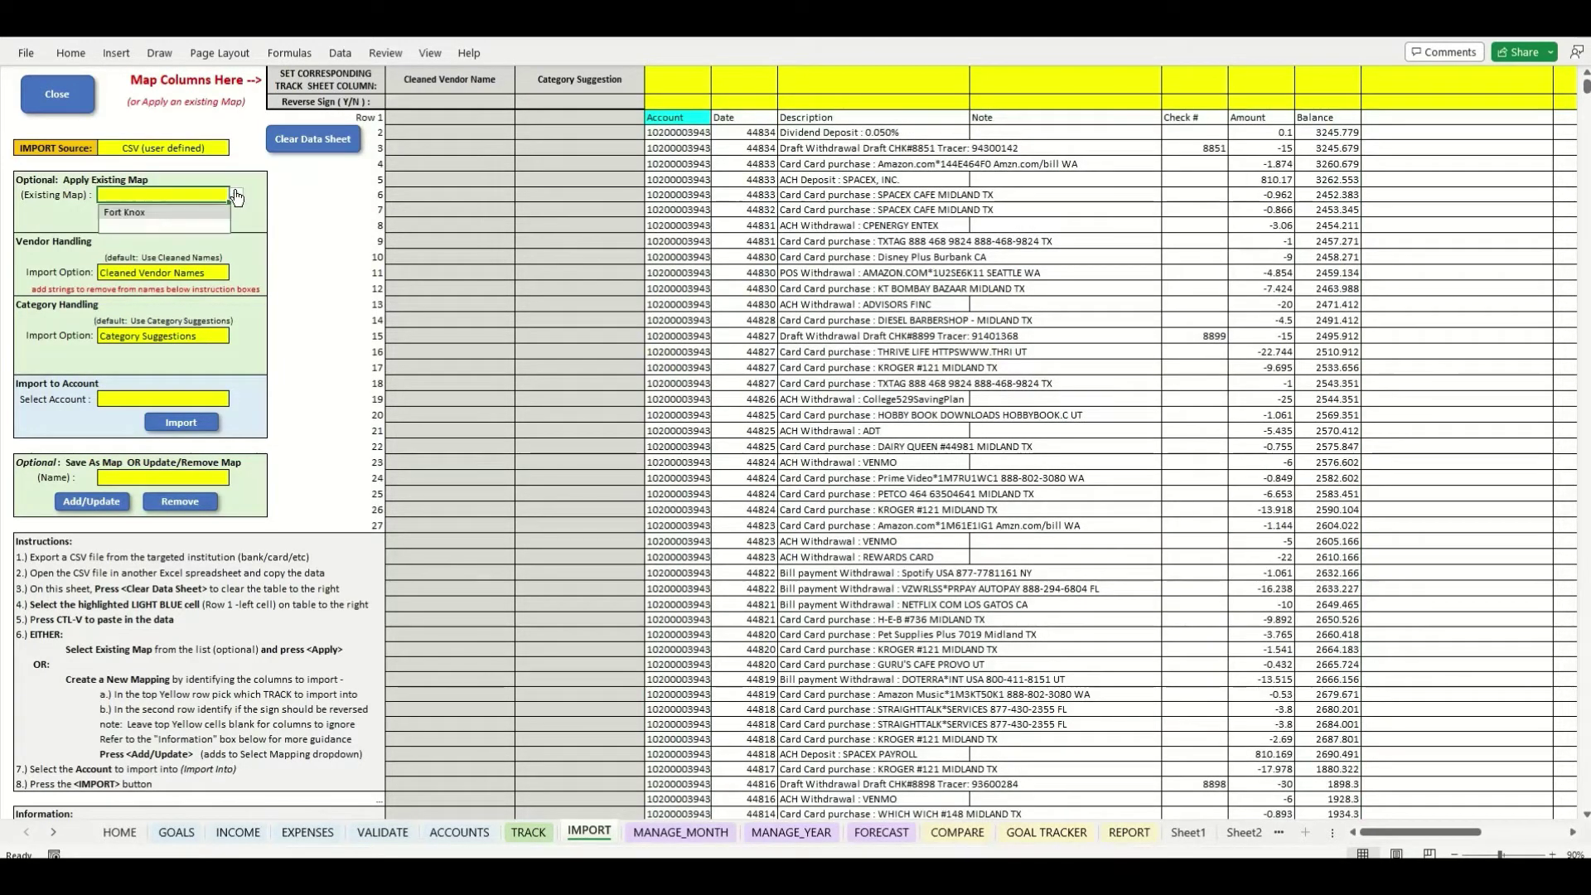
{"action": "left_click", "coordinate": [138, 213]}
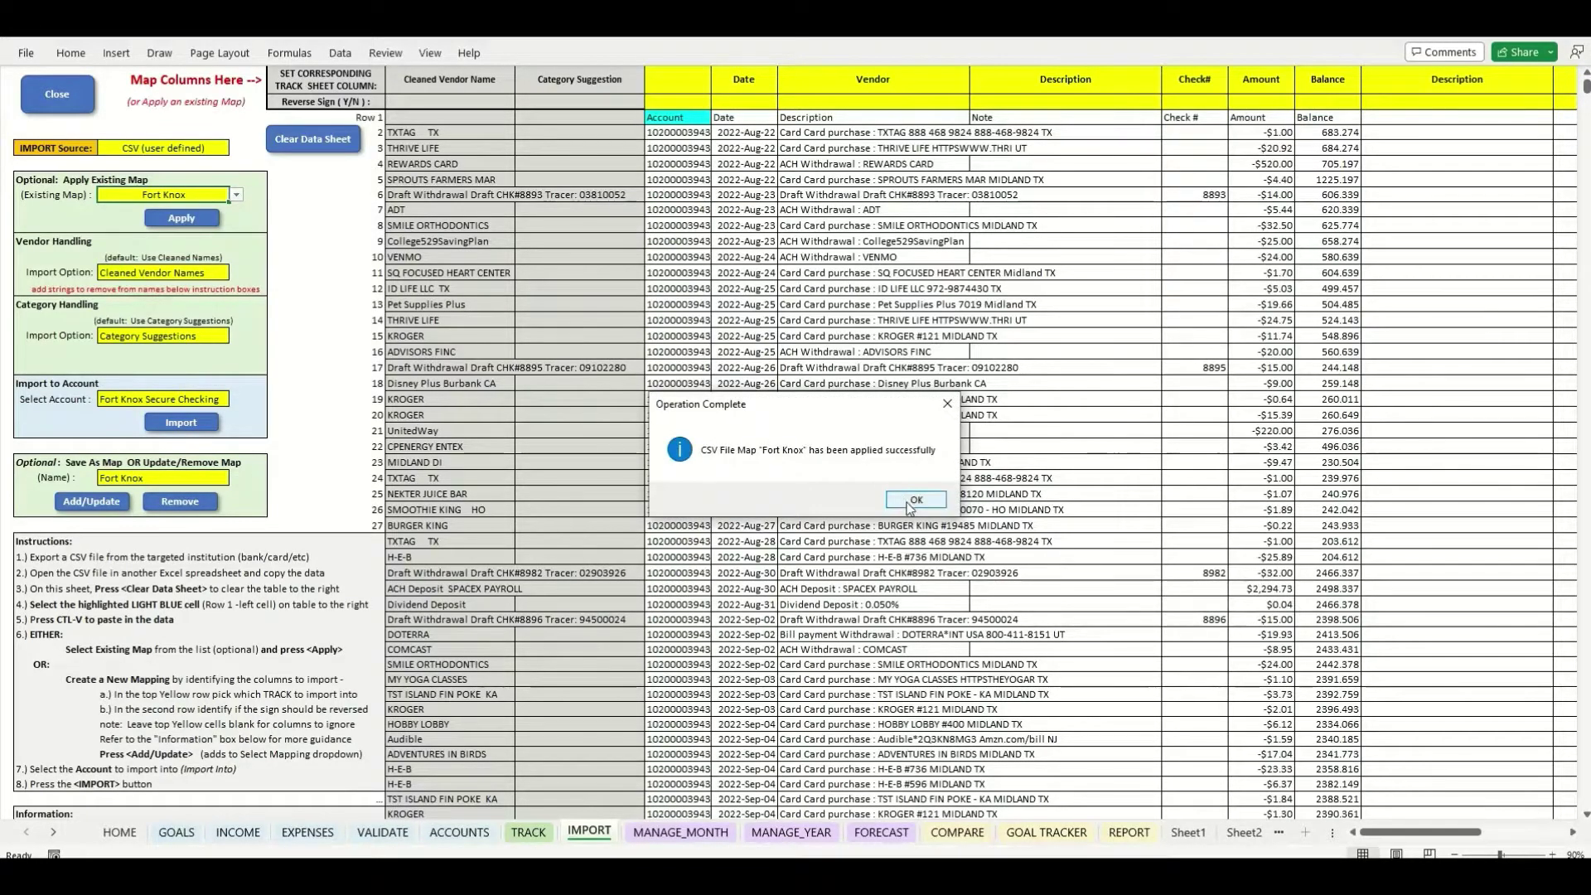
{"action": "key", "text": "Return"}
{"action": "scroll", "coordinate": [313, 411], "scroll_direction": "down", "scroll_amount": 20}
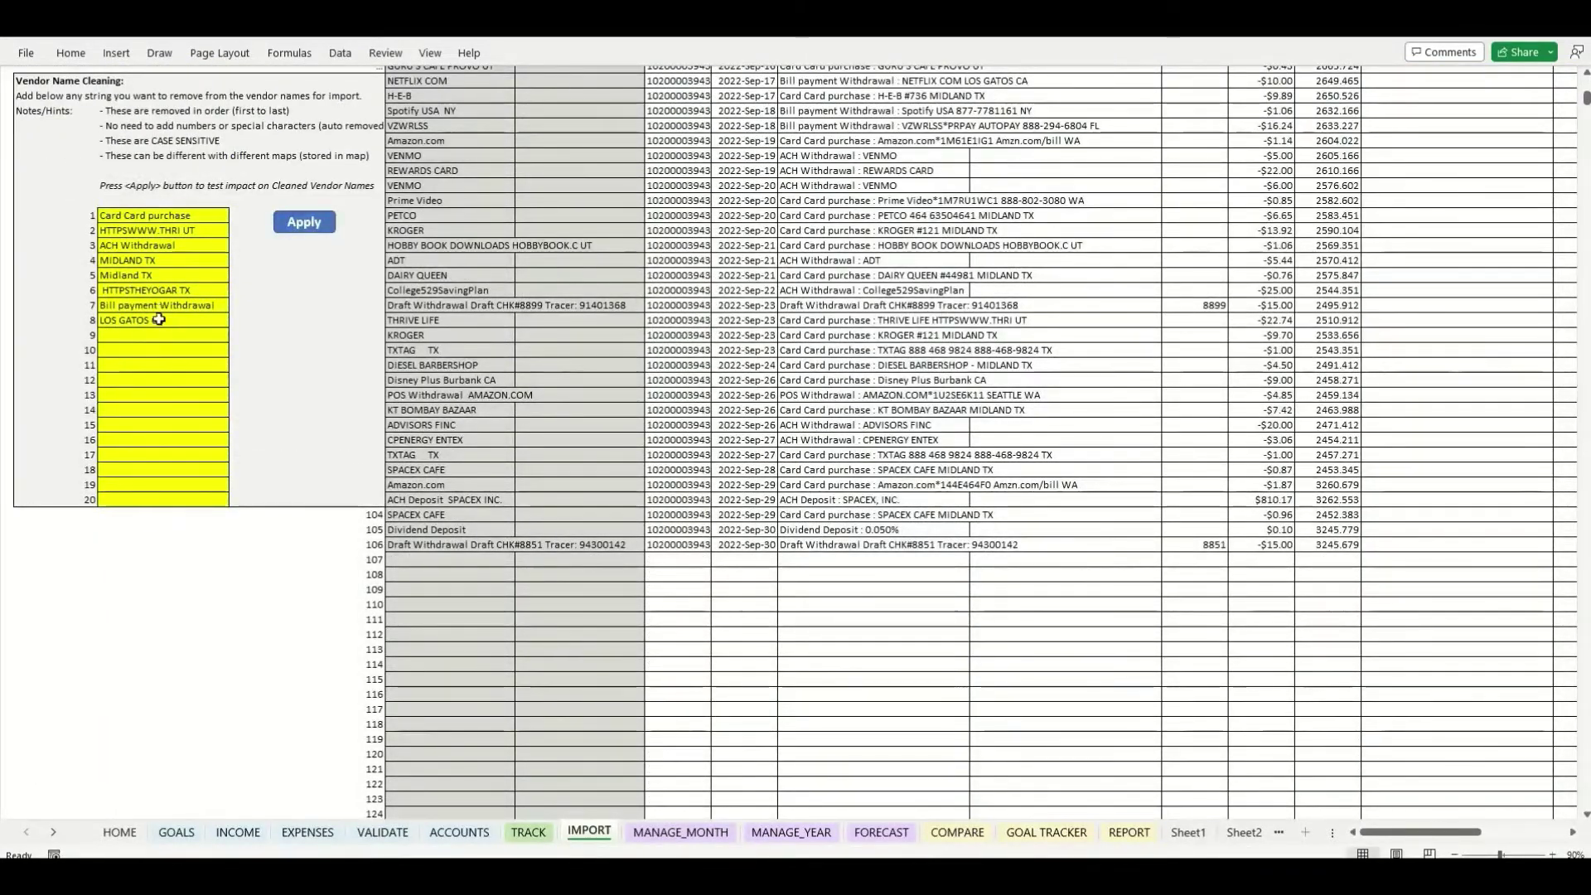
{"action": "scroll", "coordinate": [166, 331], "scroll_direction": "up", "scroll_amount": 17}
{"action": "scroll", "coordinate": [187, 332], "scroll_direction": "up", "scroll_amount": 2}
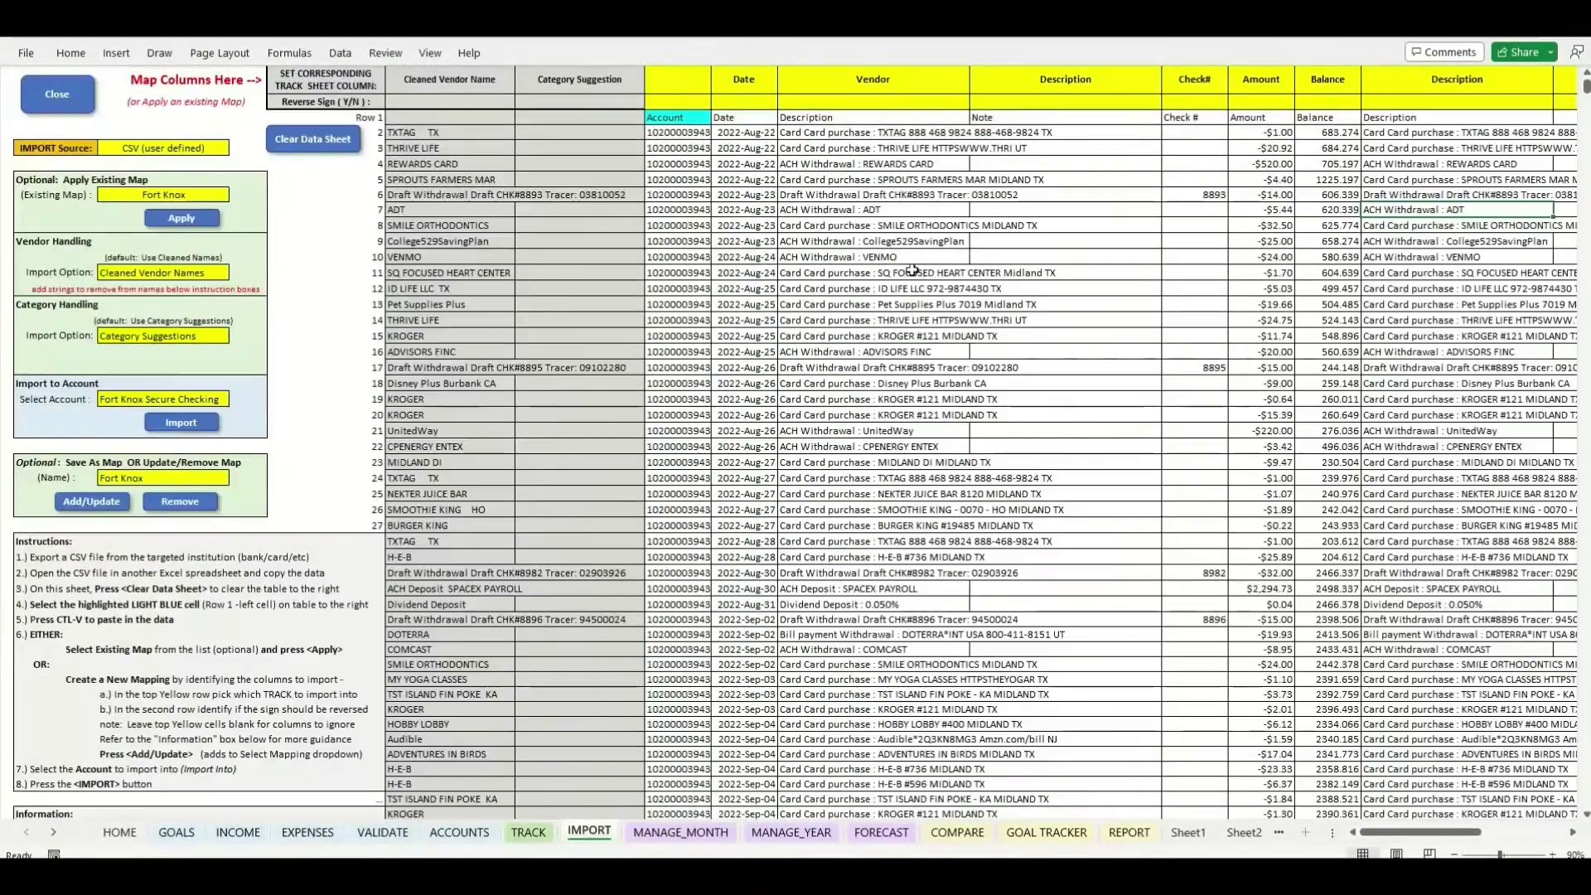
Import the mapped CSV transactions into the Fort Knox Secure Checking account and dismiss the results summary
{"action": "left_click", "coordinate": [180, 425]}
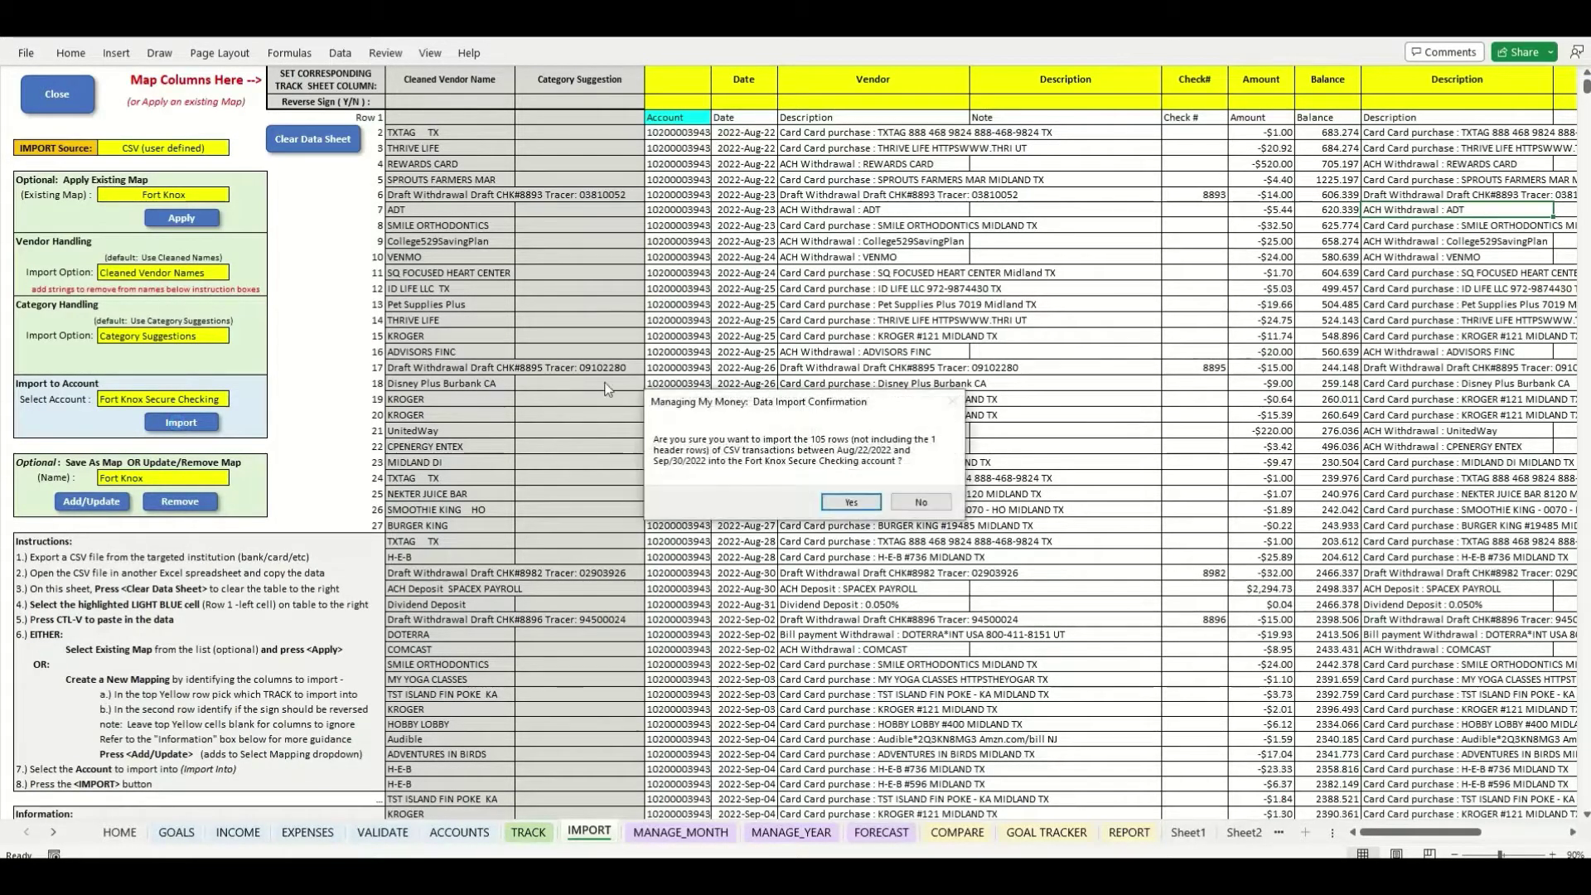
{"action": "left_click", "coordinate": [845, 503]}
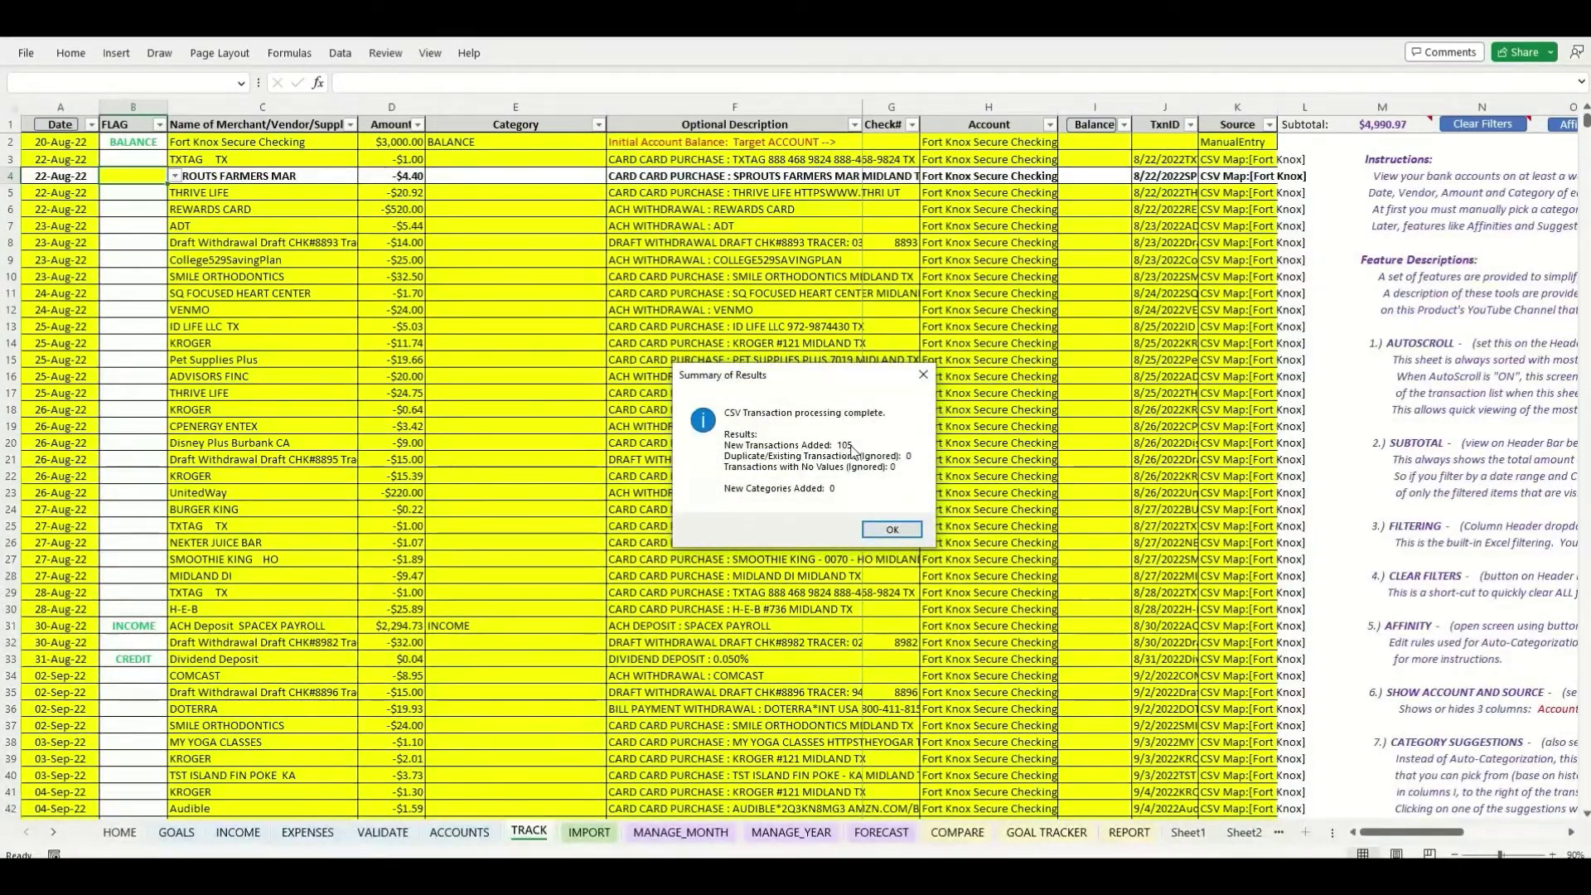
{"action": "left_click", "coordinate": [891, 528]}
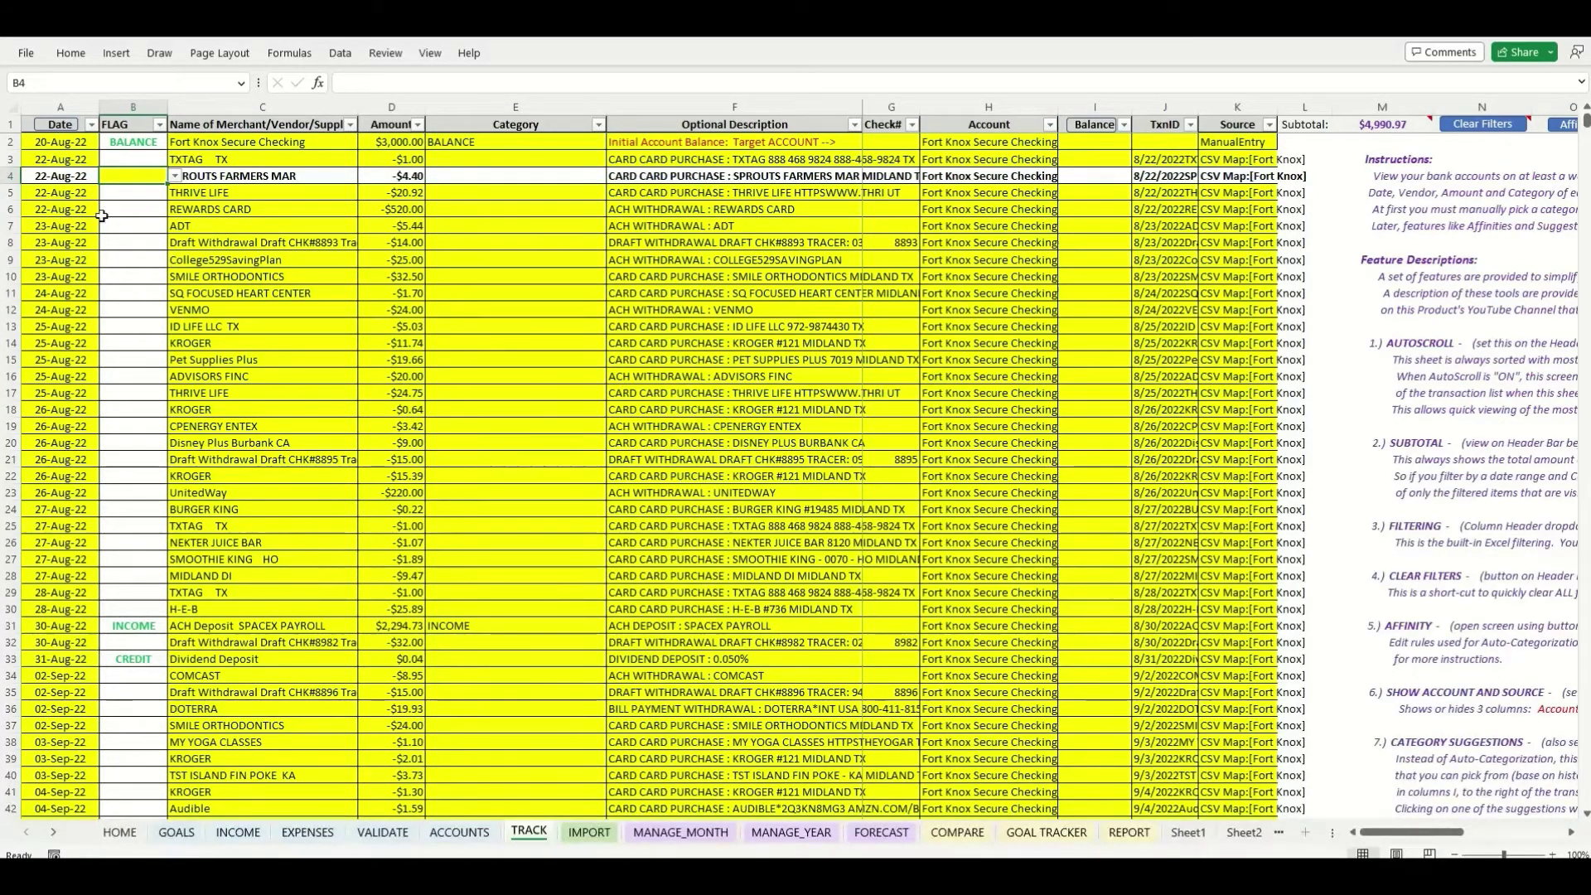
Review the opening balance row and the imported dates, cleaned vendor names and descriptions on the TRACK sheet
{"action": "left_click", "coordinate": [193, 141]}
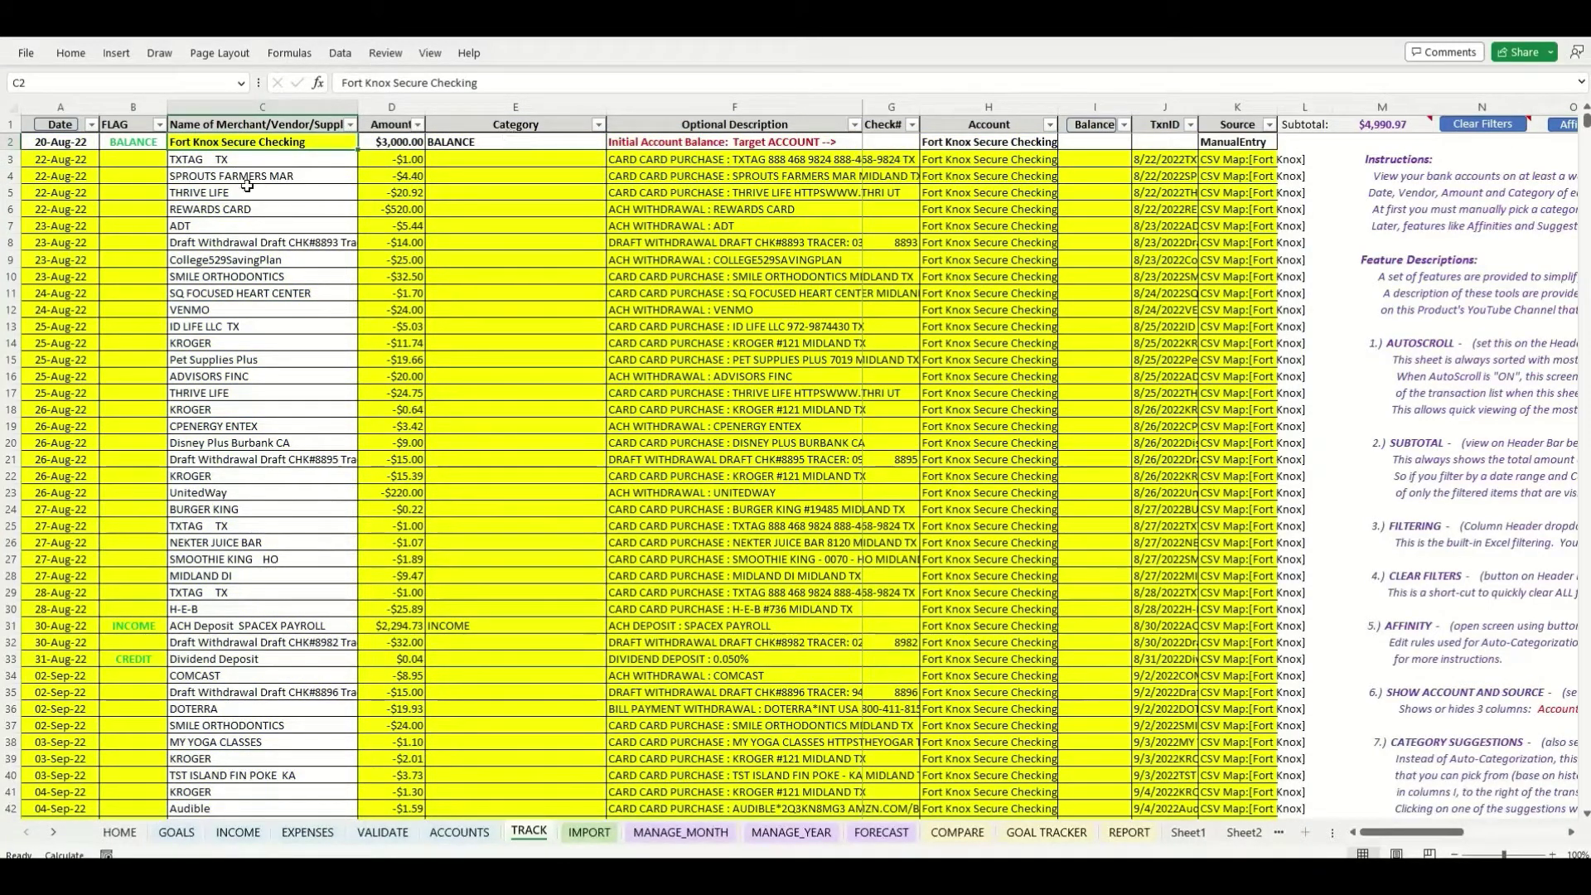
{"action": "left_click", "coordinate": [73, 161]}
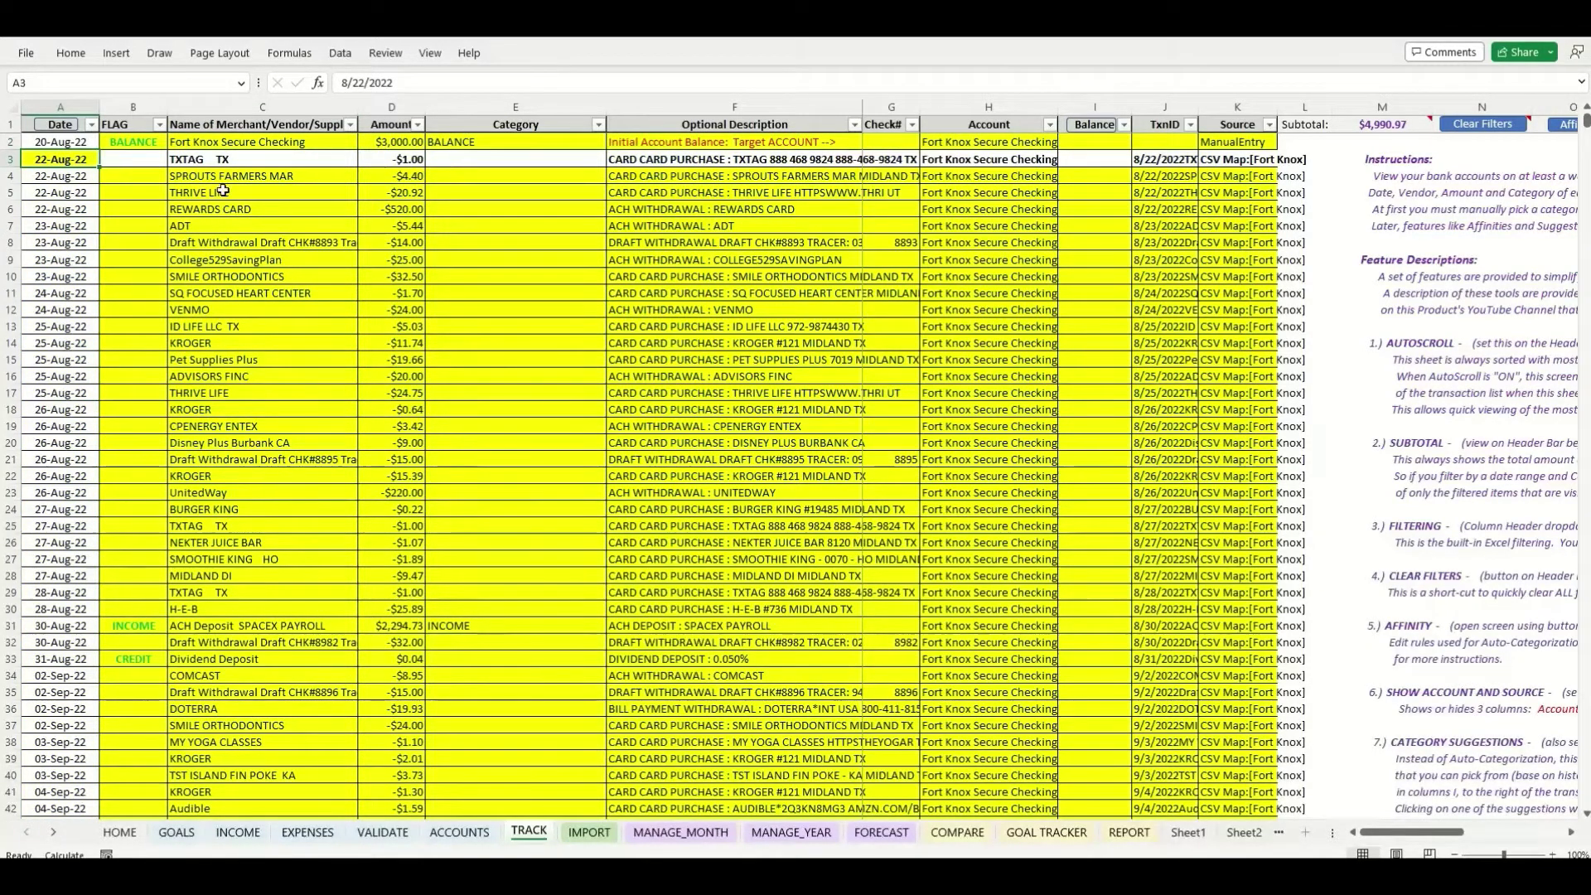
{"action": "left_click", "coordinate": [218, 158]}
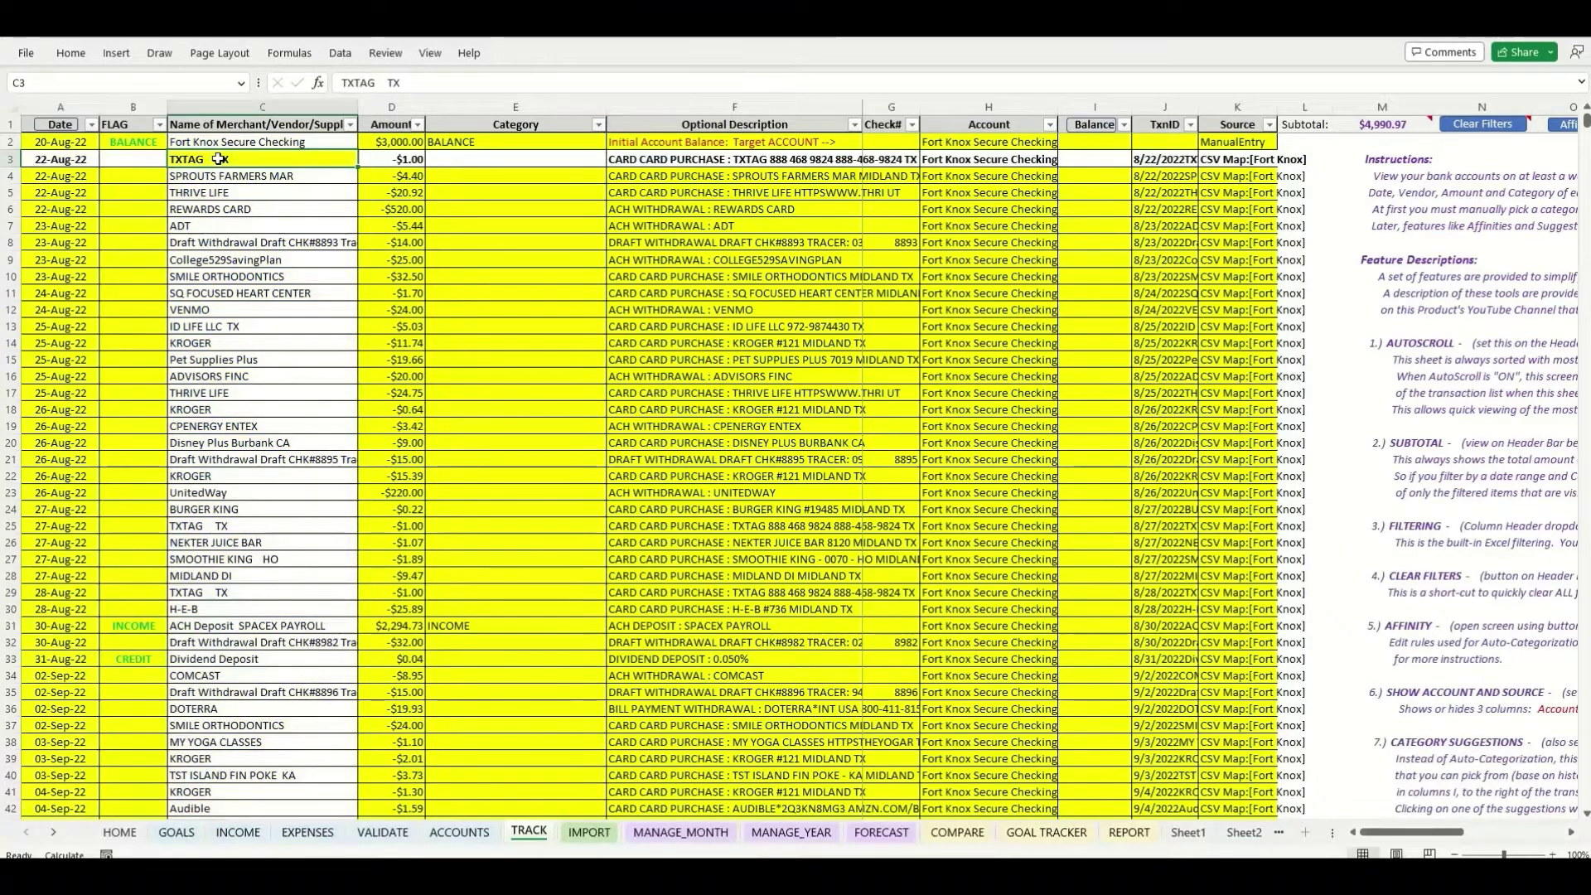
{"action": "left_click", "coordinate": [677, 209]}
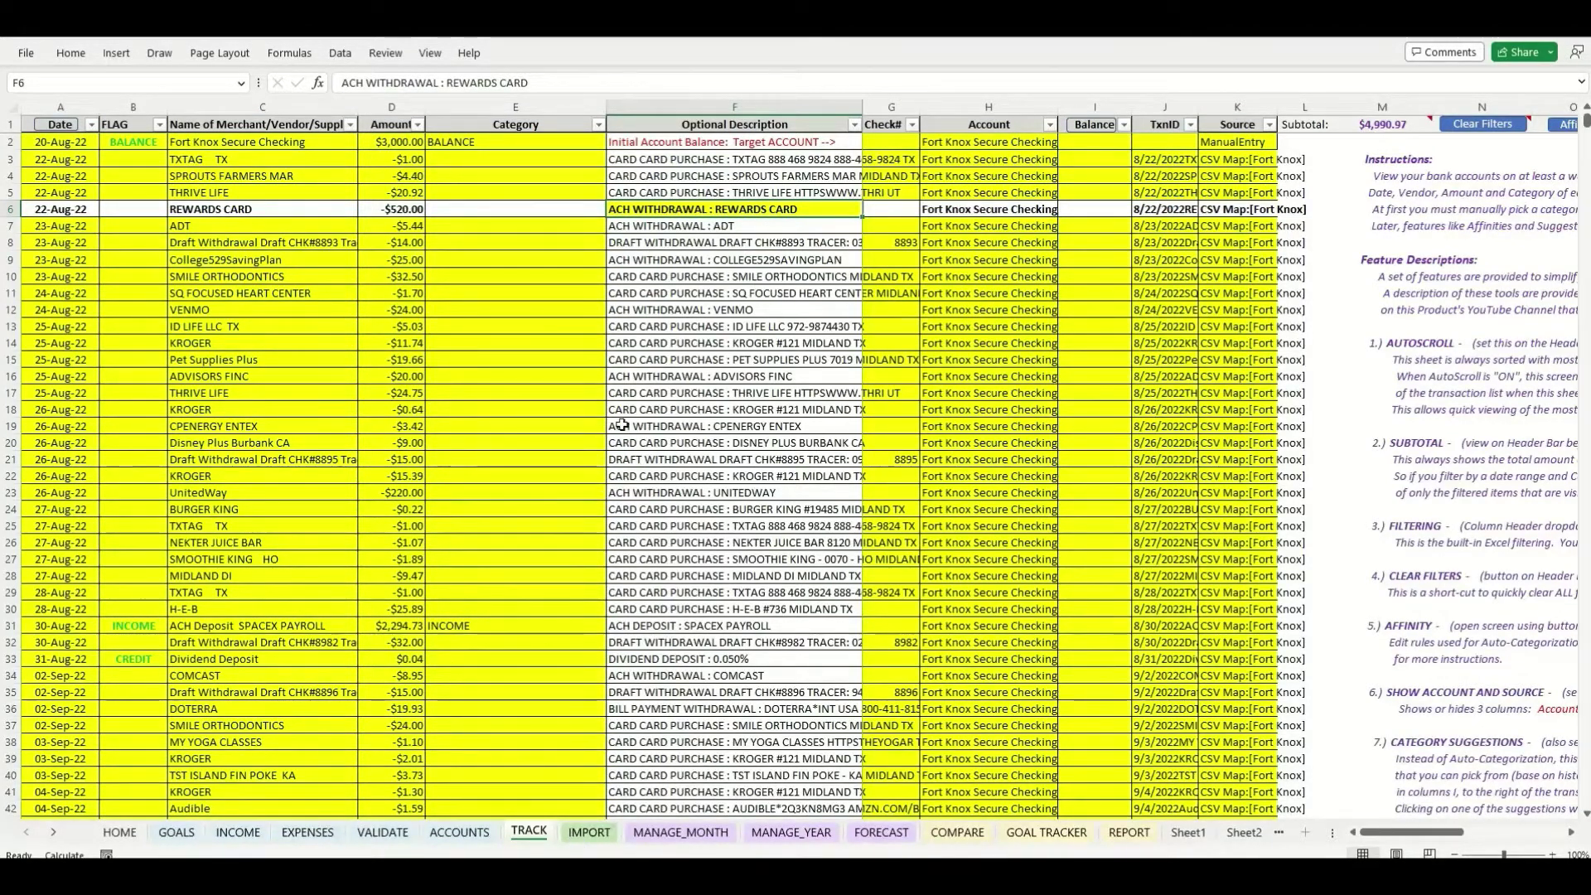
Return to the IMPORT sheet and examine the Existing Map choices, column mappings and Vendor Name Cleaning strings stored in the Fort Knox map
{"action": "left_click", "coordinate": [589, 832]}
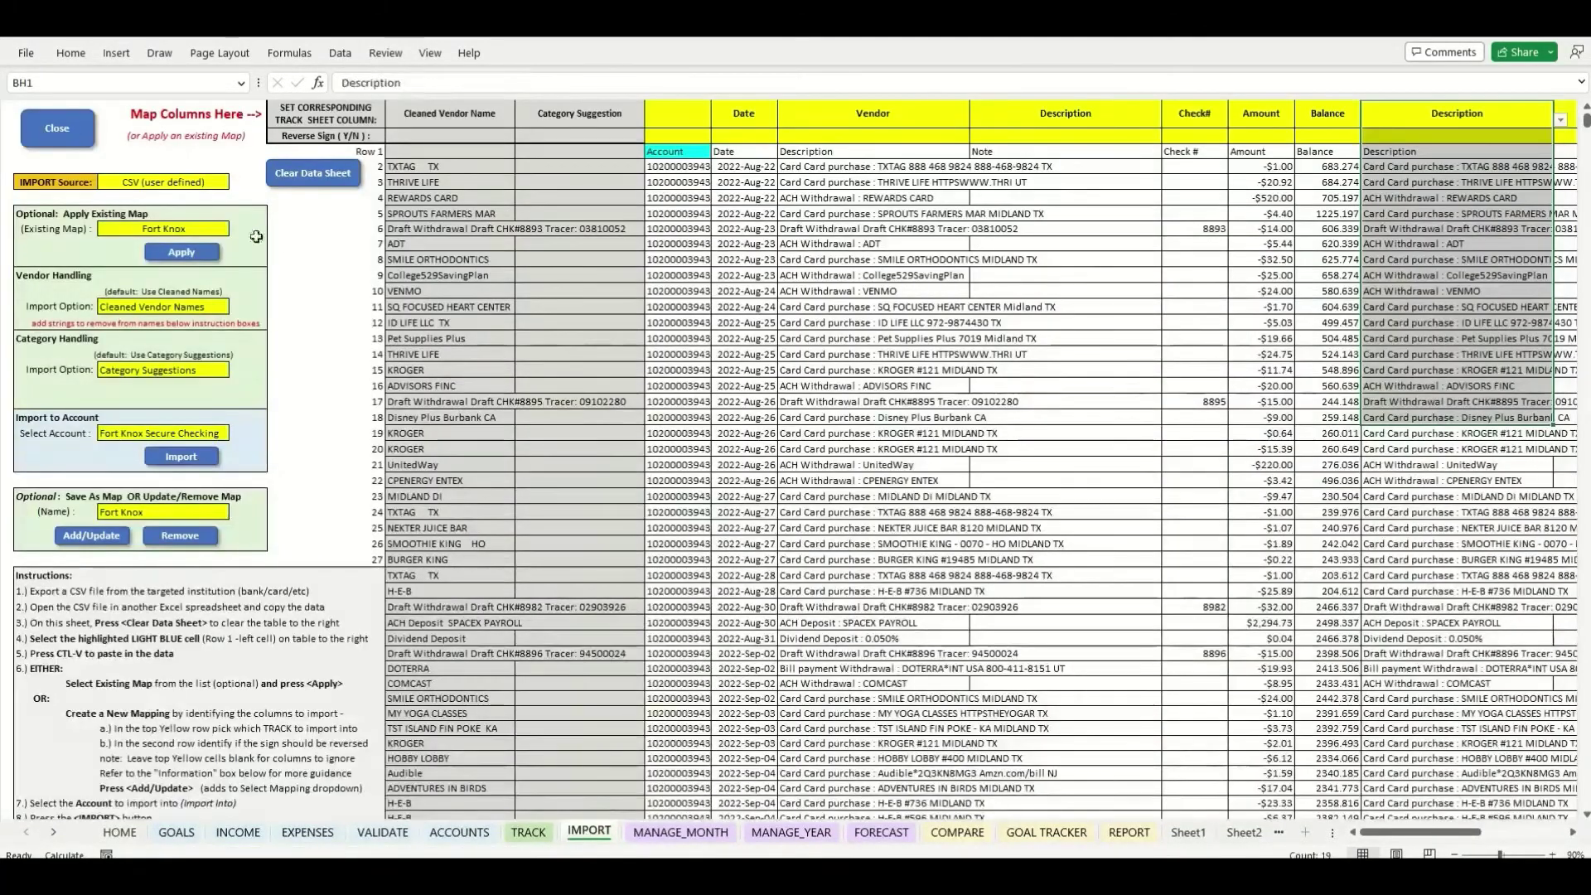
{"action": "left_click", "coordinate": [225, 232]}
{"action": "left_click", "coordinate": [235, 232]}
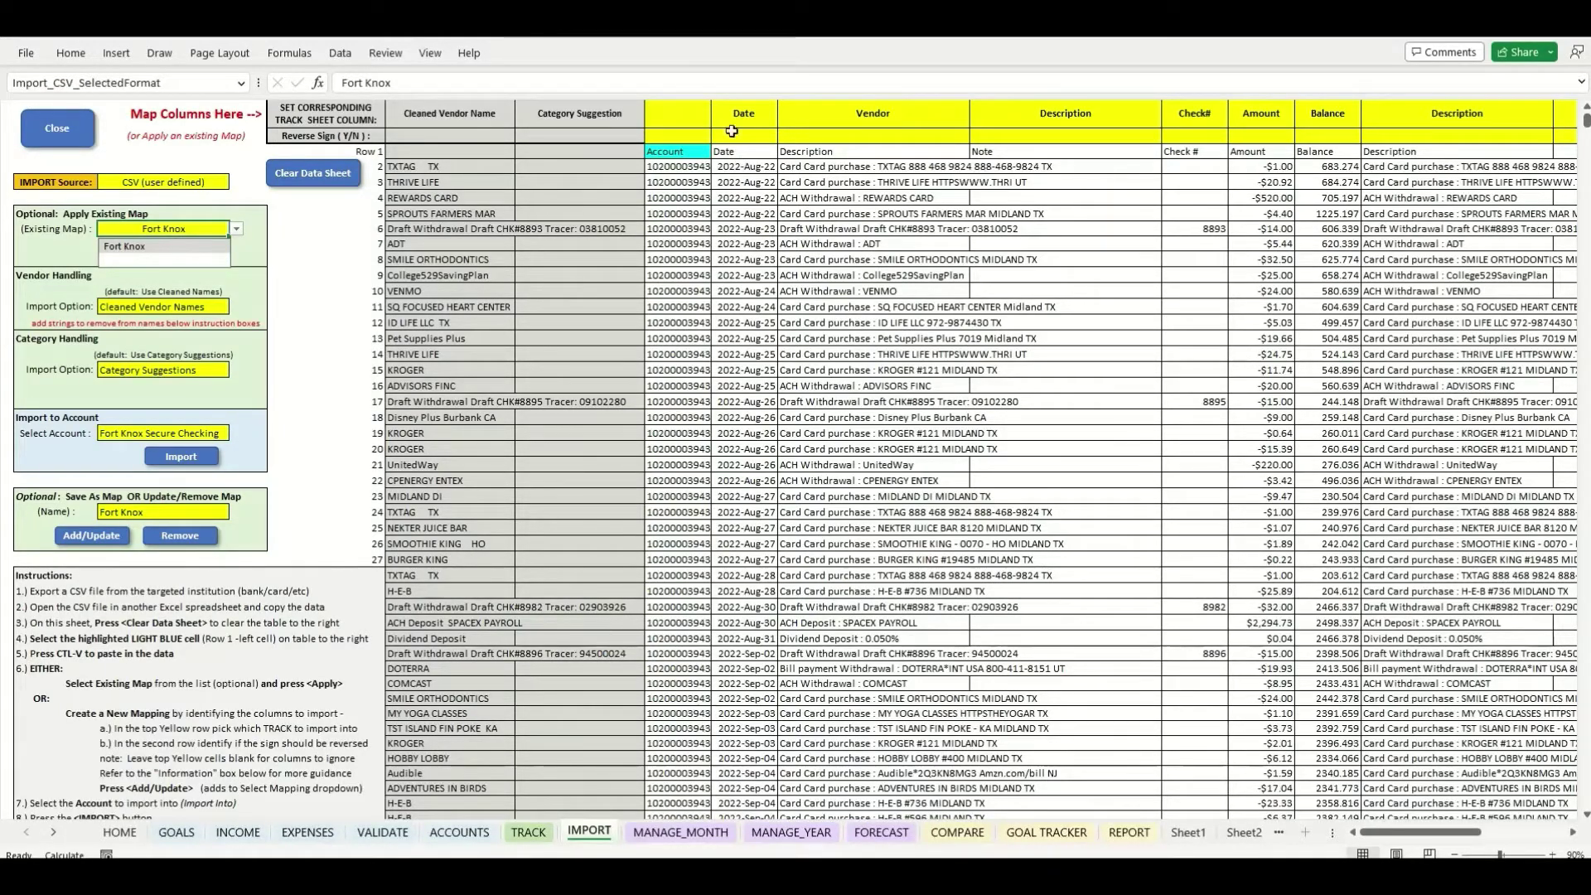
{"action": "scroll", "coordinate": [319, 455], "scroll_direction": "down", "scroll_amount": 20}
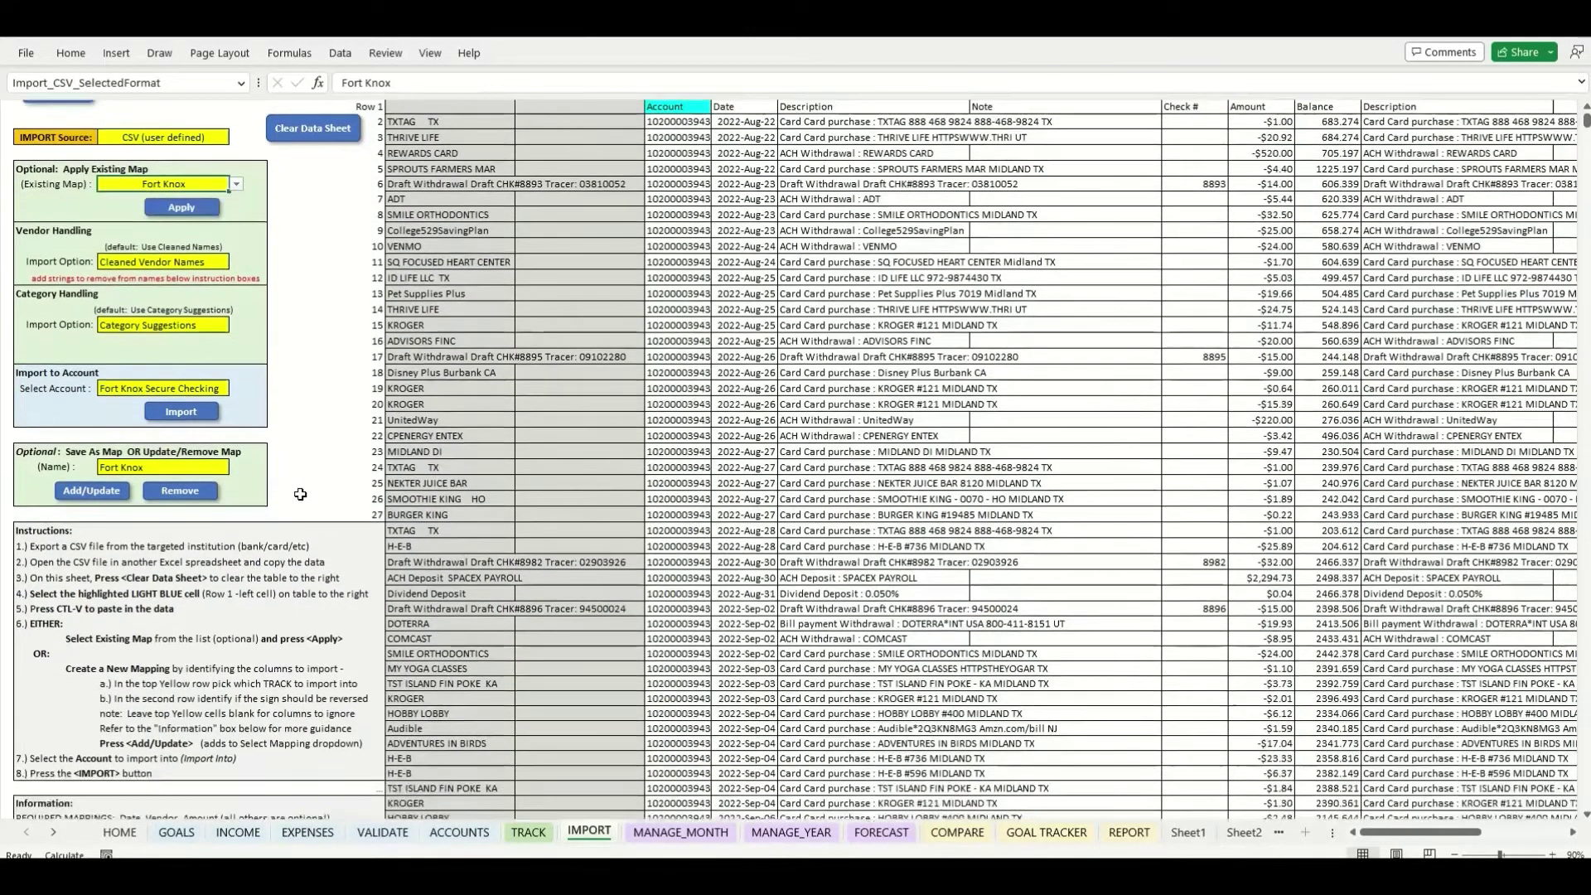
{"action": "scroll", "coordinate": [224, 489], "scroll_direction": "down", "scroll_amount": 3}
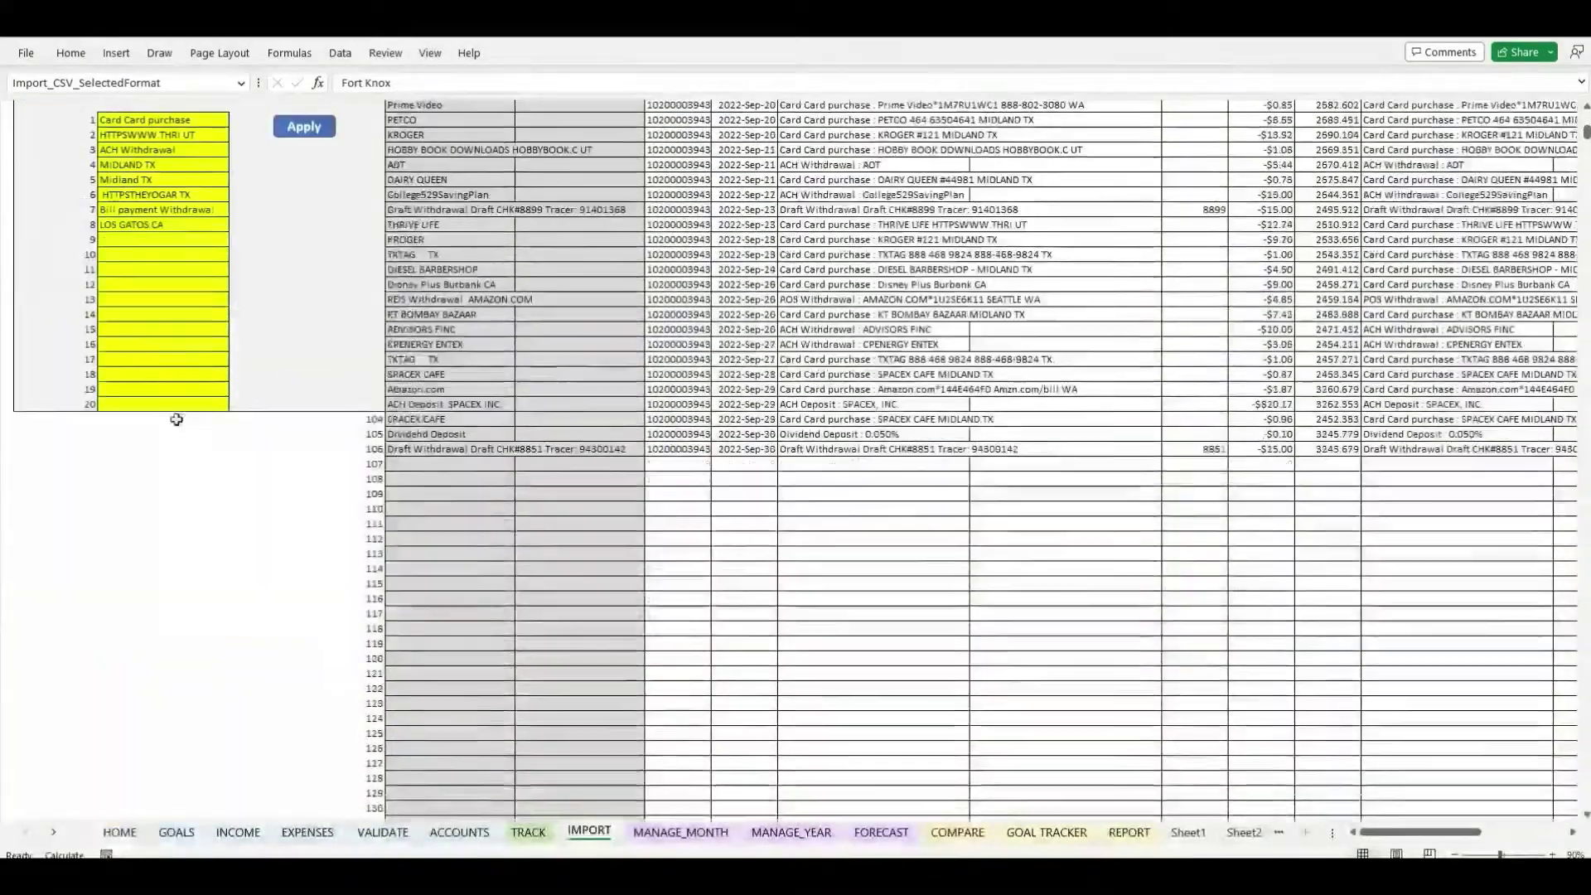
{"action": "scroll", "coordinate": [154, 290], "scroll_direction": "up", "scroll_amount": 2}
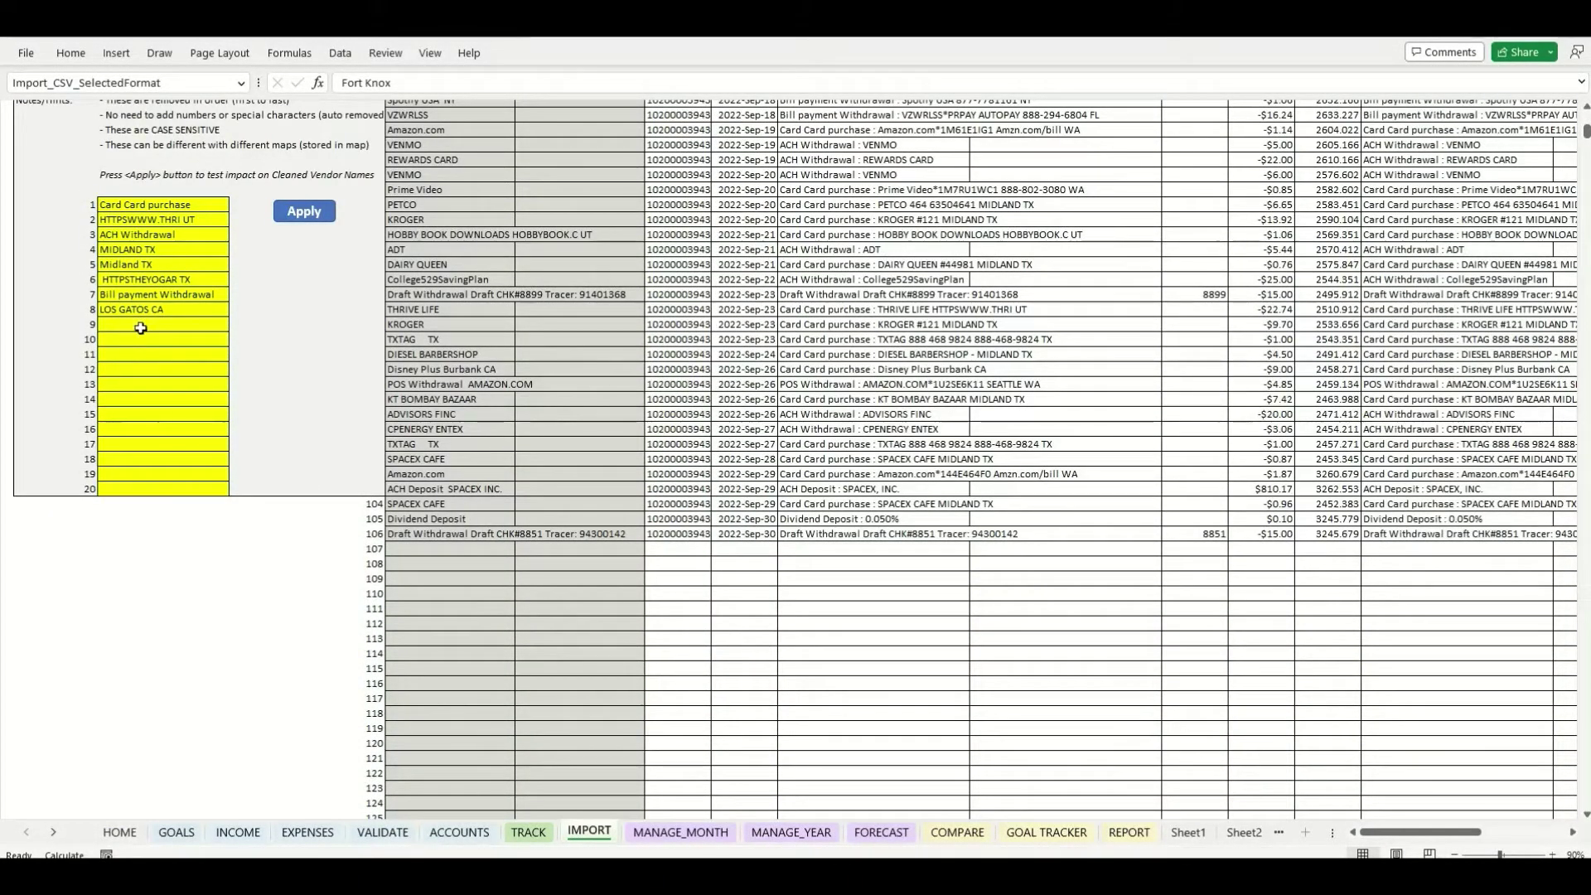
{"action": "scroll", "coordinate": [149, 267], "scroll_direction": "up", "scroll_amount": 20}
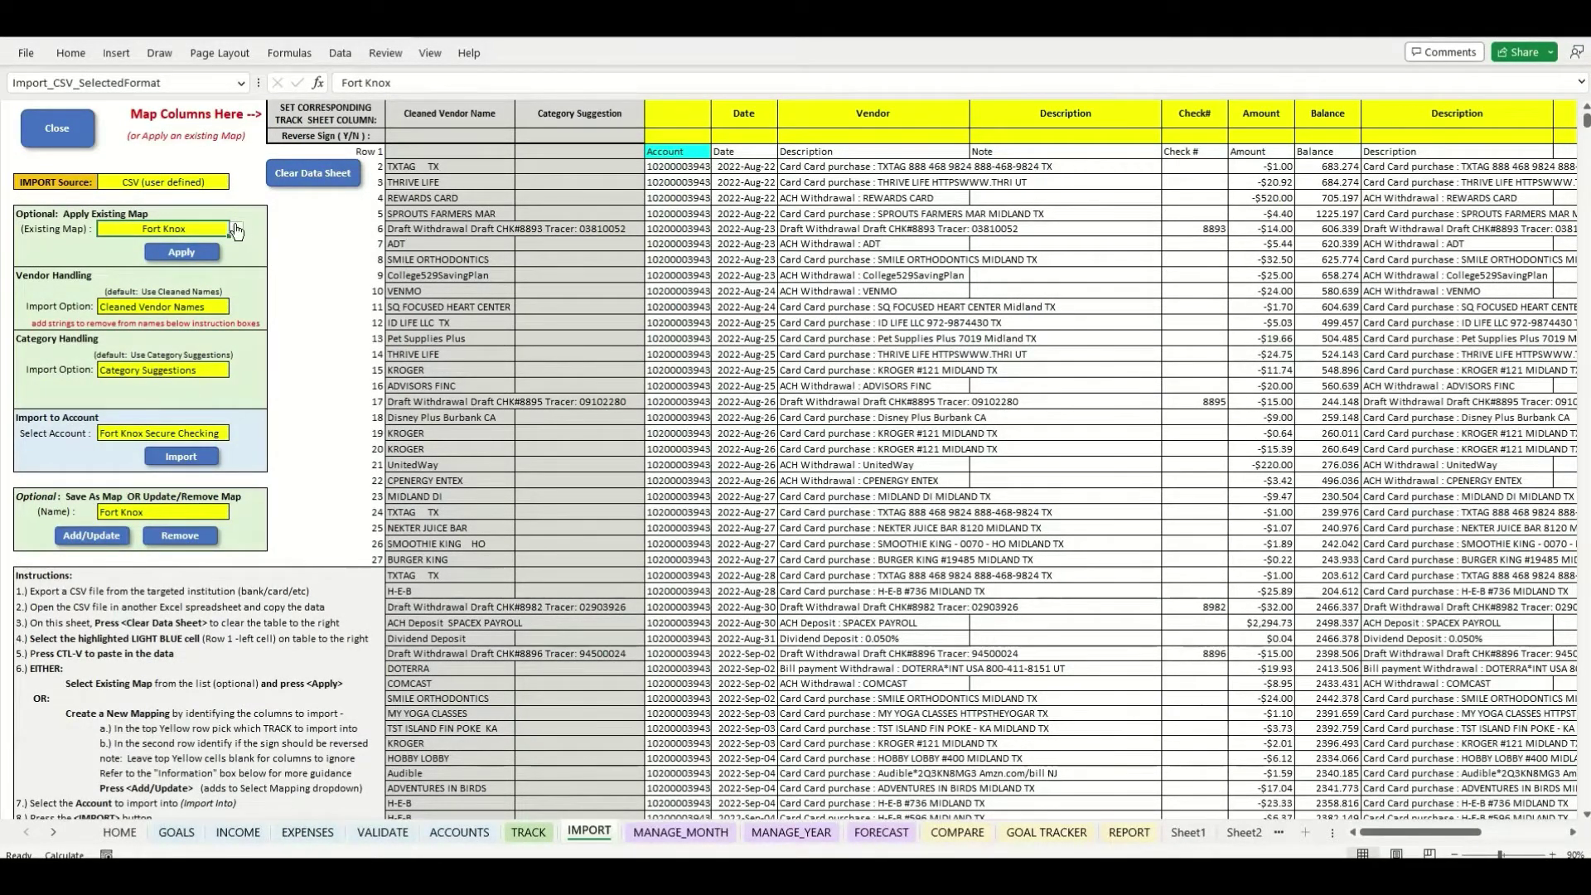
{"action": "left_click", "coordinate": [236, 230]}
{"action": "left_click", "coordinate": [162, 247]}
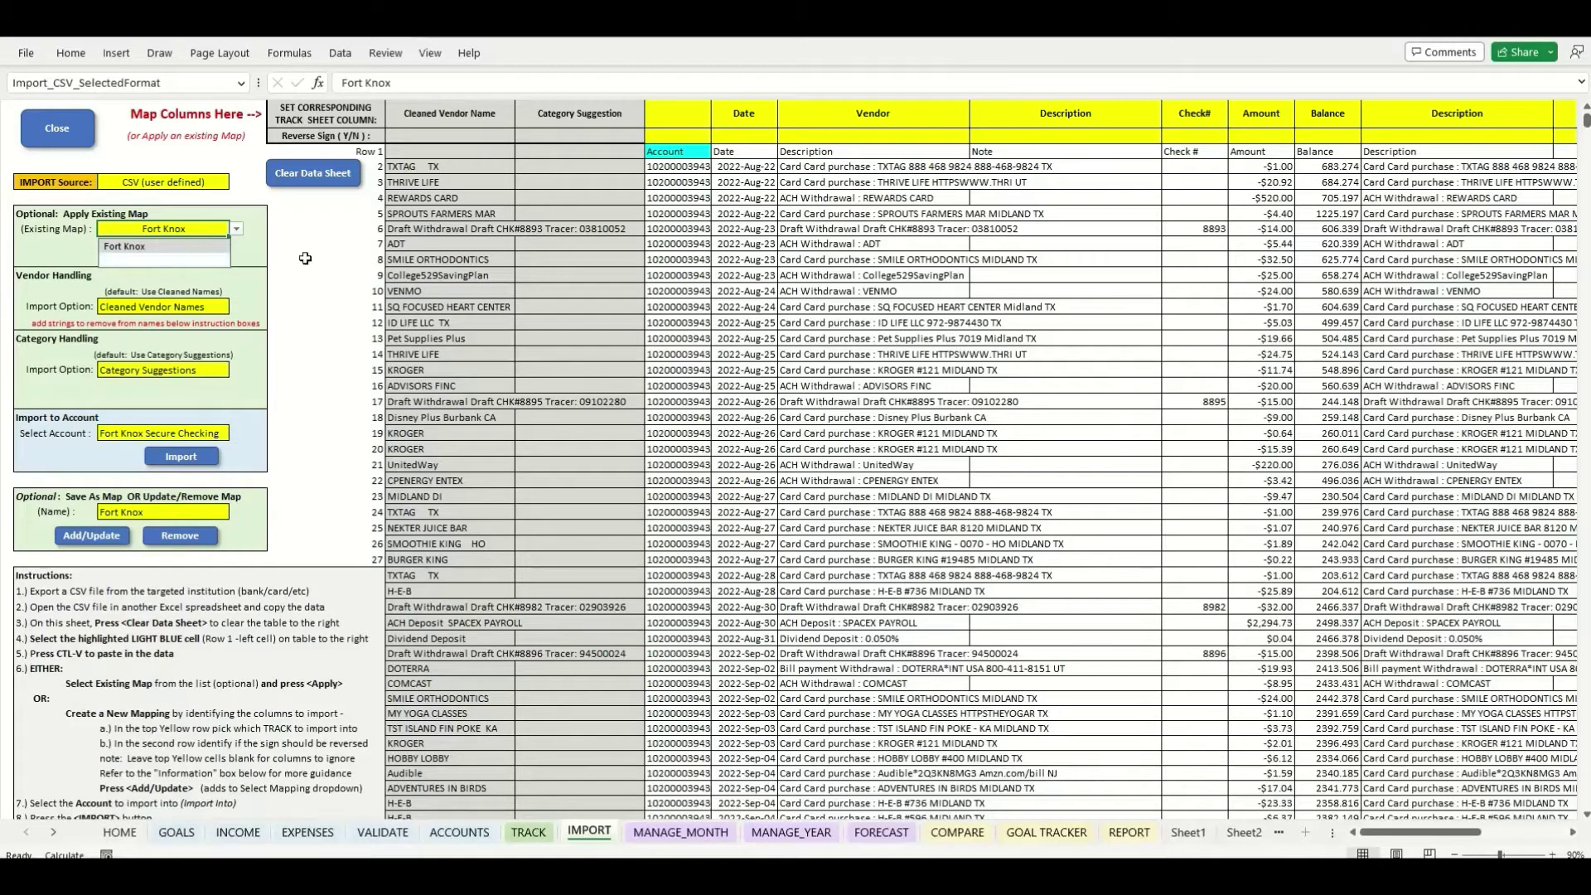
{"action": "left_click", "coordinate": [322, 257]}
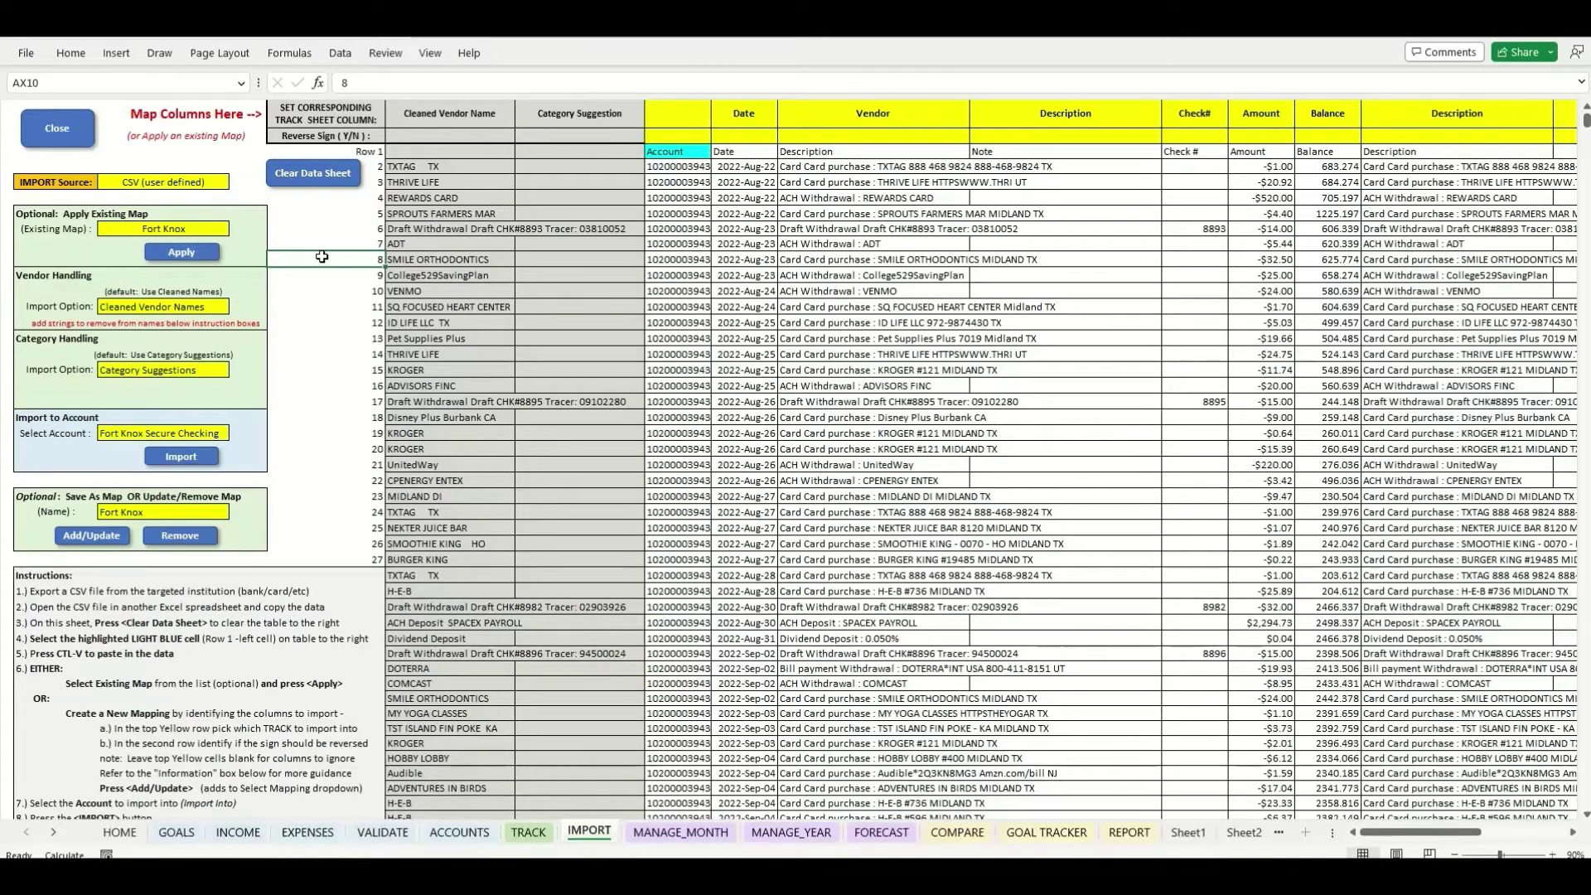
{"action": "left_click", "coordinate": [221, 229]}
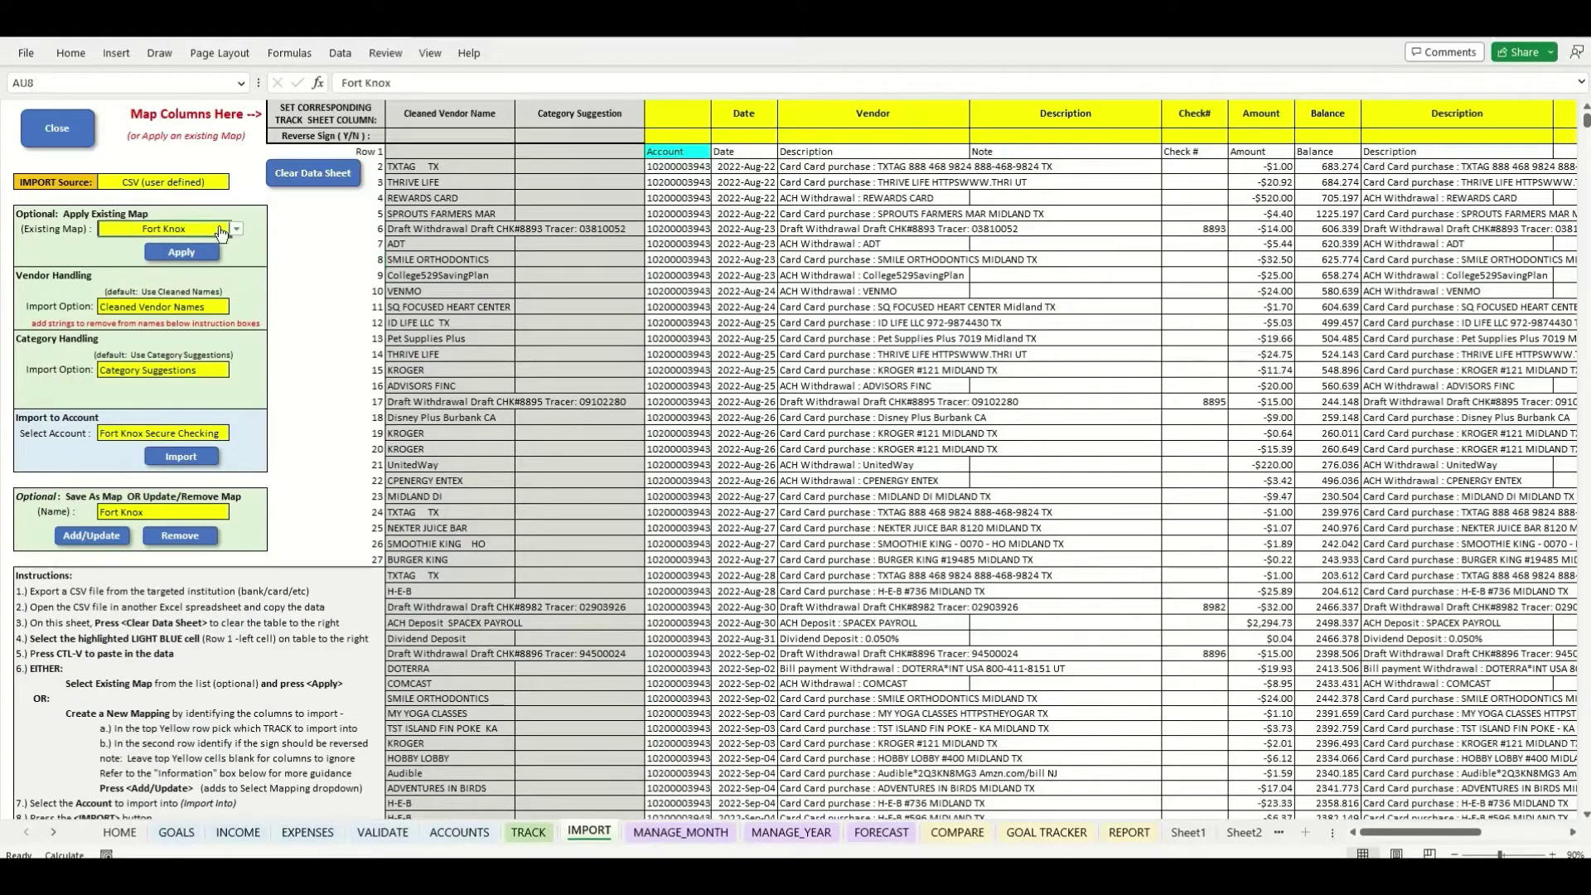
Check the saved maps offered under Existing Map, leaving the Fort Knox map selected
{"action": "left_click", "coordinate": [237, 230]}
{"action": "left_click", "coordinate": [239, 232]}
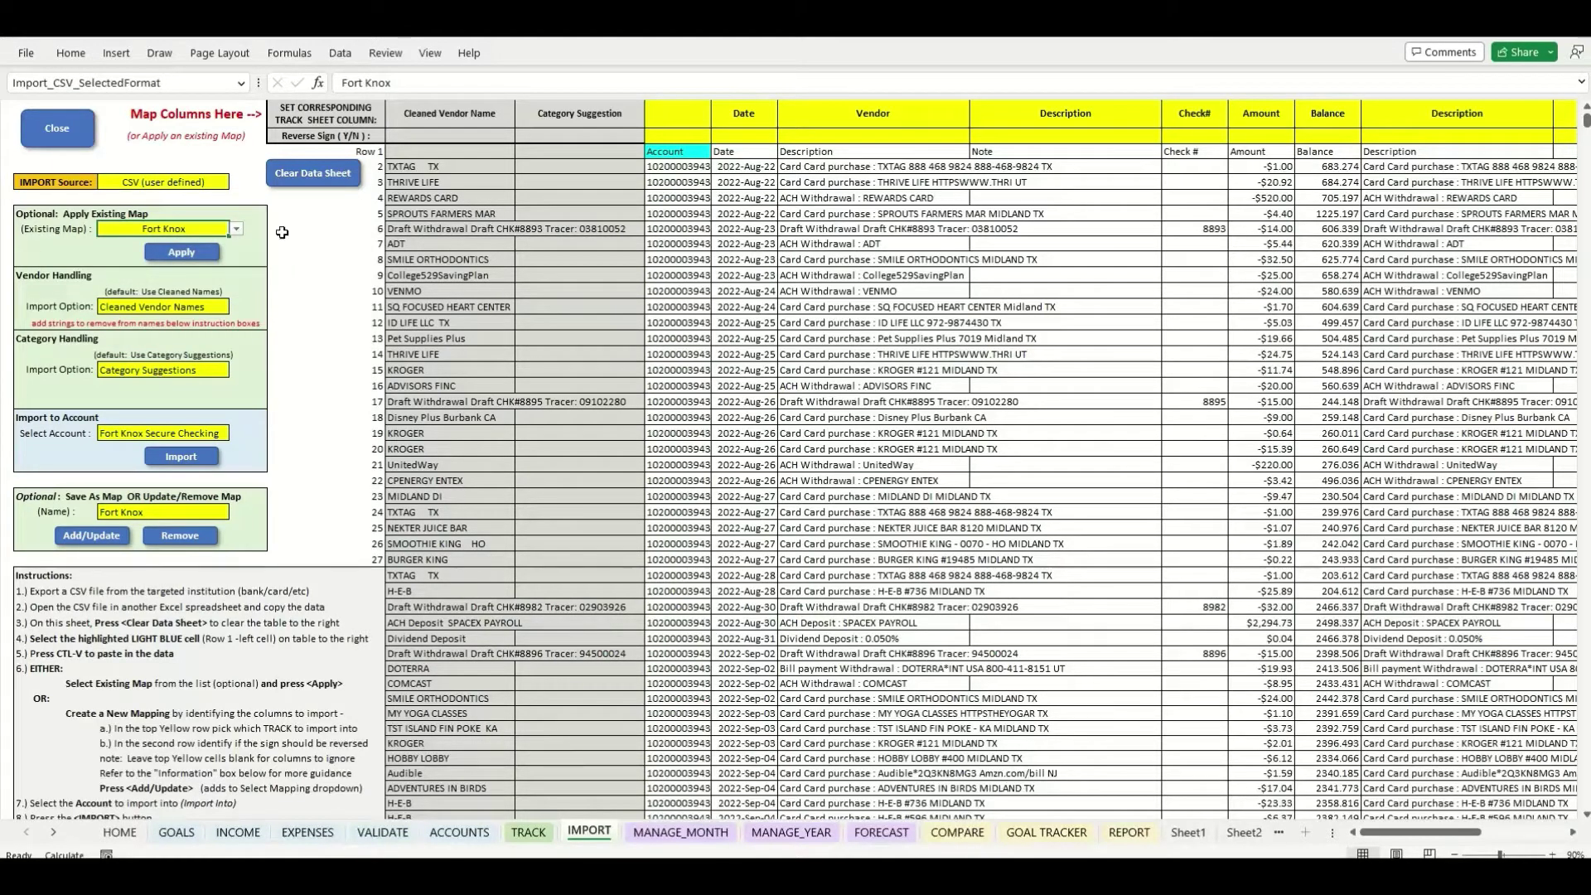
{"action": "left_click", "coordinate": [237, 230]}
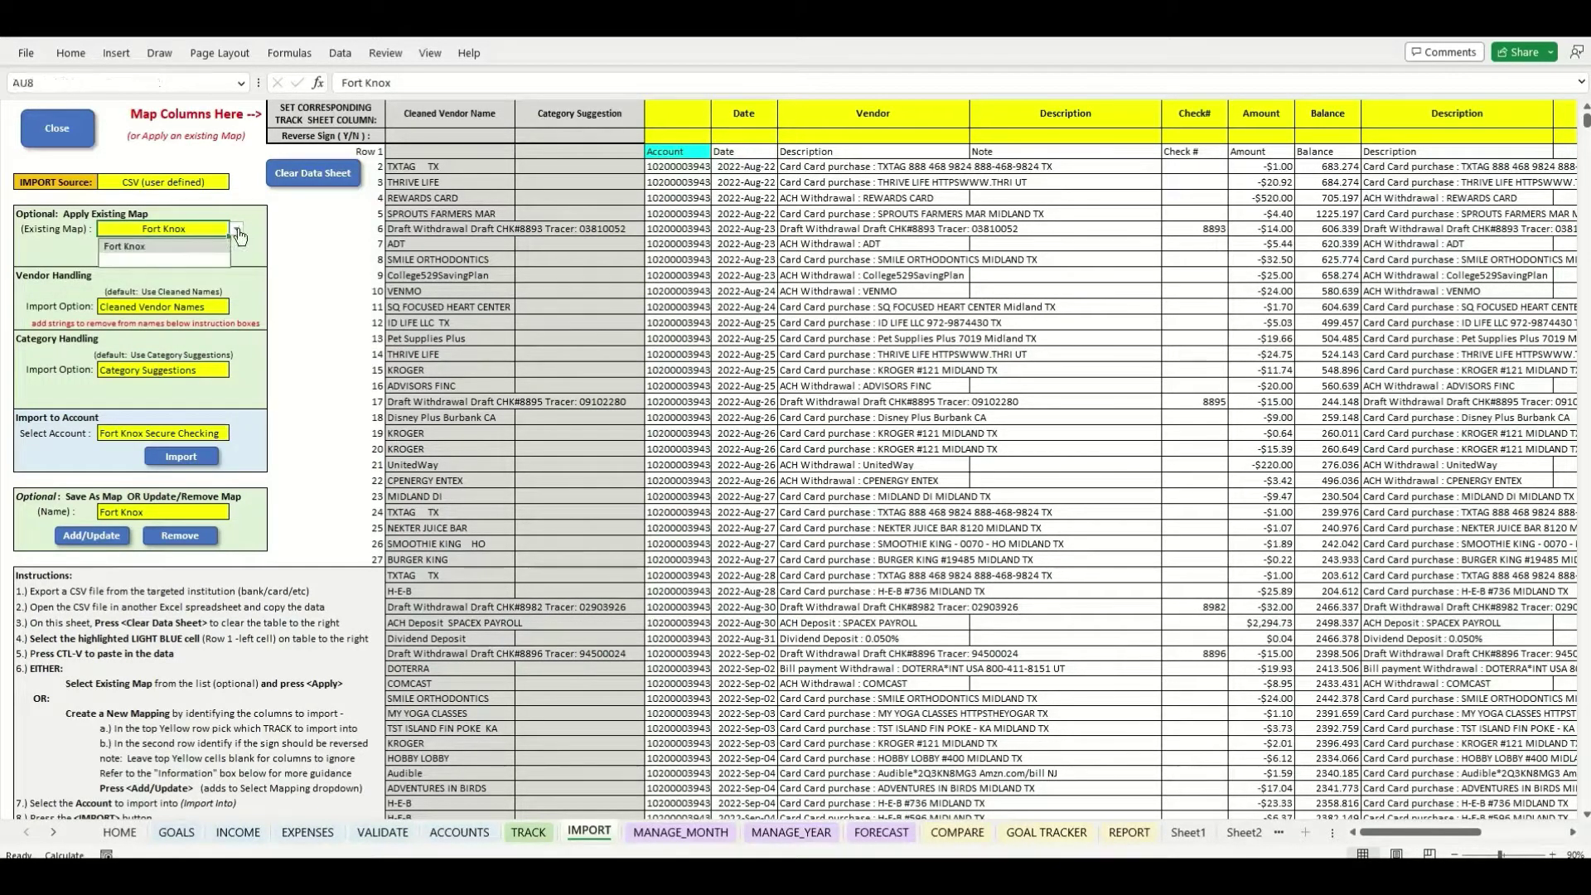
{"action": "left_click", "coordinate": [330, 256]}
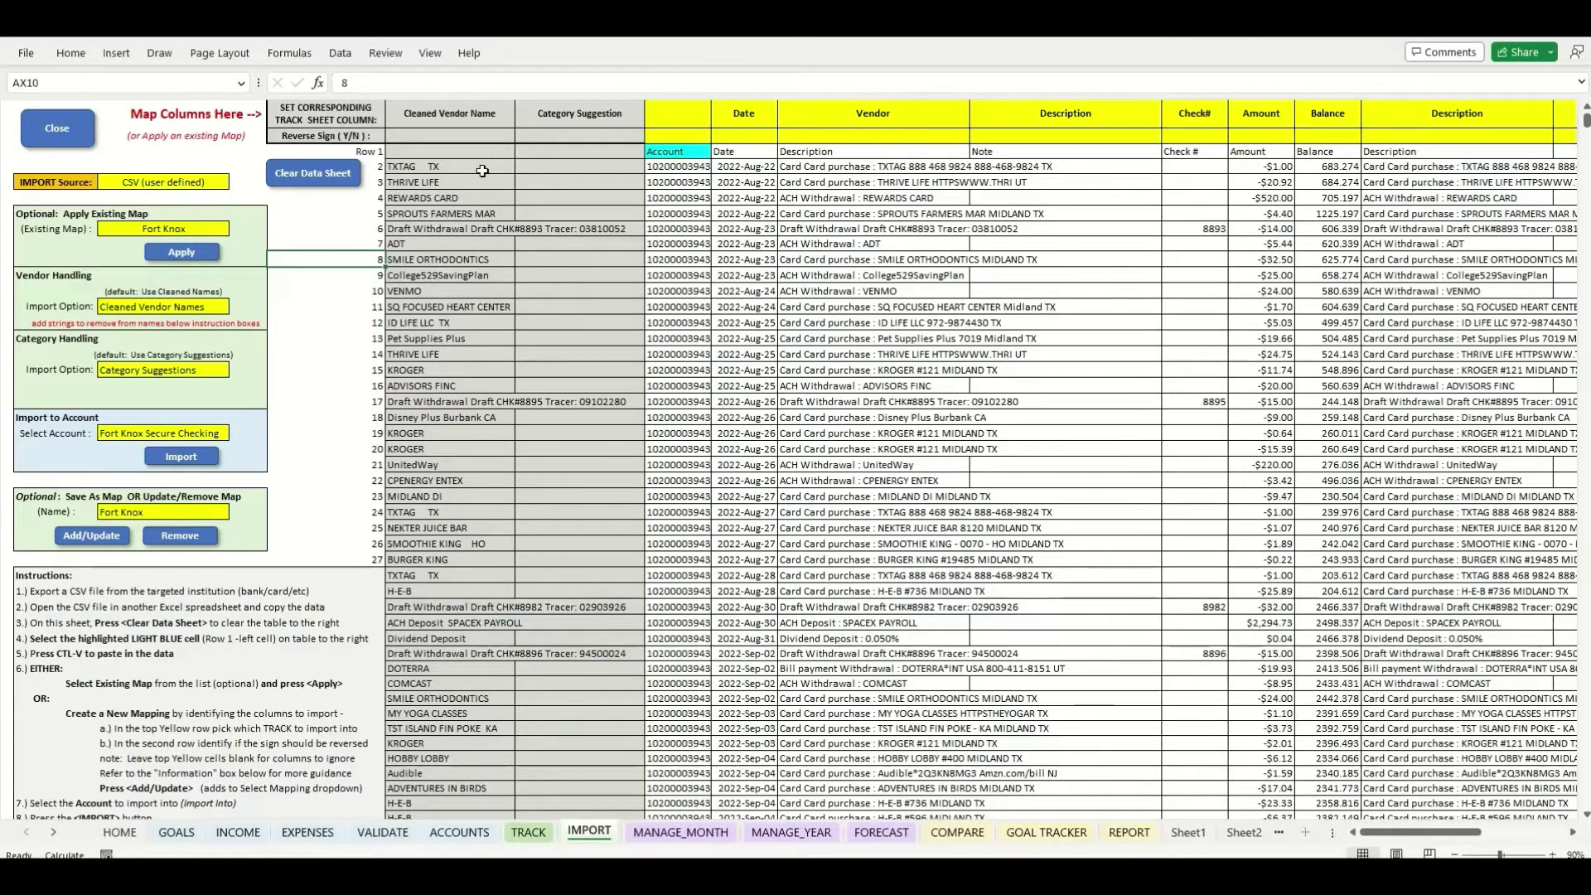
Examine the Reverse Sign row, the Amount and Balance mappings, and the signs of withdrawals and deposits in the Amount column
{"action": "left_click", "coordinate": [340, 137]}
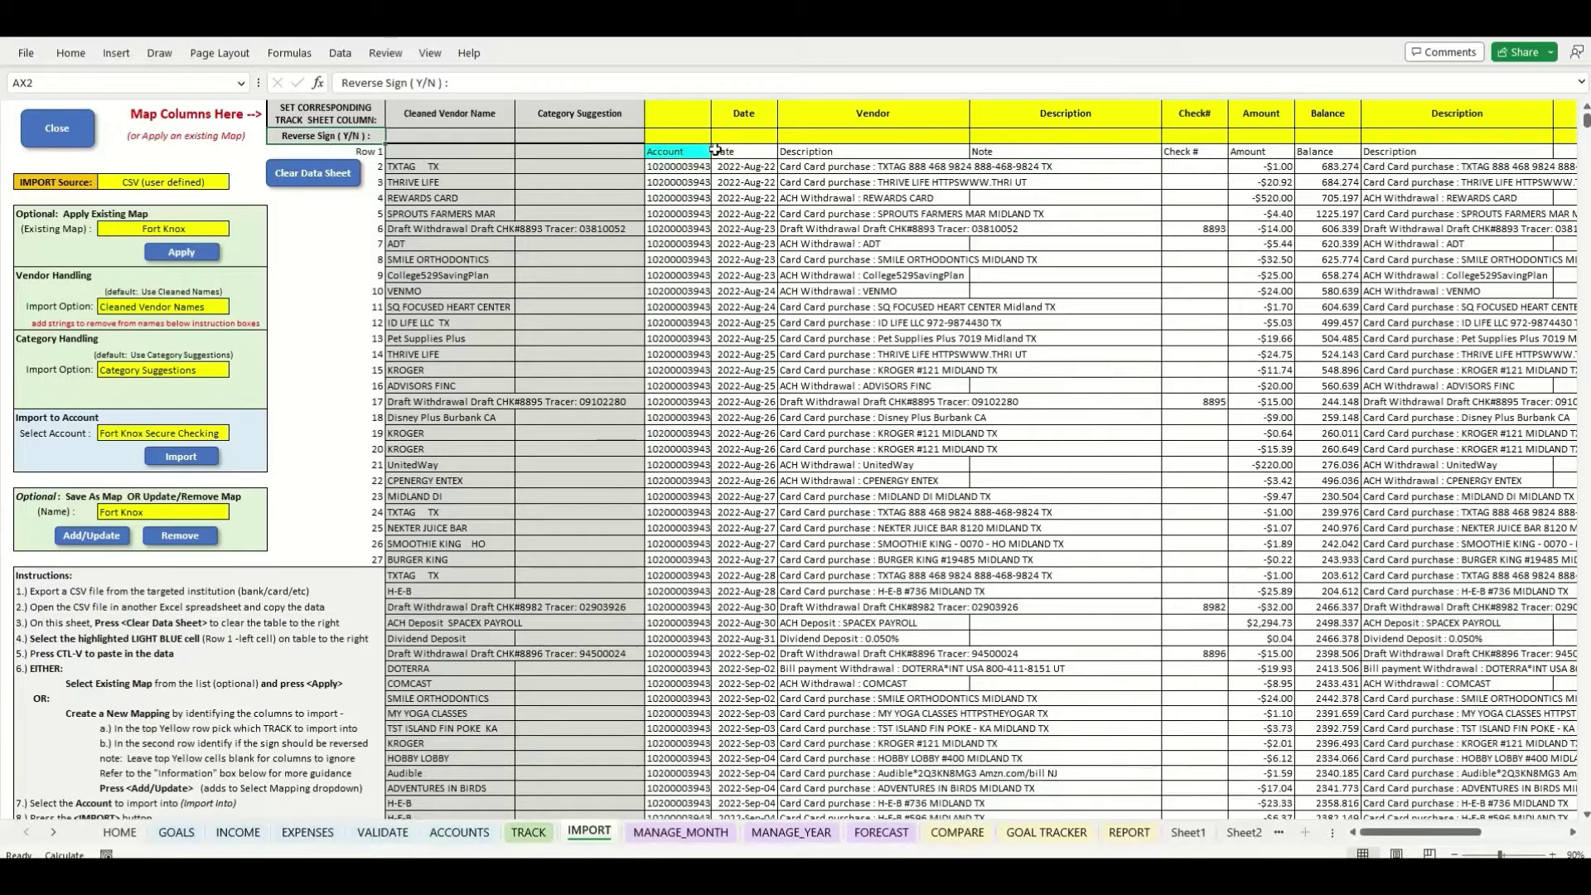
{"action": "left_click", "coordinate": [1210, 136]}
{"action": "left_click", "coordinate": [1235, 138]}
{"action": "left_click", "coordinate": [1234, 139]}
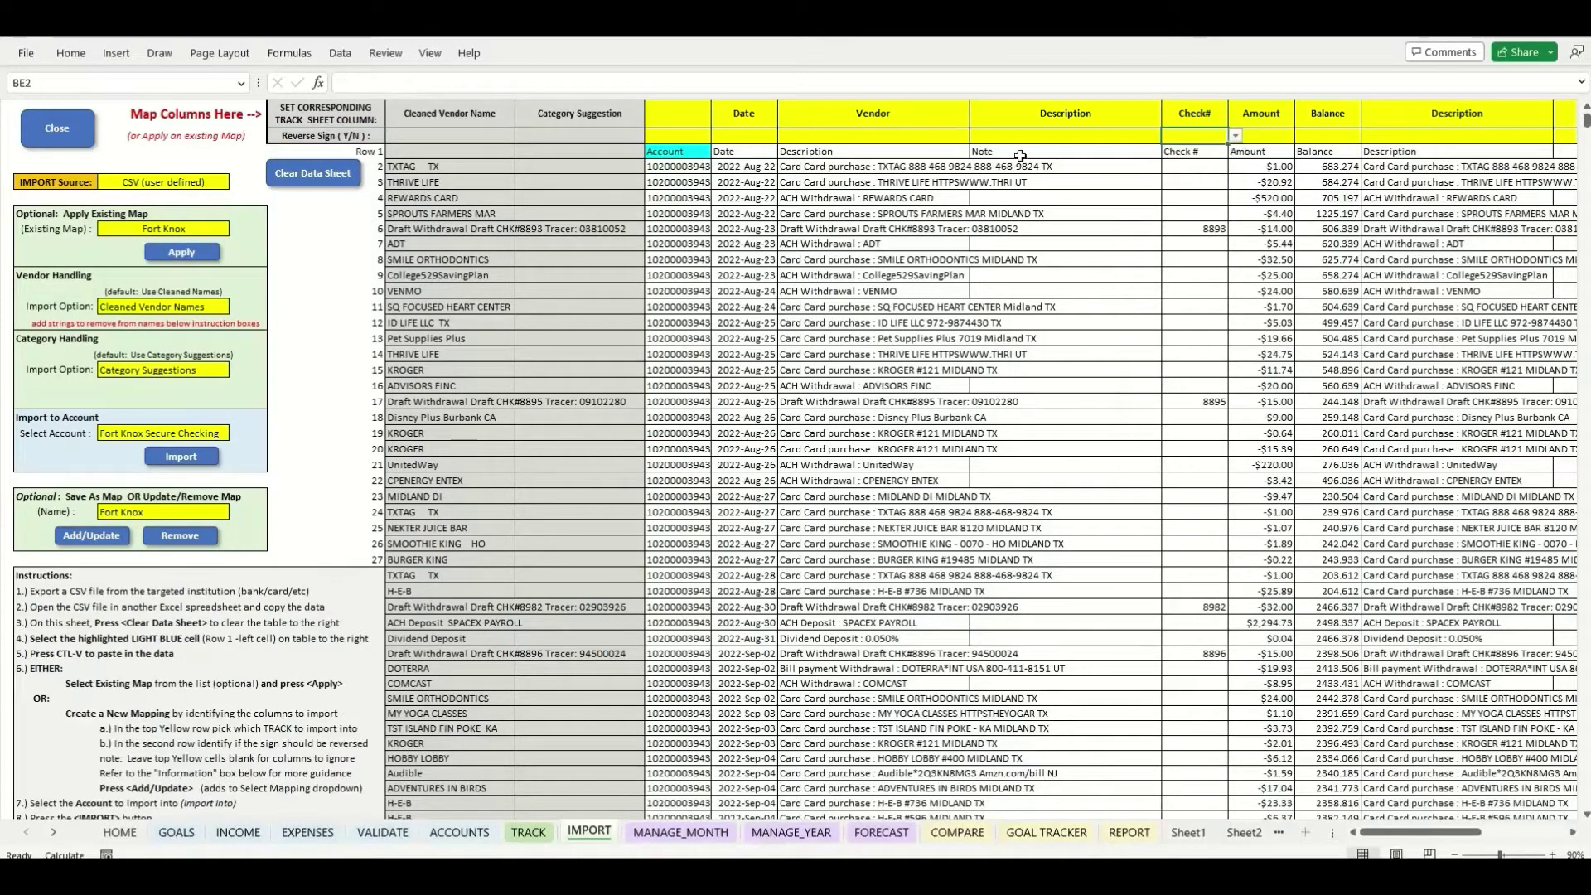
{"action": "left_click", "coordinate": [1276, 119]}
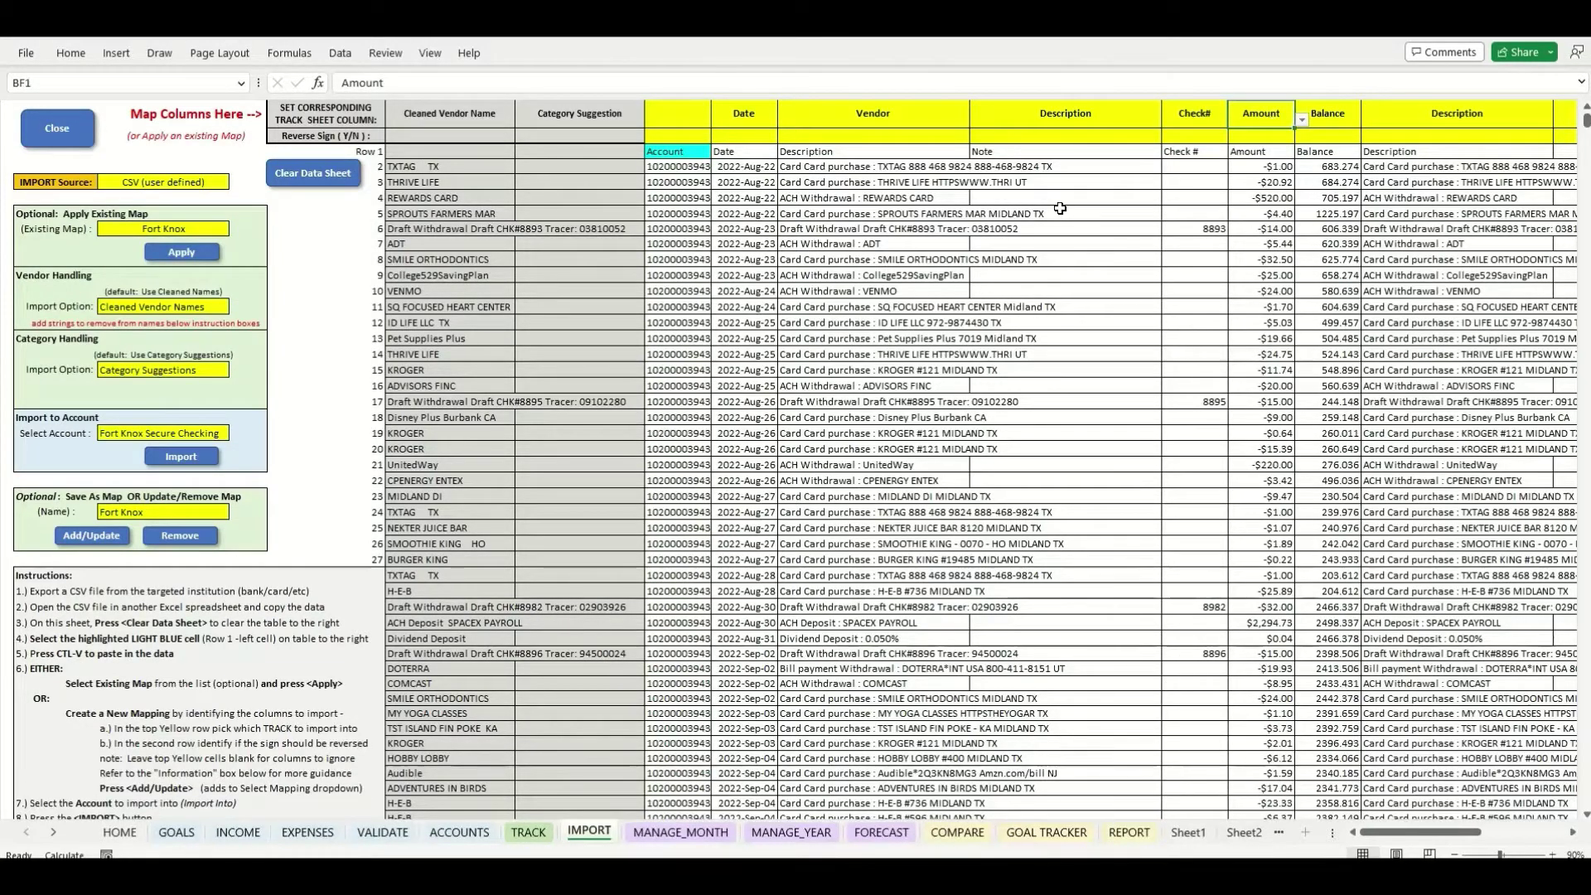
{"action": "left_click", "coordinate": [1265, 166]}
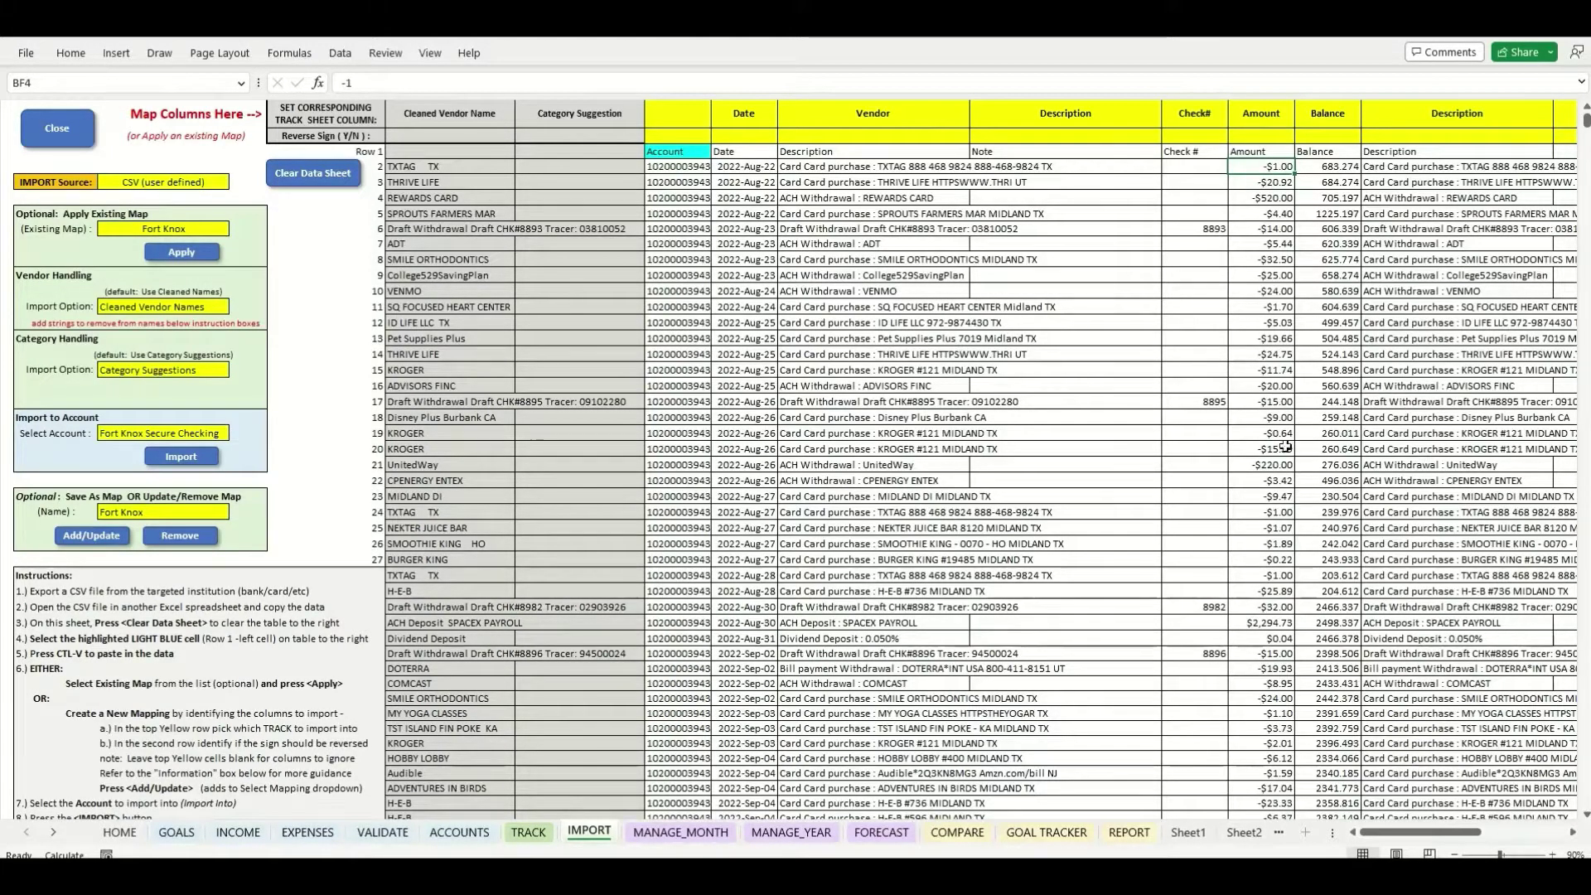
{"action": "left_click", "coordinate": [1259, 620]}
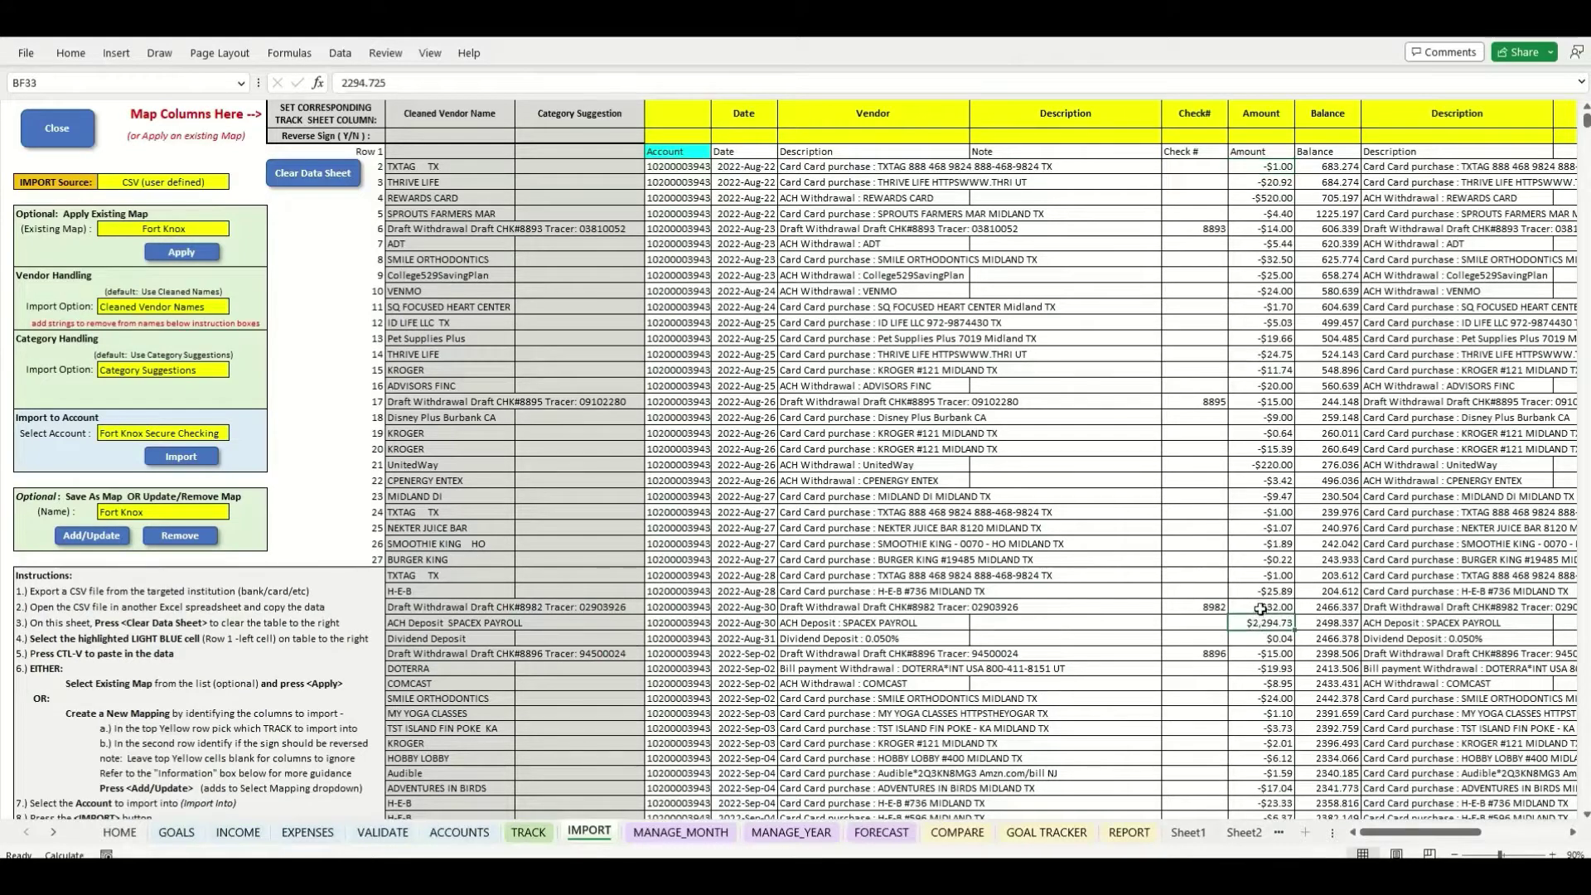
{"action": "left_click", "coordinate": [1260, 609]}
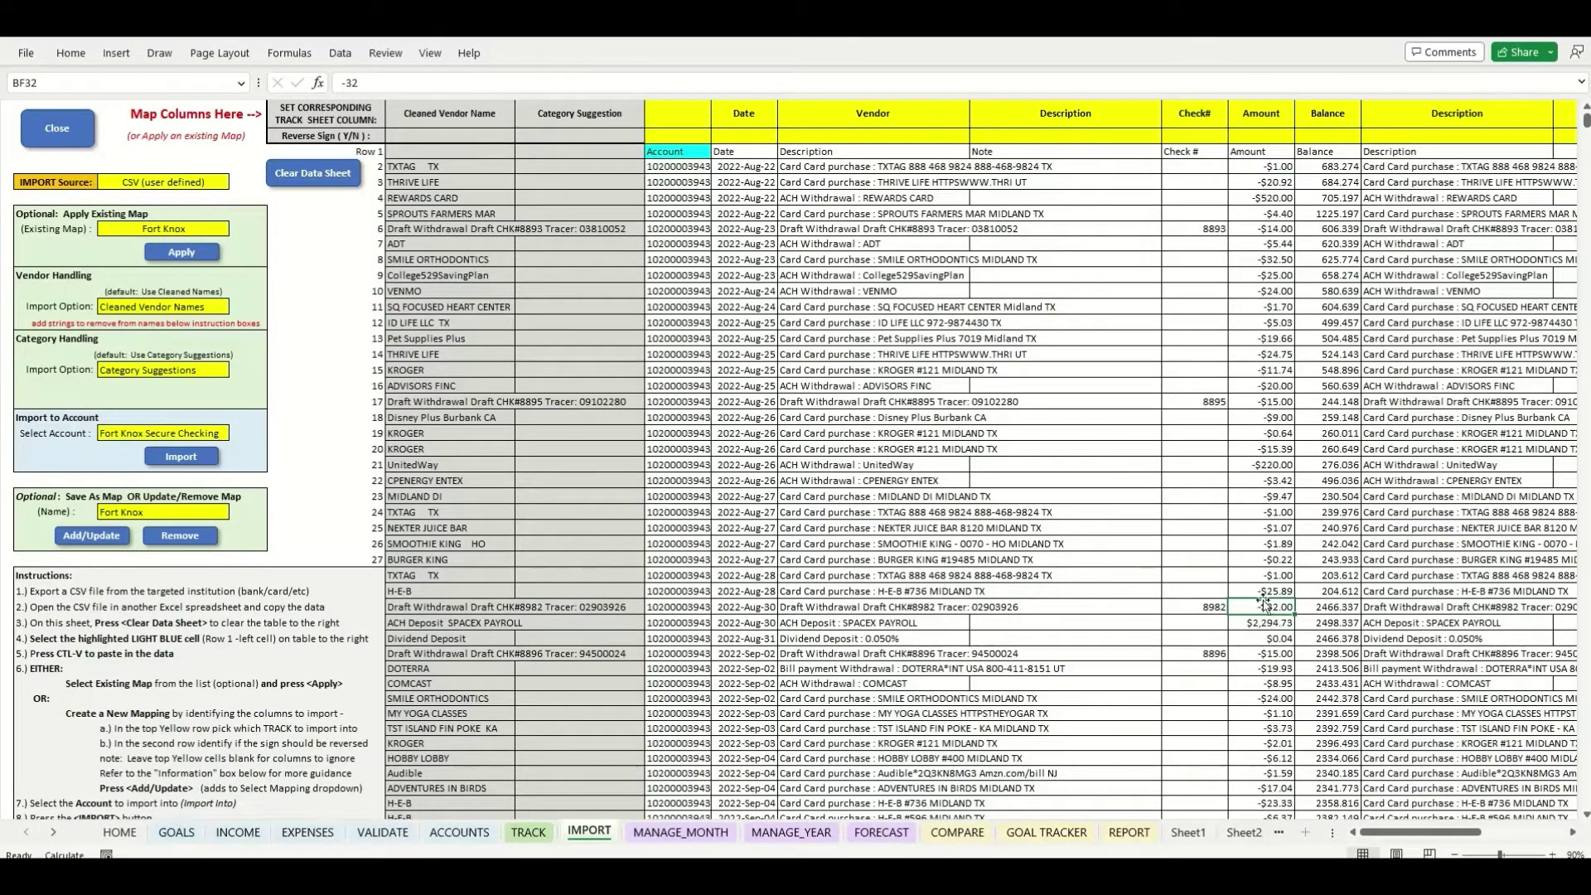
{"action": "left_click", "coordinate": [1266, 625]}
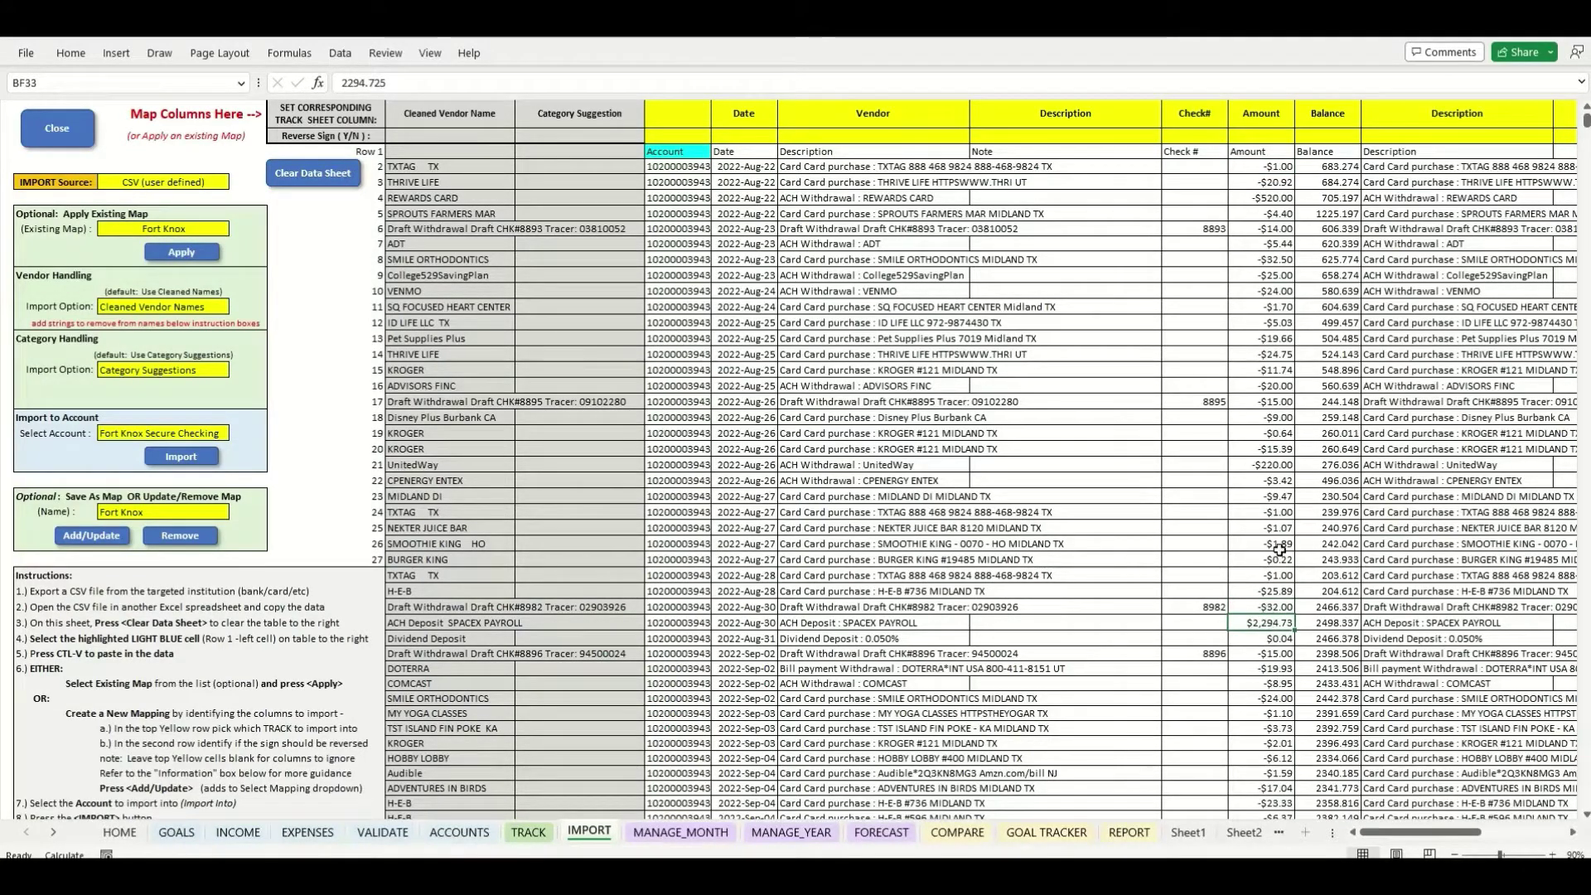
{"action": "left_click", "coordinate": [1248, 115]}
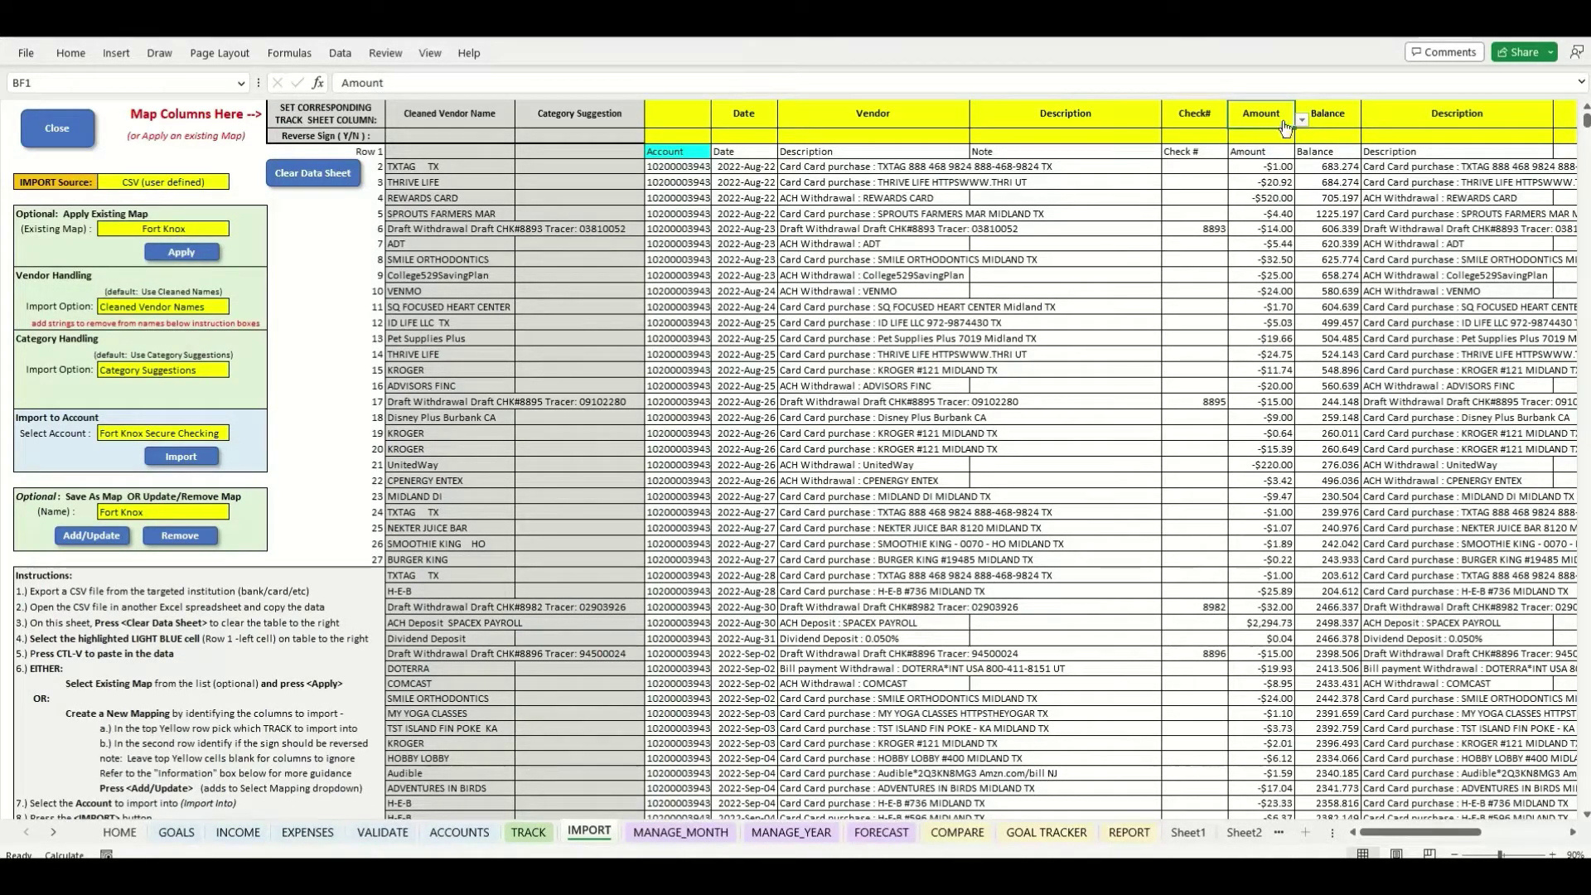
{"action": "left_click", "coordinate": [1349, 118]}
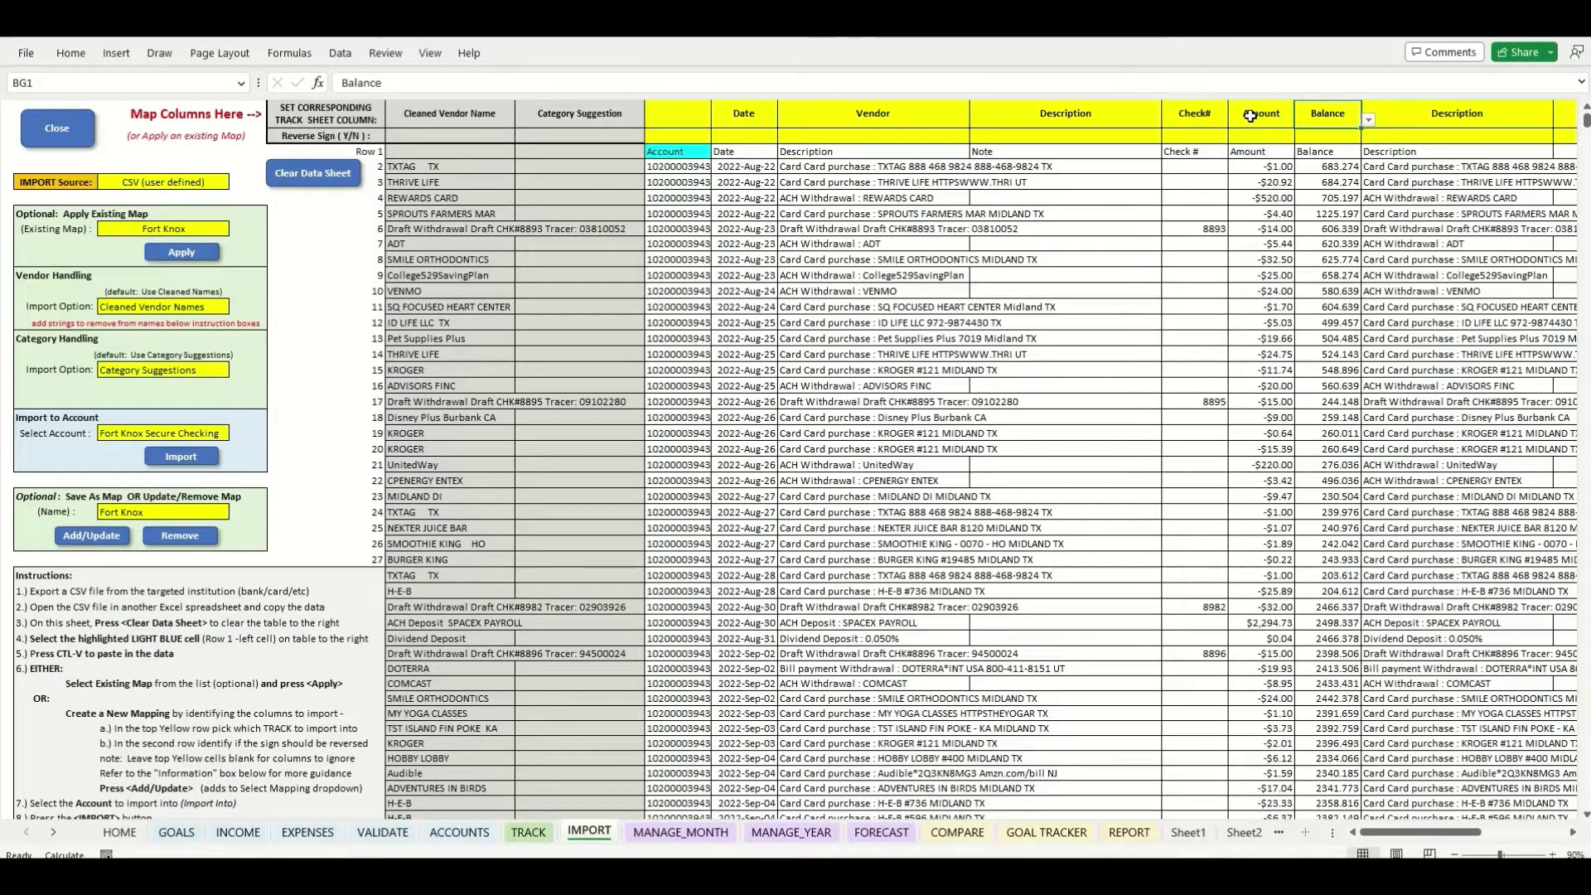
Map the second empty column after the last Description column to Amount
{"action": "left_click", "coordinate": [1572, 833]}
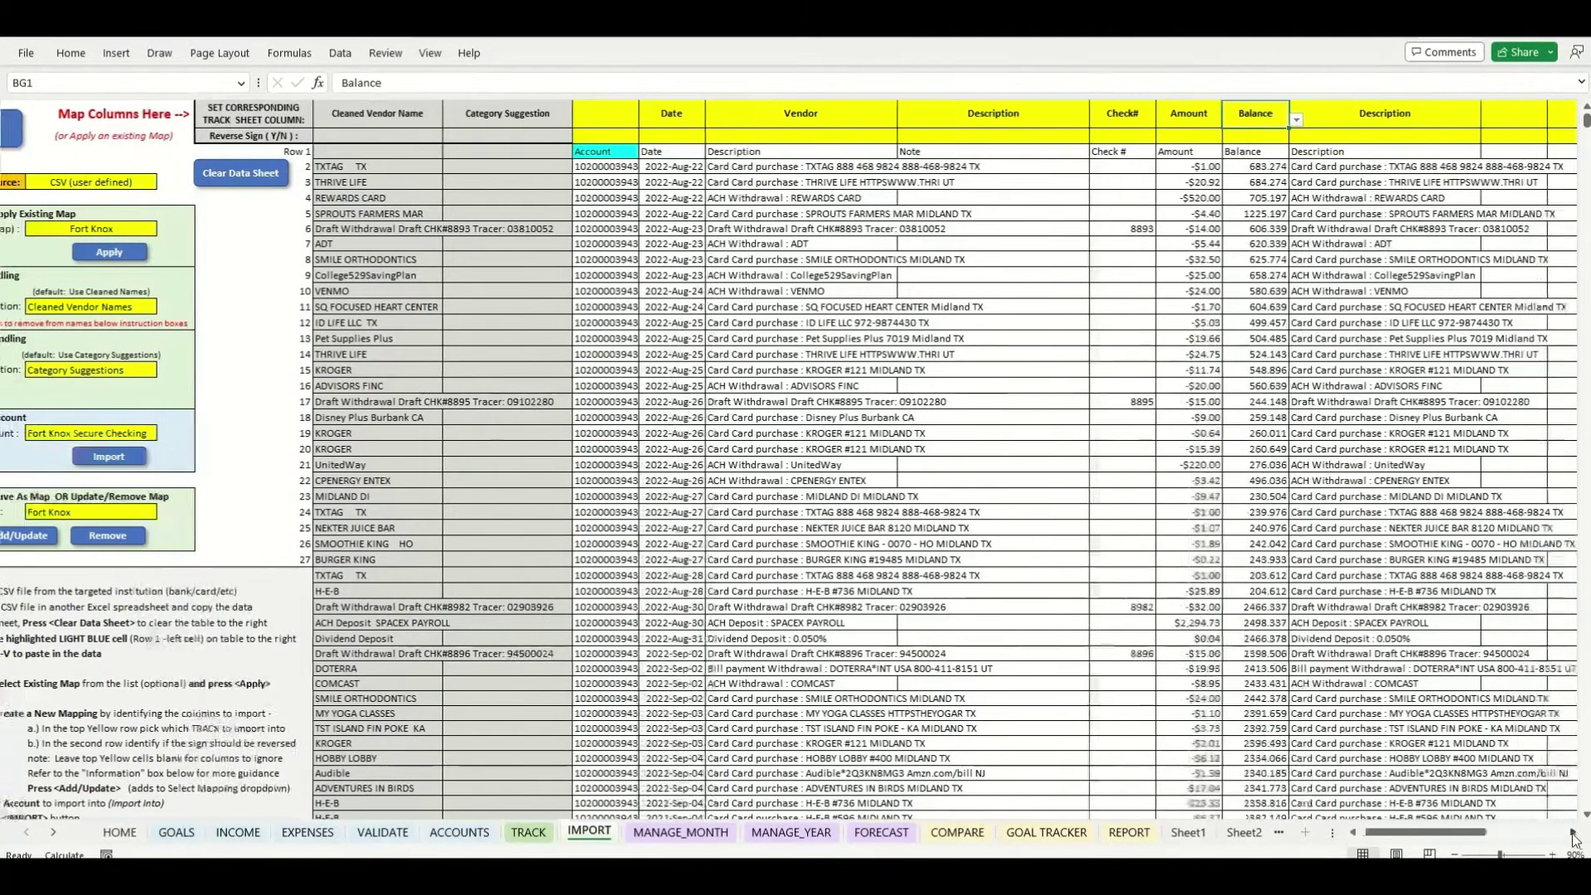
{"action": "left_click", "coordinate": [1400, 116]}
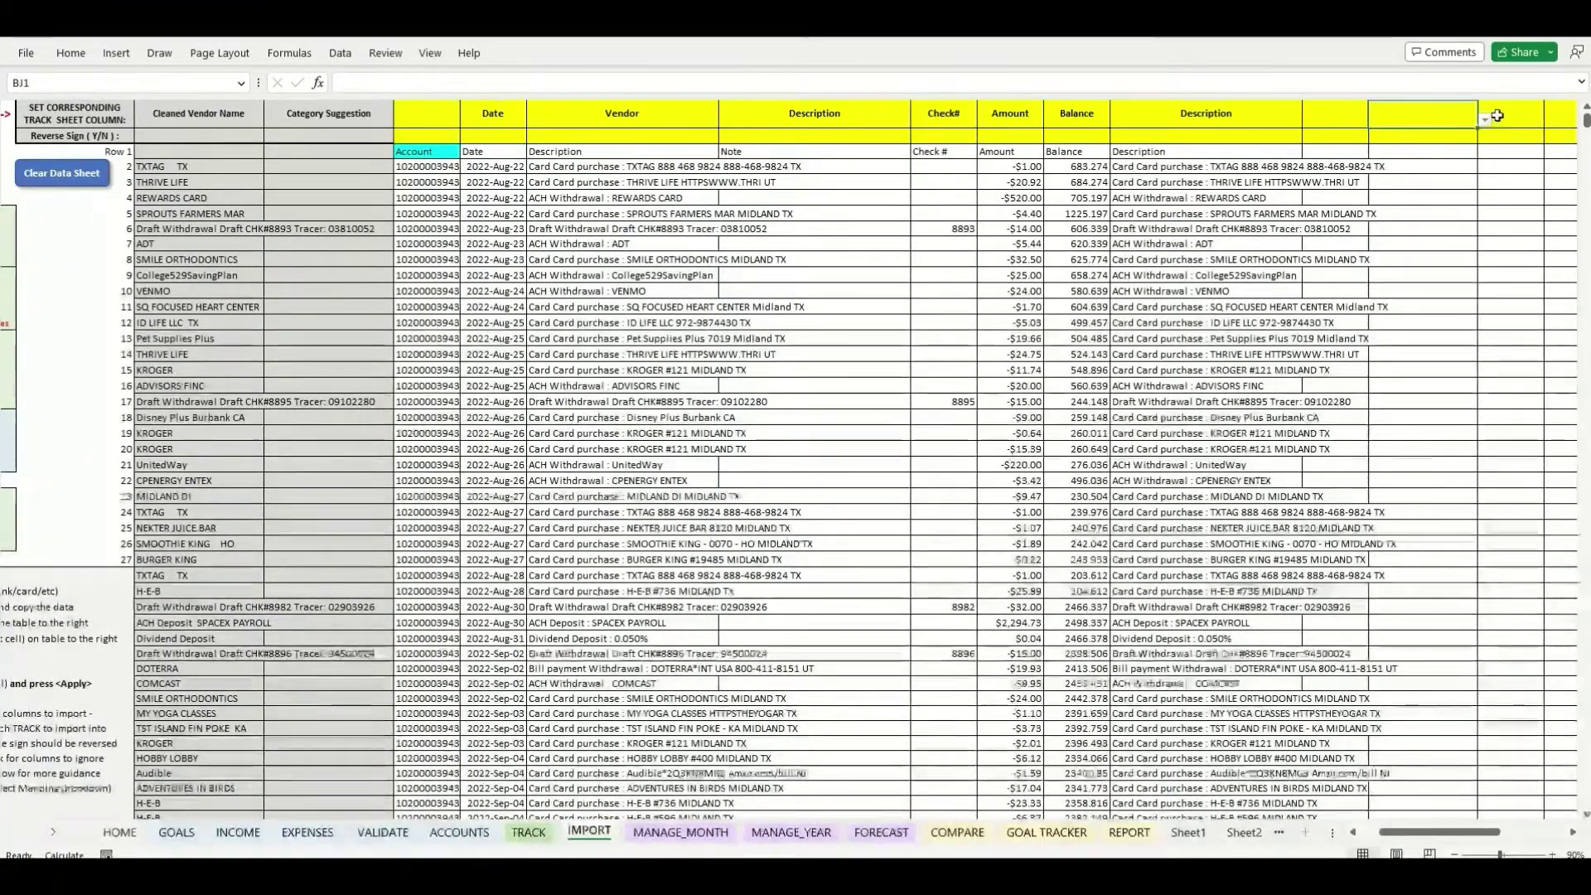
{"action": "left_click", "coordinate": [1485, 119]}
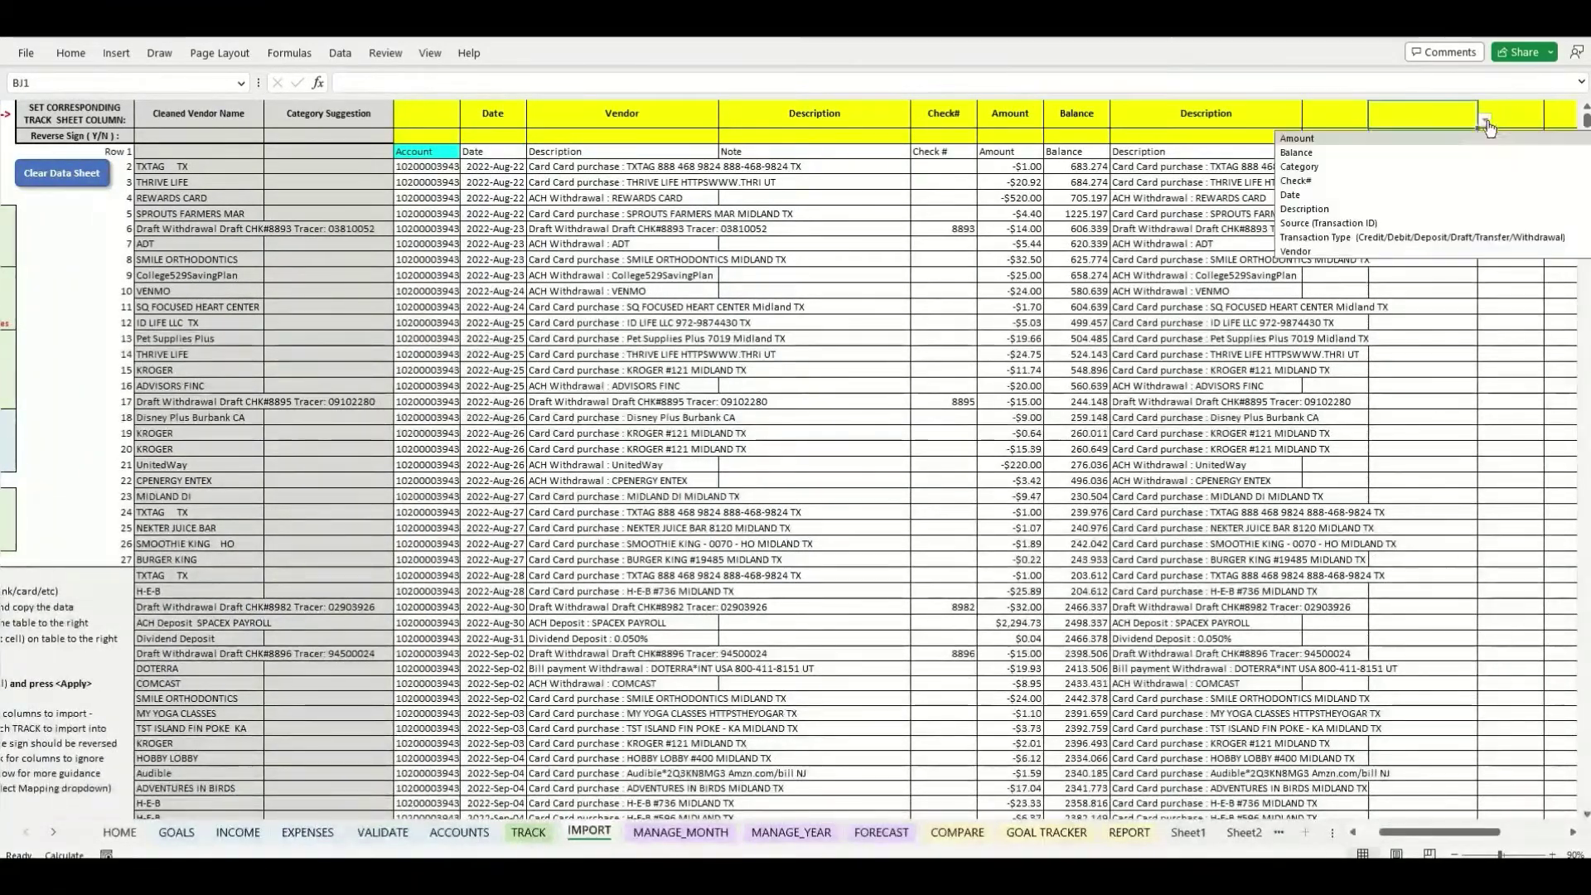
{"action": "left_click", "coordinate": [1315, 138]}
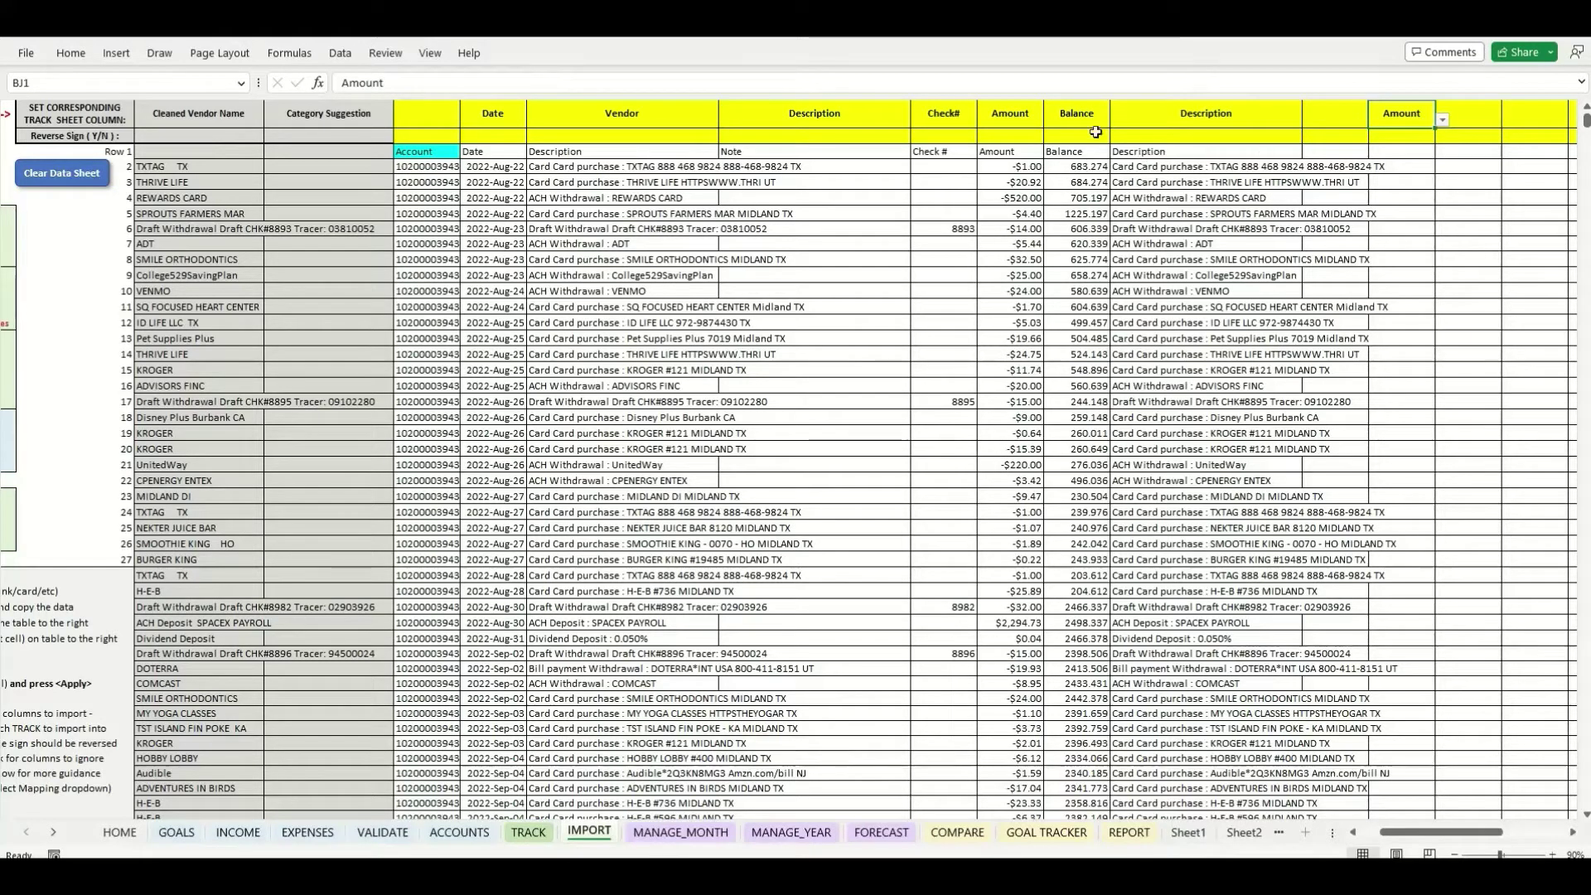
Set Reverse Sign to Y for the original Amount column
{"action": "left_click", "coordinate": [1011, 114]}
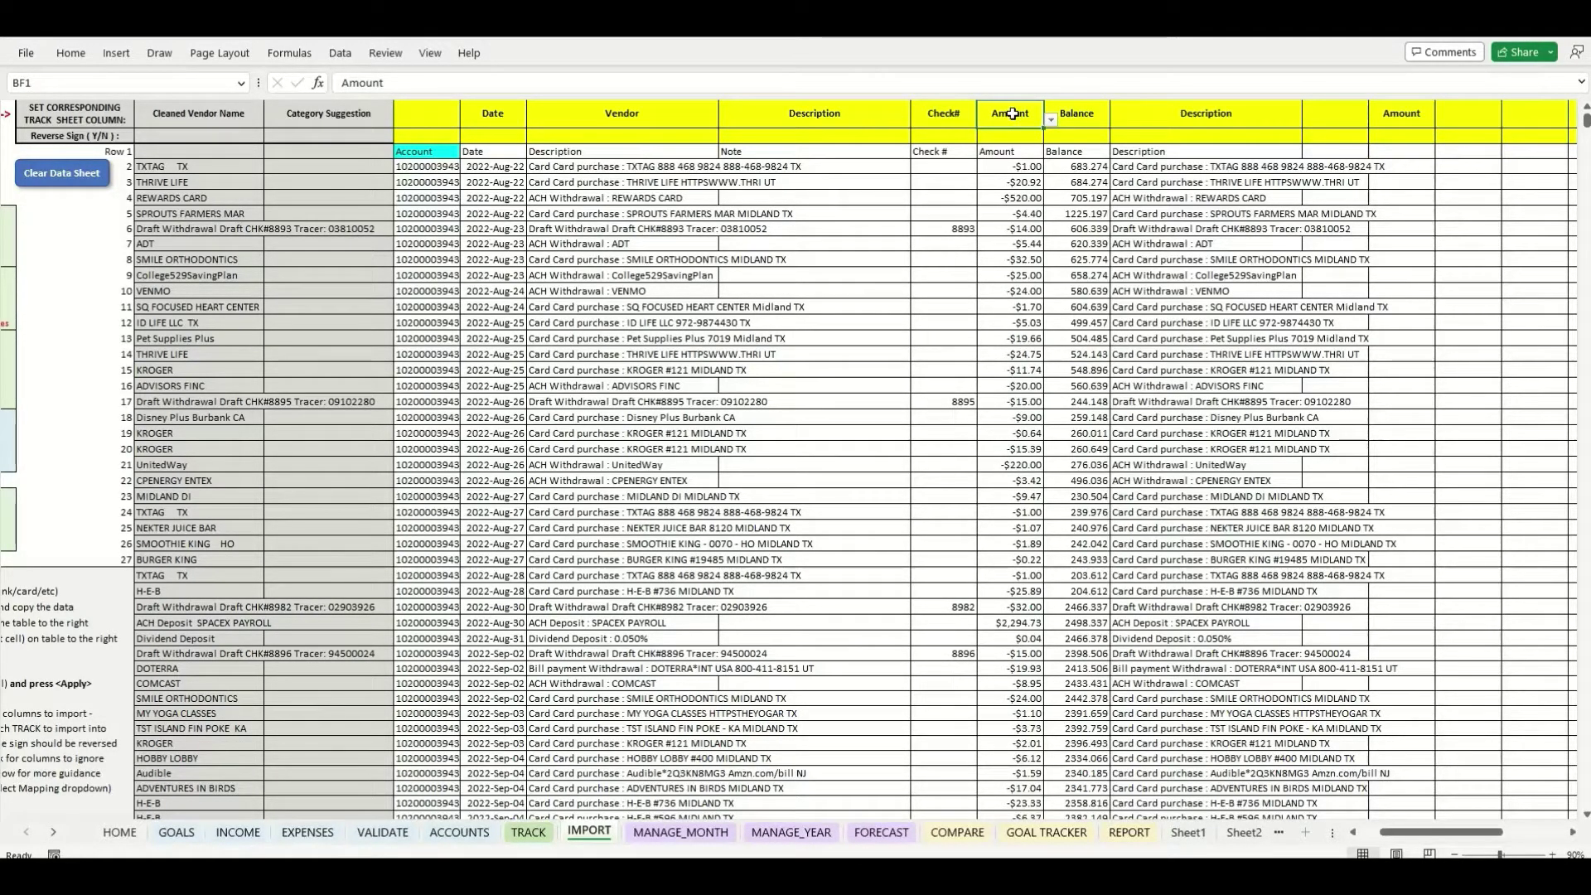
{"action": "left_click", "coordinate": [1022, 167]}
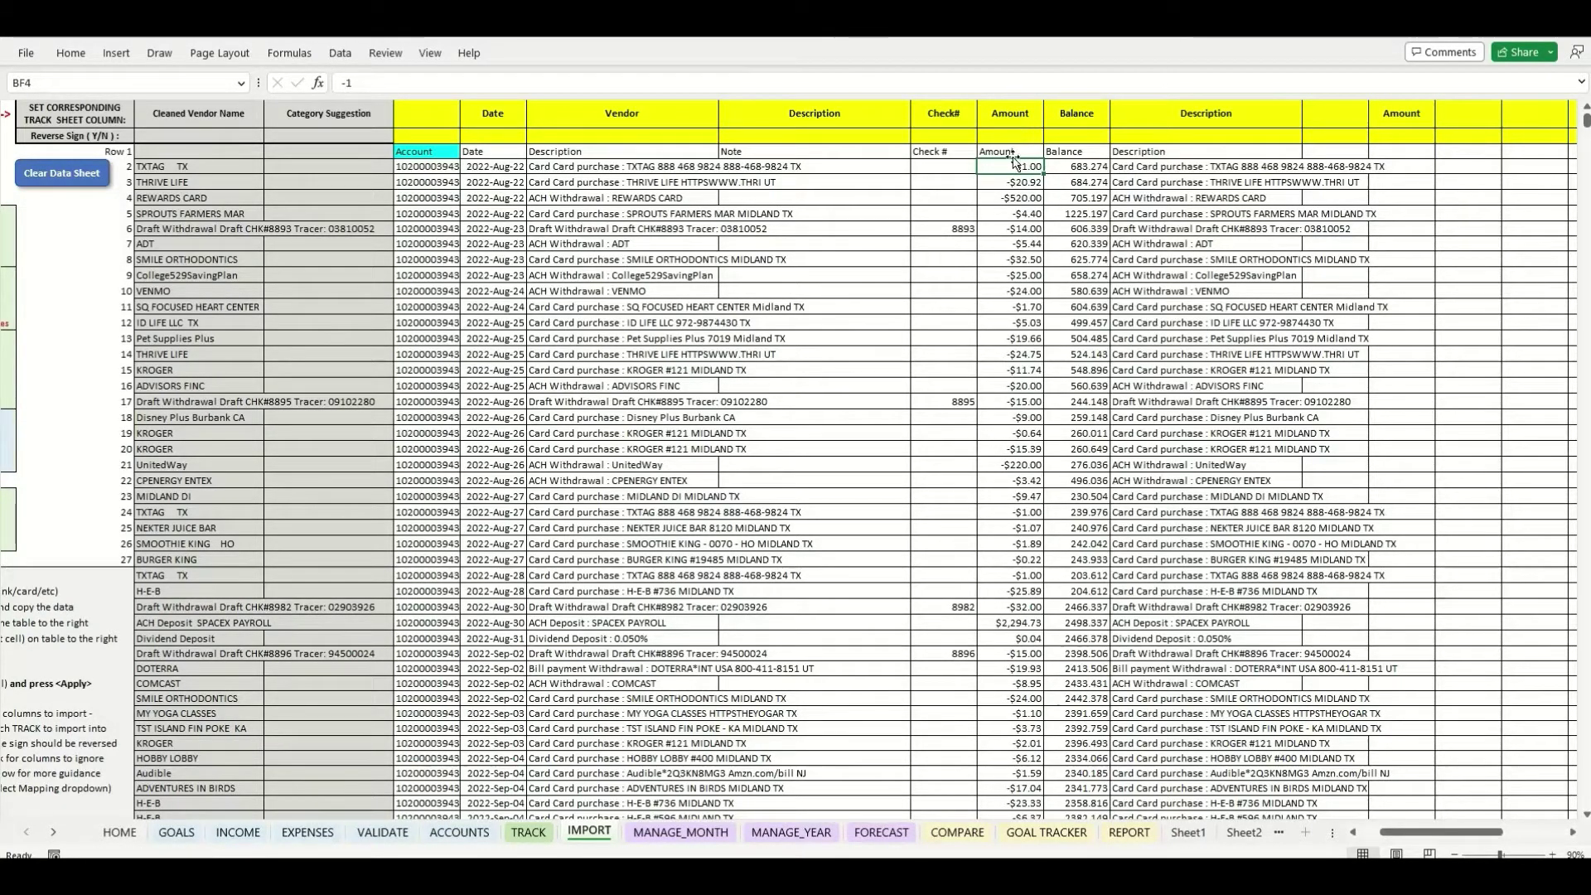
{"action": "left_click_drag", "start_coordinate": [1015, 167], "coordinate": [1013, 274]}
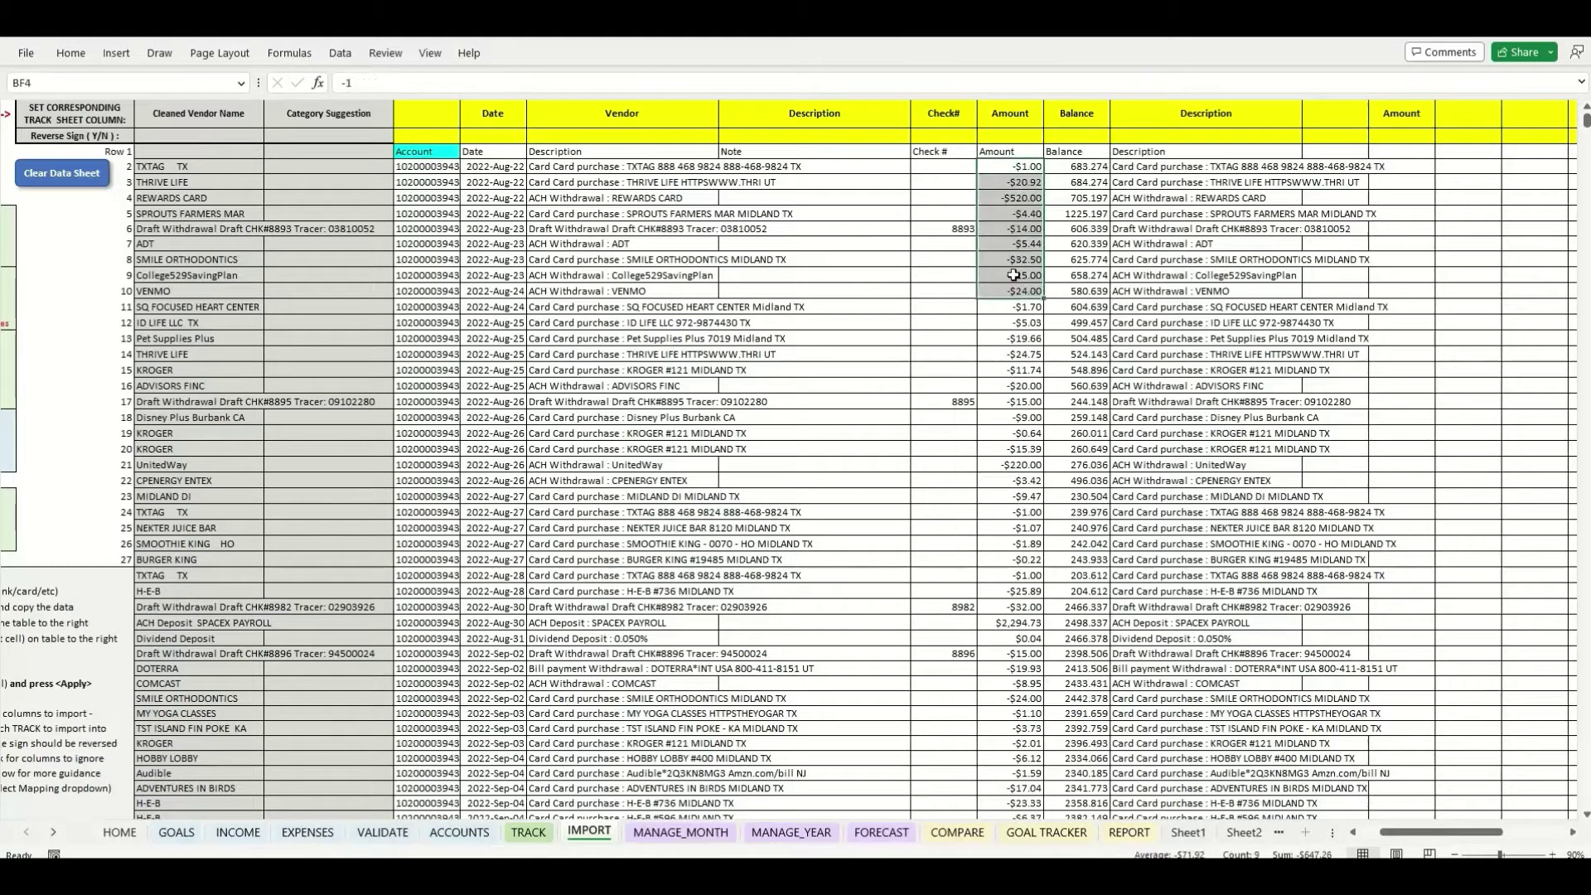
{"action": "left_click", "coordinate": [1011, 135]}
{"action": "left_click", "coordinate": [1050, 135]}
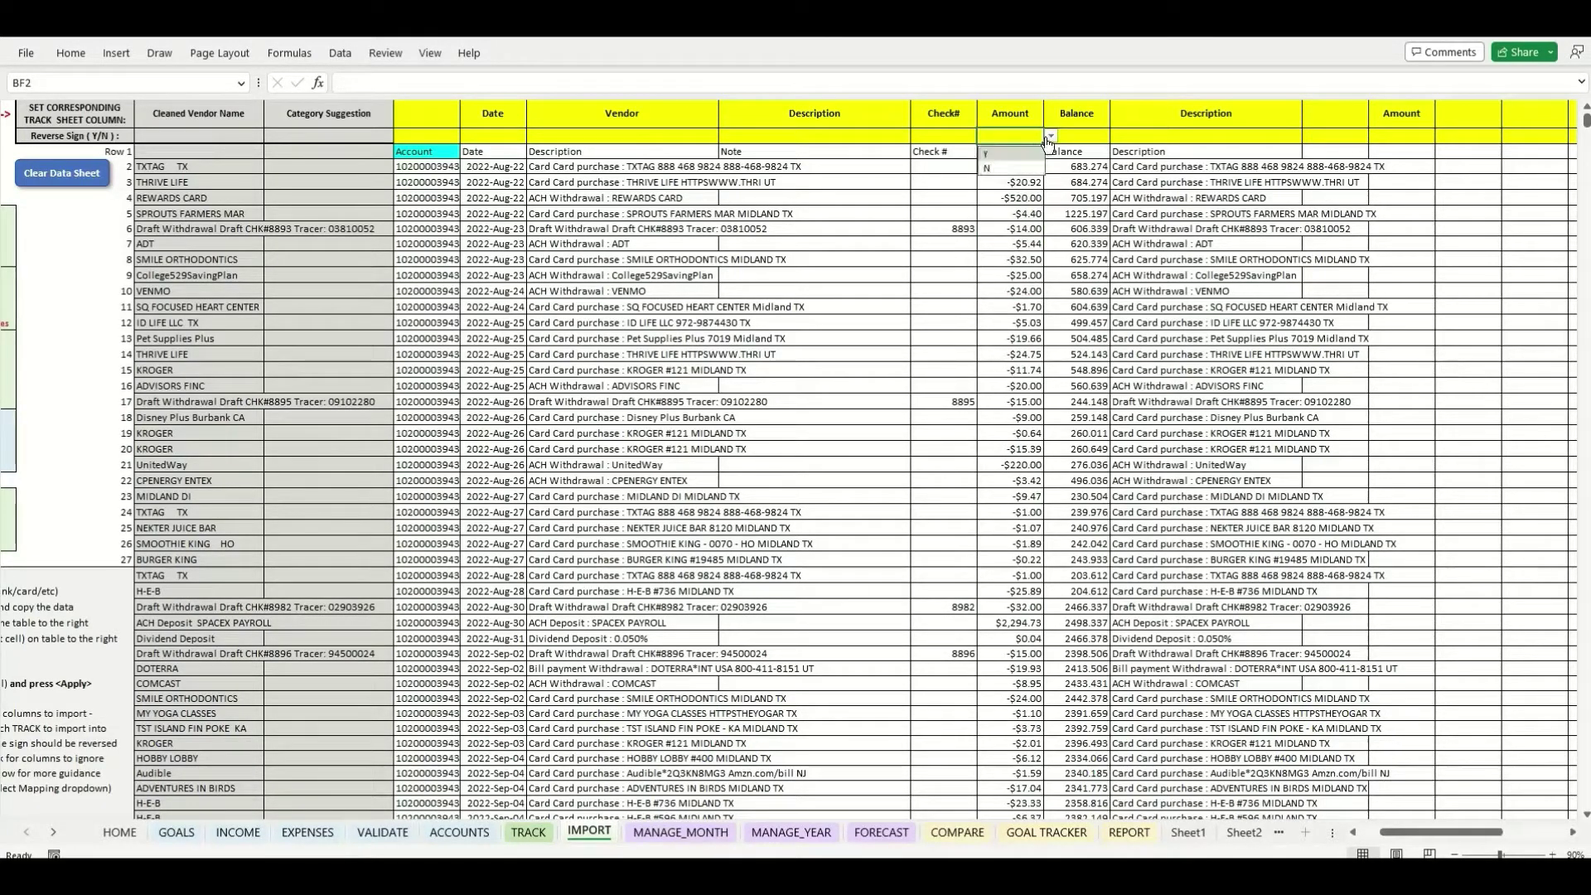
{"action": "left_click", "coordinate": [996, 155]}
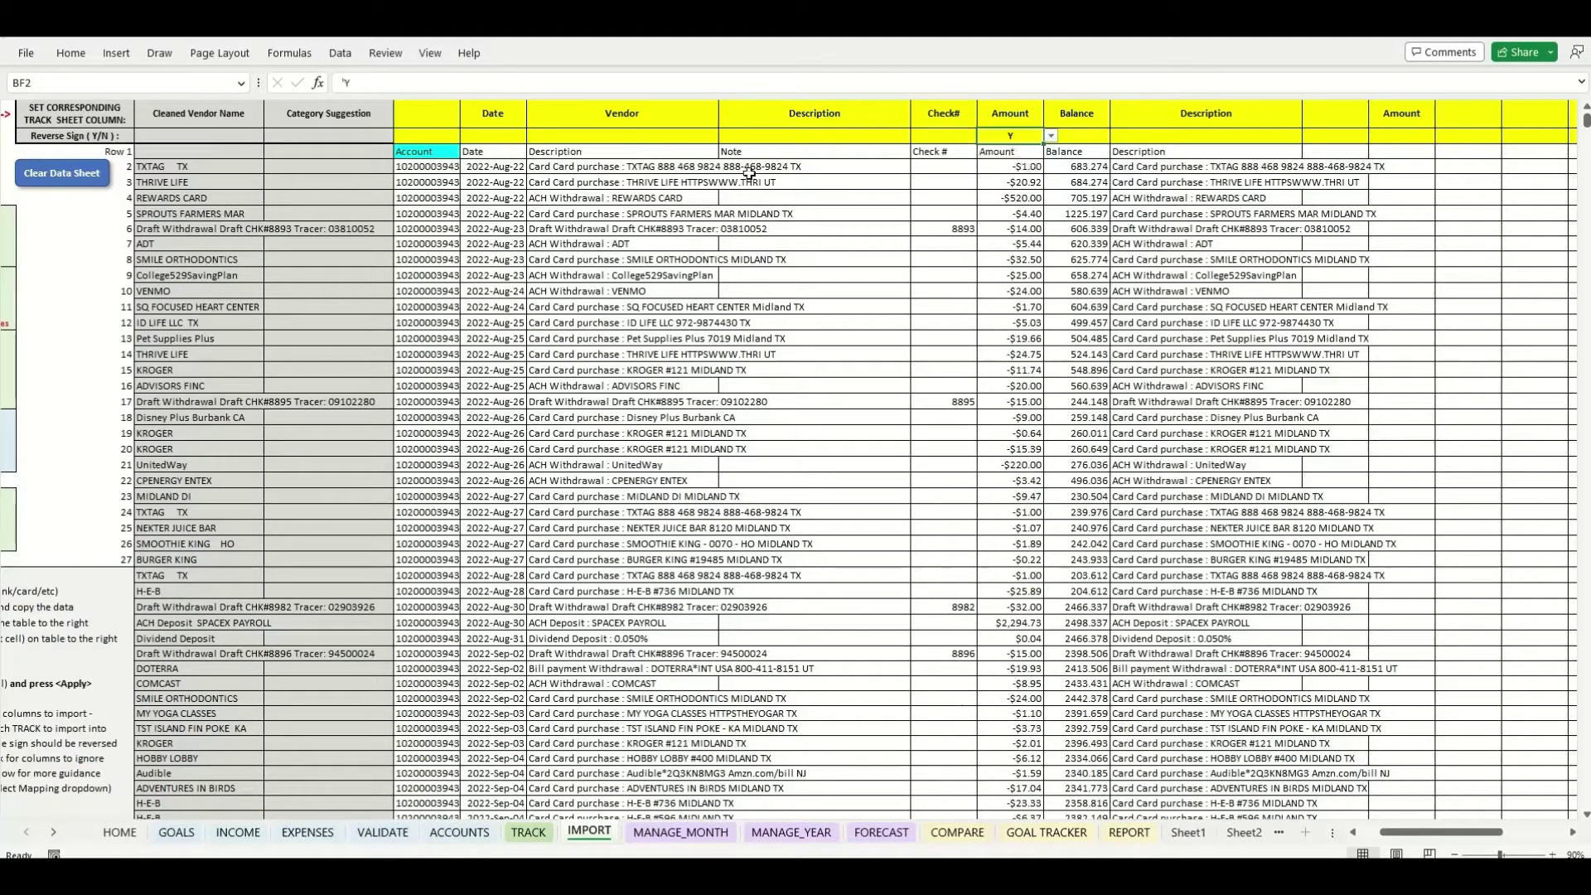
Compare the Reverse Sign setting and values of the original Amount column with the empty second Amount column
{"action": "left_click", "coordinate": [78, 135]}
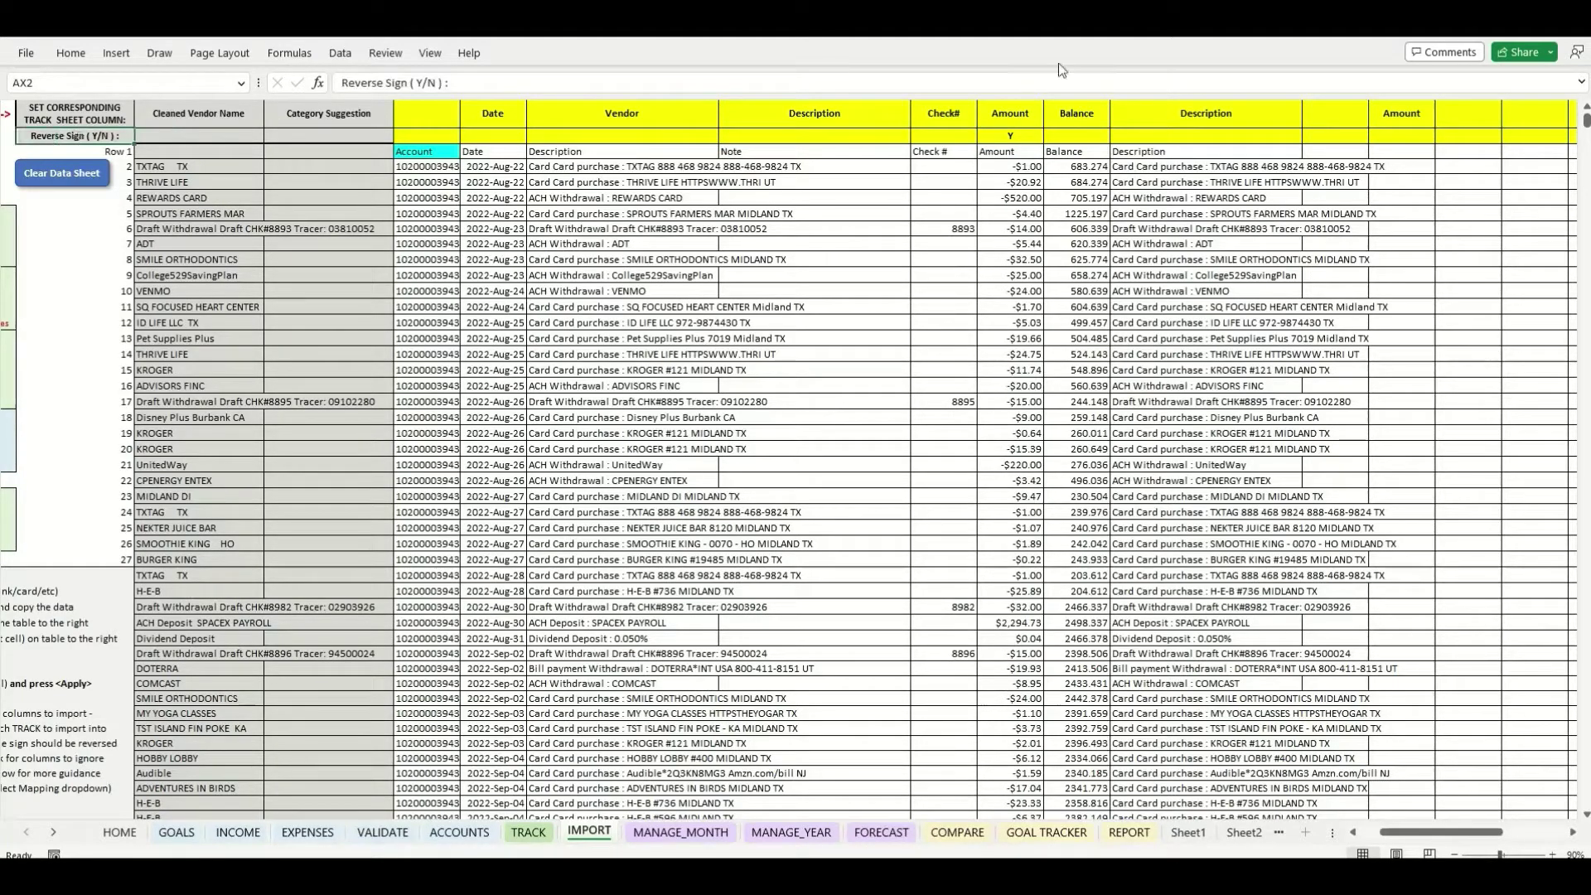
{"action": "left_click", "coordinate": [1016, 134]}
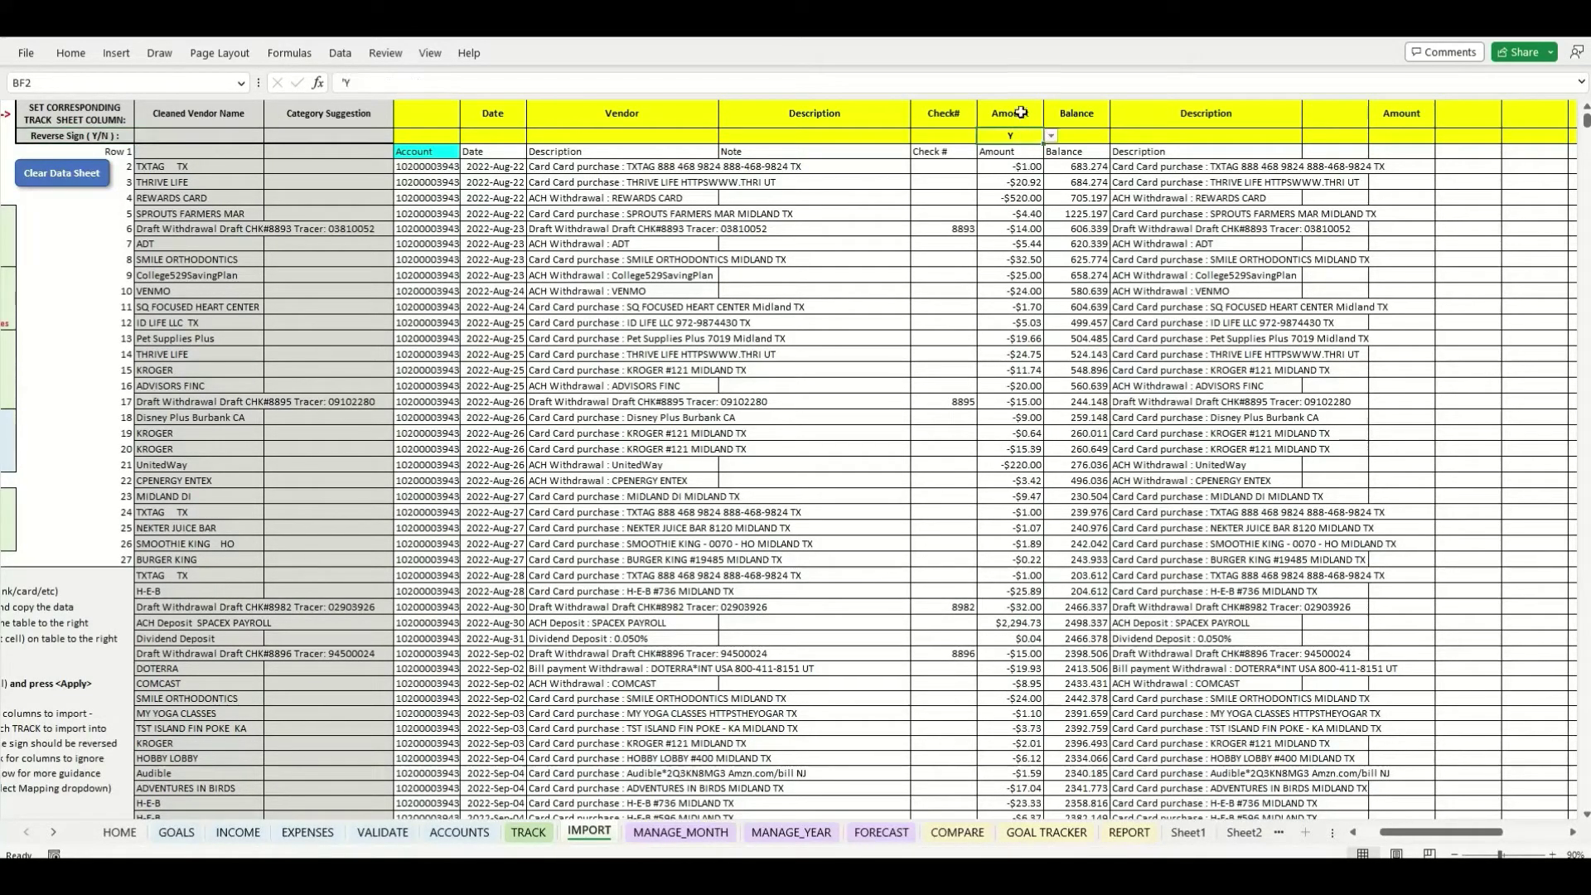
{"action": "left_click", "coordinate": [1024, 120]}
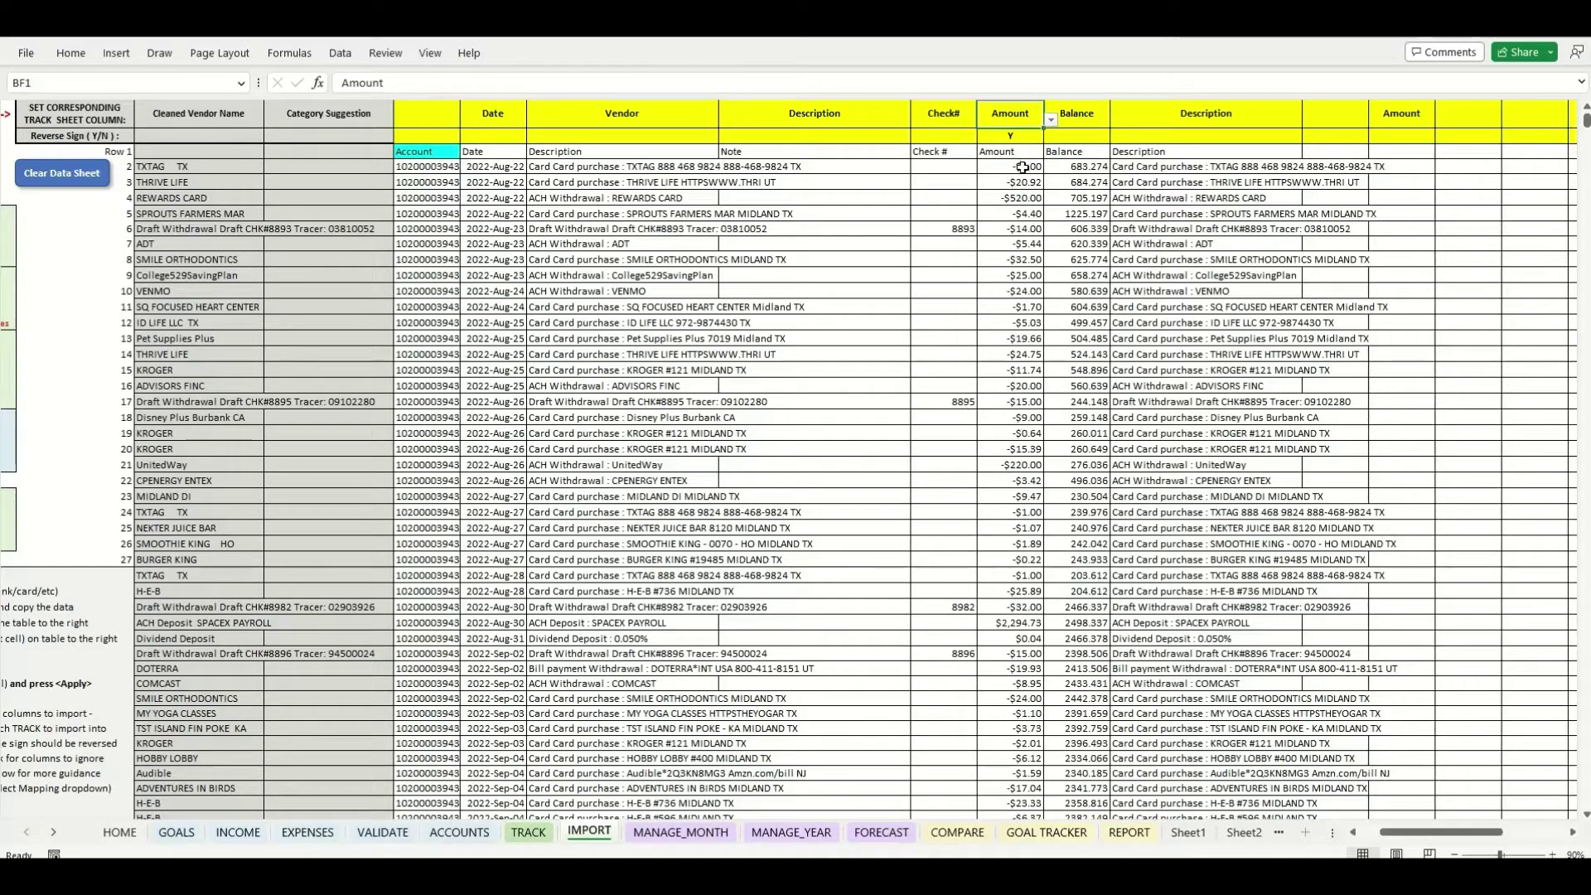
{"action": "left_click_drag", "start_coordinate": [1022, 166], "coordinate": [1017, 651]}
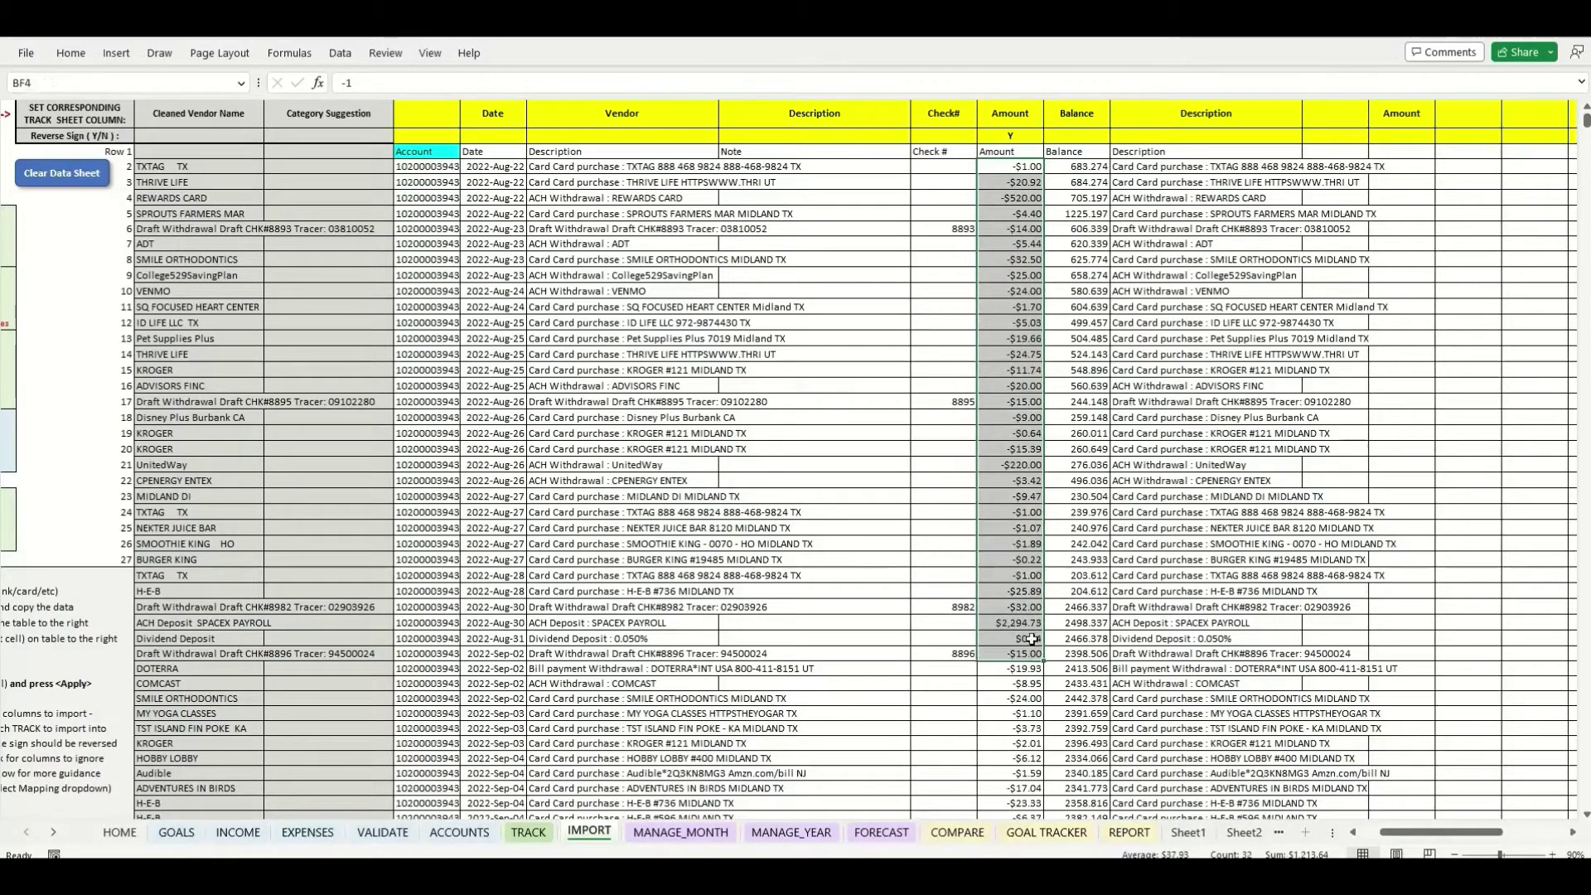
{"action": "left_click", "coordinate": [1417, 124]}
{"action": "left_click_drag", "start_coordinate": [1398, 154], "coordinate": [1404, 369]}
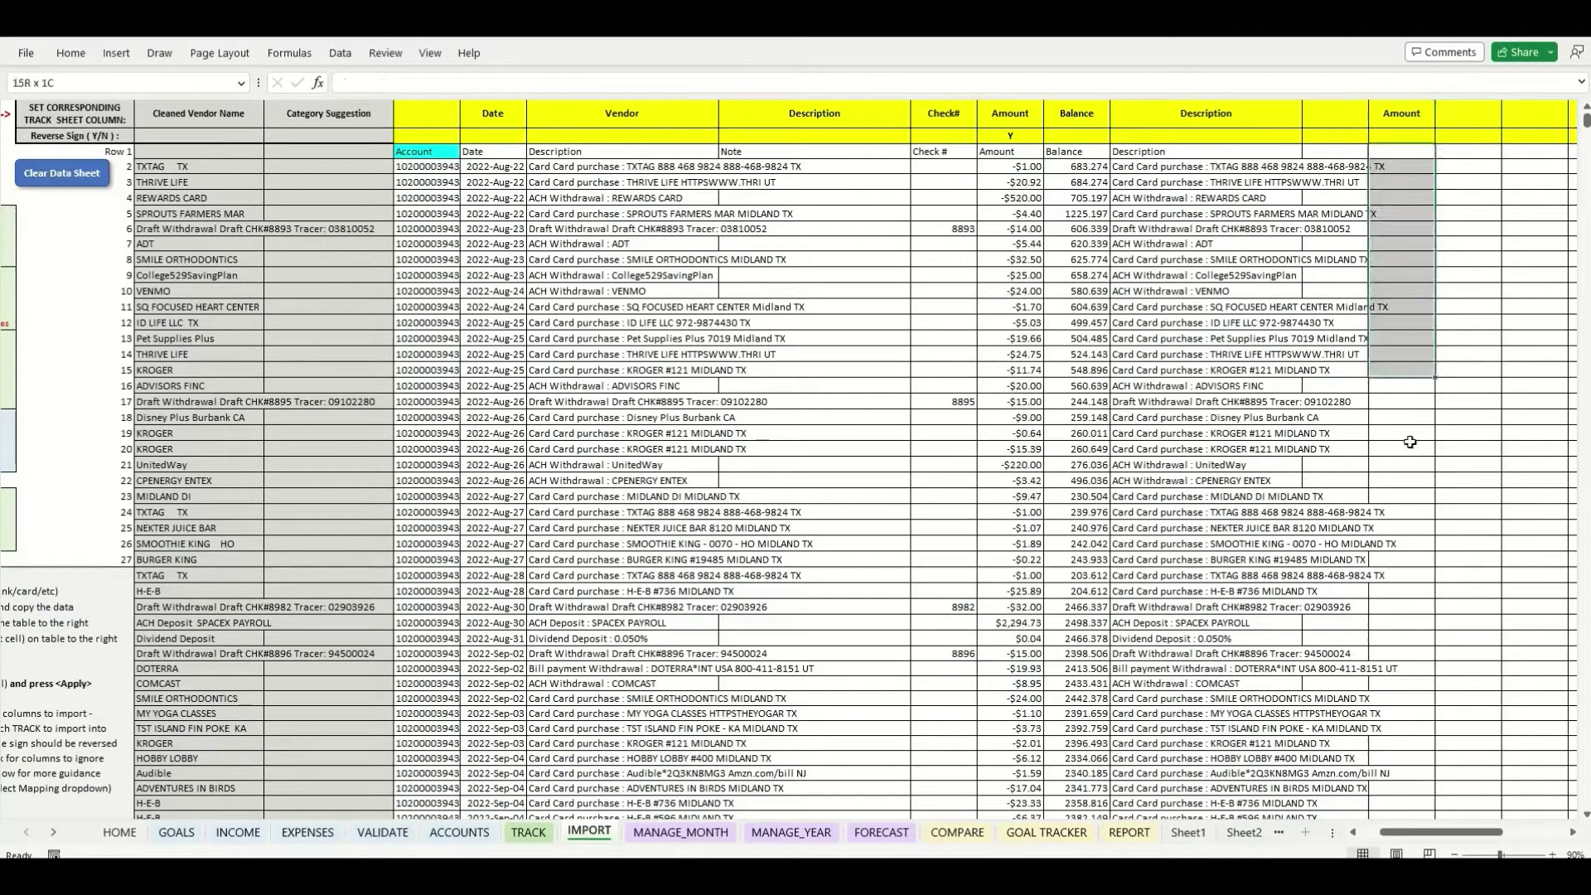
Keep the original column mapped to Amount and clear its Reverse Sign entry
{"action": "left_click", "coordinate": [1006, 120]}
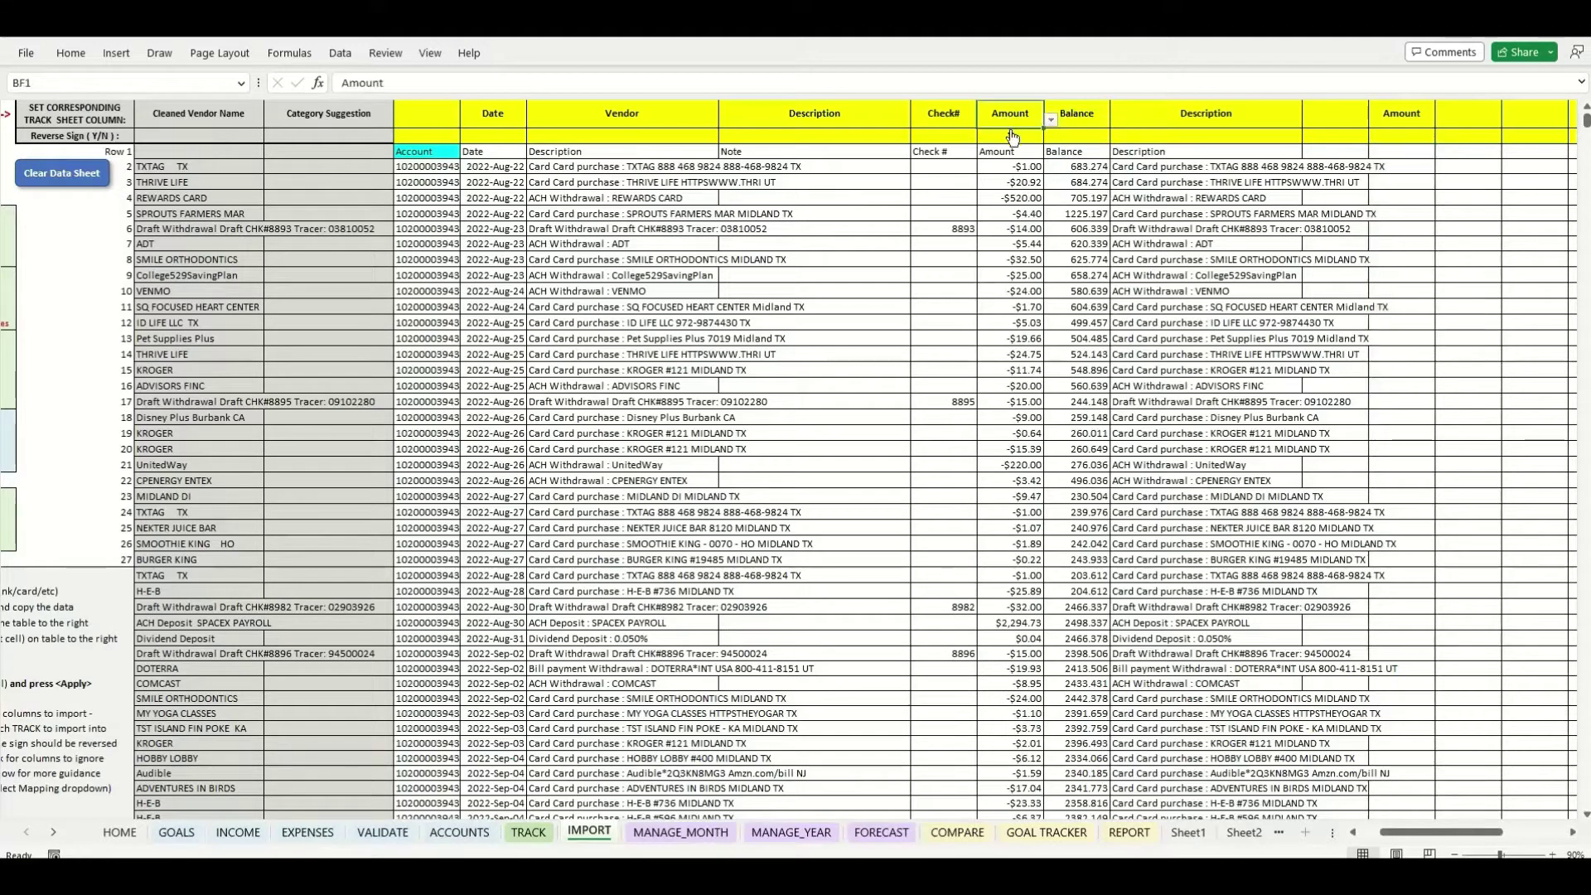
{"action": "key", "text": "alt+Down"}
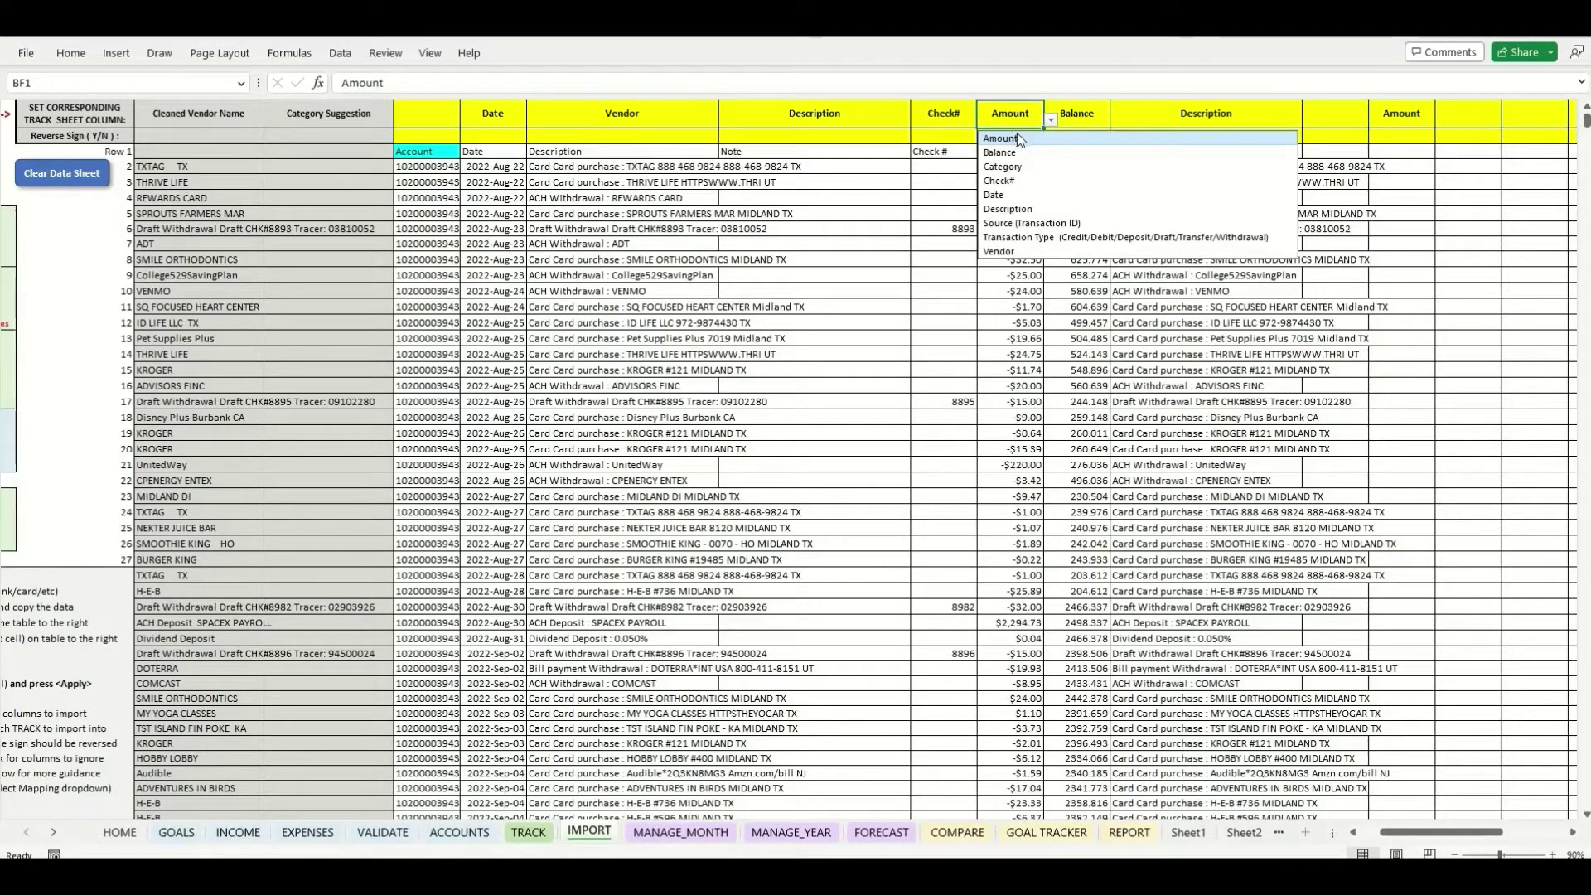
{"action": "left_click", "coordinate": [1017, 138]}
{"action": "left_click", "coordinate": [1028, 136]}
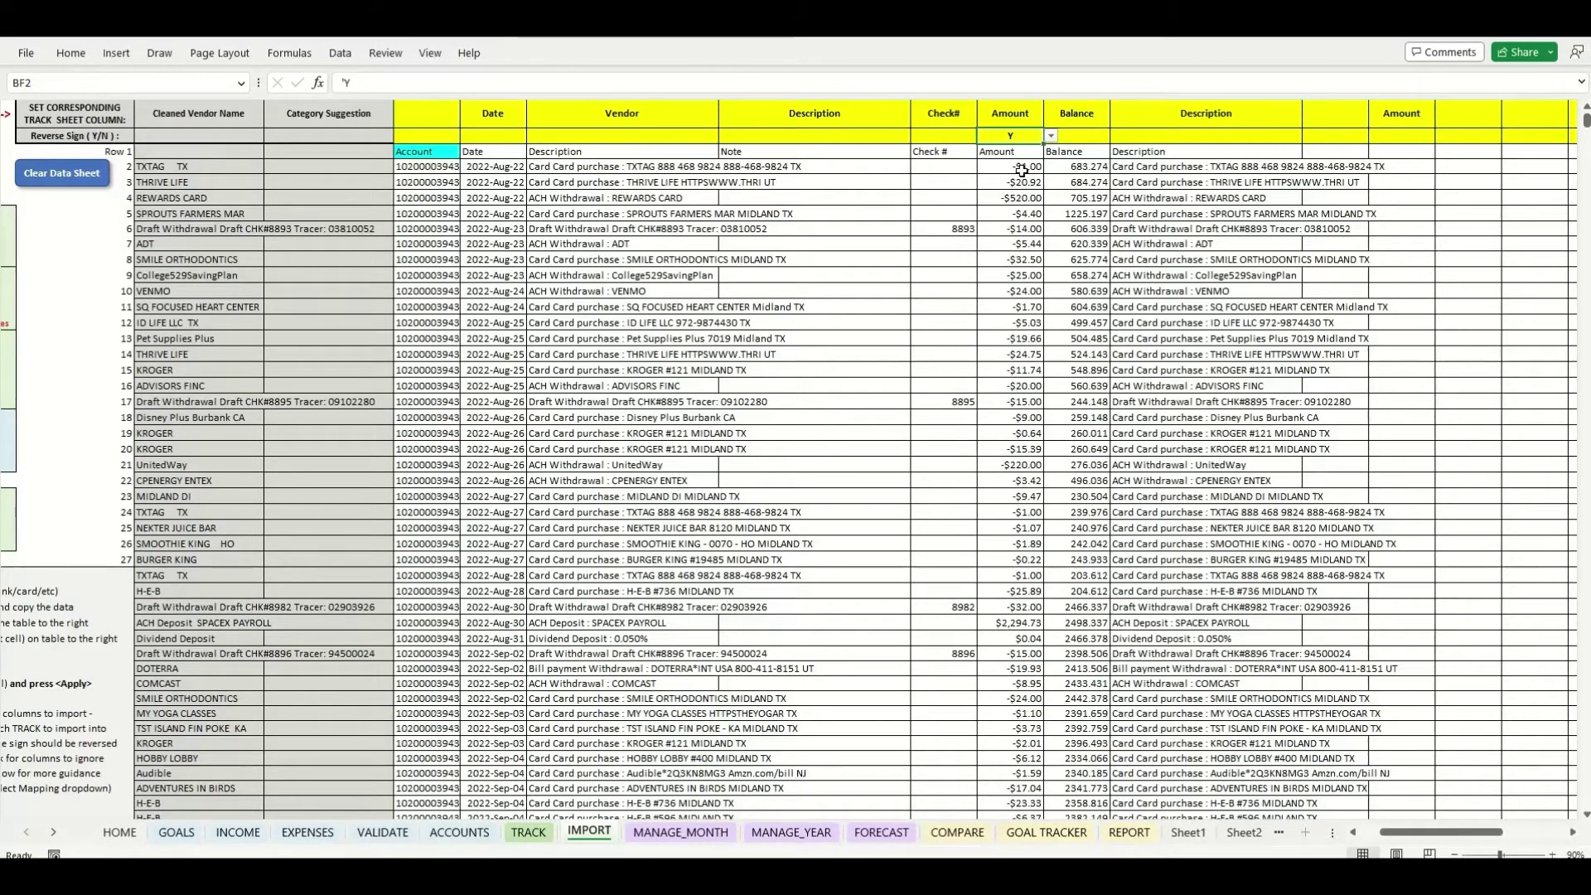
{"action": "key", "text": "Delete"}
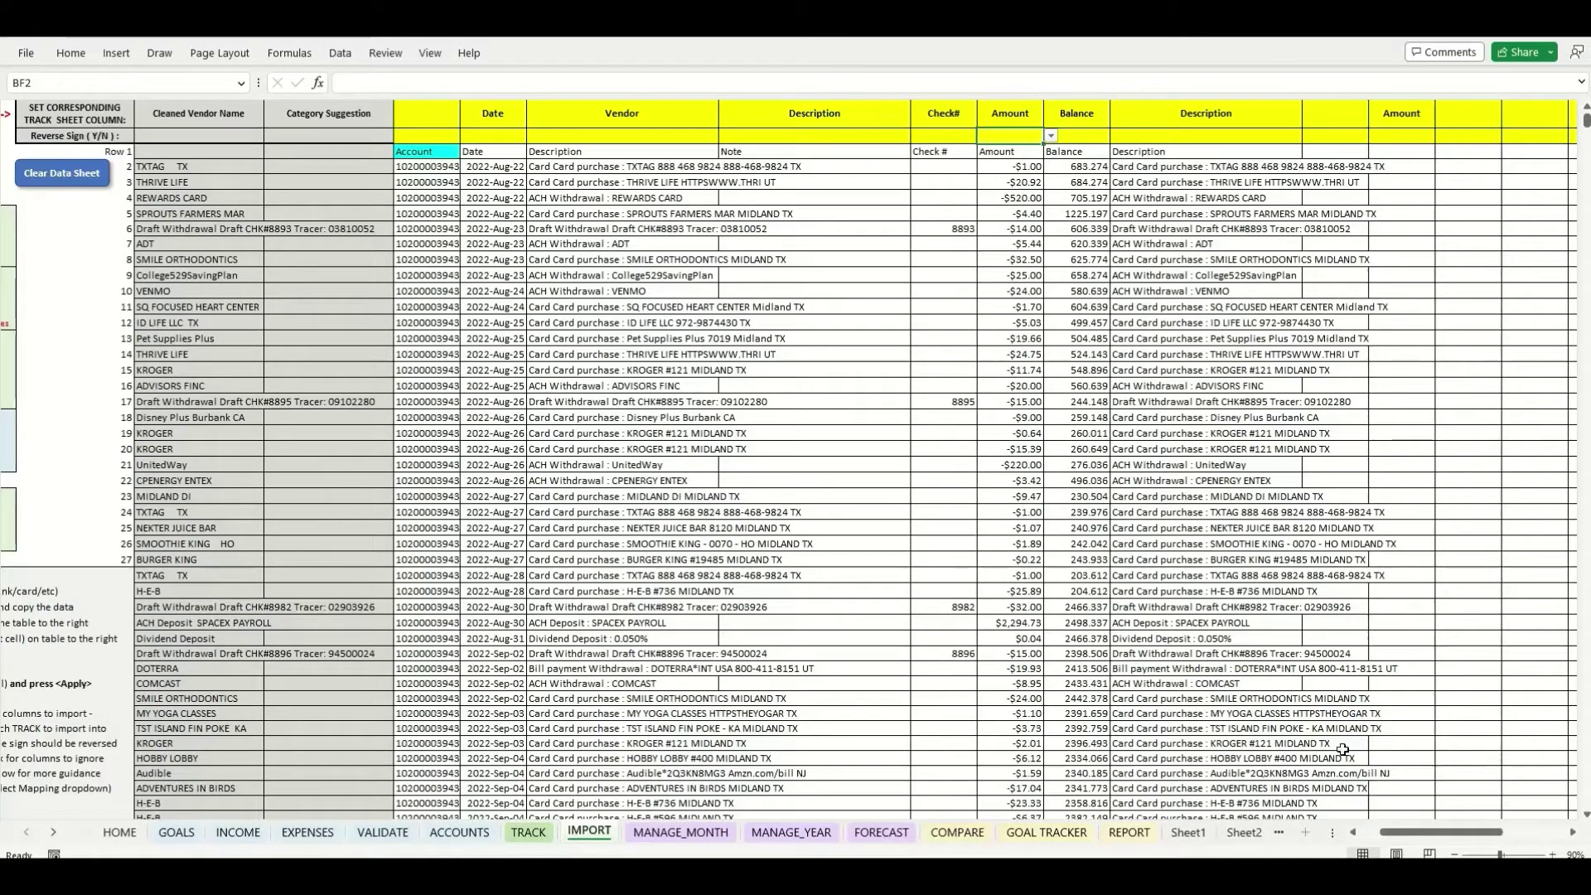
Read the Information box rules on required mappings and on mapping multiple columns to Amount and Description
{"action": "left_click", "coordinate": [1369, 834]}
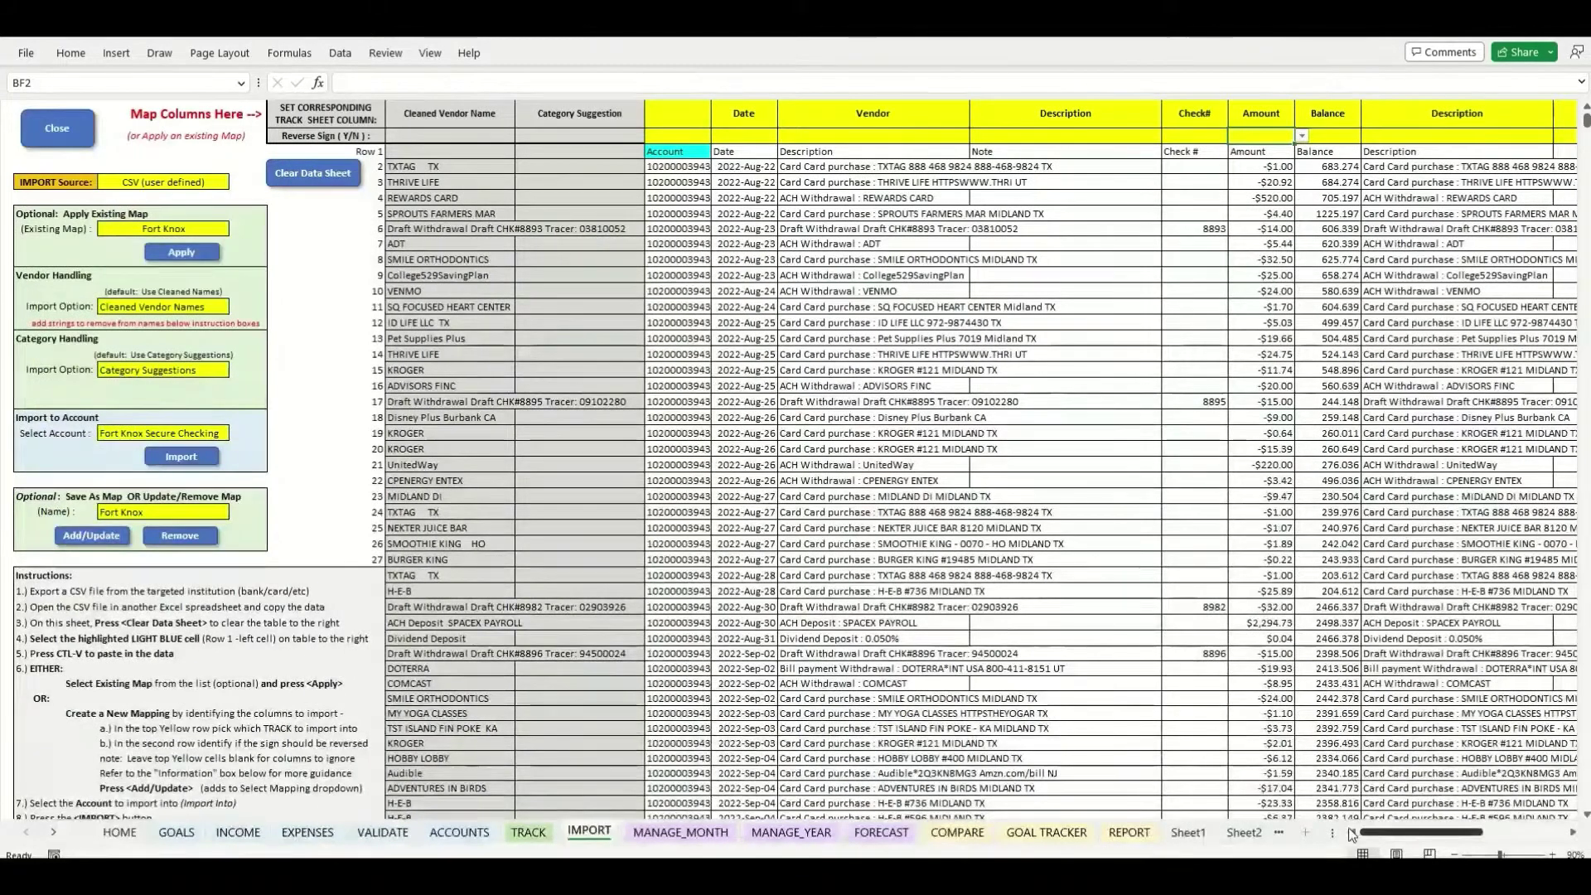
{"action": "scroll", "coordinate": [262, 624], "scroll_direction": "down", "scroll_amount": 9}
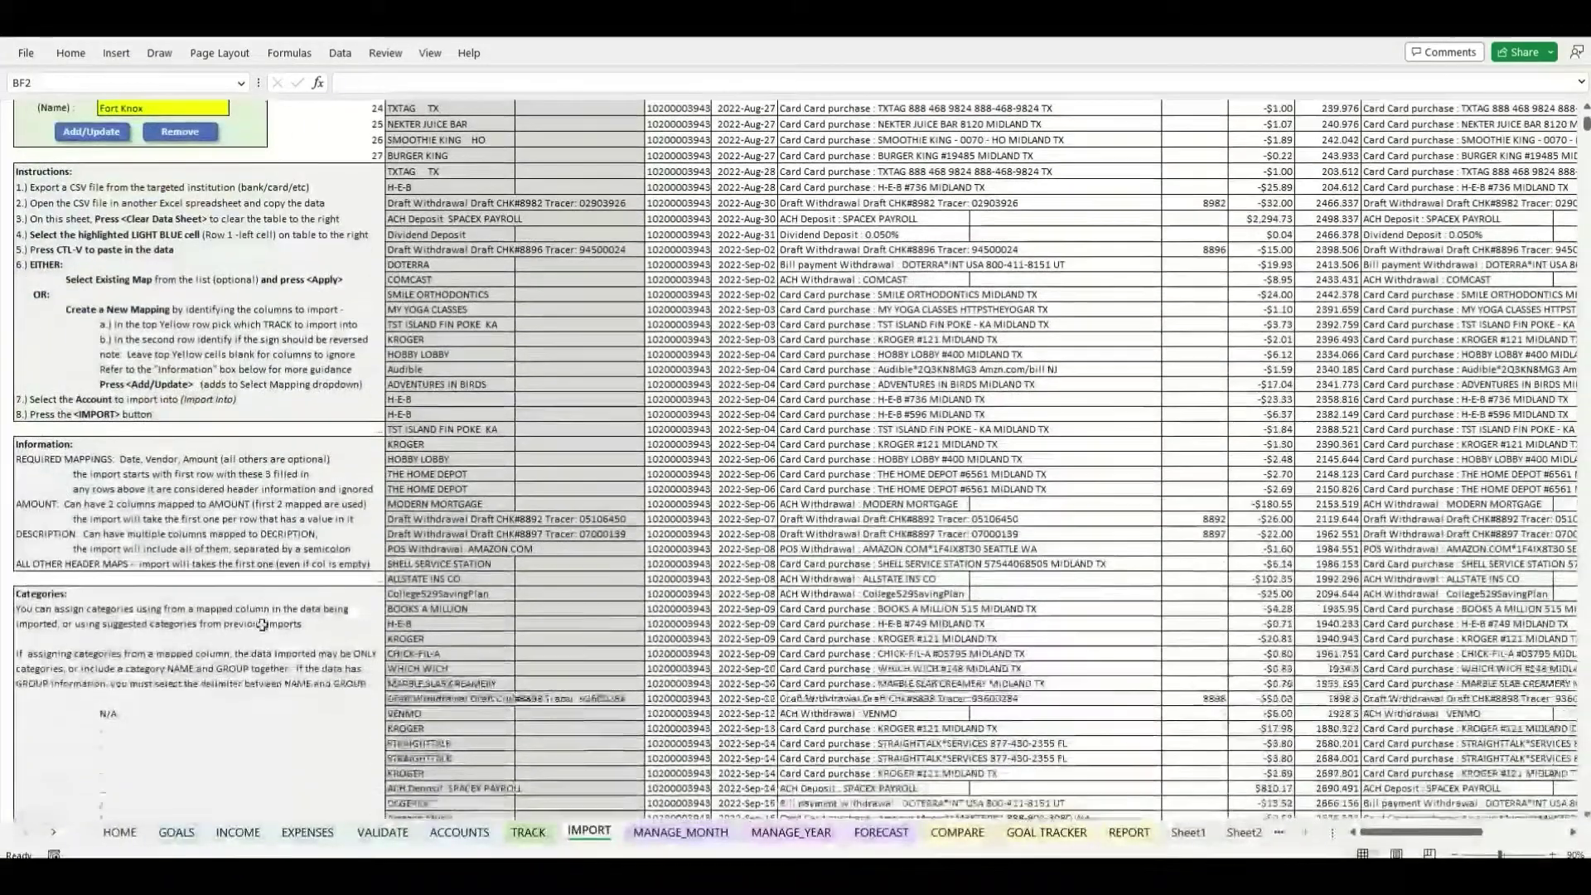
{"action": "left_click", "coordinate": [34, 444]}
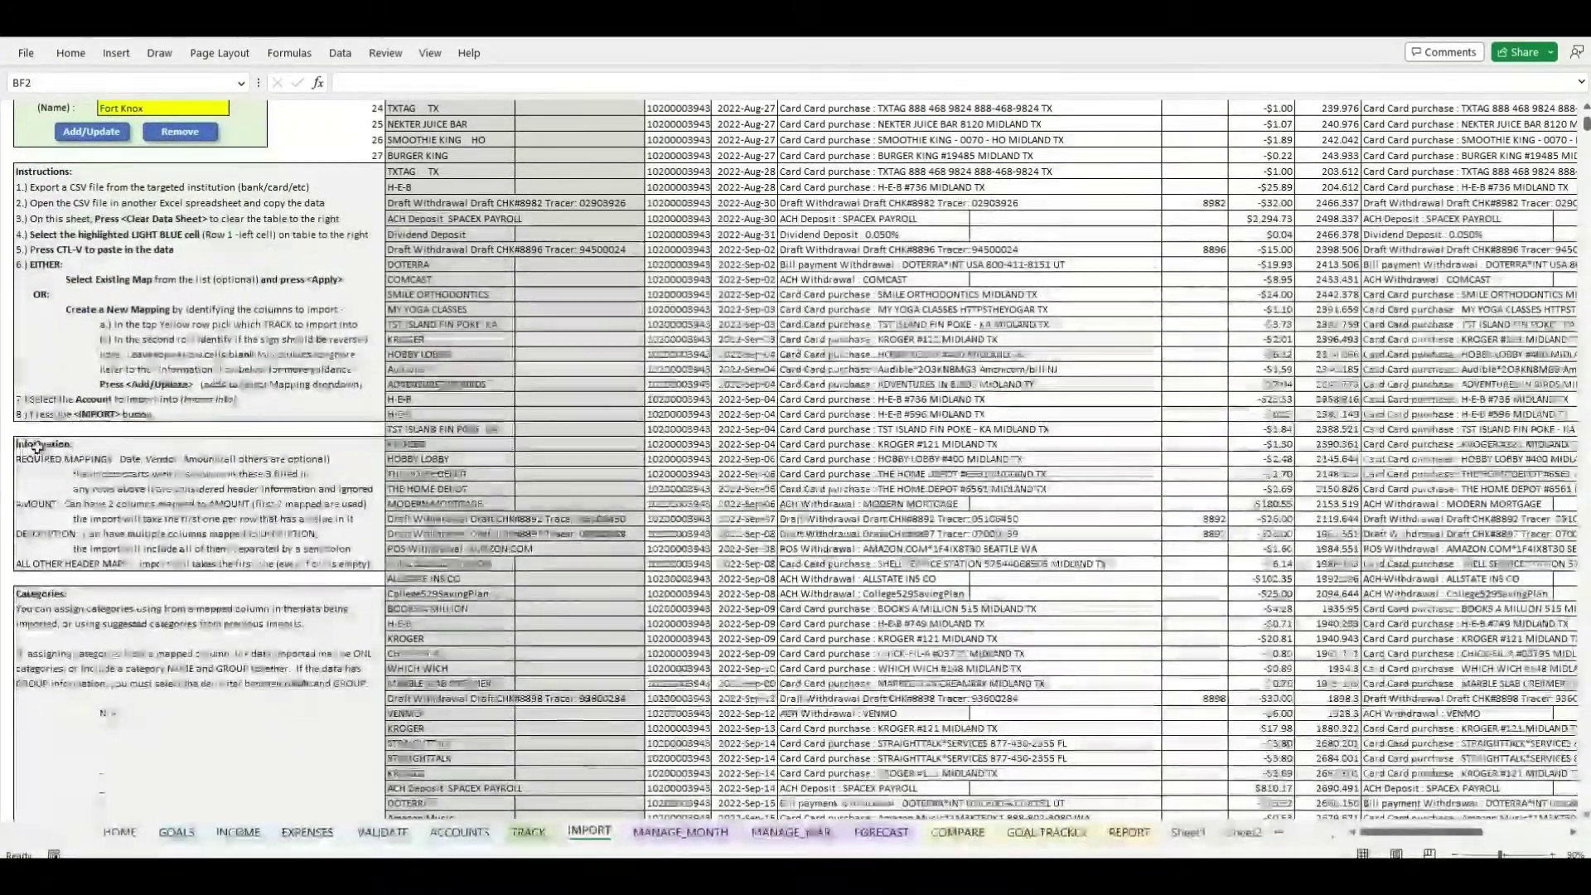
{"action": "left_click_drag", "start_coordinate": [34, 444], "coordinate": [135, 561]}
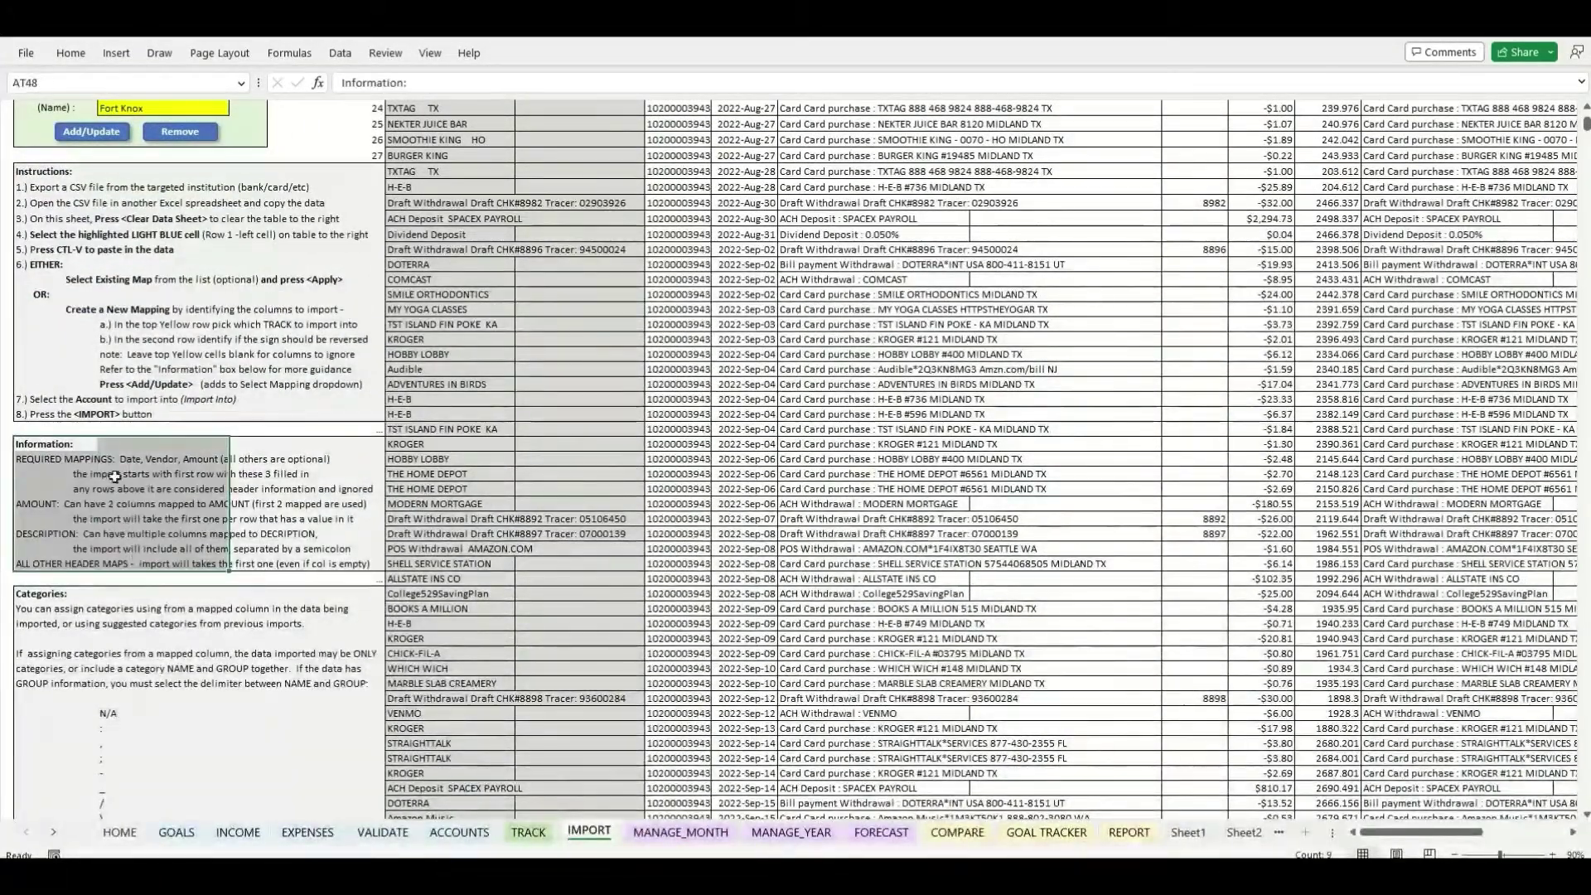
{"action": "left_click", "coordinate": [123, 473]}
{"action": "left_click", "coordinate": [108, 502]}
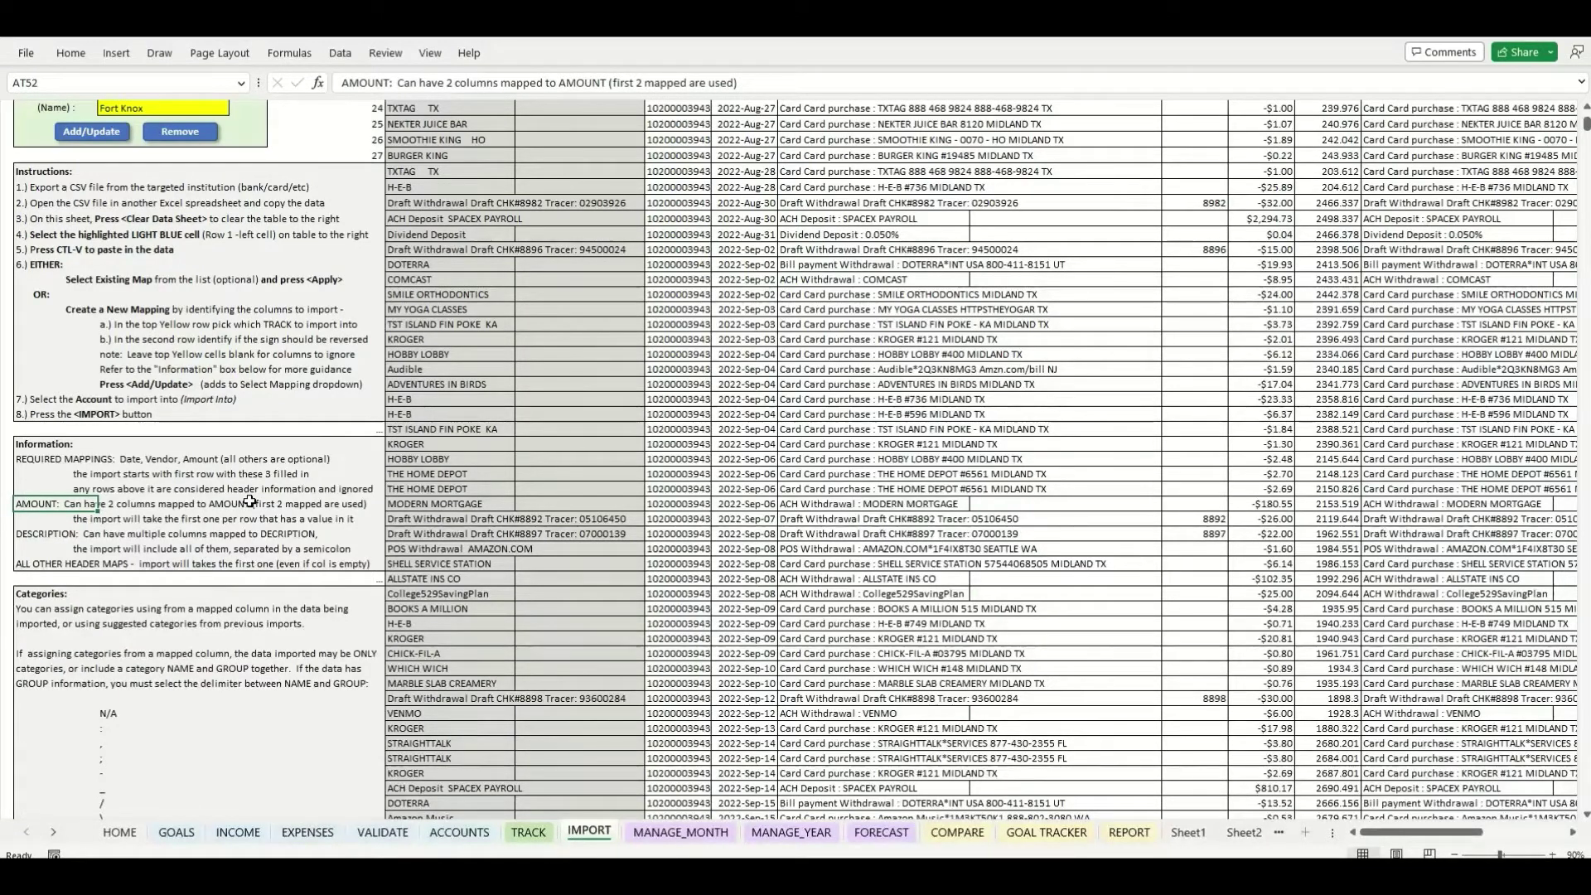
{"action": "left_click", "coordinate": [46, 533]}
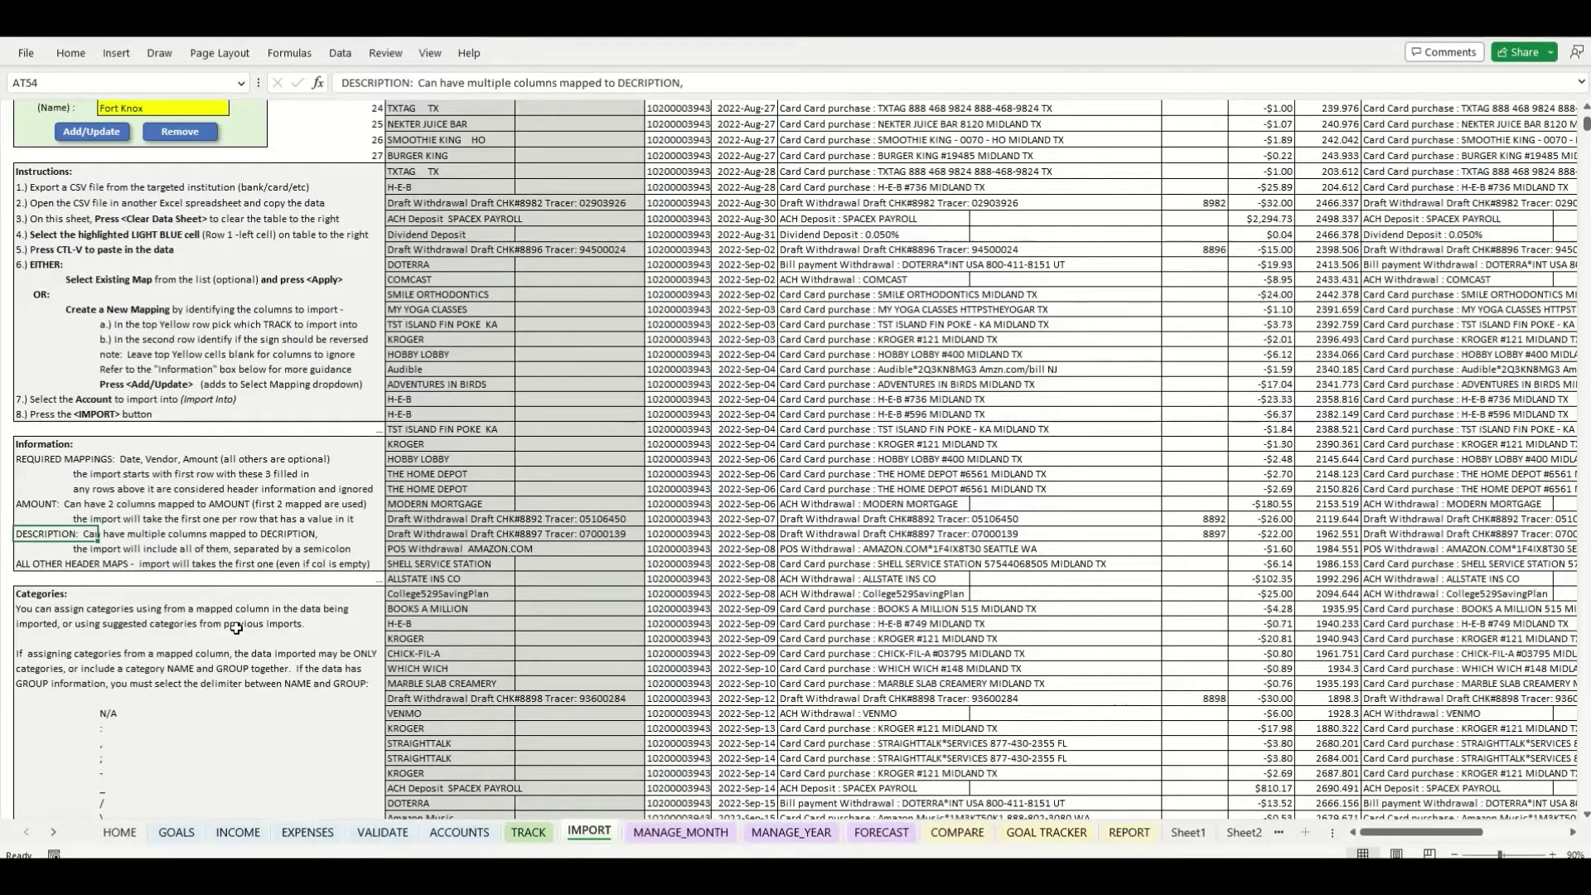
{"action": "scroll", "coordinate": [276, 536], "scroll_direction": "up", "scroll_amount": 9}
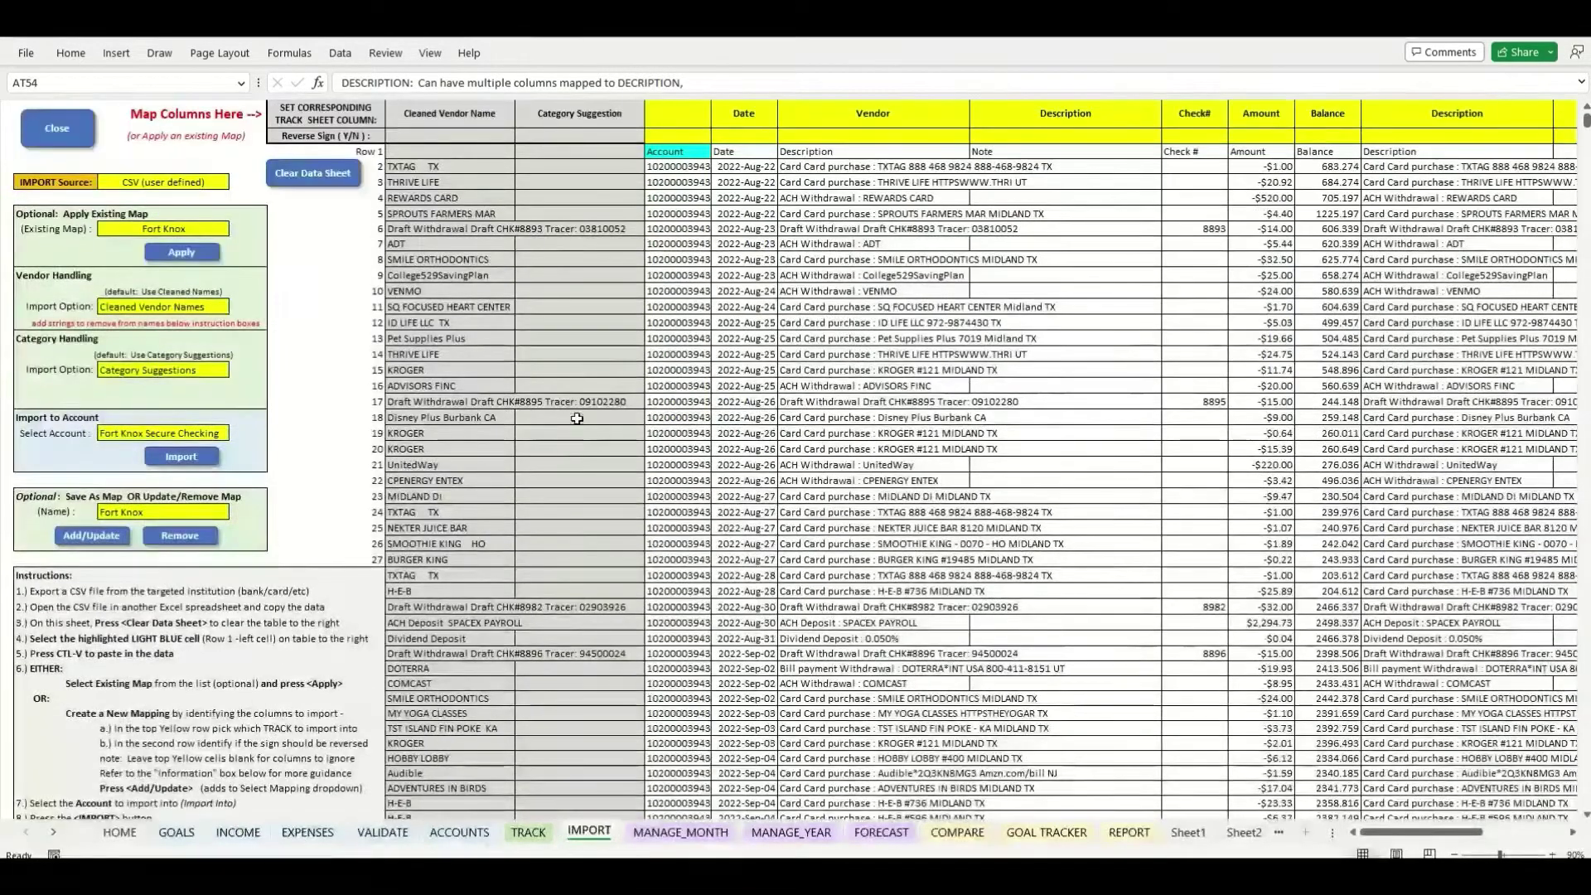